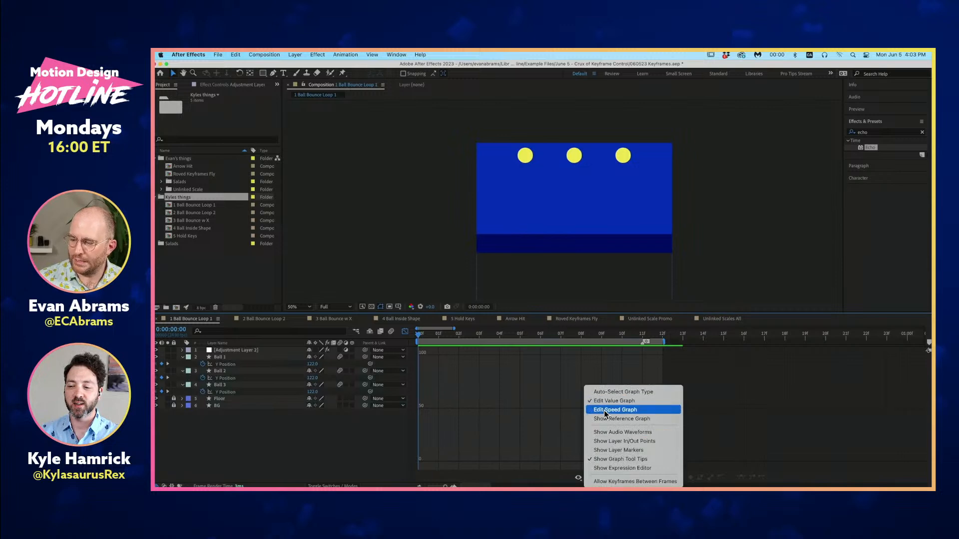
- Switch the ball bounce timeline from the graph view back to layer bars and move the playhead to frame 1
left_click(533, 410)
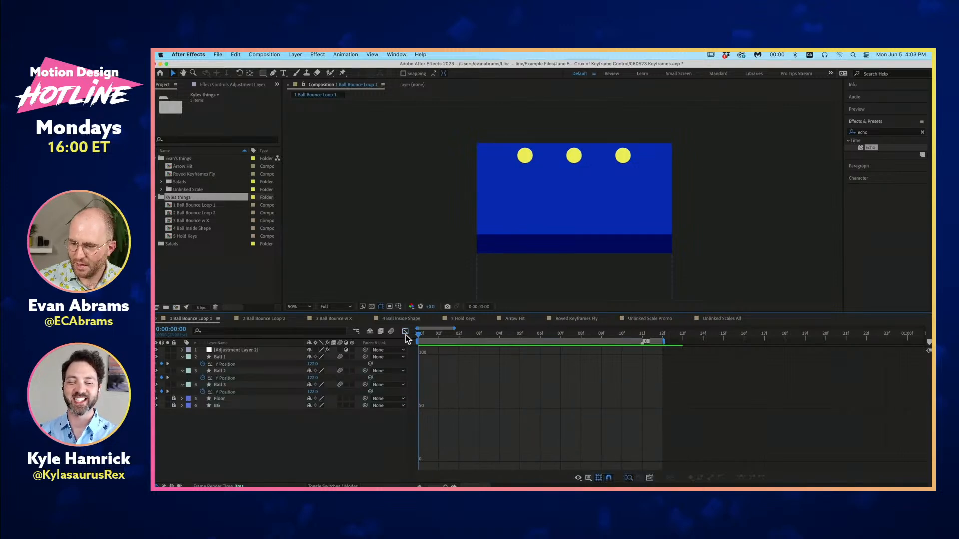
key("shift+F3")
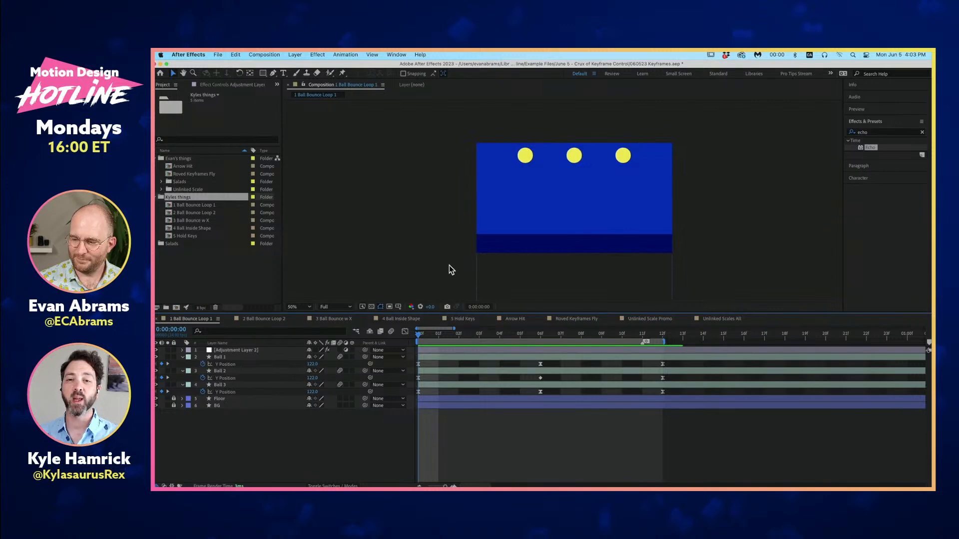
left_click(442, 337)
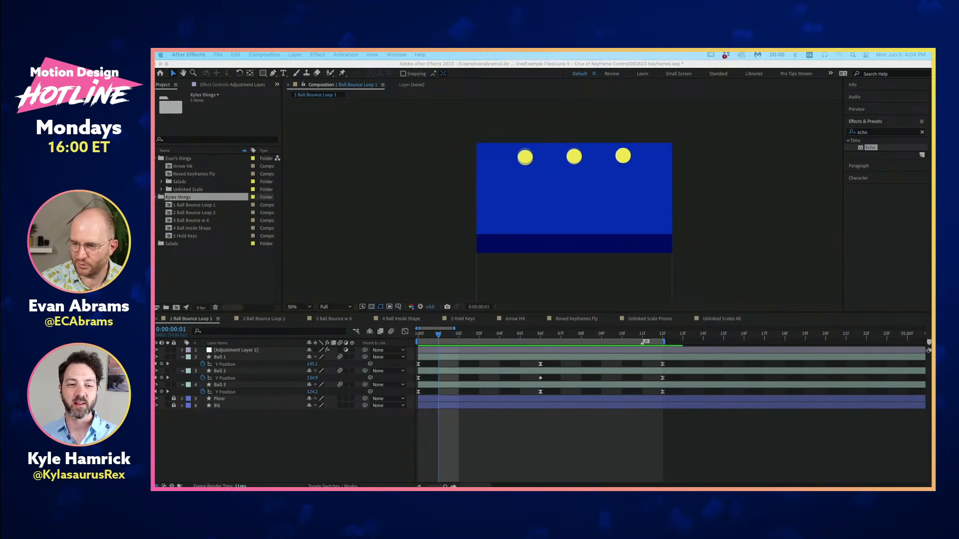
left_click(459, 428)
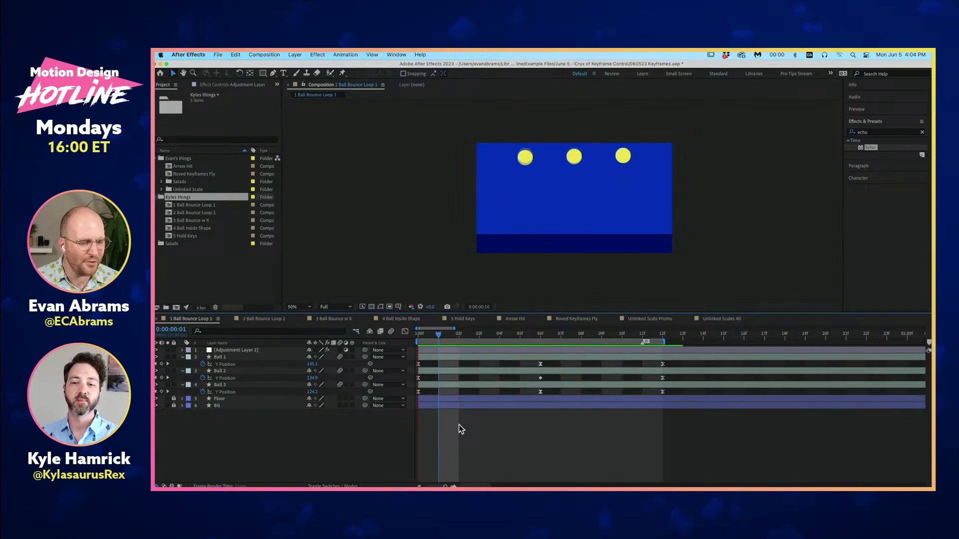
- Extend the end of the work area to frame 13, preview the bouncing balls, and return to the first frame
left_click_drag(666, 339, 683, 340)
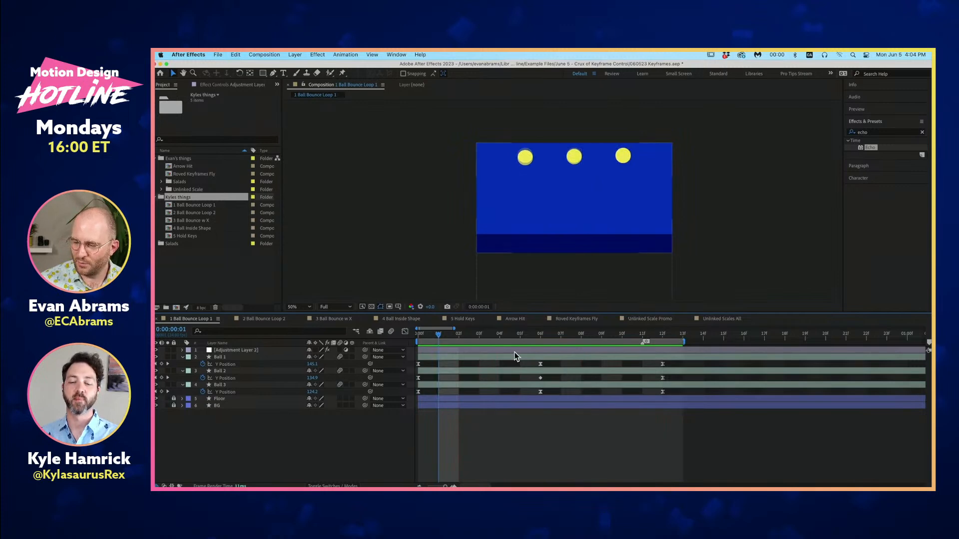
key("space")
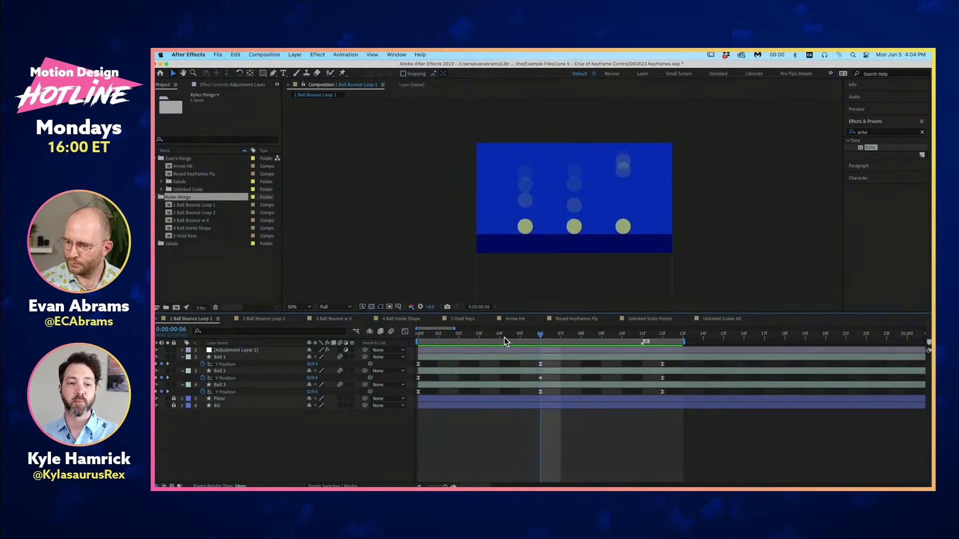
left_click(423, 341)
- Select Ball 1's Y Position property and expand the layer to show all its transform properties
left_click(231, 364)
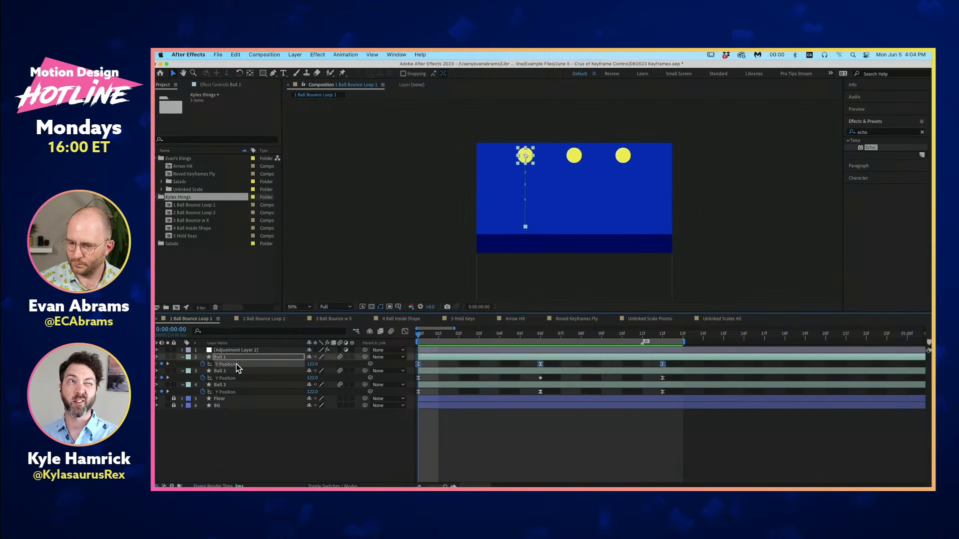
left_click(182, 357)
- Create a new 1080x1920, 30 fps composition named "Keyframe?"
left_click(202, 284)
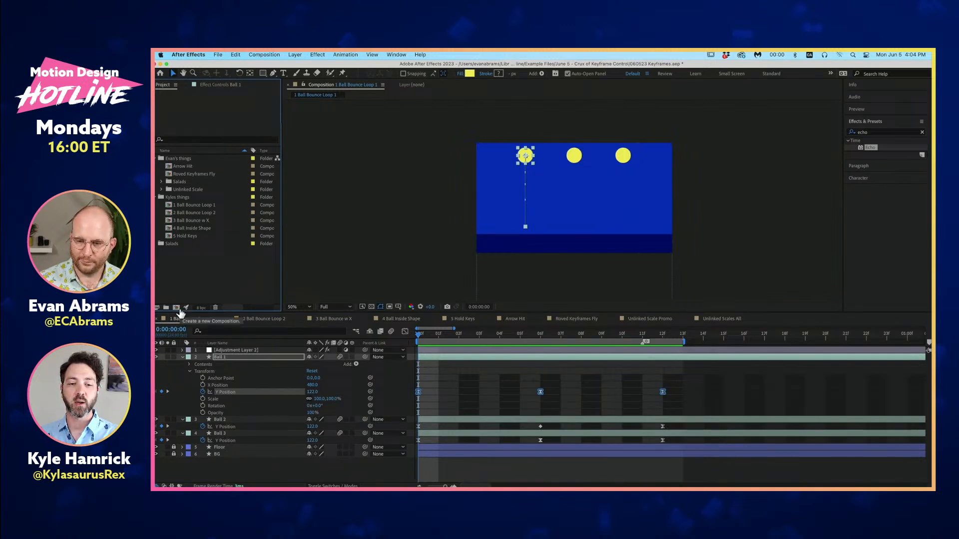
left_click(176, 308)
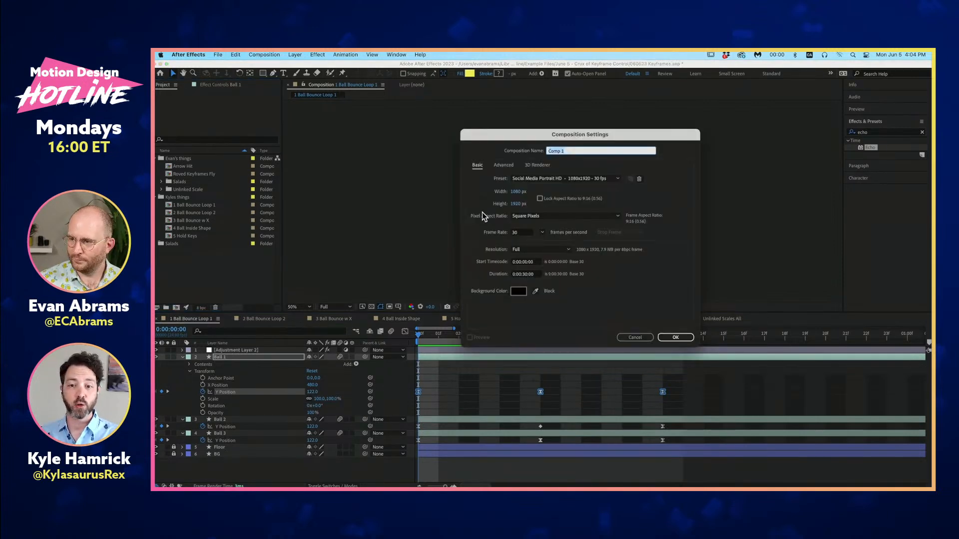
type("Keyframe?")
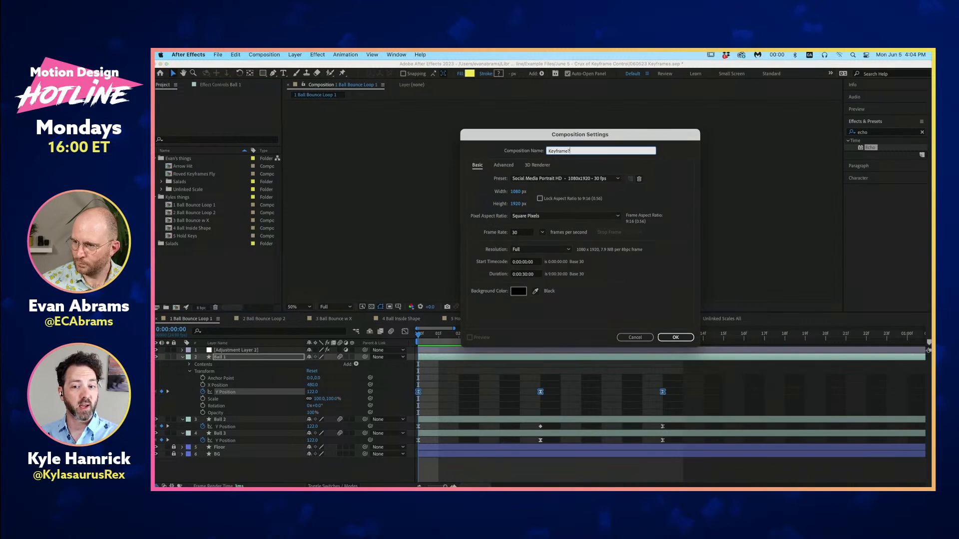
key("Return")
- Add an ellipse shape layer filling the composition and reduce its size to a circle about 550 px across
left_click_drag(263, 75, 290, 91)
double_click(262, 73)
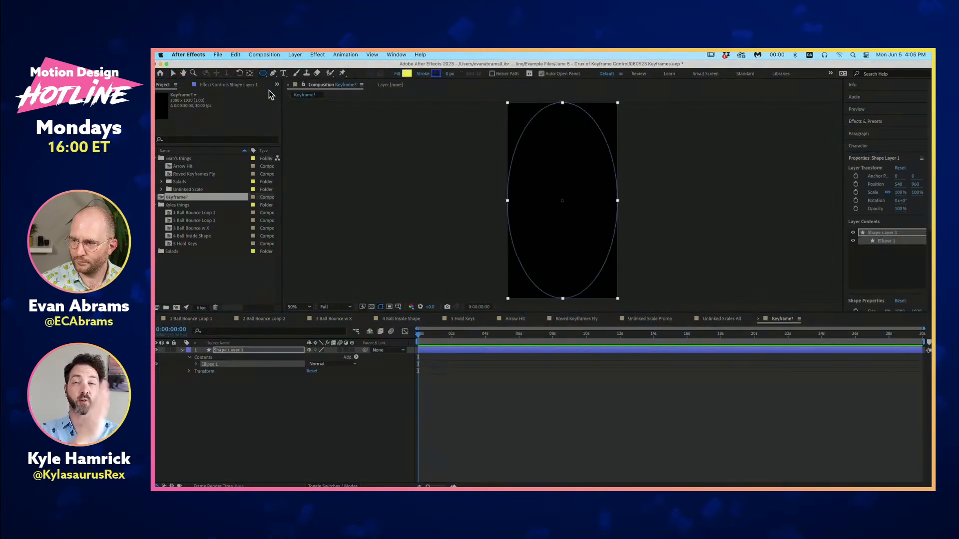
left_click(196, 364)
mouse_move(325, 378)
left_mouse_down()
mouse_move(160, 394)
mouse_move(311, 379)
mouse_move(282, 379)
left_mouse_up()
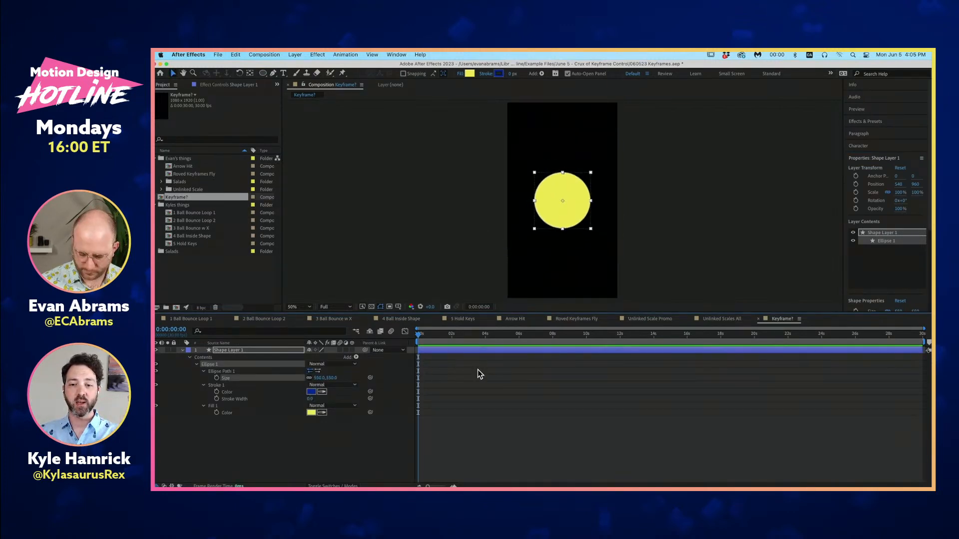
- Keyframe the circle's Position at the first frame and again at 0:00:04:02, moved down to about 748, 1556
key("p")
left_click(203, 357)
left_click(494, 340)
left_click_drag(493, 342, 487, 342)
left_click_drag(582, 235, 603, 295)
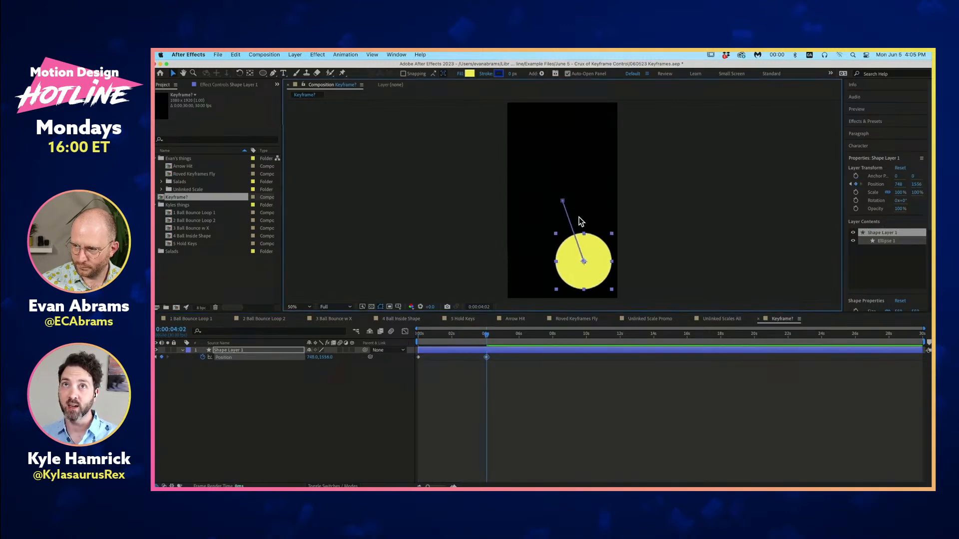
- Lengthen the motion path by moving its start point to about 292, 300 and its end point to about 784, 1656
left_click_drag(472, 343, 447, 343)
left_click_drag(561, 199, 546, 161)
left_click_drag(584, 260, 587, 271)
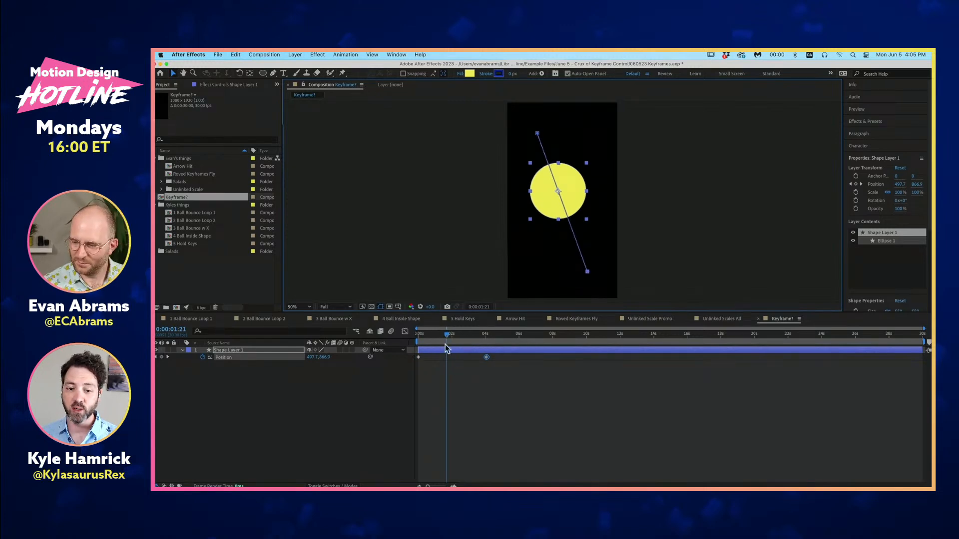
left_click_drag(442, 342, 409, 347)
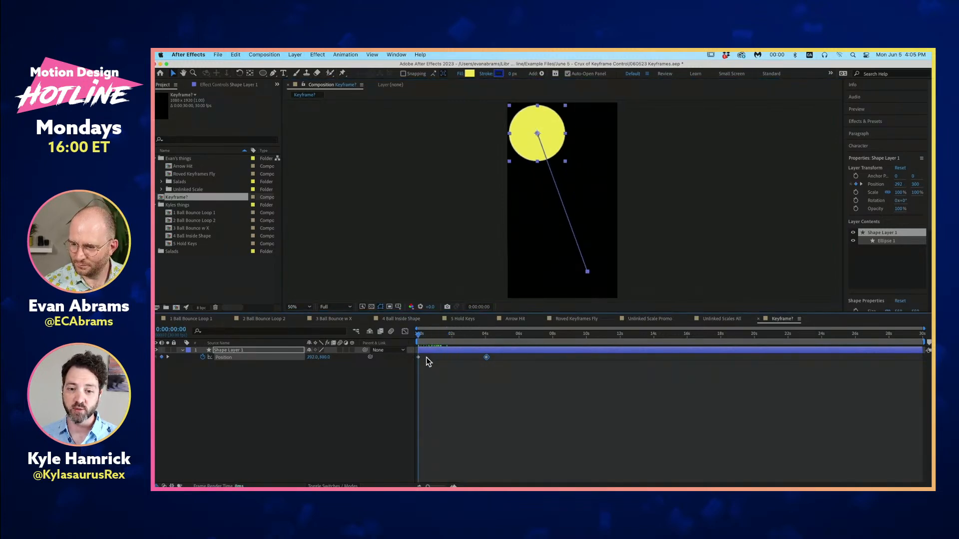
- Open the stored Position values of the first and second keyframes to examine them without changing them
double_click(419, 357)
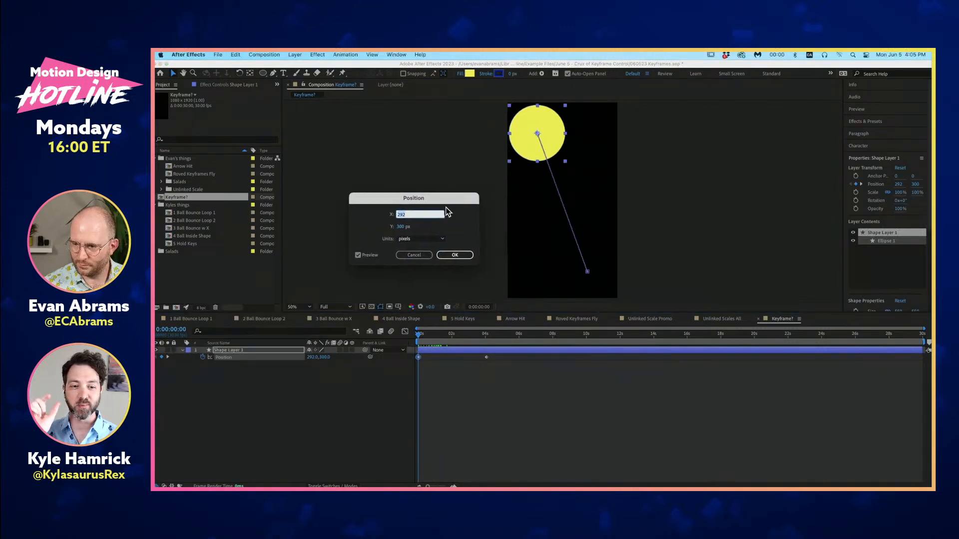
left_click(464, 256)
left_click_drag(468, 334, 484, 339)
double_click(487, 357)
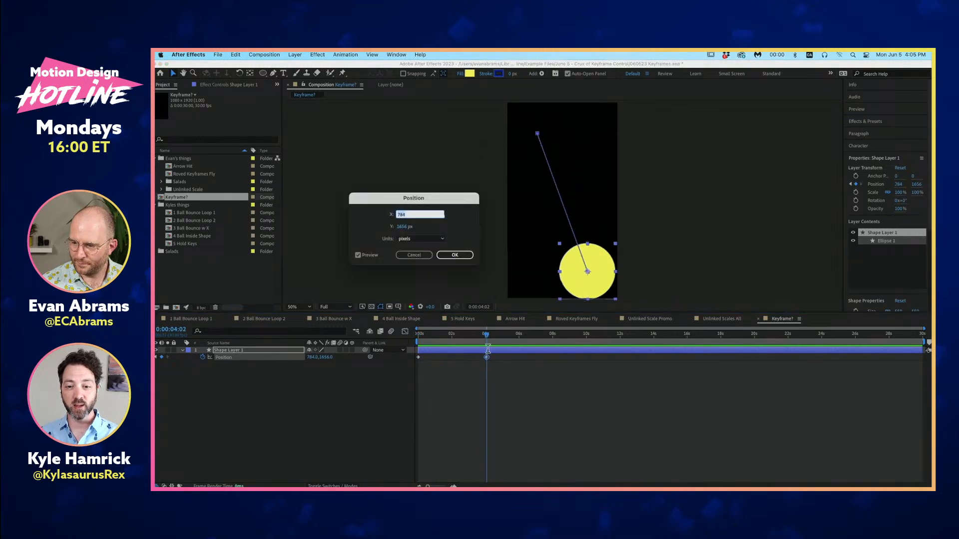
left_click(417, 256)
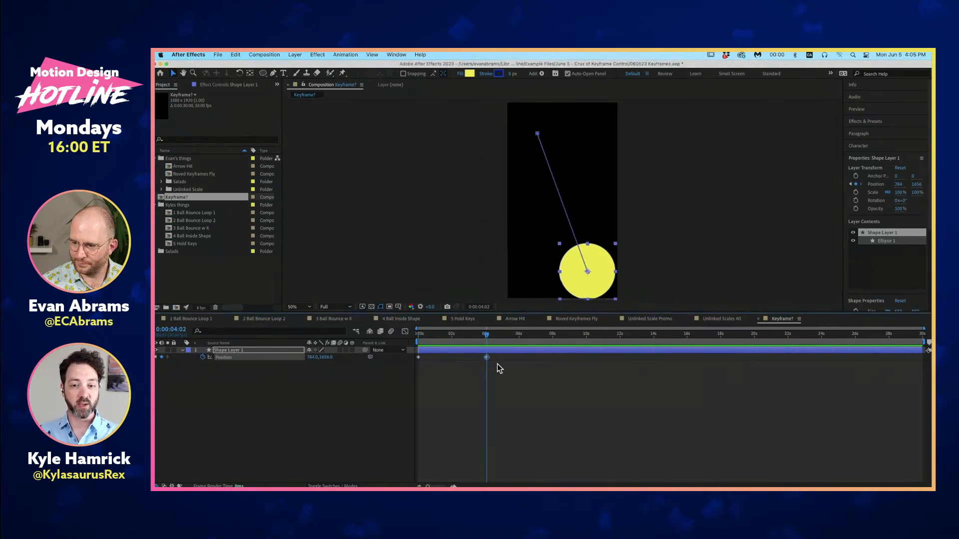
- Apply Easy Ease to both of the circle's Position keyframes
left_click_drag(503, 379, 413, 352)
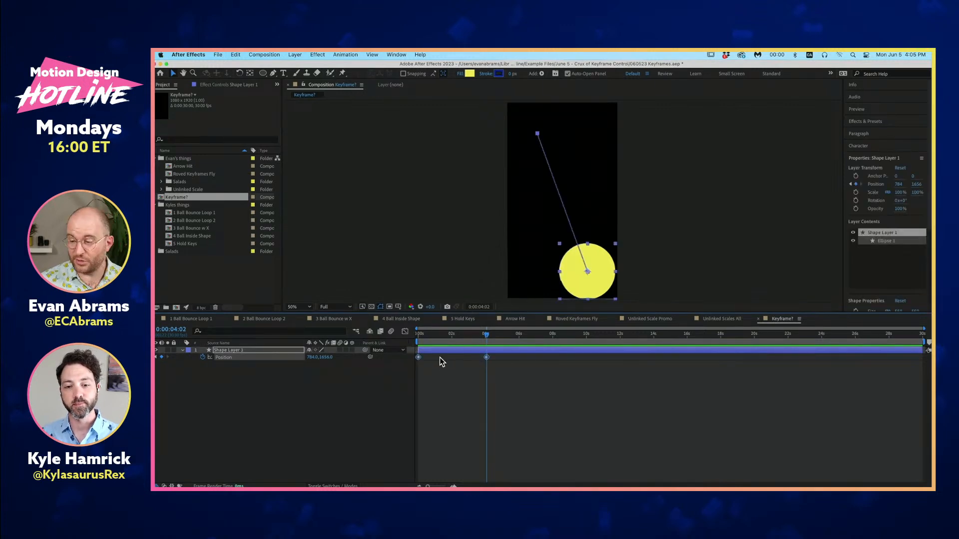
left_click(470, 375)
left_click_drag(507, 373, 418, 357)
right_click(419, 357)
mouse_move(447, 481)
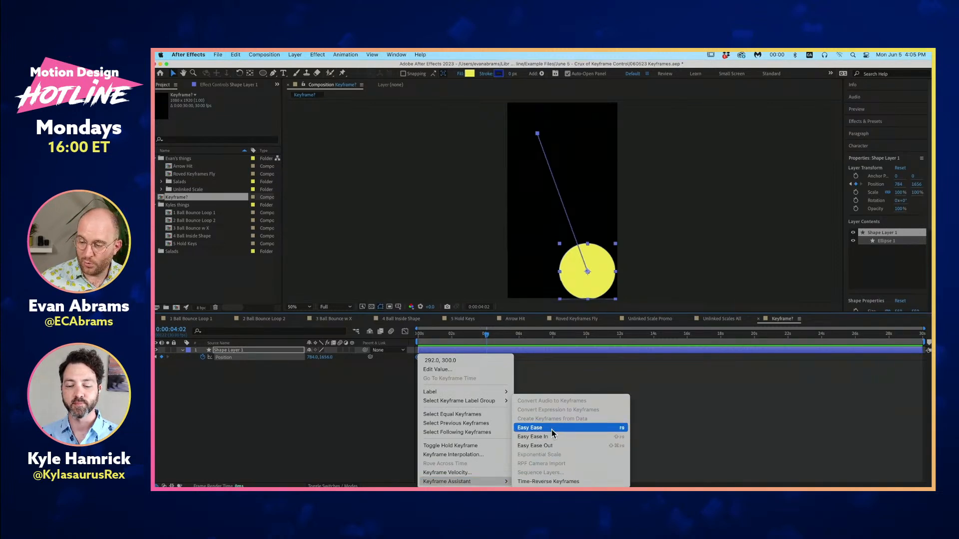
left_click(550, 428)
left_click(426, 367)
- Preview the eased circle movement from the first frame
left_click_drag(475, 334, 417, 340)
left_click(434, 339)
key("space")
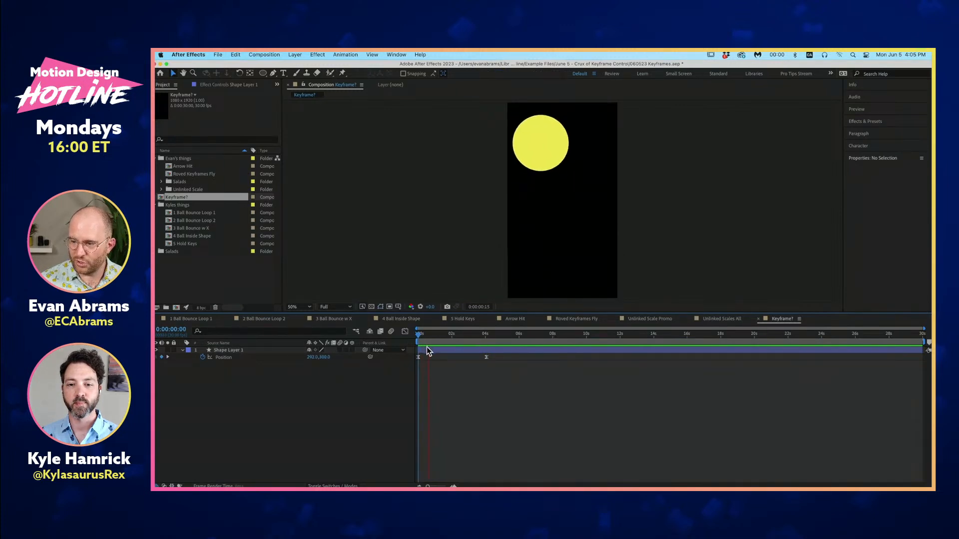
key("space")
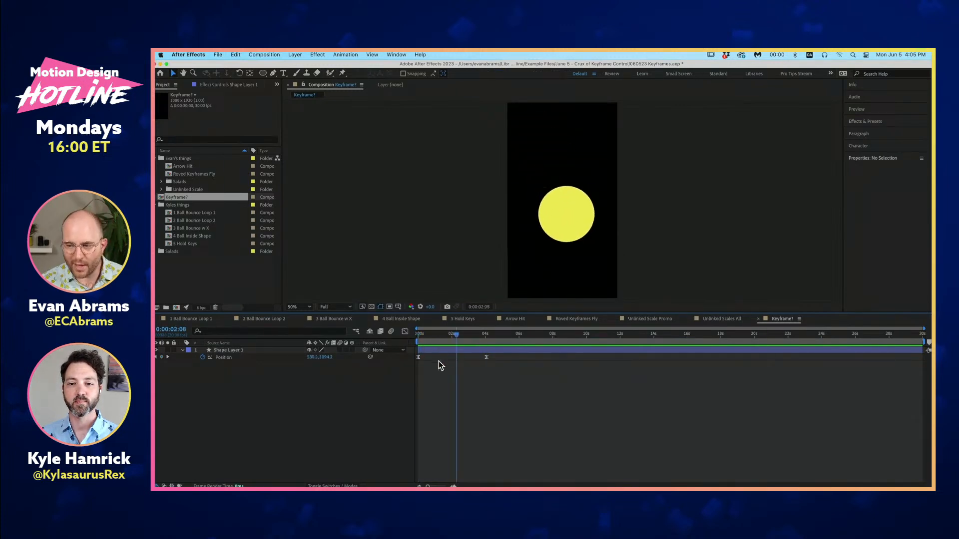
- Examine the spacing of the dots along the circle's whole motion path at 100% magnification
left_click(272, 357)
key("slash")
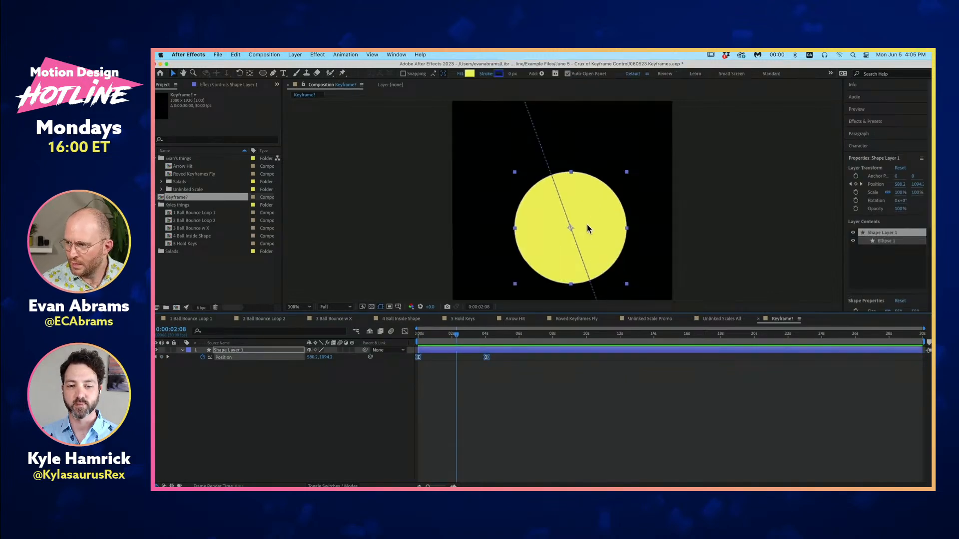
scroll(564, 164, "up", 3)
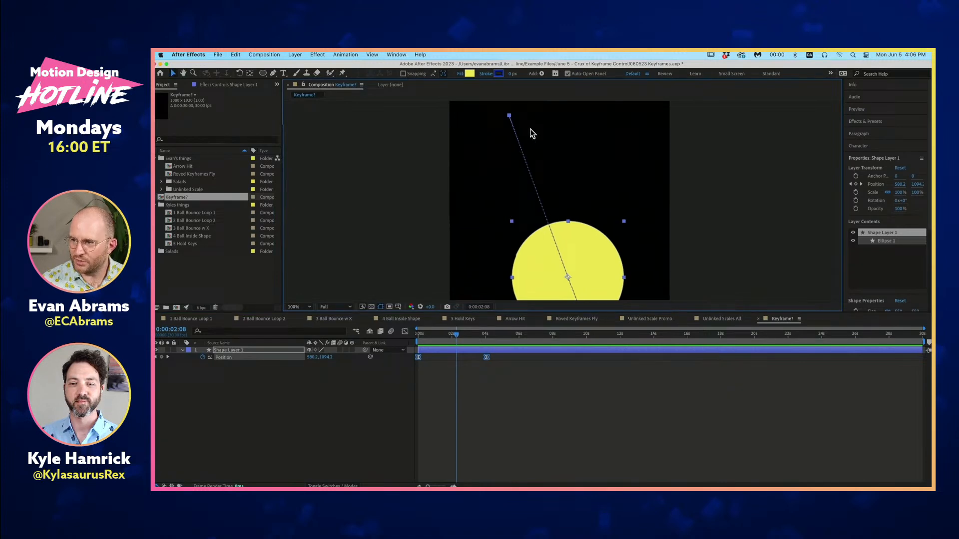
key("space")
left_click_drag(574, 289, 437, 83)
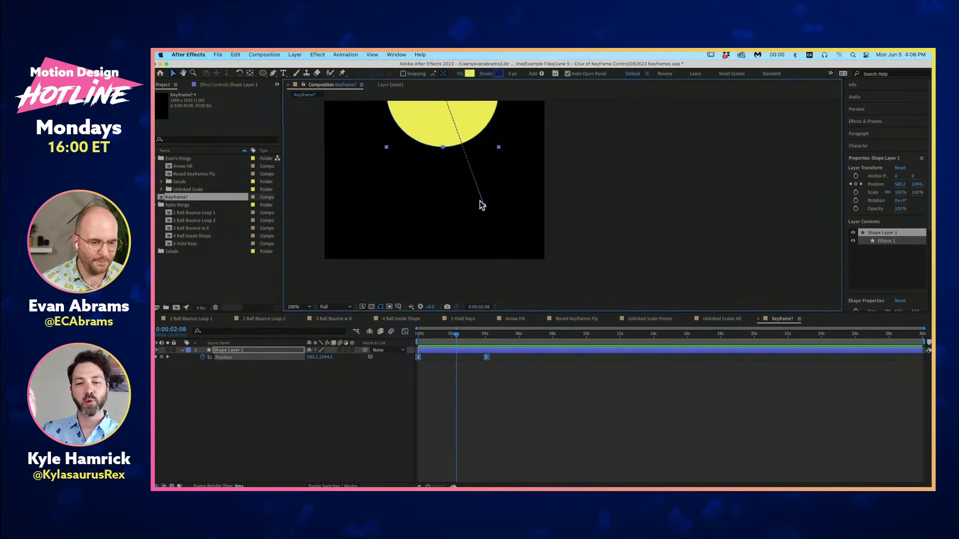
key("space")
left_click_drag(457, 160, 507, 253)
left_click(509, 371)
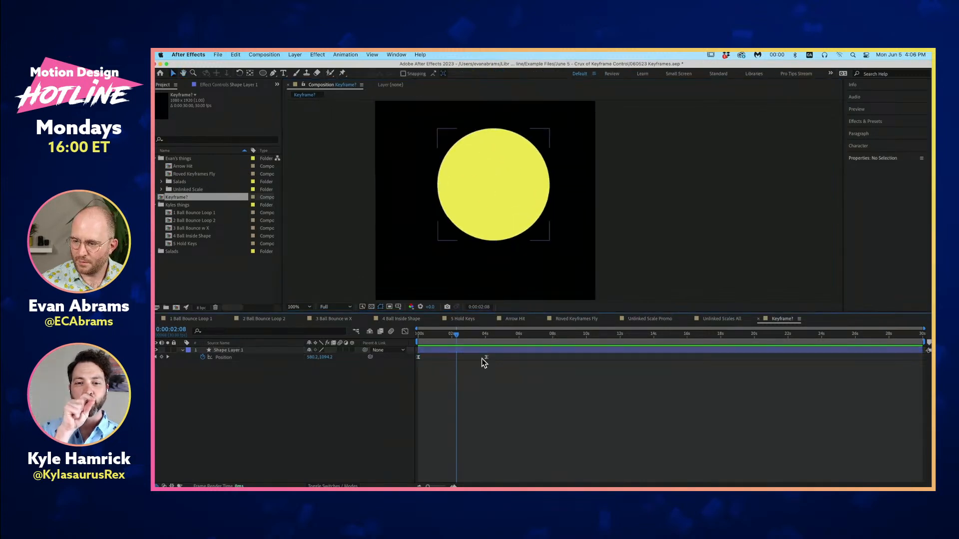
- Shorten the circle's movement by moving the second Position keyframe to just before the 1-second mark
left_click_drag(484, 358, 442, 358)
key("space")
left_click_drag(484, 165, 482, 236)
left_click_drag(441, 358, 433, 358)
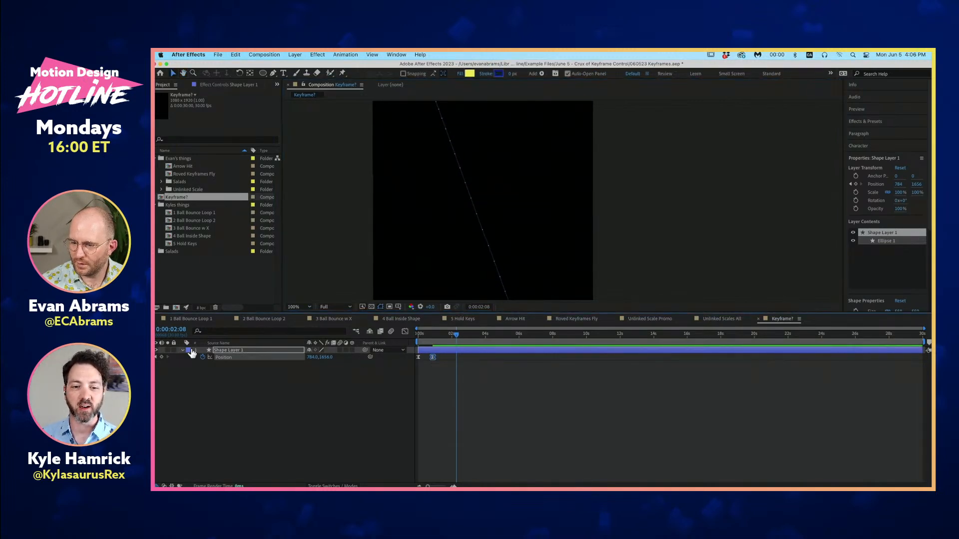
- Change the circle layer's label color to Orange and show its full motion path at 50% magnification
left_click(190, 351)
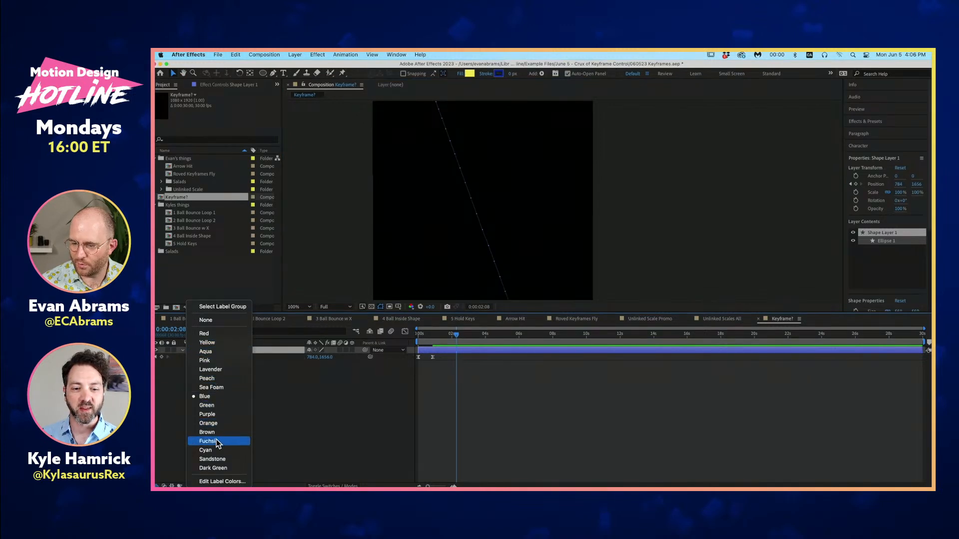
left_click(210, 424)
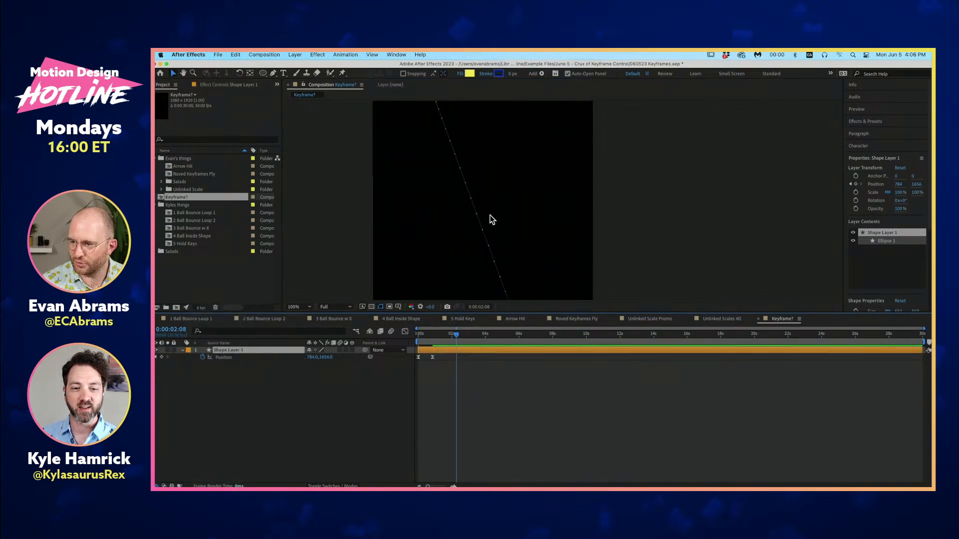
scroll(471, 190, "up", 2)
scroll(460, 211, "down", 3)
left_click_drag(503, 207, 502, 172)
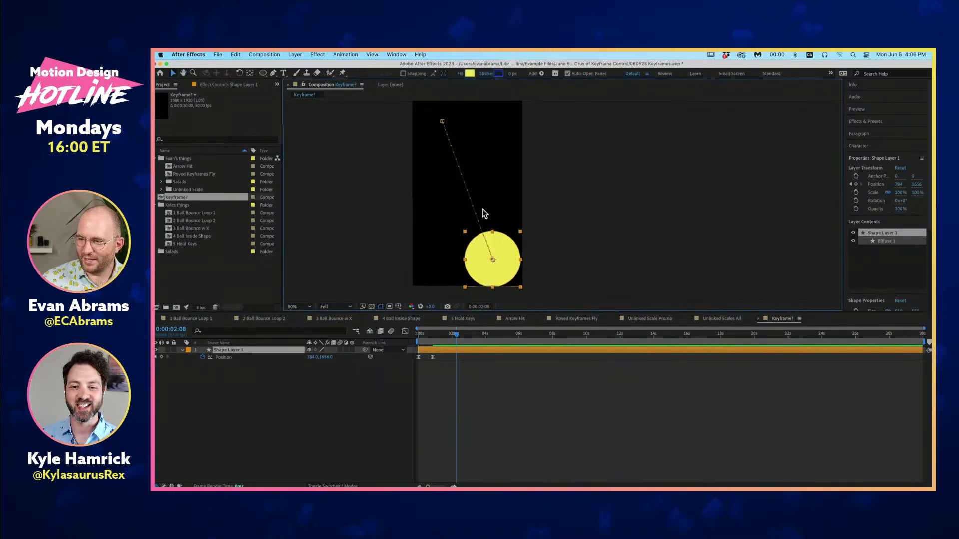
- Preview the shortened circle movement from the first frame and stop at 0:00:00:17
left_click(419, 334)
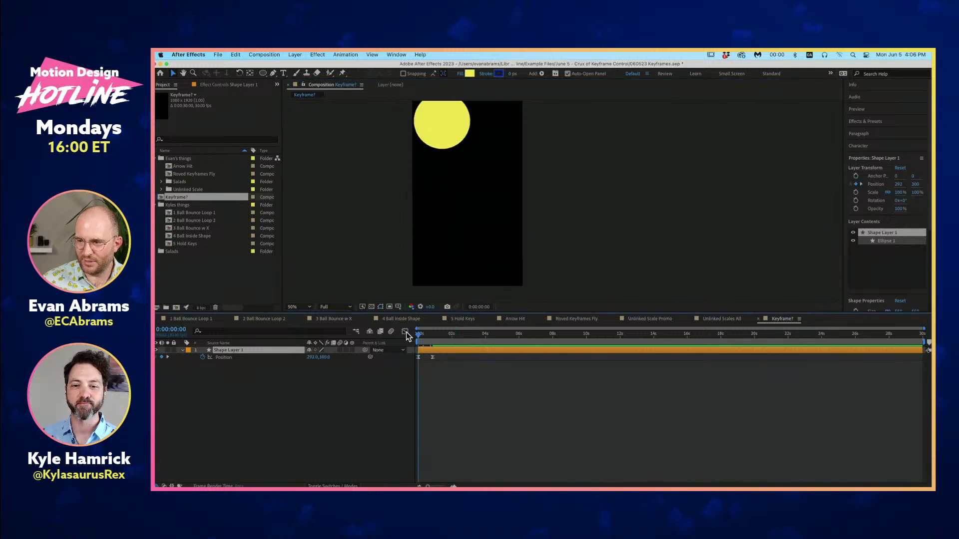
key("space")
key("space")
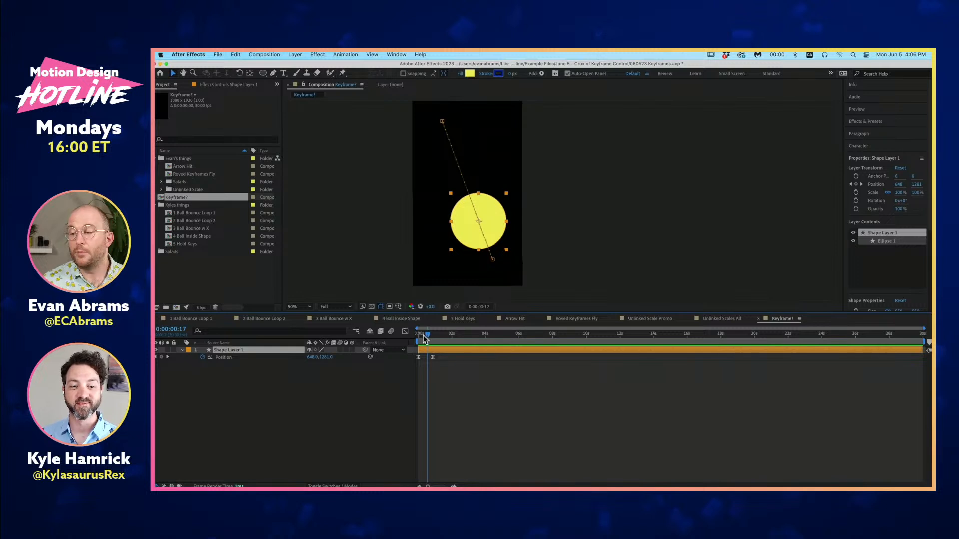
- Select the circle's second Position keyframe and show the property in the Graph Editor
left_click(450, 369)
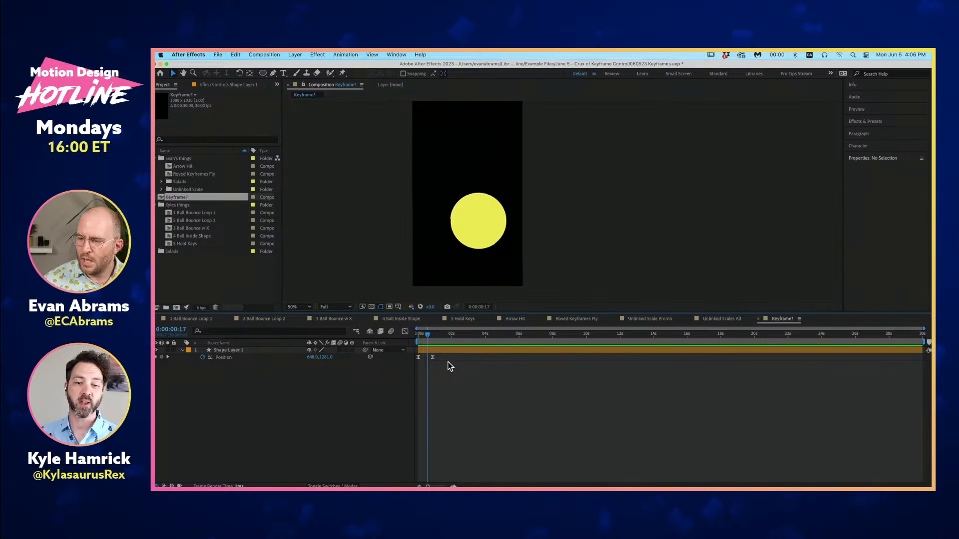
left_click(433, 357)
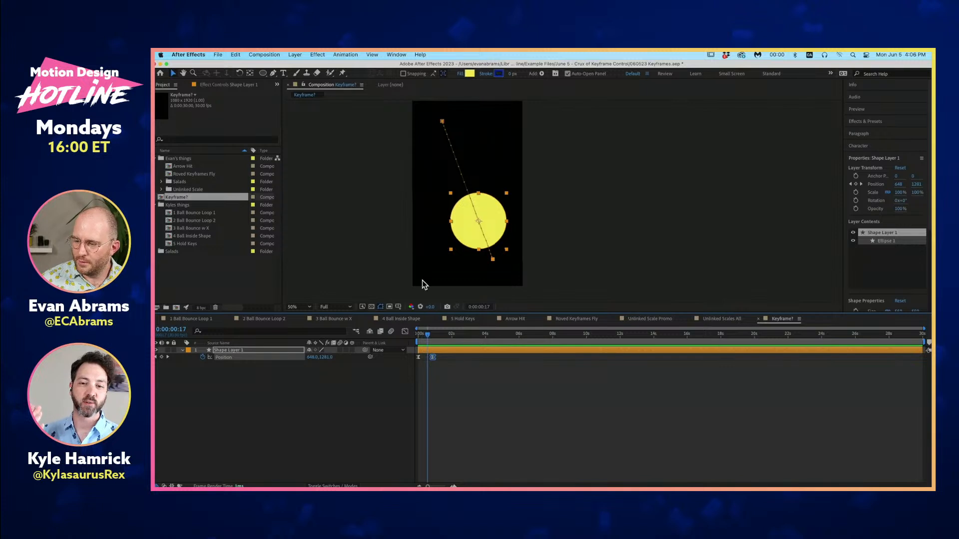
left_click(405, 332)
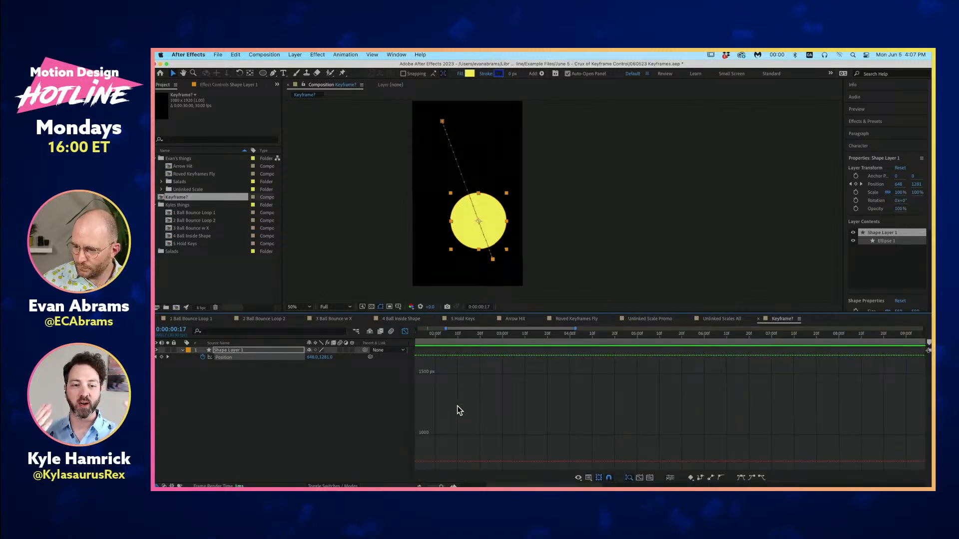
- Return to the first frame and frame the Graph Editor closely on the Position curves between the two keyframes, checking them against the layer-bar view
key("Home")
key("semicolon")
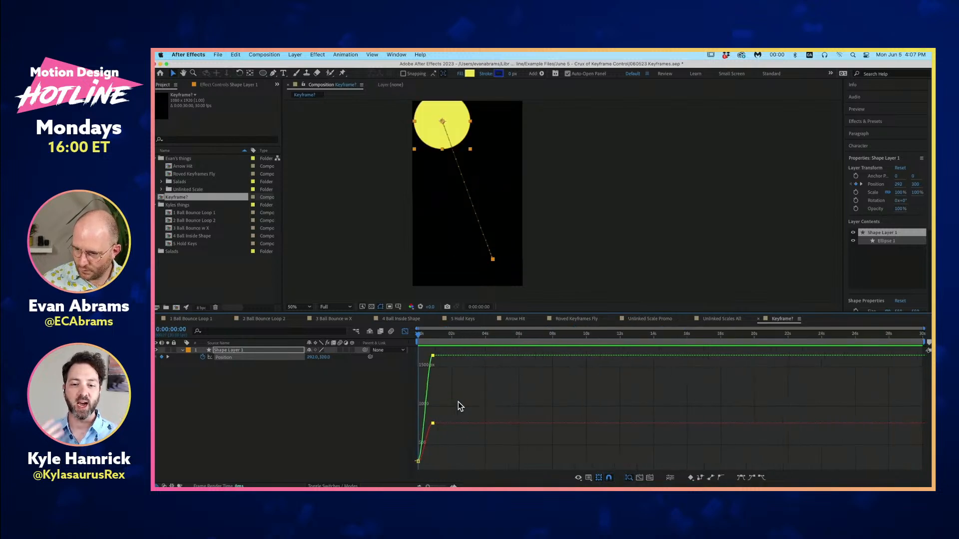
scroll(487, 388, "up", 5)
scroll(478, 388, "left", 5)
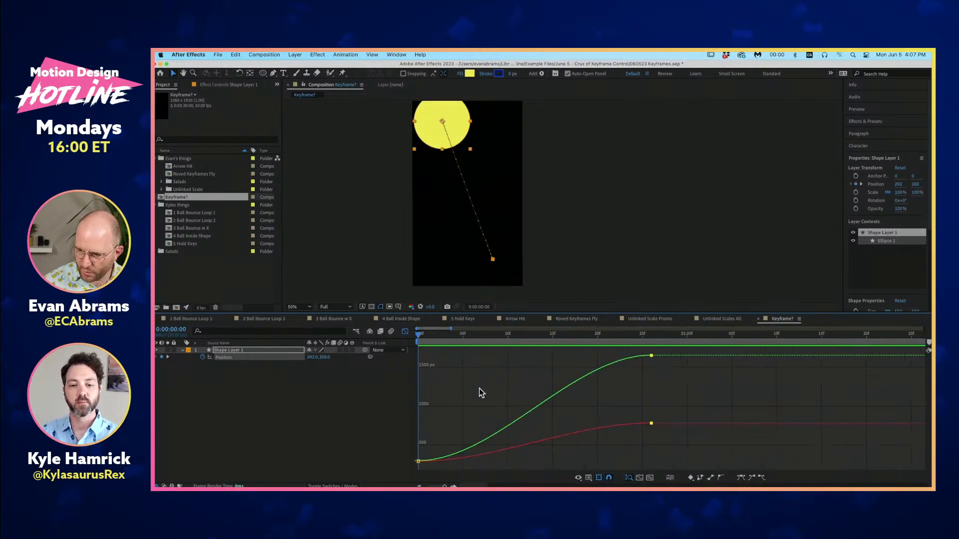
left_click(406, 332)
left_click(405, 331)
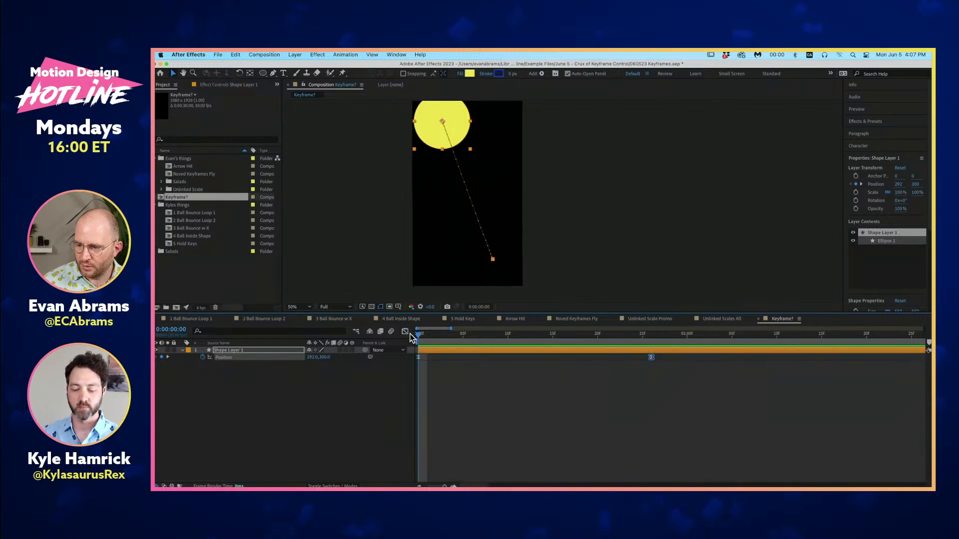
- Bend the circle's straight motion path into an S-curve by pulling Bezier handles out of both Position keyframes with the Convert Vertex tool
left_click_drag(275, 75, 292, 101)
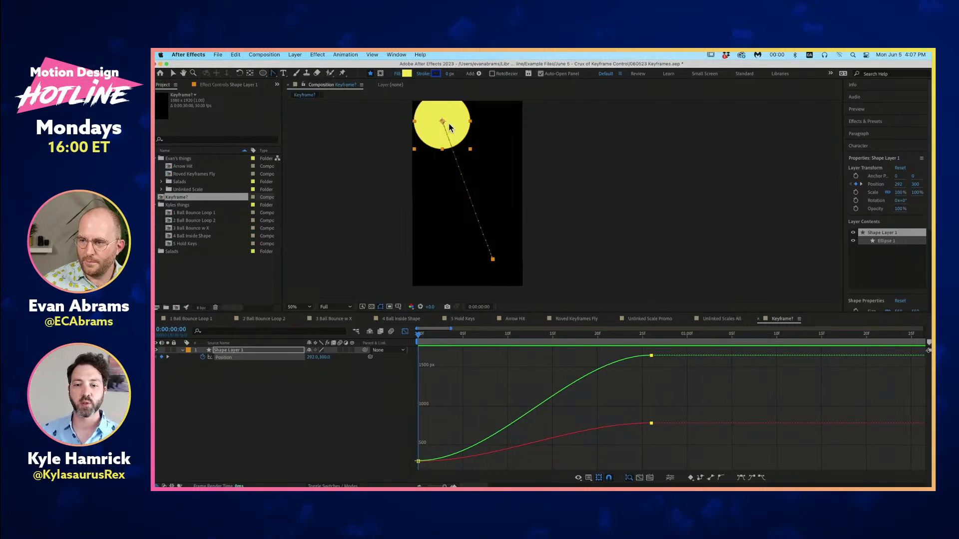
left_click_drag(442, 121, 434, 237)
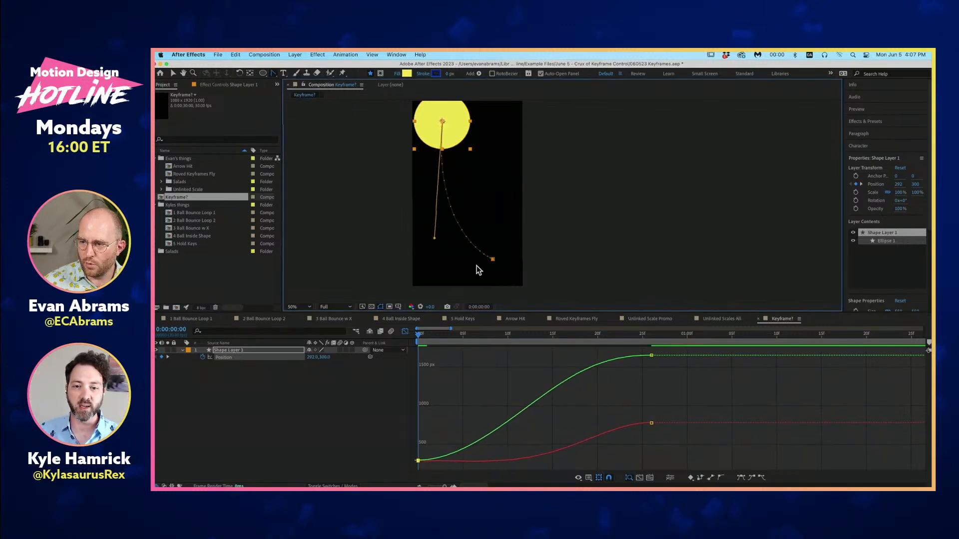
left_click_drag(493, 259, 498, 155)
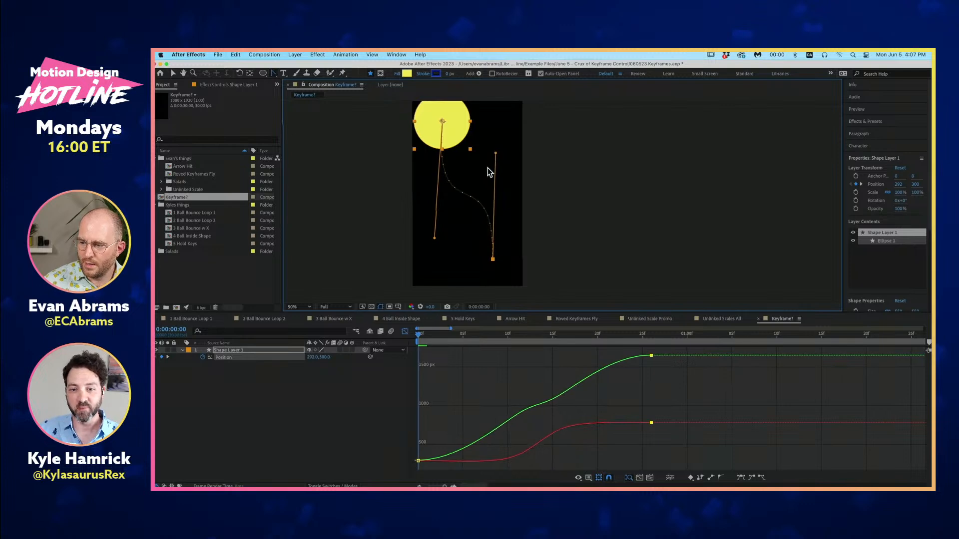
left_click_drag(435, 236, 420, 186)
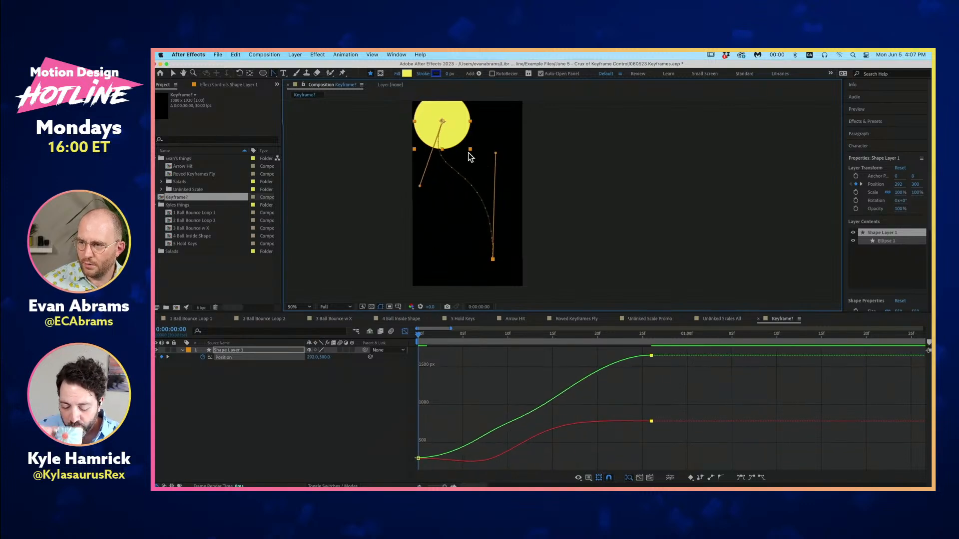
left_click_drag(495, 155, 511, 189)
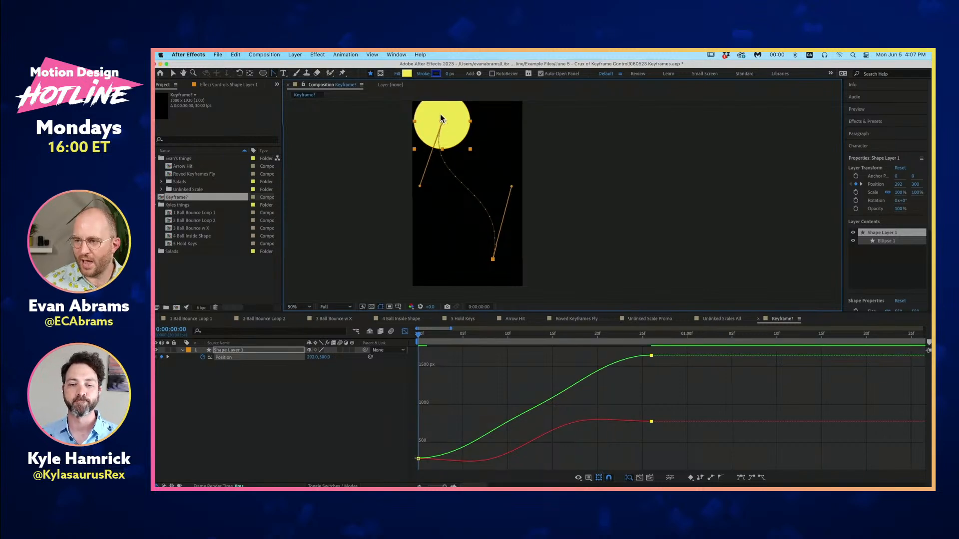
- Try other motion path shapes by swinging the first keyframe's handle out to the right and the end keyframe's handle to the left
left_click_drag(421, 188, 509, 133)
left_click_drag(453, 181, 538, 154)
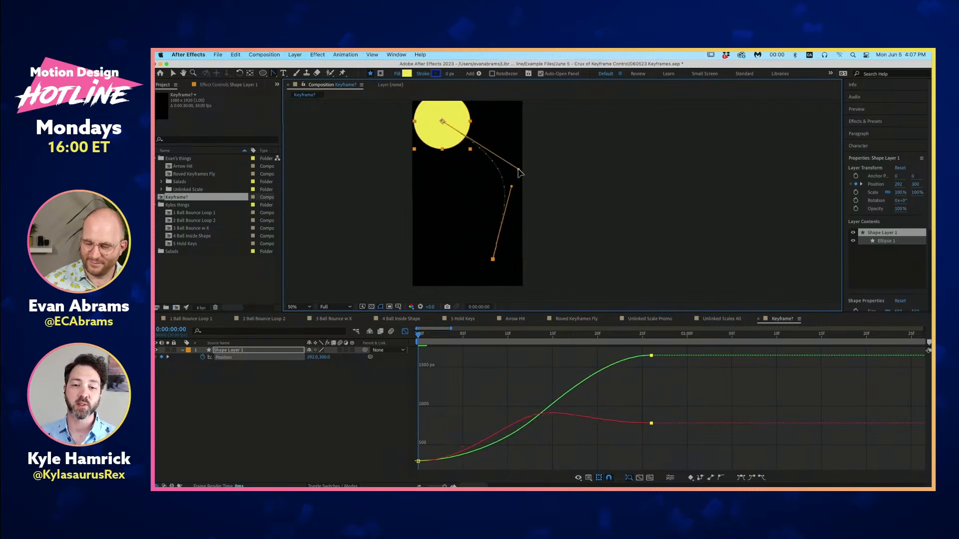
left_click_drag(468, 205, 524, 148)
left_click_drag(512, 190, 438, 205)
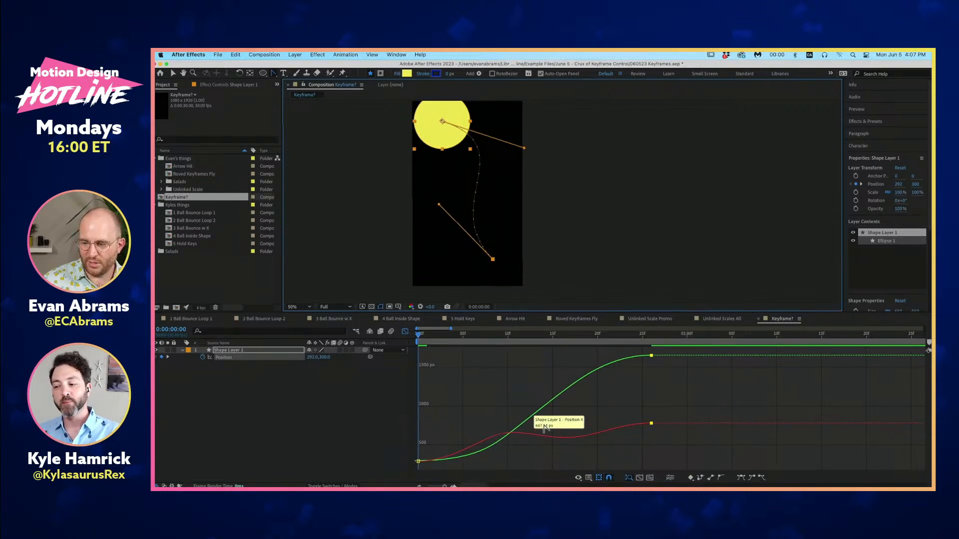
- Show the Position speed graph and reshape the motion path into a gentle S-curve using the Bezier handles of both keyframes
left_click(580, 478)
left_click(619, 410)
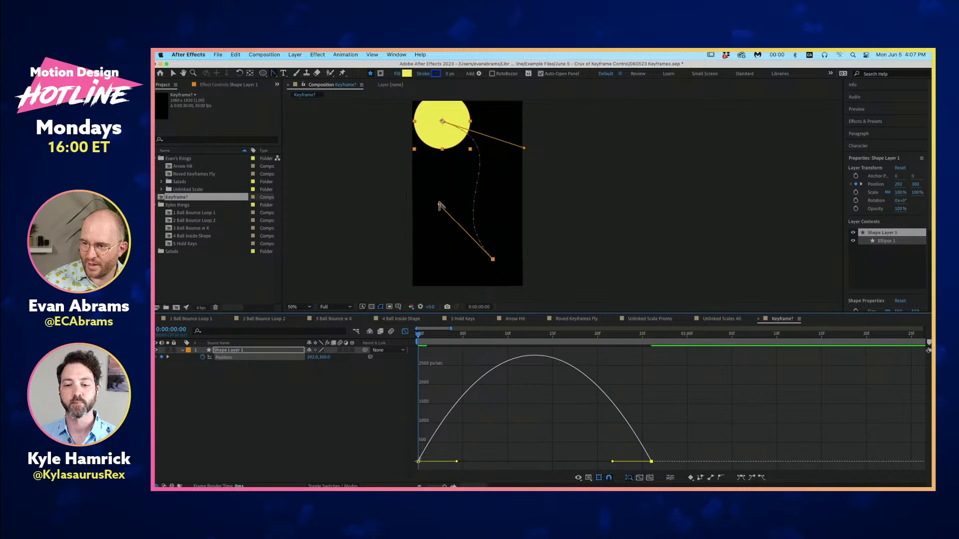
left_click_drag(439, 204, 503, 196)
left_click_drag(524, 147, 423, 195)
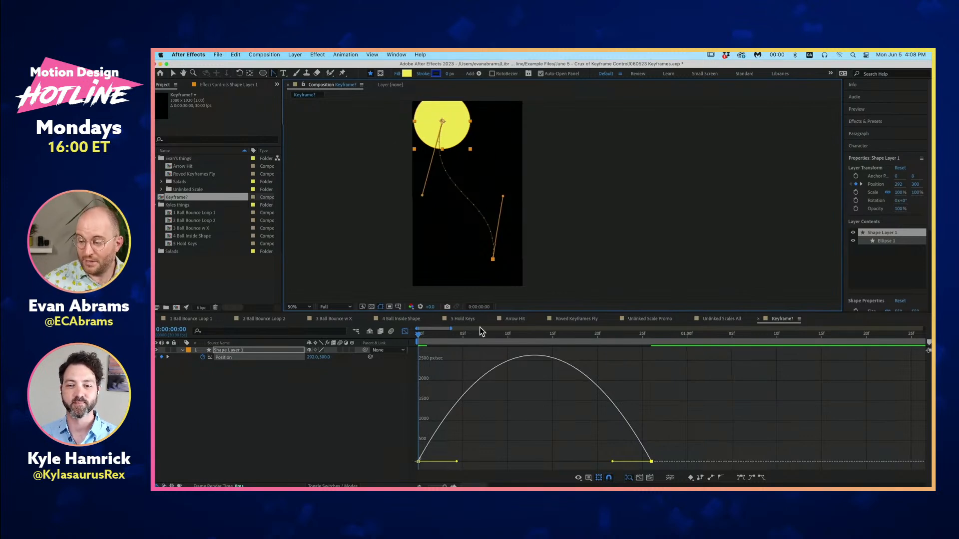
- Lengthen the second keyframe's incoming influence handle back to about frame 13 in the speed graph and preview the circle's movement
left_click_drag(614, 461, 522, 462)
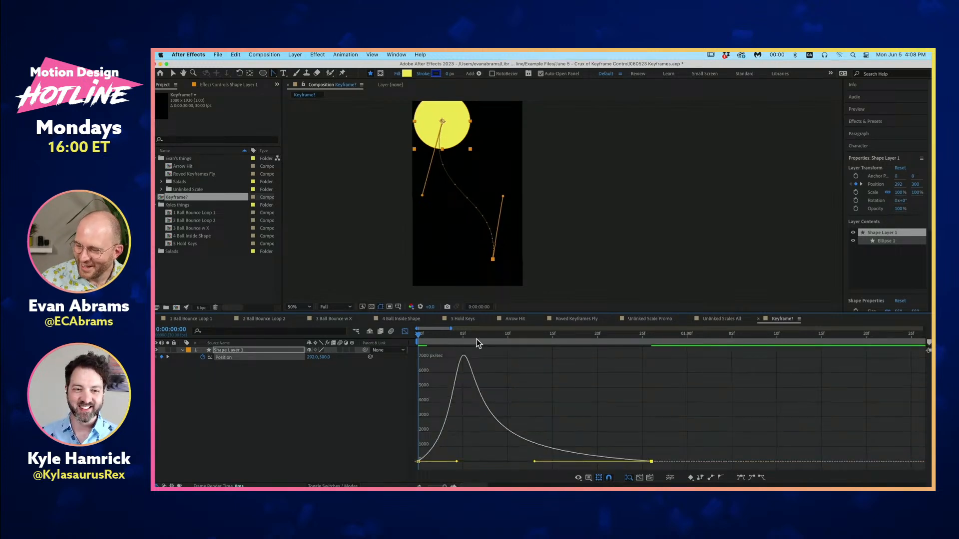
left_click_drag(500, 337, 389, 352)
key("space")
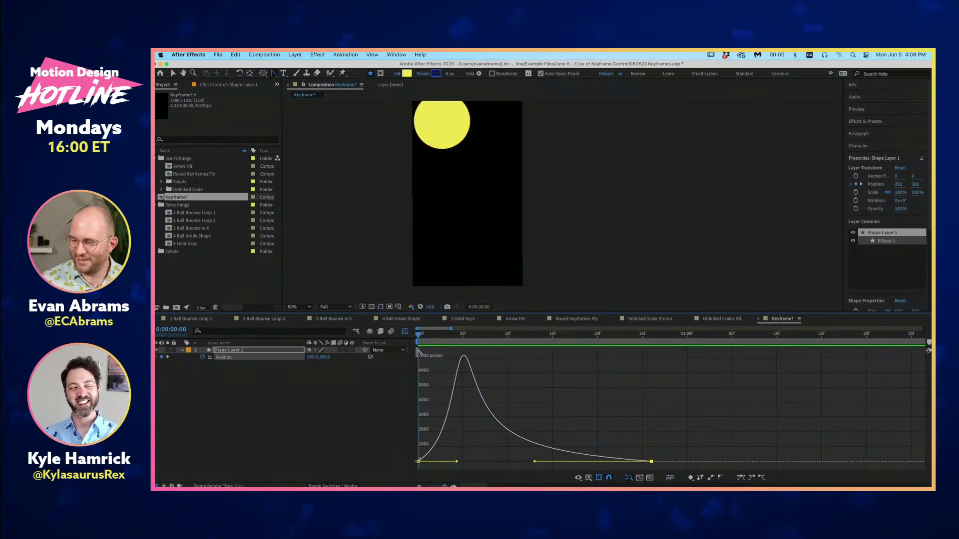
left_click_drag(463, 339, 387, 378)
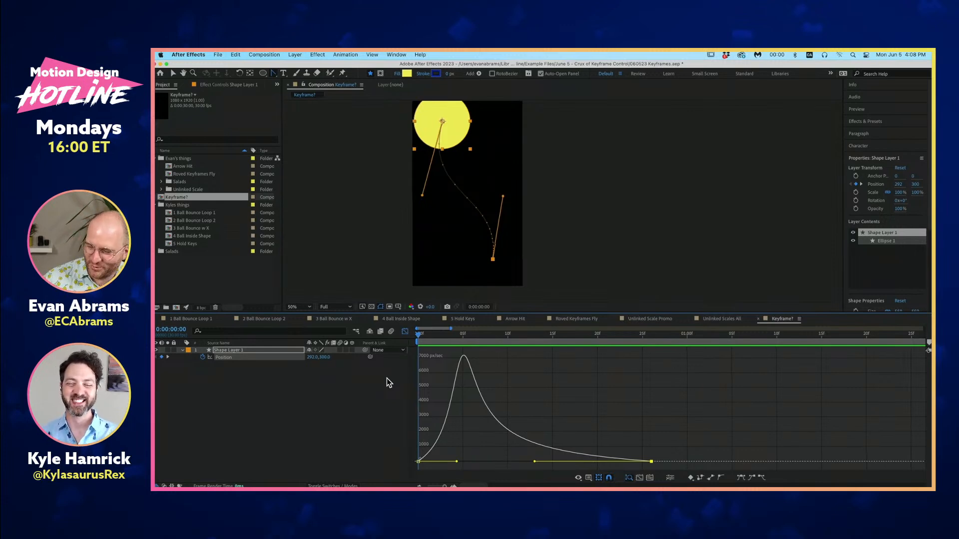
- Scrub back to the first frame and replay the circle's eased movement along its curved path
key("space")
left_click(459, 346)
left_click_drag(457, 344, 419, 343)
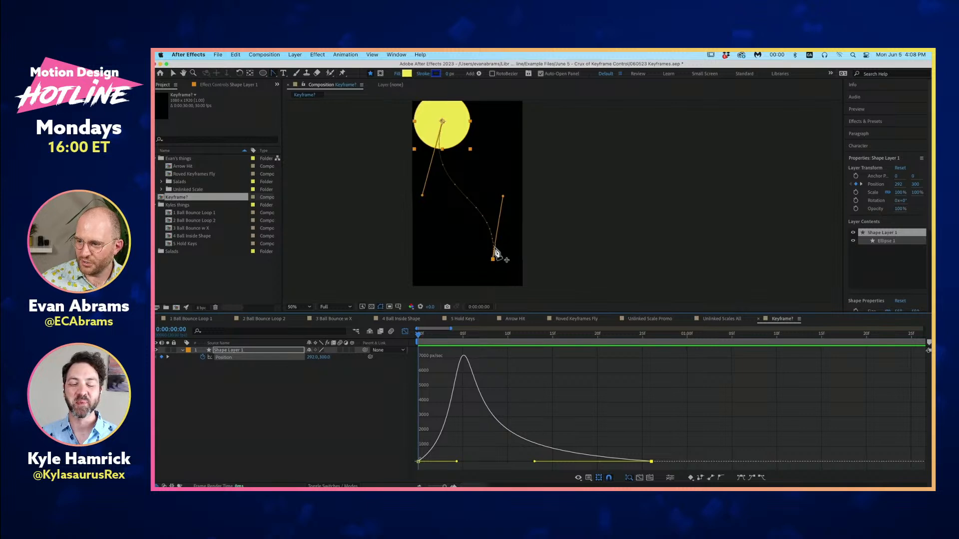
key("space")
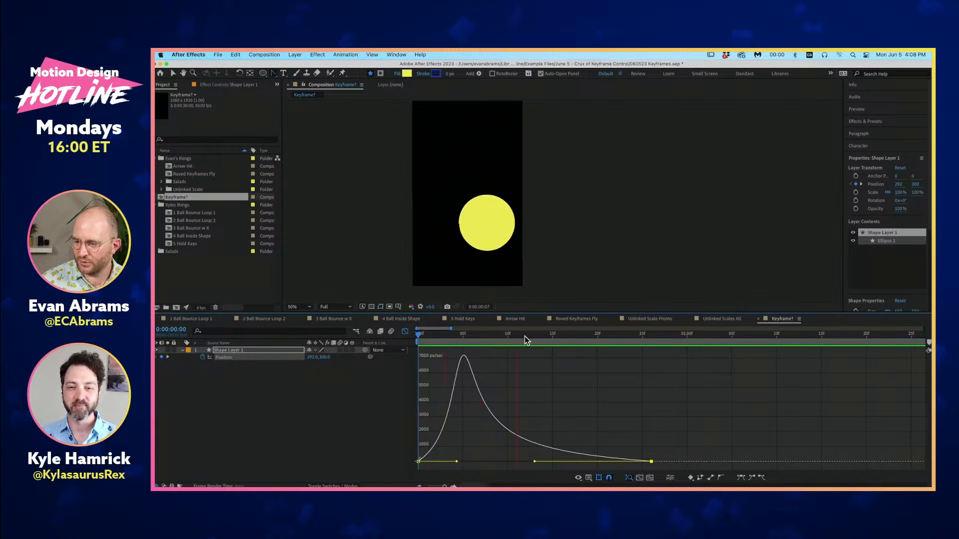
- Park the time at 0:00:00:08 and slightly adjust the influence handles of both keyframes in the speed graph
left_click(489, 335)
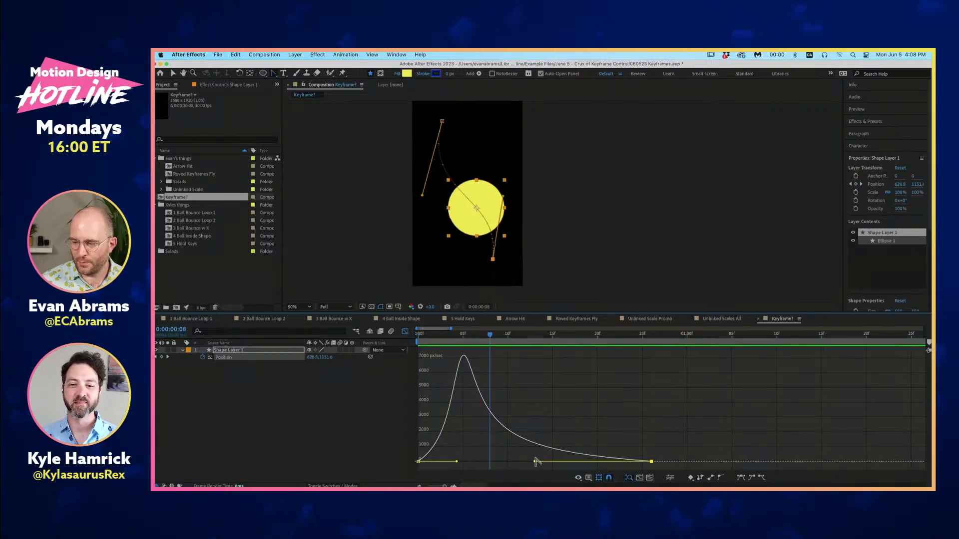
mouse_move(535, 461)
left_mouse_down()
mouse_move(605, 471)
mouse_move(542, 474)
left_mouse_up()
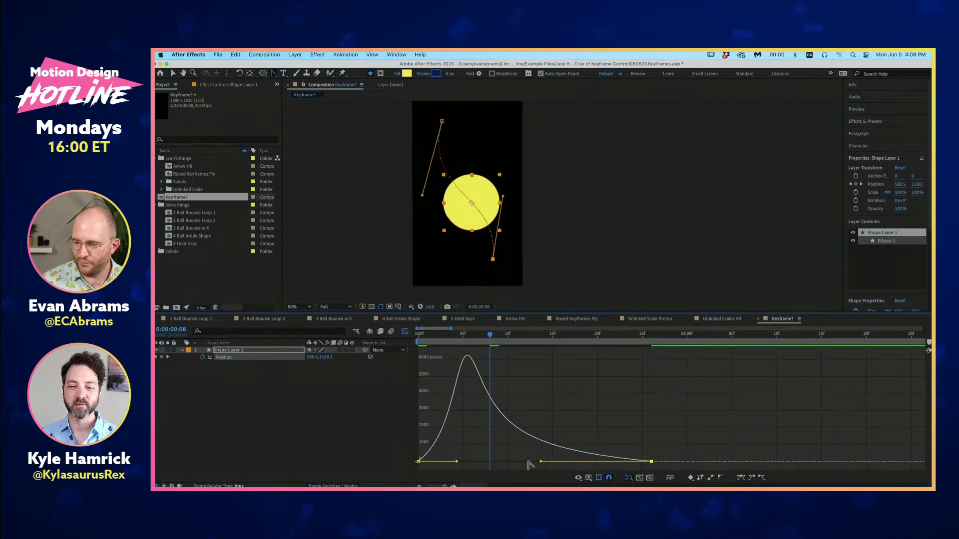
mouse_move(456, 462)
left_mouse_down()
mouse_move(484, 462)
mouse_move(459, 462)
left_mouse_up()
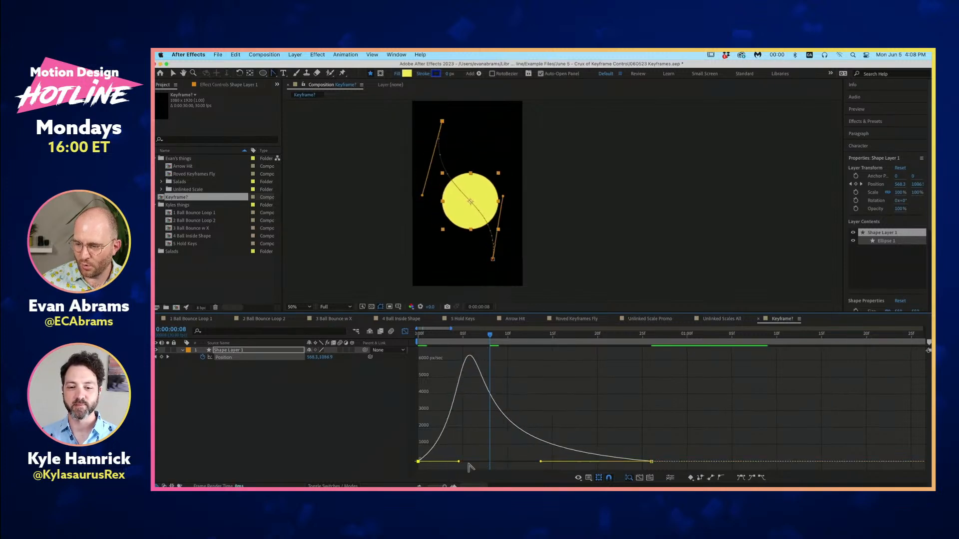
- Inspect the second Position keyframe's incoming and outgoing speed and influence in Keyframe Velocity, leaving the settings as they are
key("v")
double_click(651, 462)
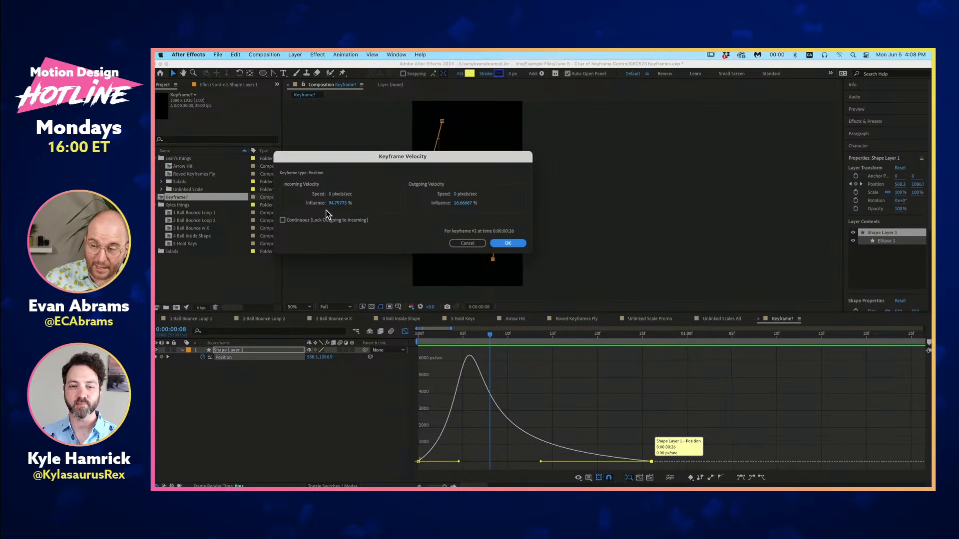
left_click(472, 243)
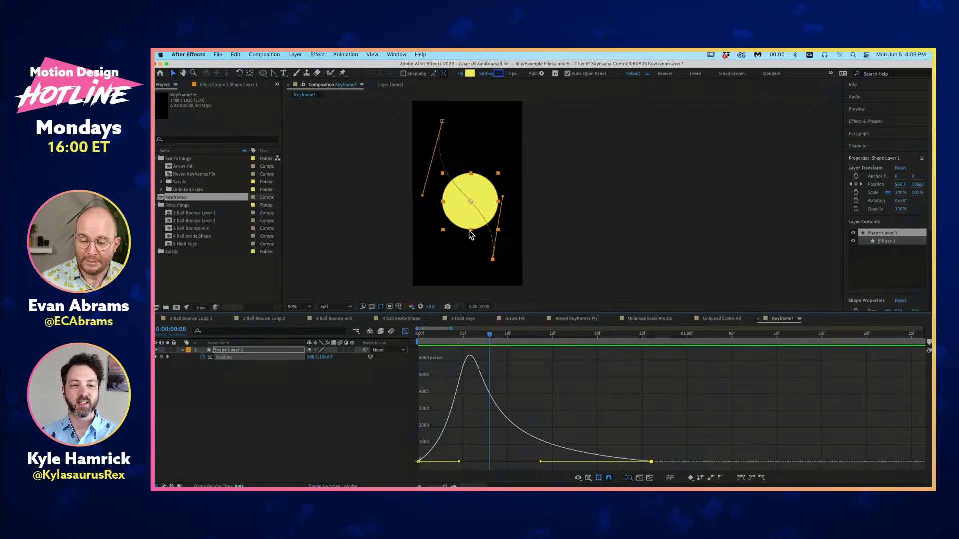
- Compare the circle's Position value graph with its speed graph at 0:00:00:06, scrub to 0:00:00:11 and return to the first frame
mouse_move(475, 343)
left_mouse_down()
mouse_move(467, 339)
mouse_move(584, 347)
mouse_move(472, 344)
left_mouse_up()
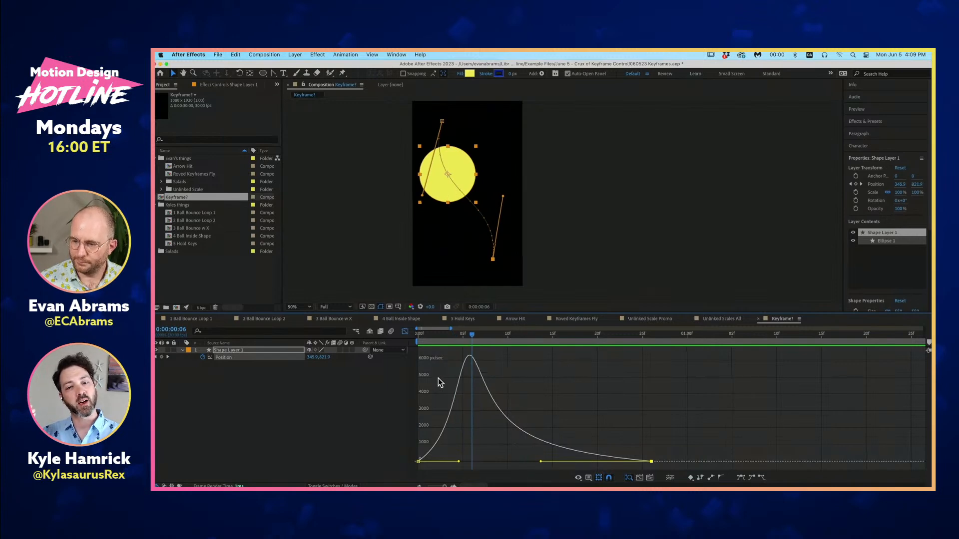
left_click(405, 333)
left_click(405, 333)
left_click(588, 477)
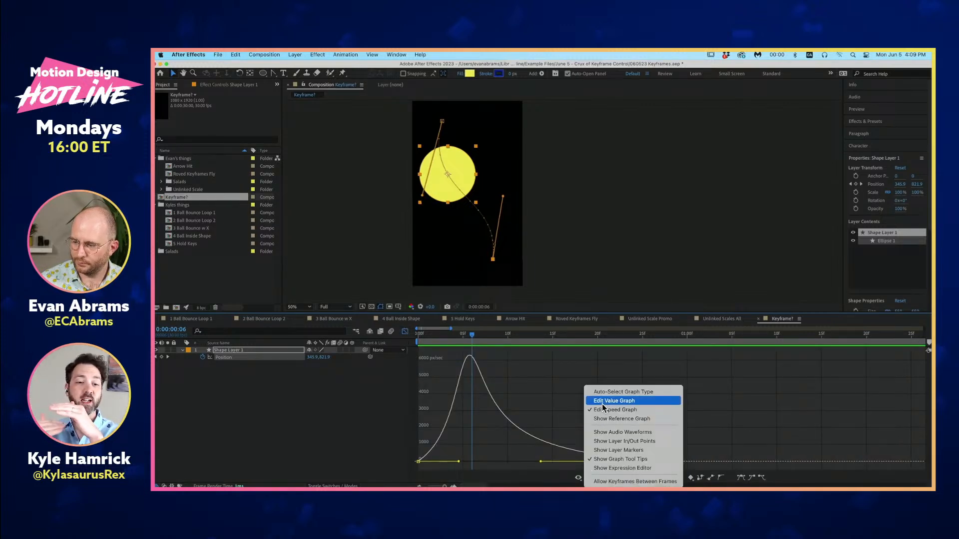
left_click(605, 402)
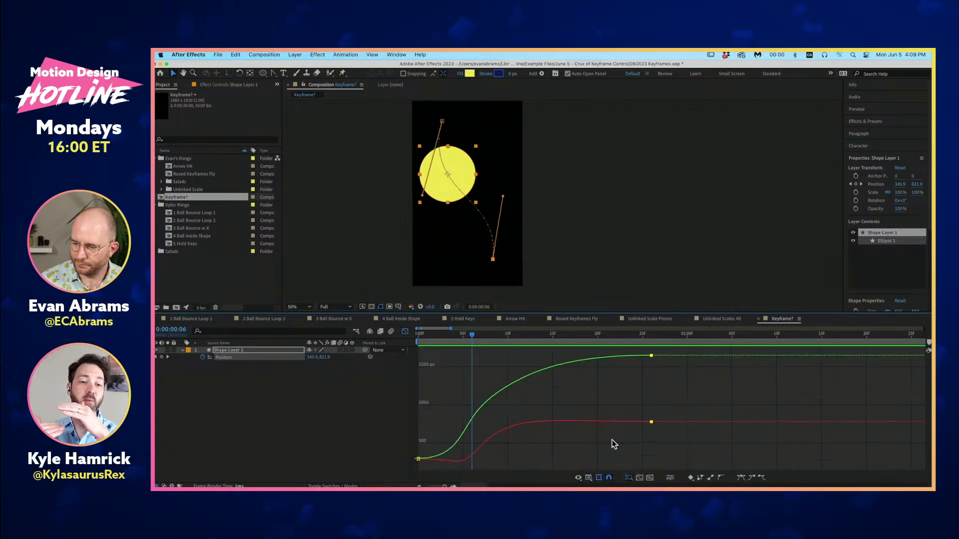
left_click(589, 478)
left_click(595, 409)
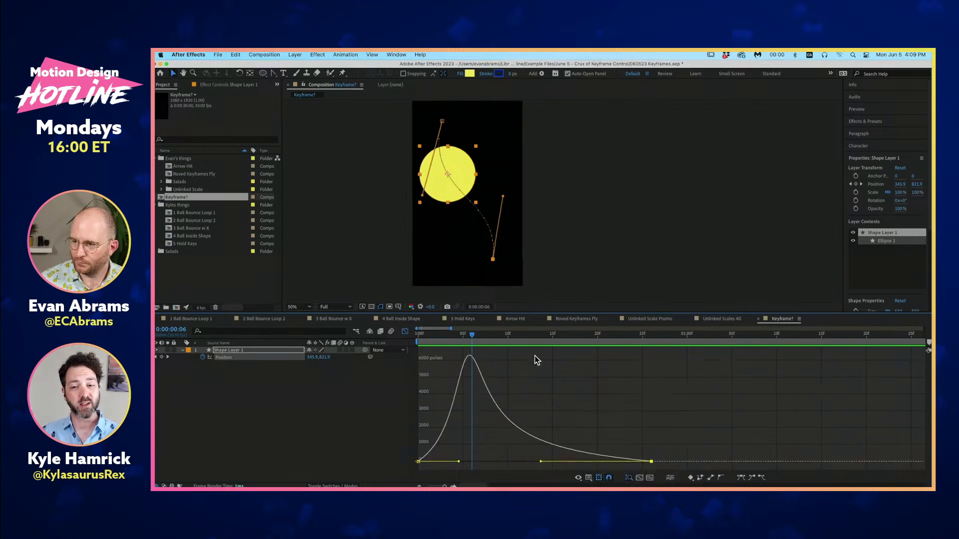
left_click_drag(496, 336, 515, 358)
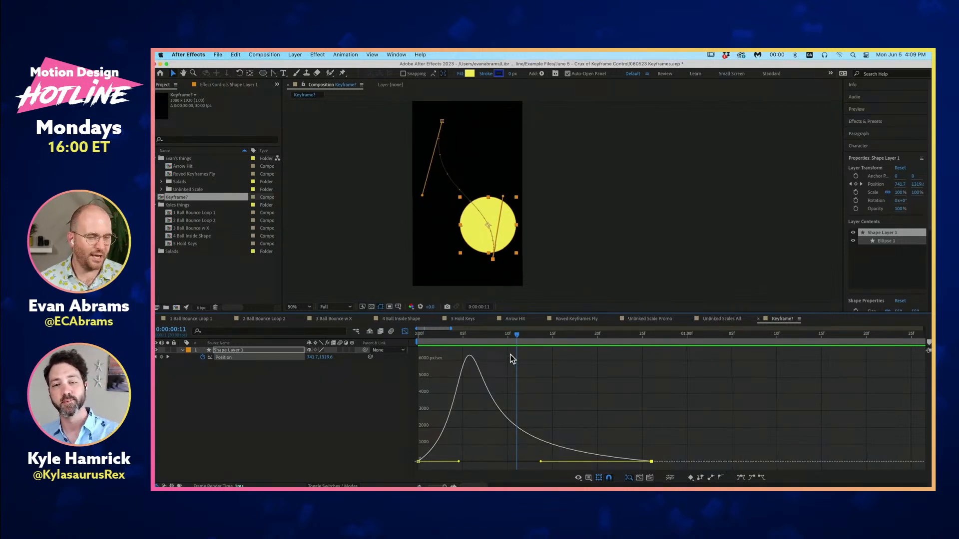
key("Home")
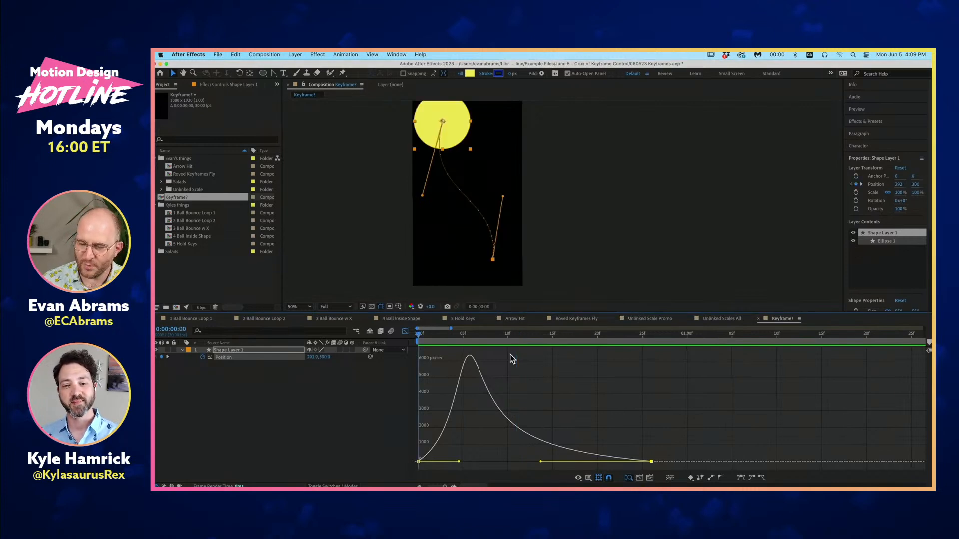
- Open the 1 Ball Bounce Loop 1 composition, preview the three bouncing balls with nothing selected, and return to its first frame
left_click(191, 319)
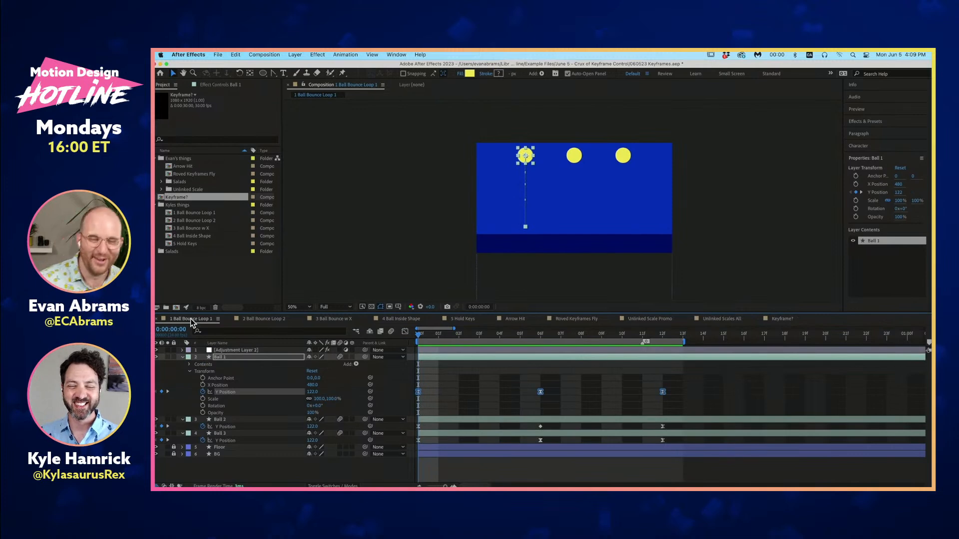
key("space")
left_click(497, 389)
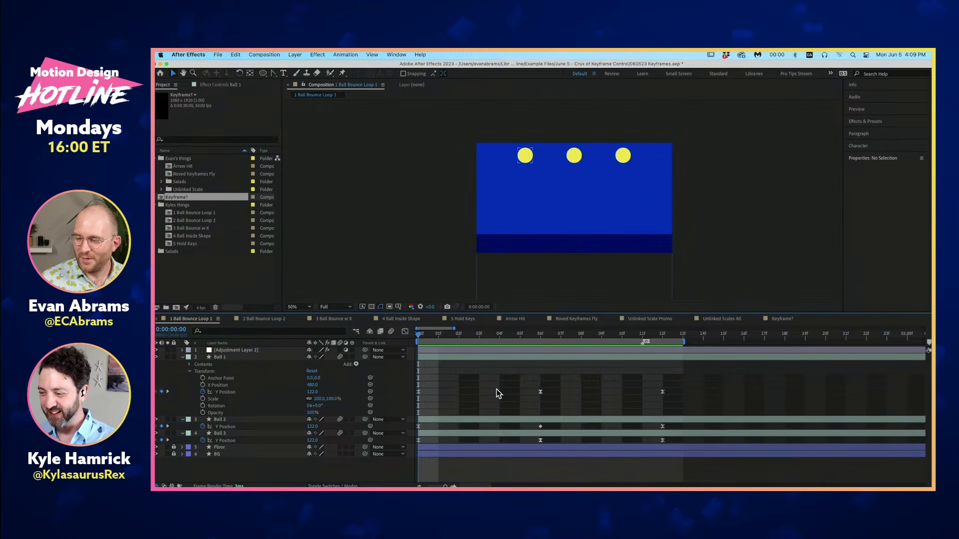
left_click(487, 349)
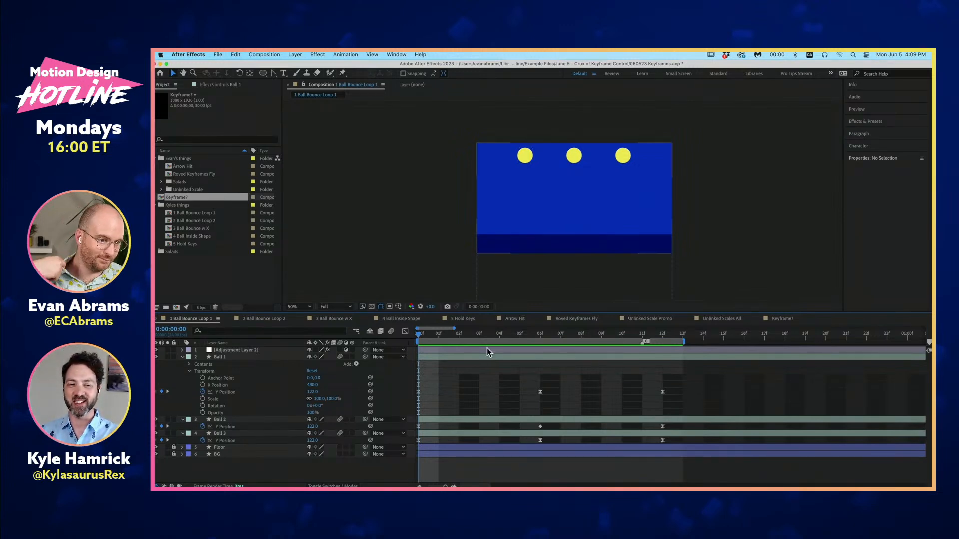
left_click_drag(493, 335, 398, 358)
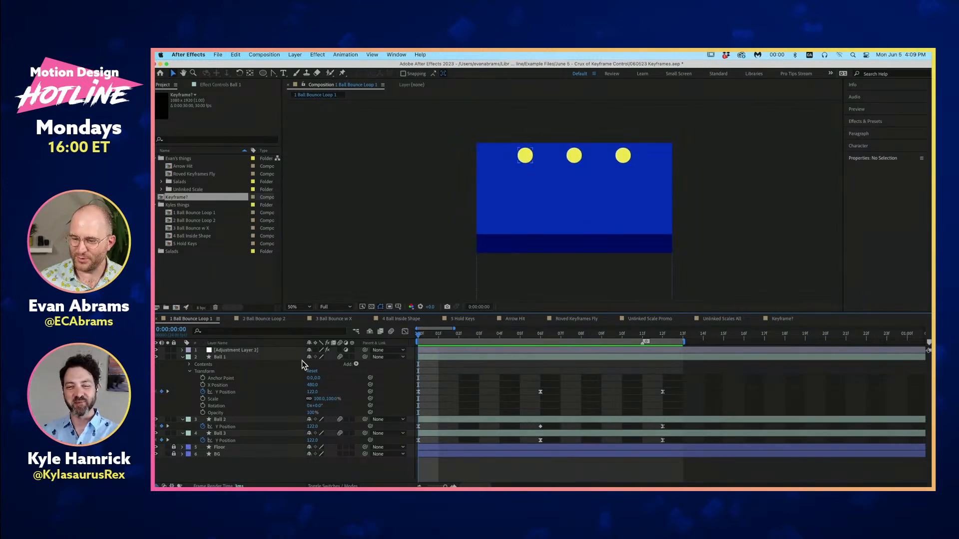
- Examine the Echo effect on Adjustment Layer 2 and the balls' trails at 0:00:00:04, viewing the composition at 100% magnification
left_click(247, 351)
left_click(240, 84)
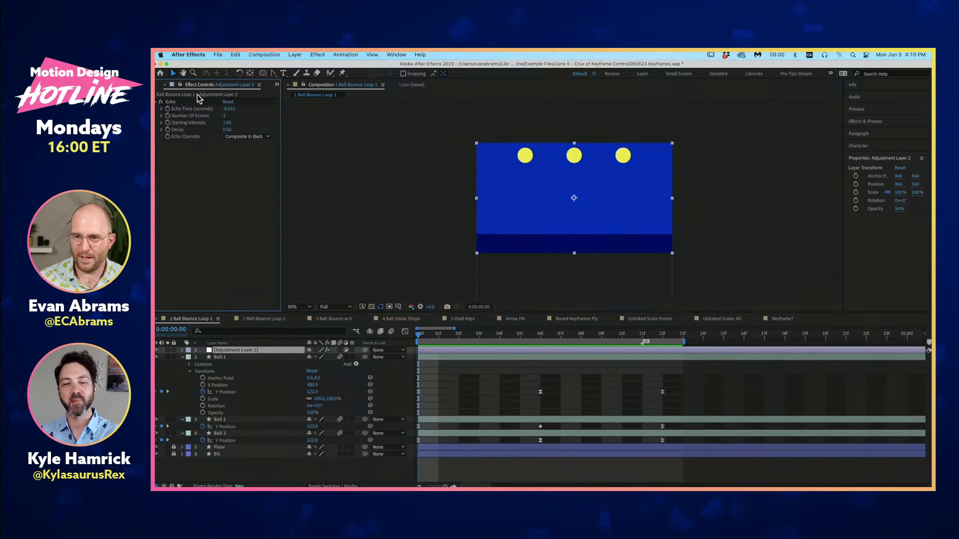
left_click(169, 102)
key("space")
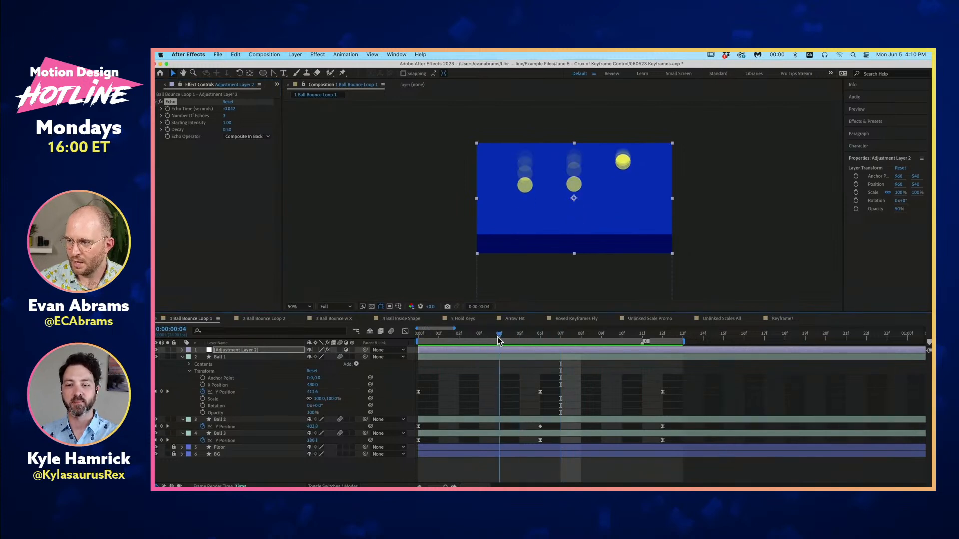
scroll(508, 172, "up", 2)
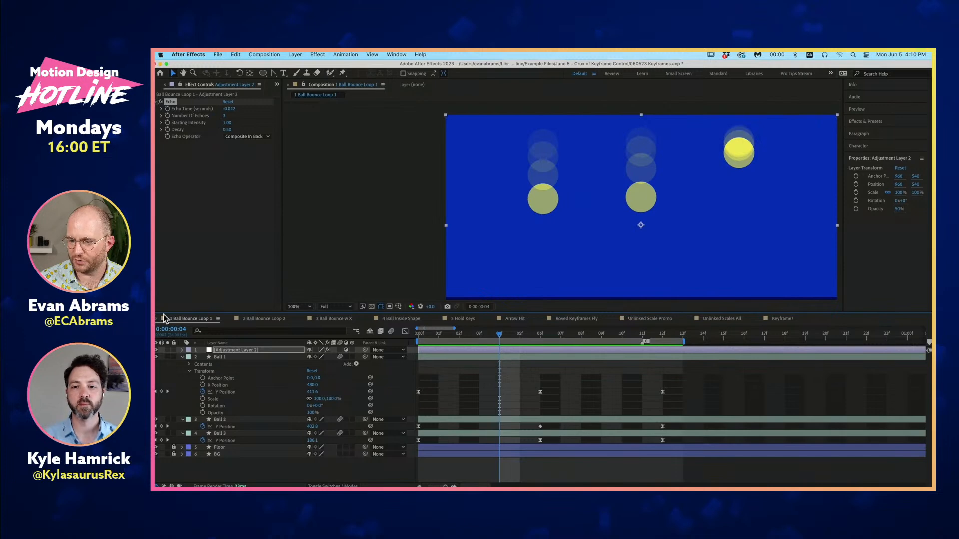
- Hide Adjustment Layer 2 to remove the echo trails, zoom the composition out to 50% and preview the three balls from the first frame
left_click(157, 349)
left_click(157, 350)
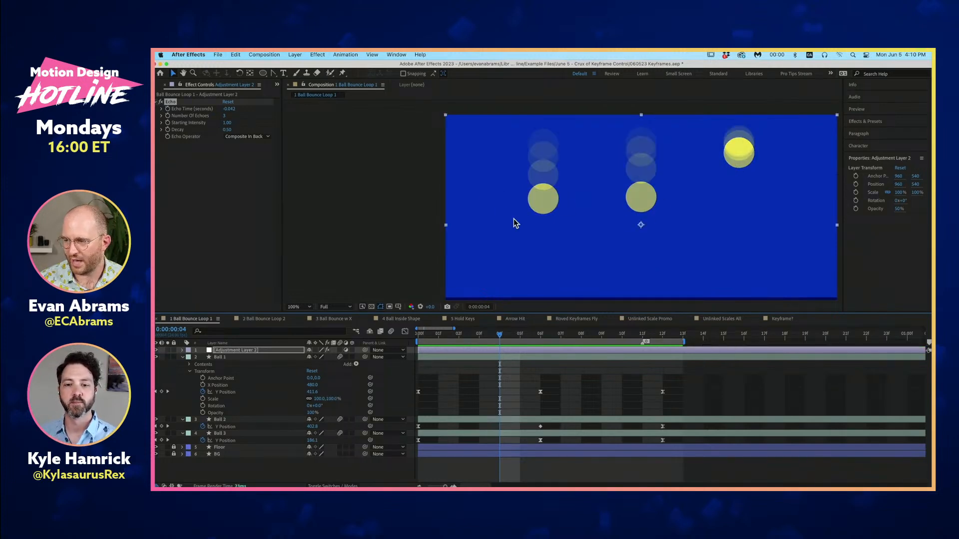
left_click(157, 350)
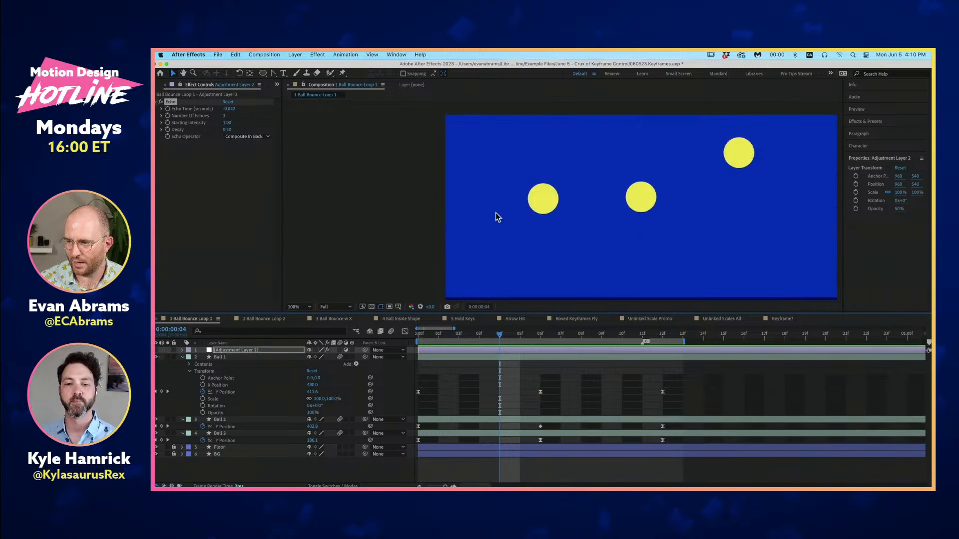
scroll(546, 250, "down", 2)
left_click_drag(498, 334, 415, 355)
key("space")
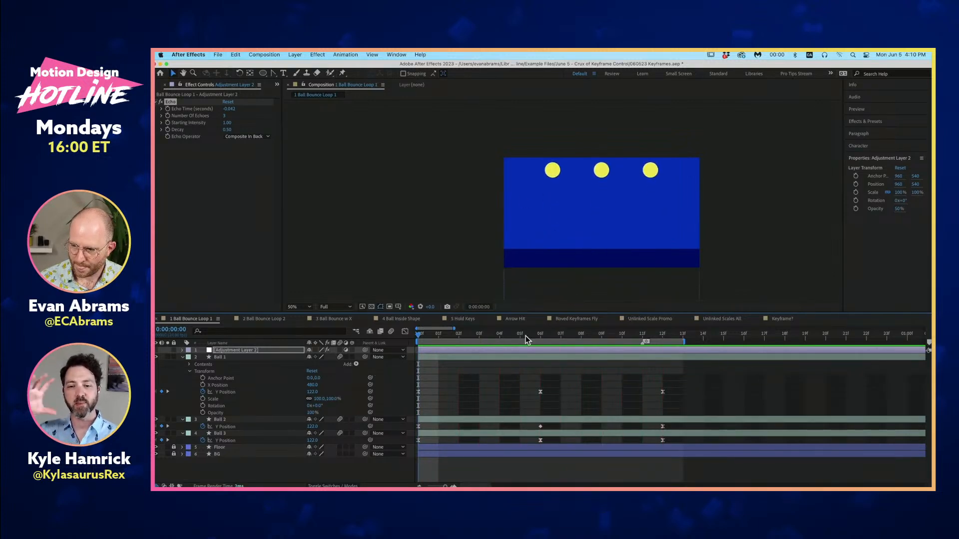
- Fit the composition to the viewer and make the viewer area taller by shrinking the timeline area
left_click_drag(573, 216, 541, 205)
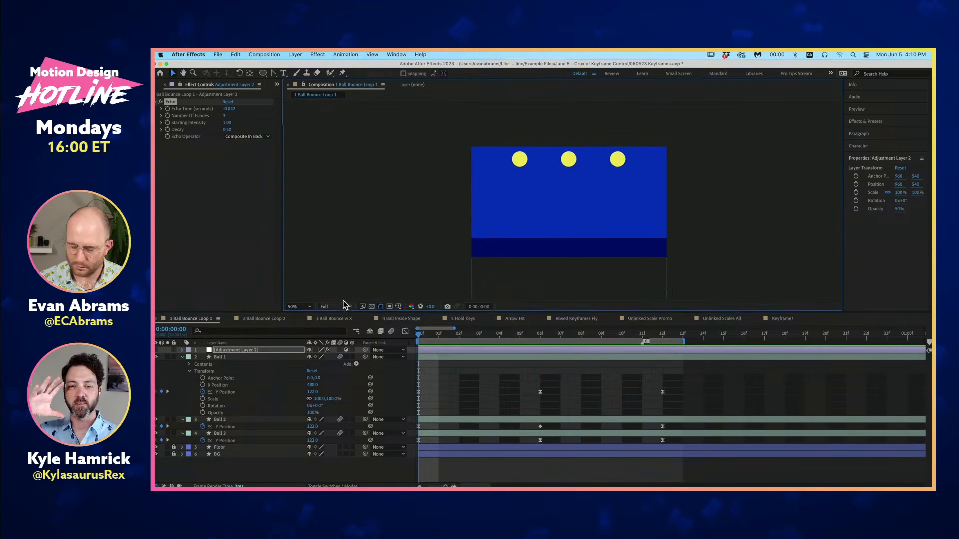
left_click(307, 306)
left_click(307, 325)
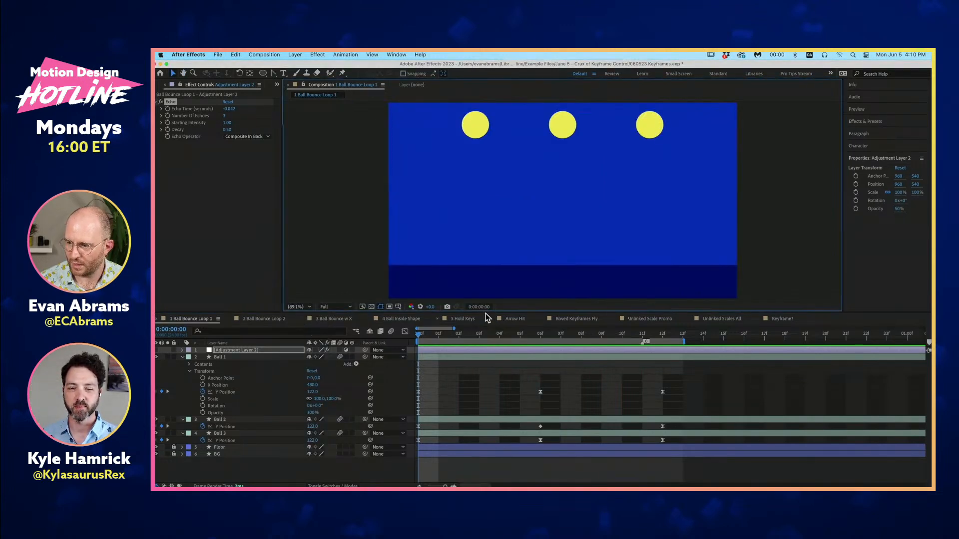
left_click_drag(486, 312, 487, 344)
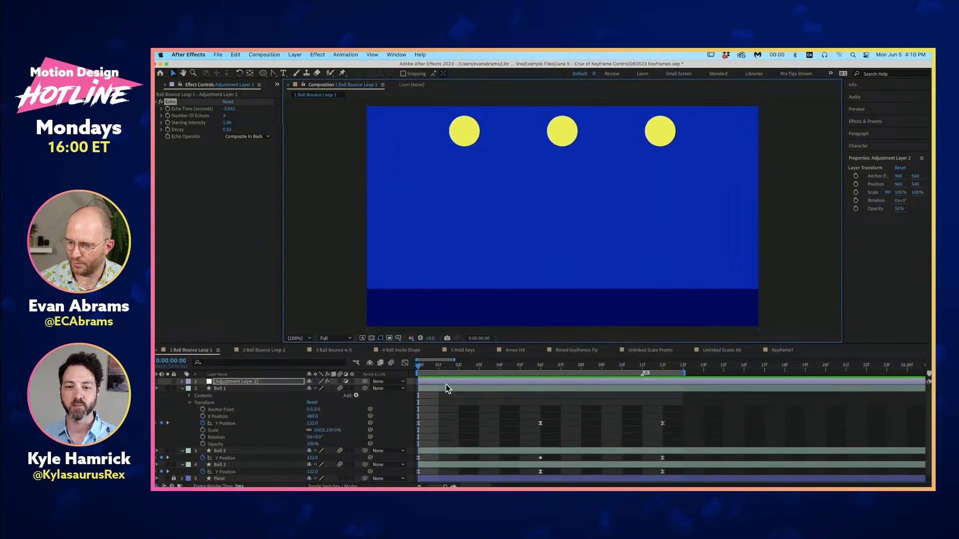
- Show only the keyframed Y Position properties of the ball layers and check the poses at 0:00:00:06 and 0:00:00:12
left_click(462, 399)
key("u")
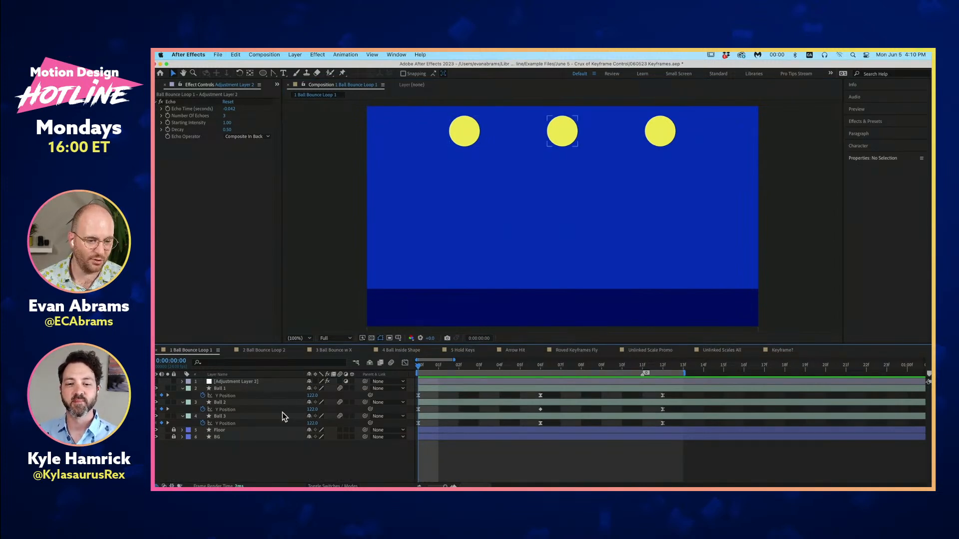
left_click(540, 367)
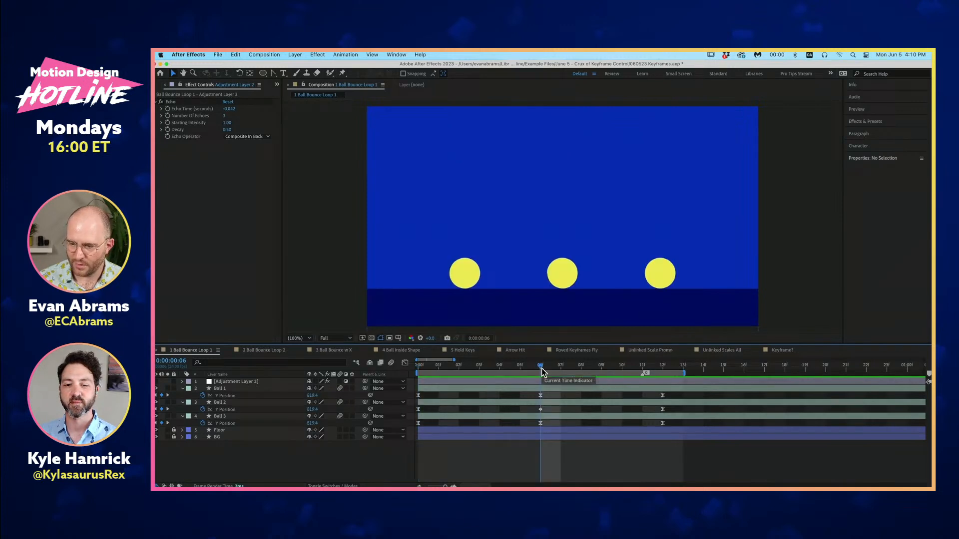
left_click(661, 368)
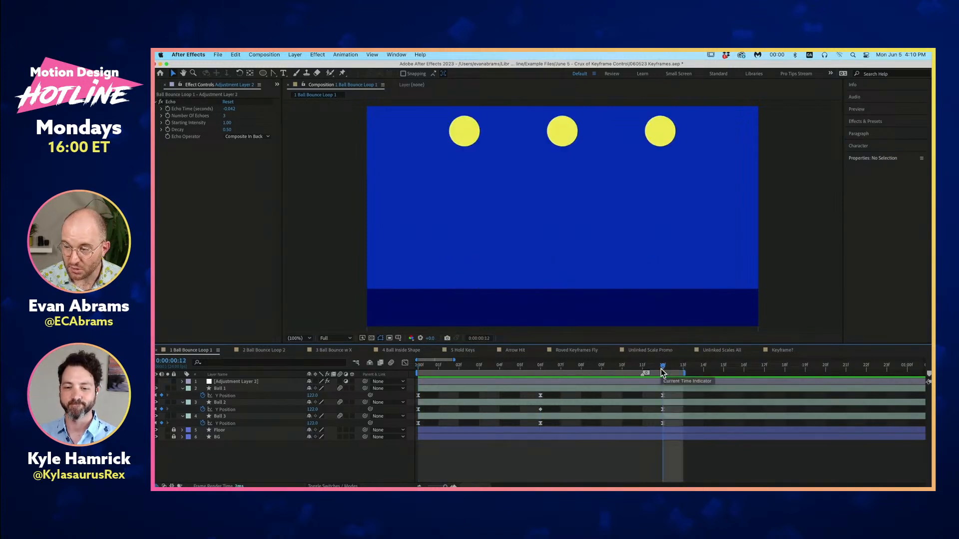
- Select all Y Position keyframes of Ball 1, Ball 2 and Ball 3, show their value graphs in the Graph Editor and preview
left_click_drag(672, 395, 372, 444)
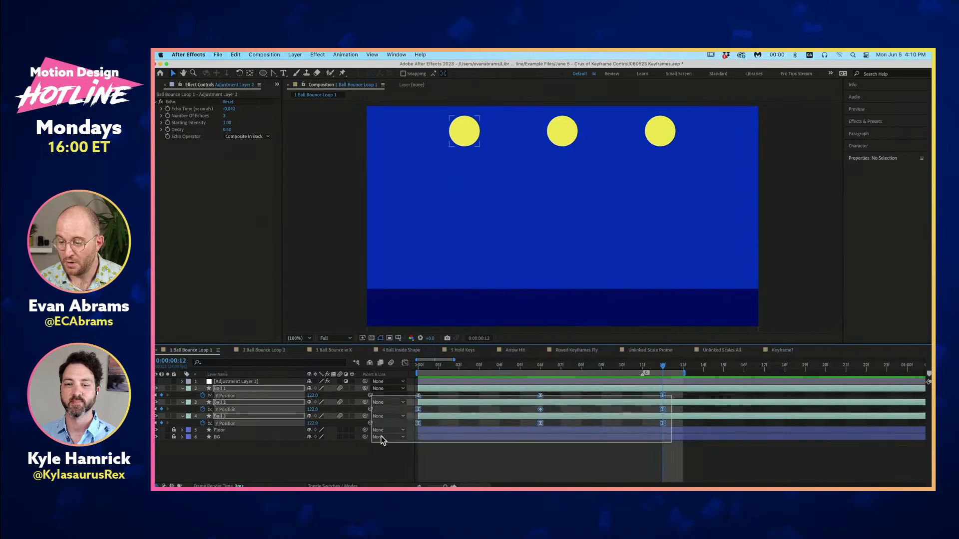
left_click(405, 363)
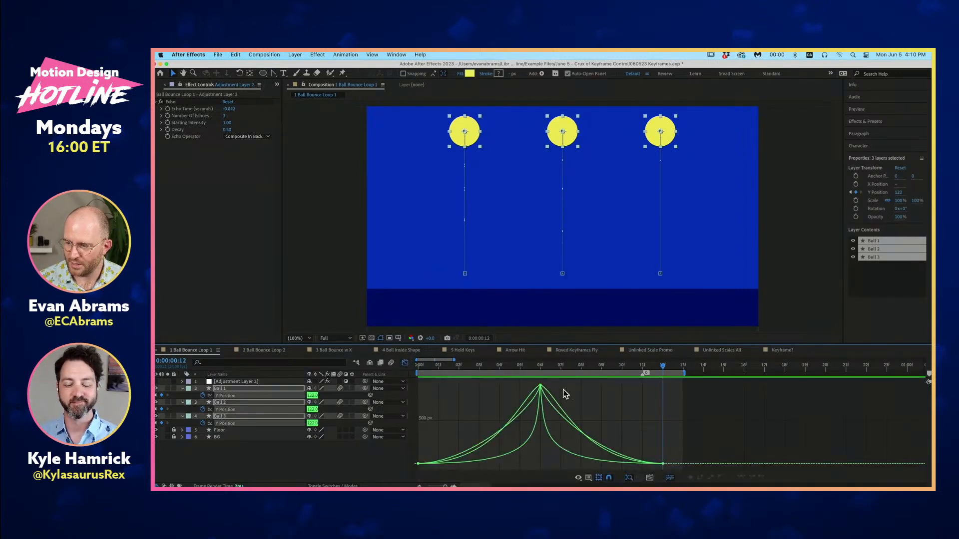
key("space")
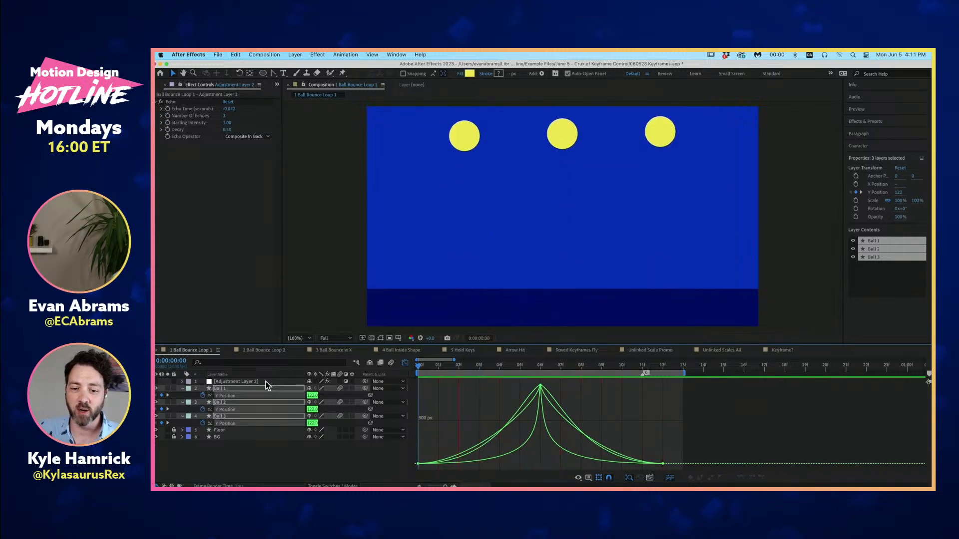
- Compare the Y Position value graphs of Ball 1, Ball 2 and Ball 3 one at a time and preview the bounce
left_click(343, 451)
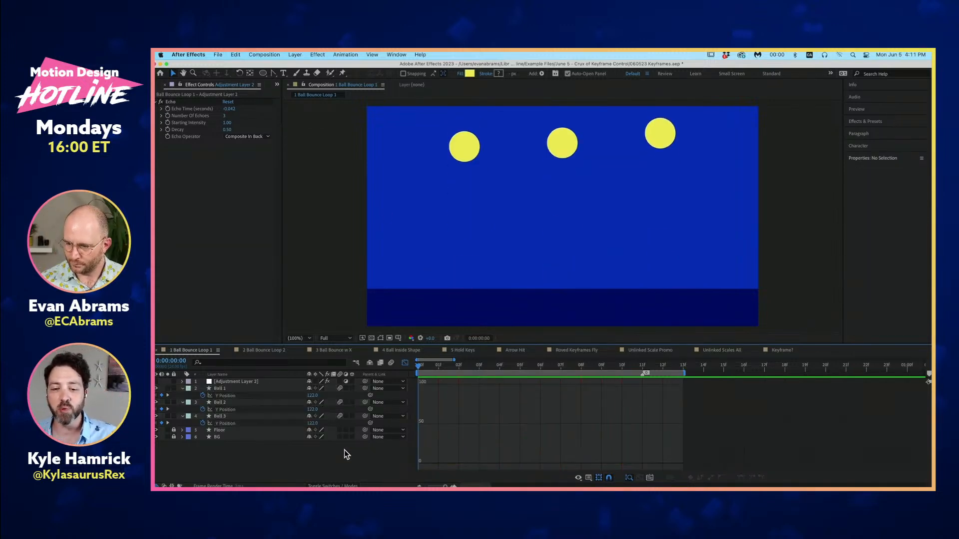
left_click(228, 395)
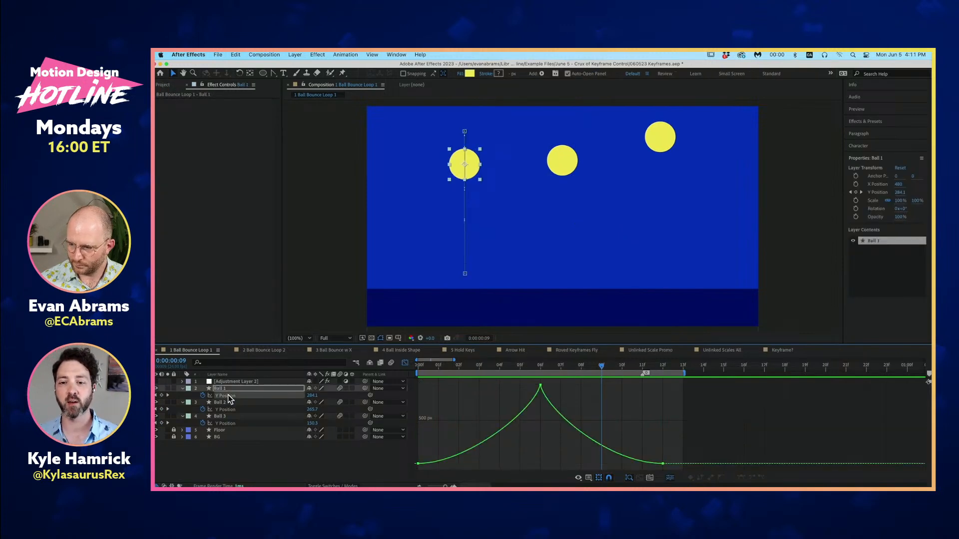
left_click(239, 410)
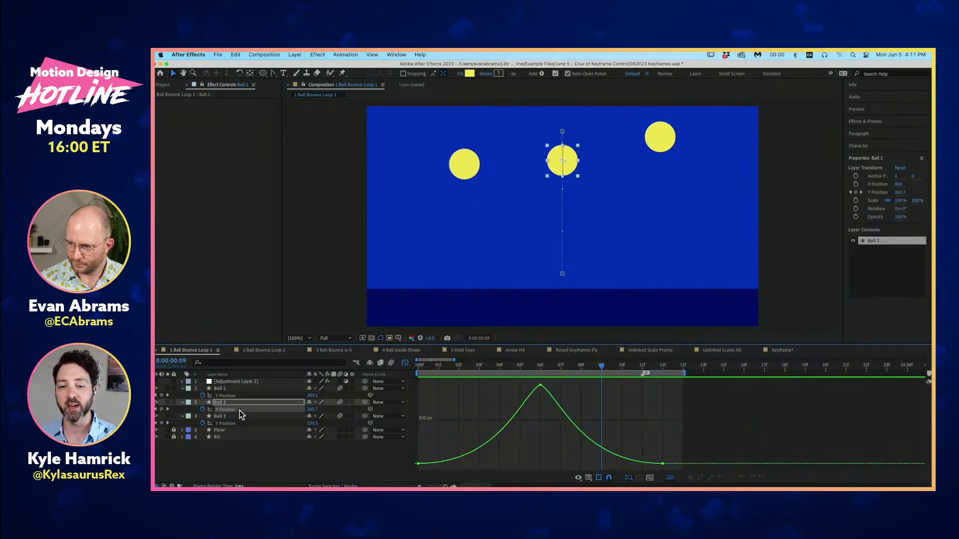
left_click(238, 423)
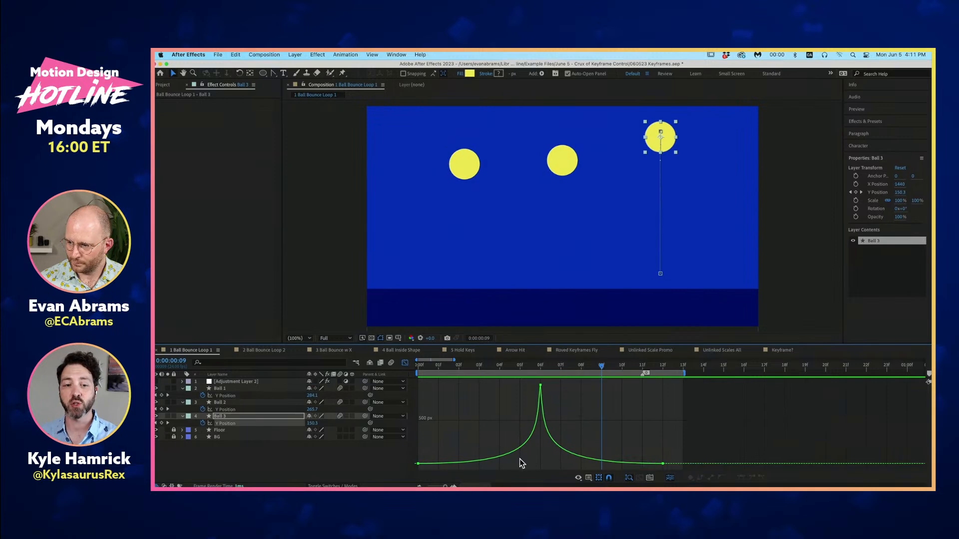
key("space")
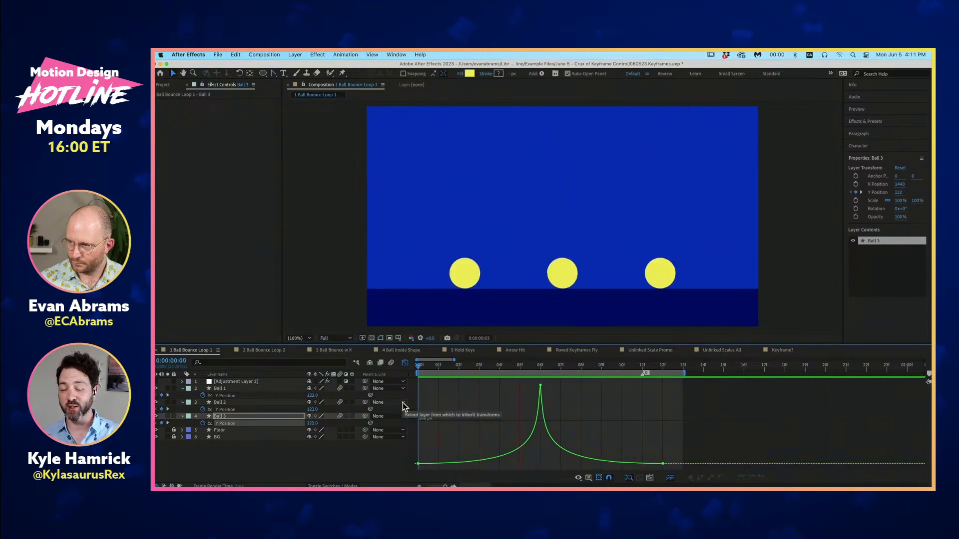
key("space")
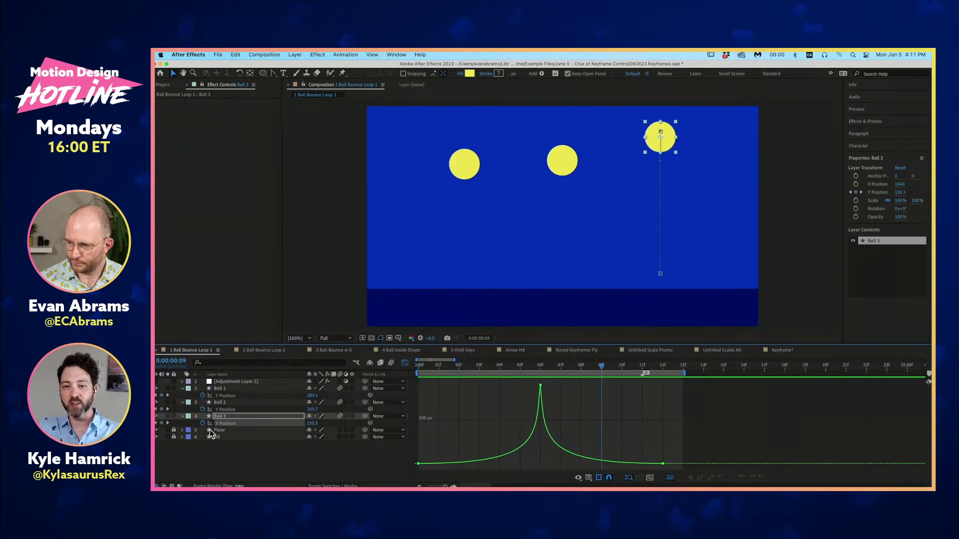
- Solo the Ball 3, Floor and BG layers and preview Ball 3's bounce from the first frame
left_click(168, 416)
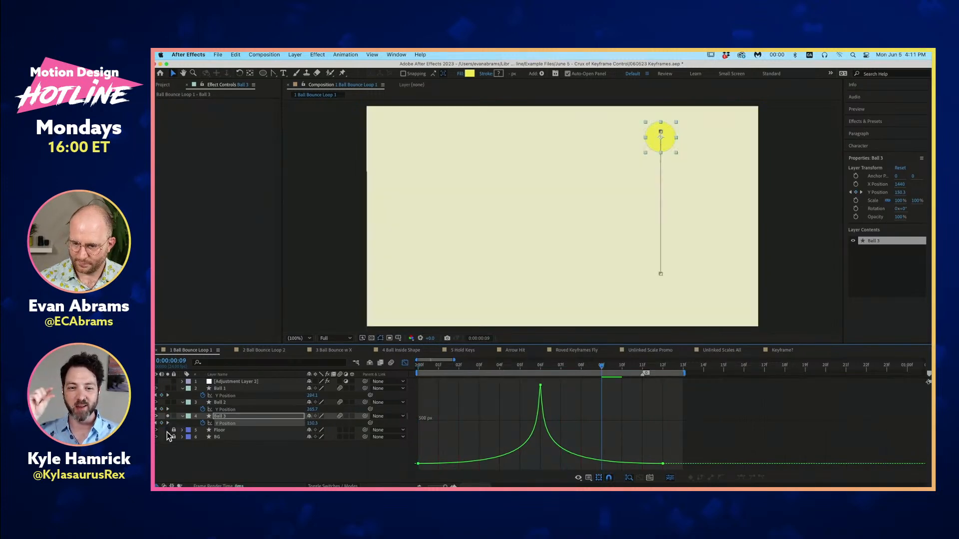
key("Home")
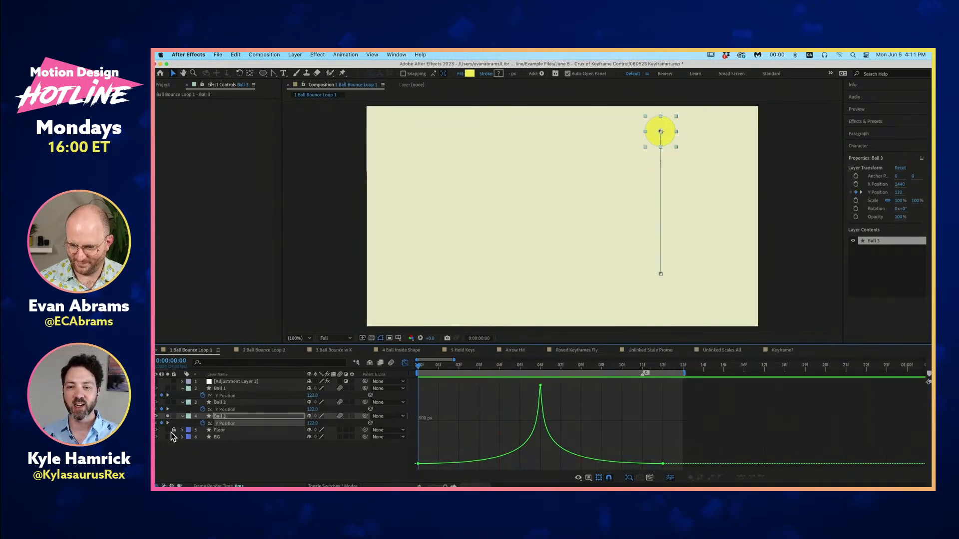
left_click(167, 430)
left_click(168, 437)
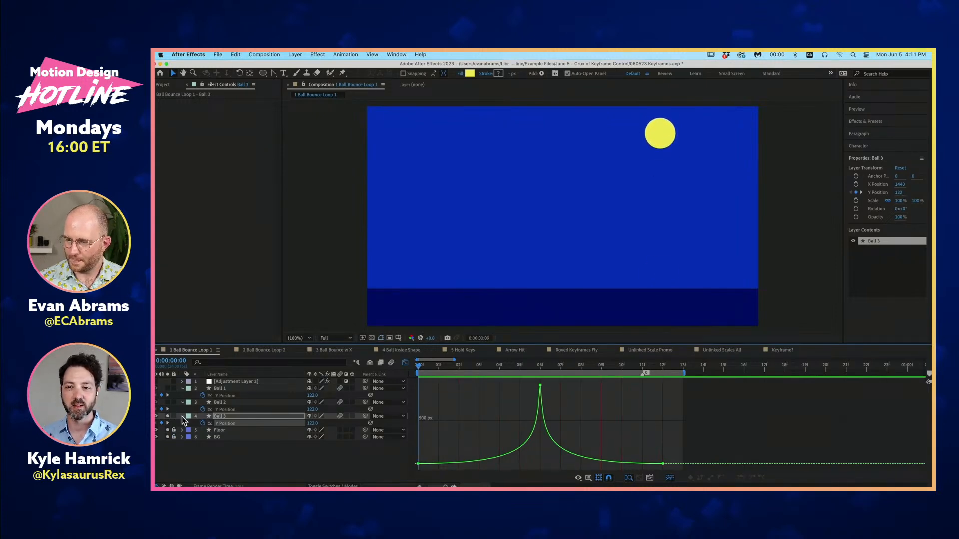
key("space")
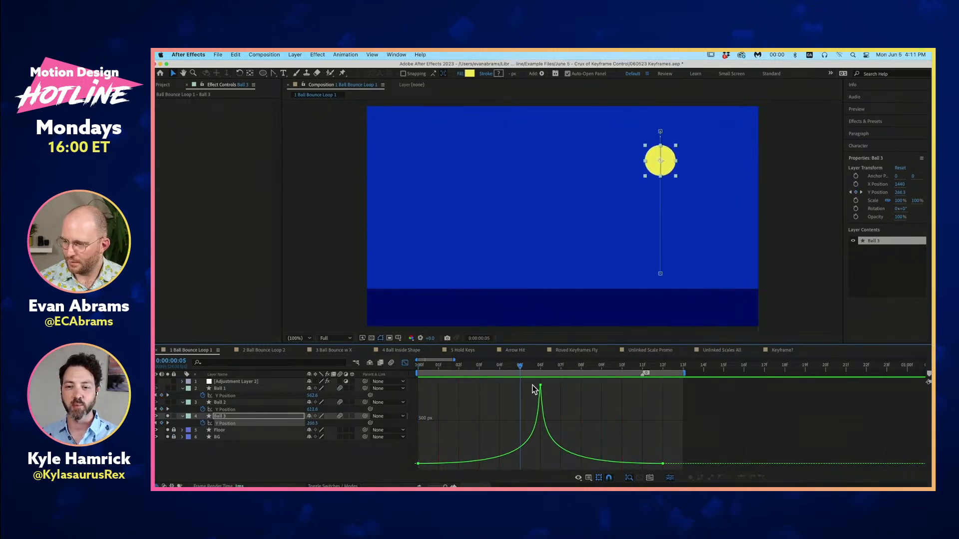
- Flatten and lengthen the incoming handle of Ball 3's Y Position keyframe at 0:00:00:06 in the value graph, and preview the bounce
left_click(540, 387)
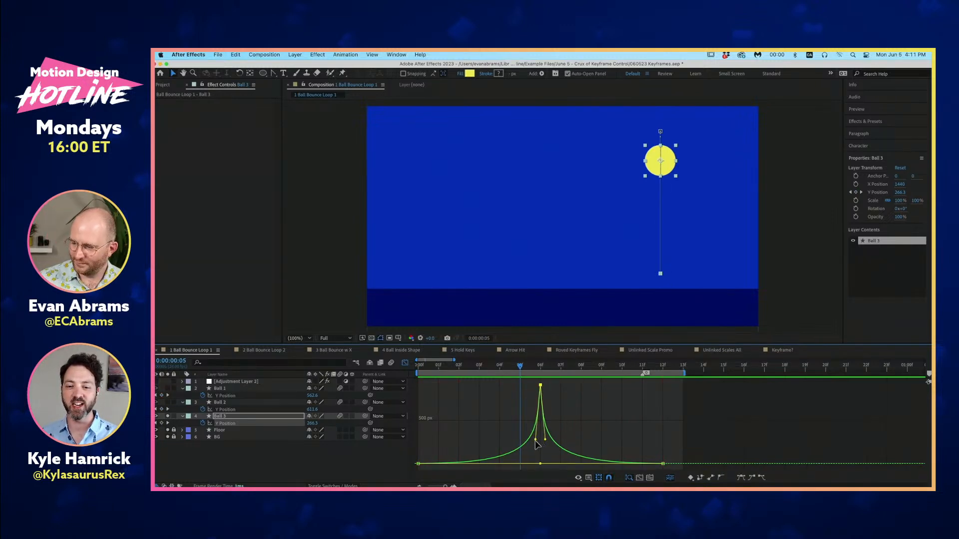
left_click_drag(537, 442, 508, 390)
key("space")
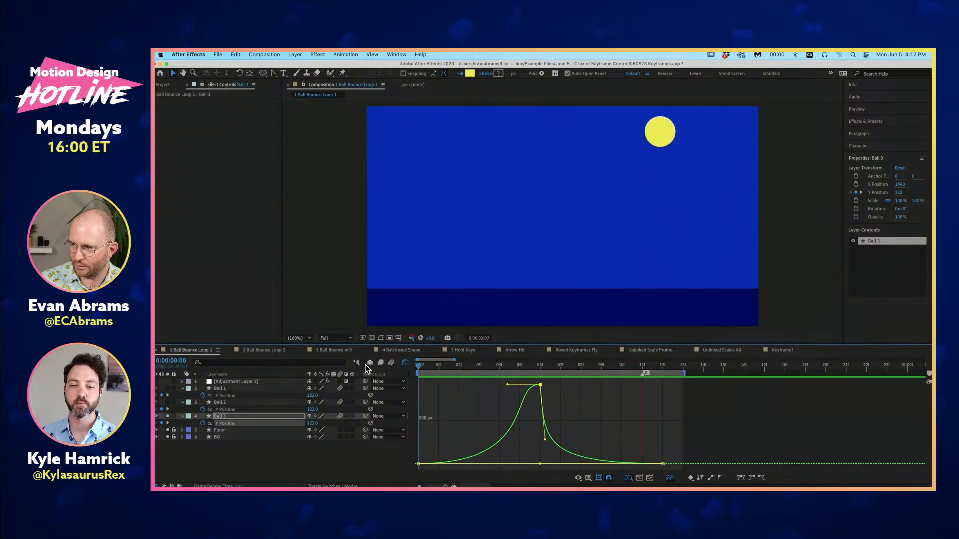
key("space")
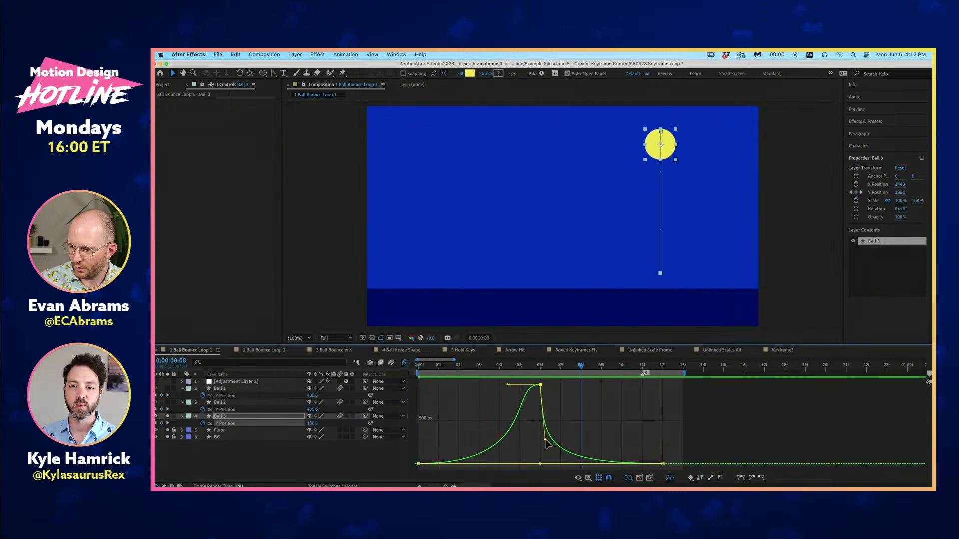
- Try to pull the outgoing handle of Ball 3's Y Position keyframe at 0:00:00:06 back in time, and preview the bounce
mouse_move(545, 439)
left_mouse_down()
mouse_move(537, 458)
mouse_move(531, 449)
left_mouse_up()
key("space")
key("space")
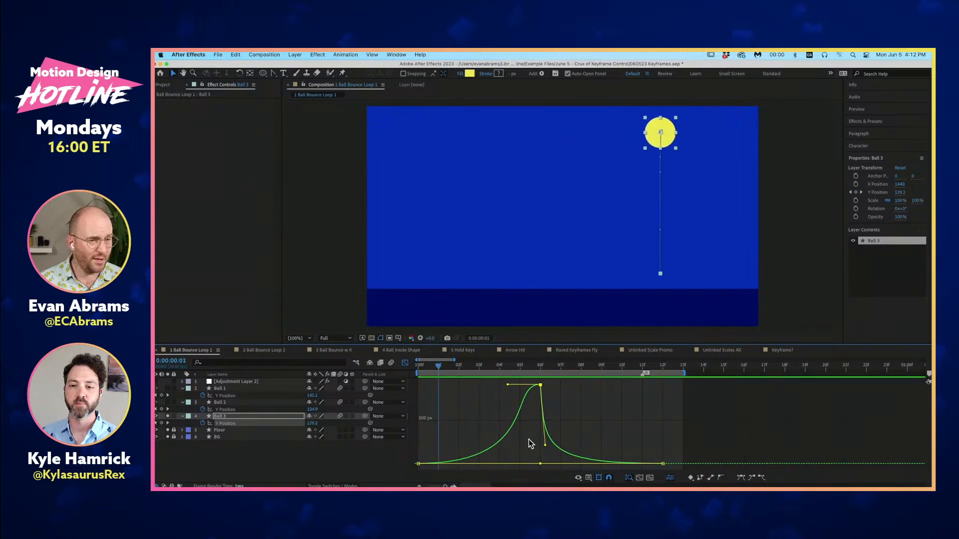
- Look over the Graph Editor's graph type and display options for Ball 3's Y Position
left_click(578, 478)
left_click(543, 480)
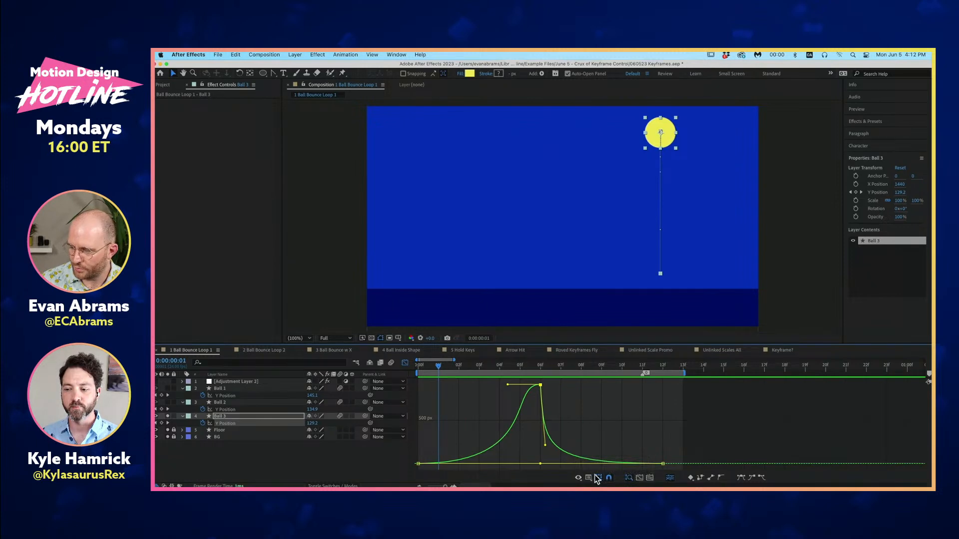
left_click(578, 478)
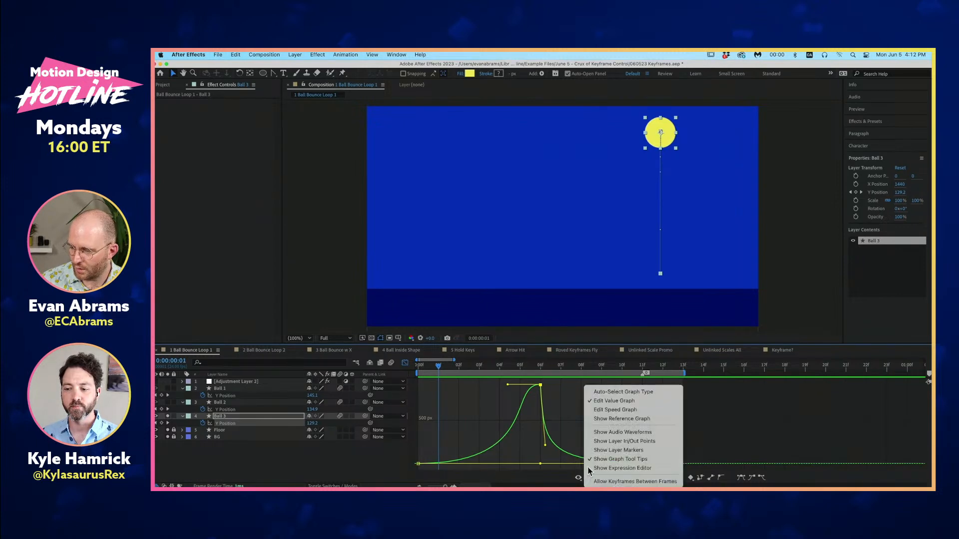
left_click(555, 390)
- Shorten the outgoing handle of Ball 3's Y Position keyframe at 0:00:00:06 toward the keyframe and preview the bounce from the first frame
mouse_move(545, 445)
left_mouse_down()
mouse_move(569, 424)
mouse_move(554, 387)
mouse_move(575, 385)
mouse_move(563, 433)
mouse_move(544, 436)
mouse_move(563, 381)
mouse_move(620, 400)
mouse_move(542, 452)
mouse_move(534, 442)
left_mouse_up()
mouse_move(539, 385)
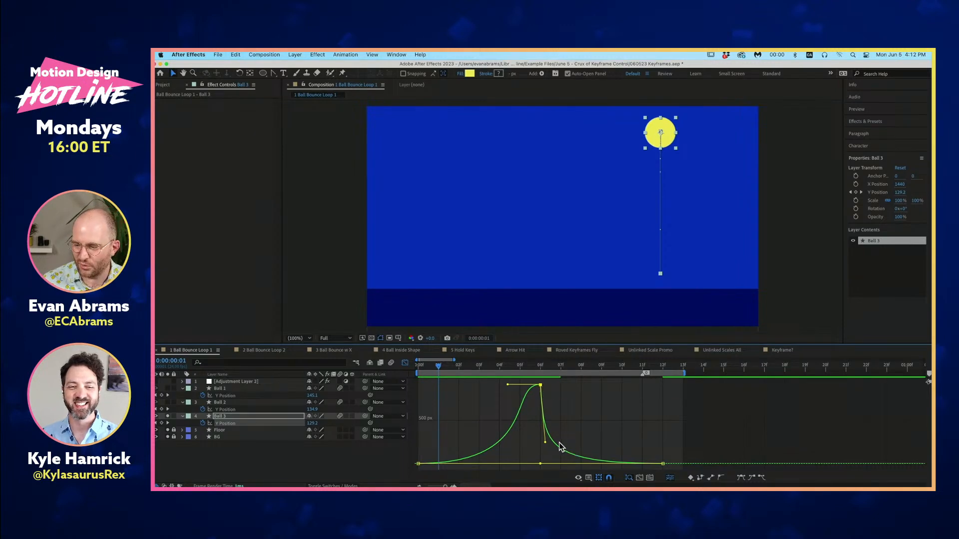
left_click_drag(546, 443, 543, 420)
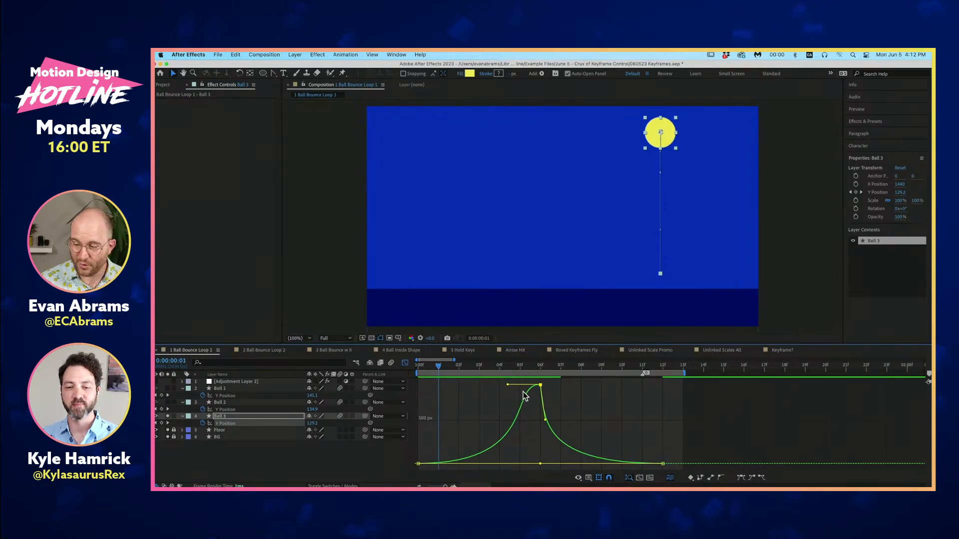
left_click_drag(522, 369, 347, 397)
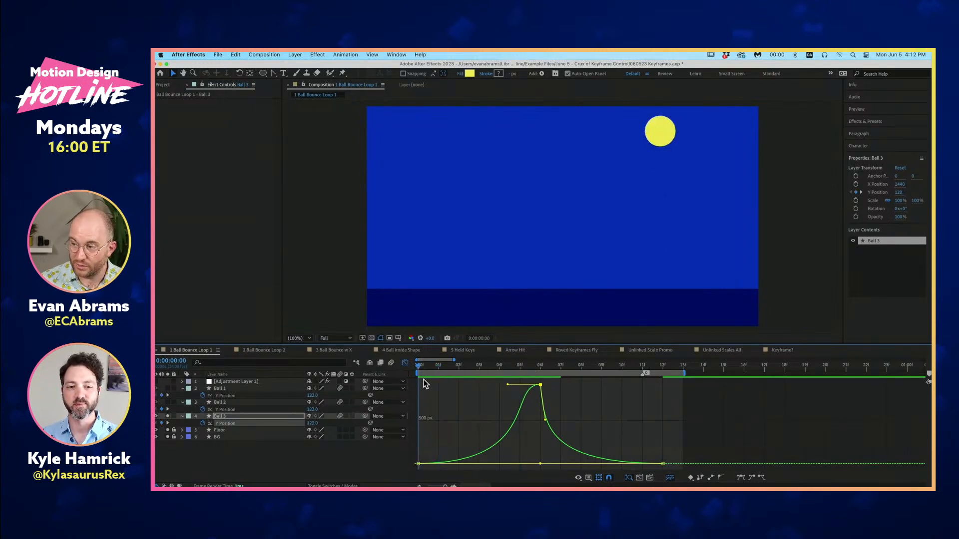
key("space")
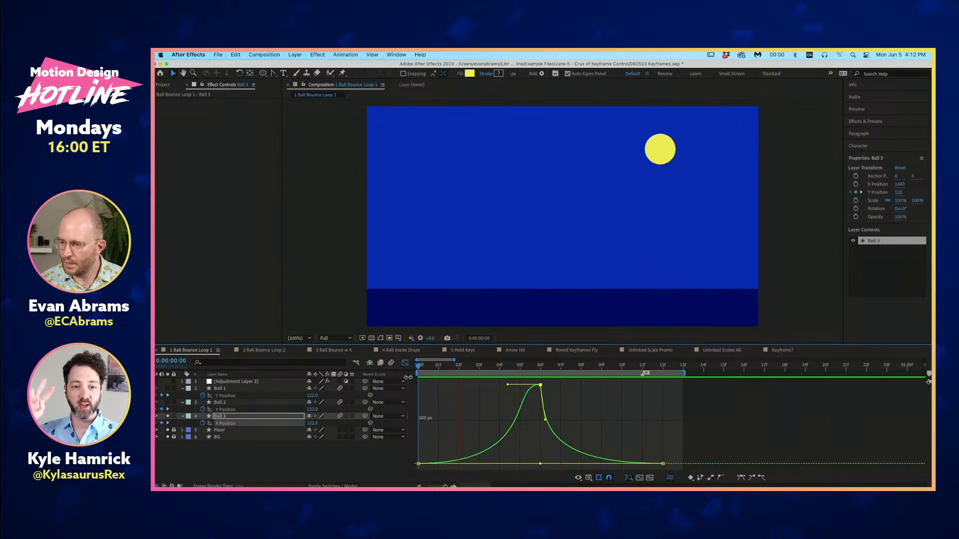
key("space")
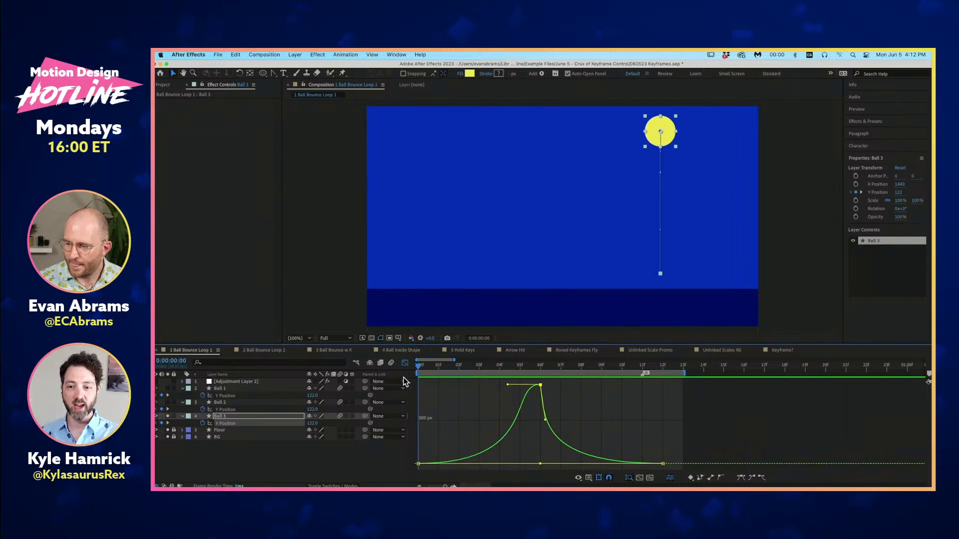
- Inspect Ball 1's Y Position value graph and its property options, including Separate Dimensions
left_click(281, 448)
right_click(229, 396)
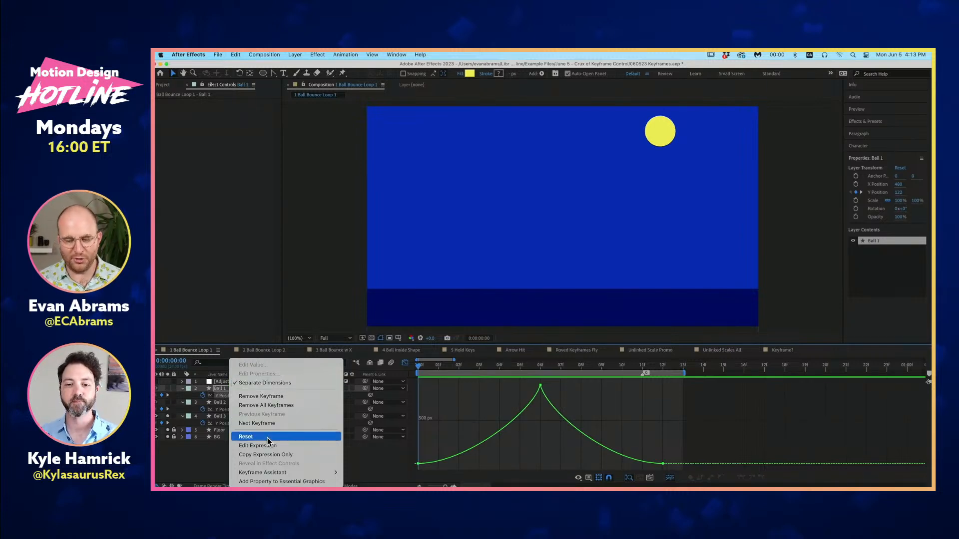
left_click(208, 461)
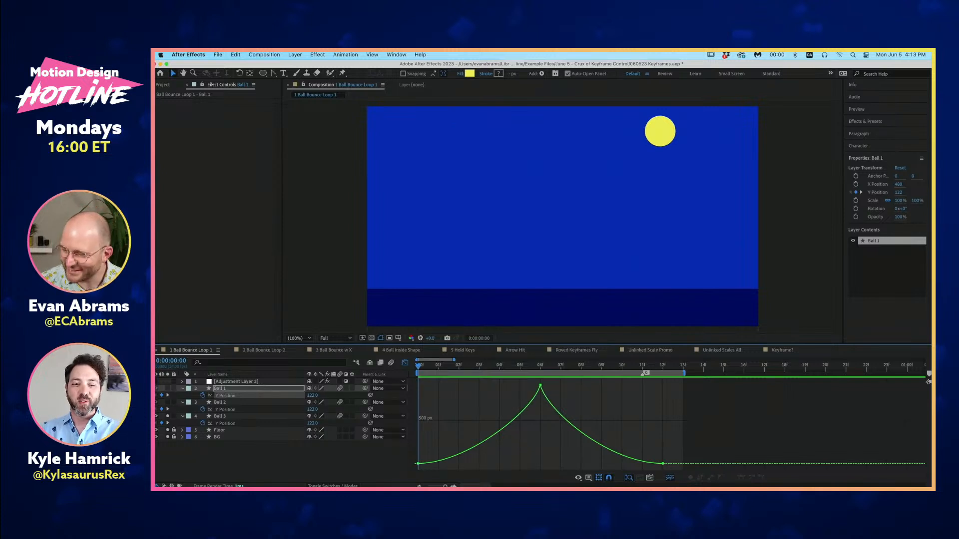
- Compare the Y Position value graphs of Ball 2 and Ball 3, and preview the bounce with the composition view zoomed out
left_click(231, 411)
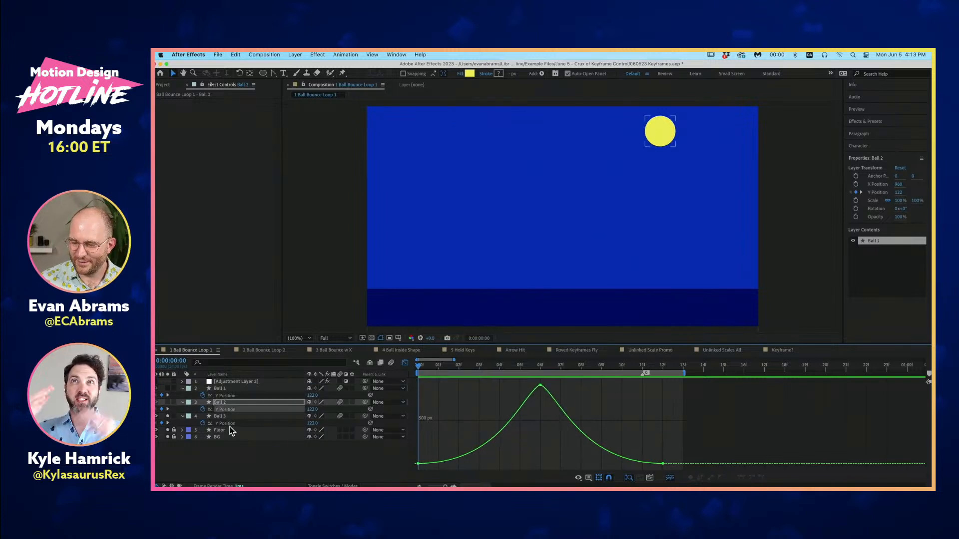
left_click(231, 424)
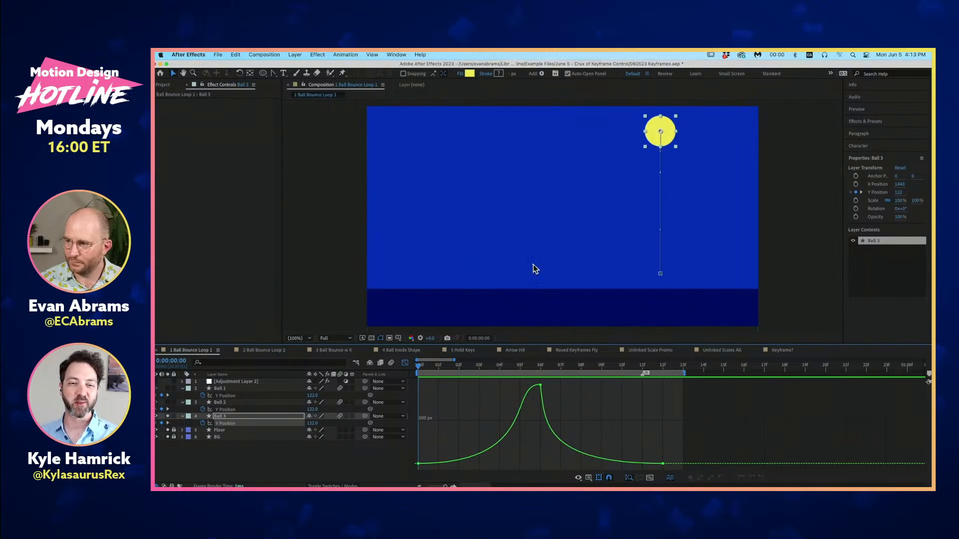
scroll(667, 254, "down", 2)
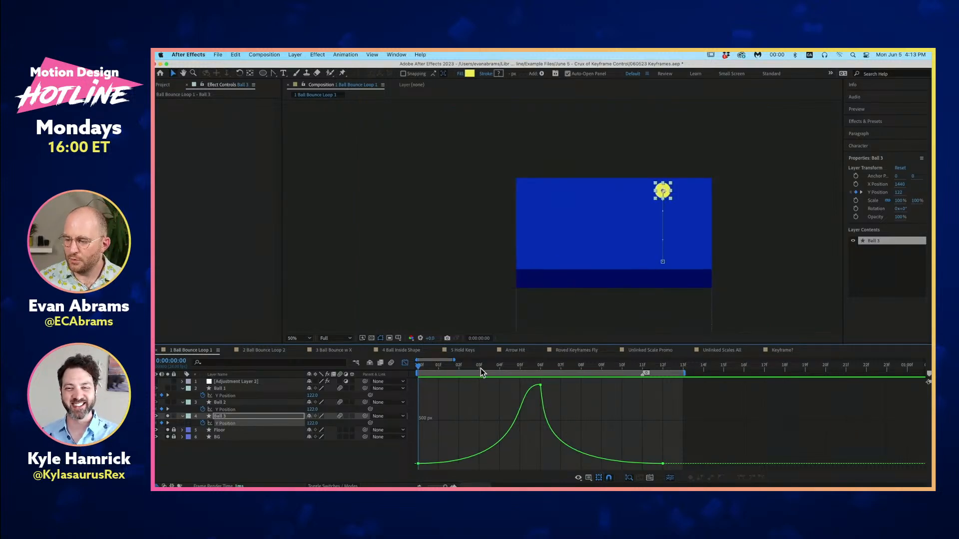
key("space")
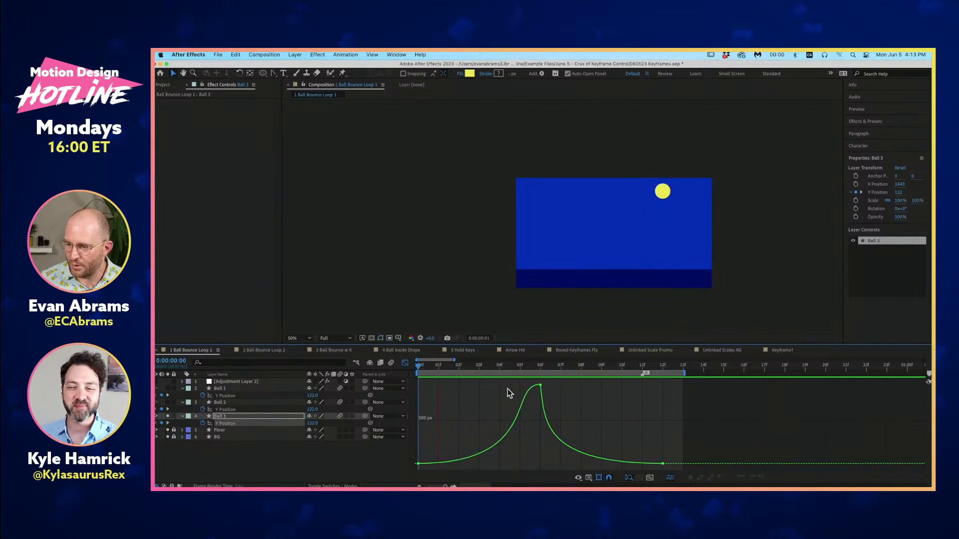
key("space")
- Try stretching the incoming handle of Ball 3's Y Position keyframe at 0:00:00:06 back to about frame 1, and preview the bounce
left_click(541, 385)
left_click_drag(507, 385, 436, 385)
key("space")
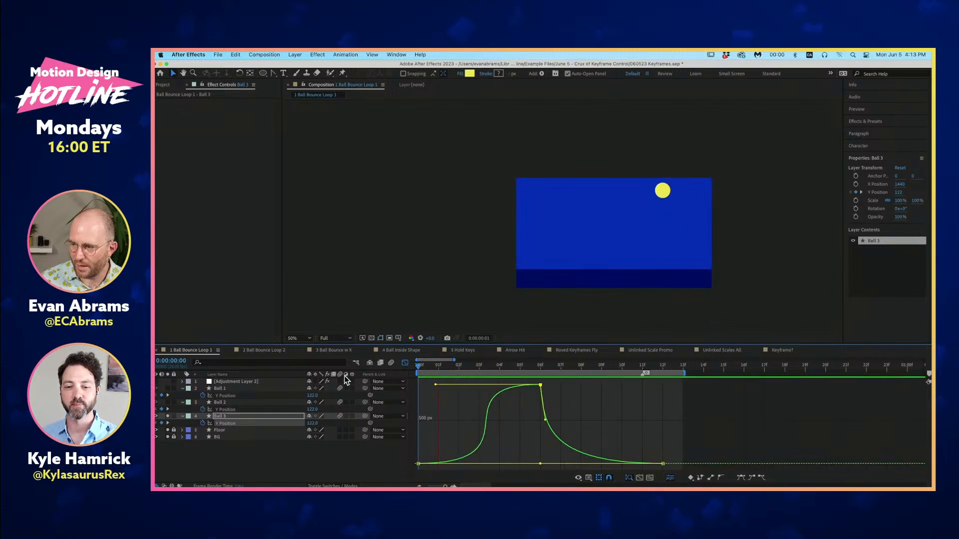
key("space")
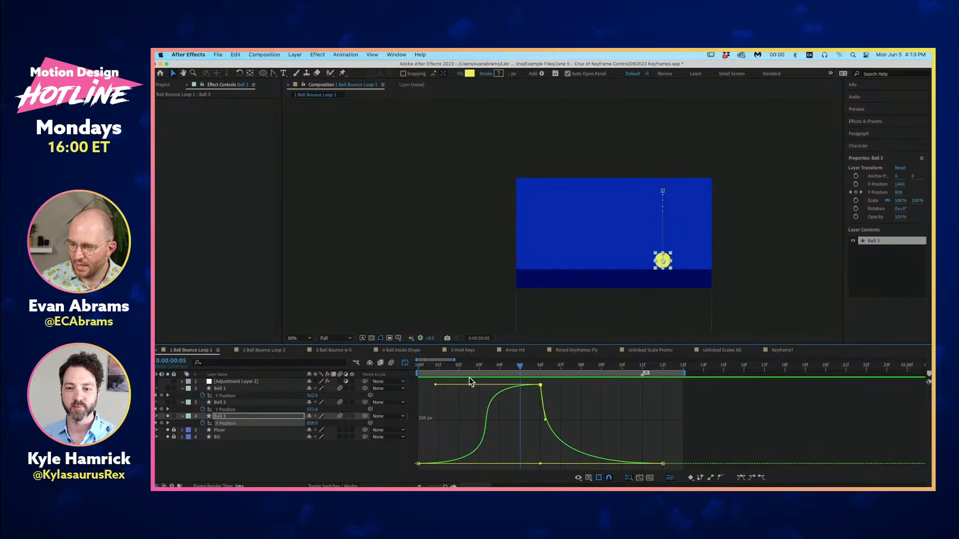
- Try flattening the outgoing handle of Ball 3's Y Position keyframe at 0:00:00:06 and extending it to about frame 12, and preview
left_click_drag(545, 419, 662, 385)
key("space")
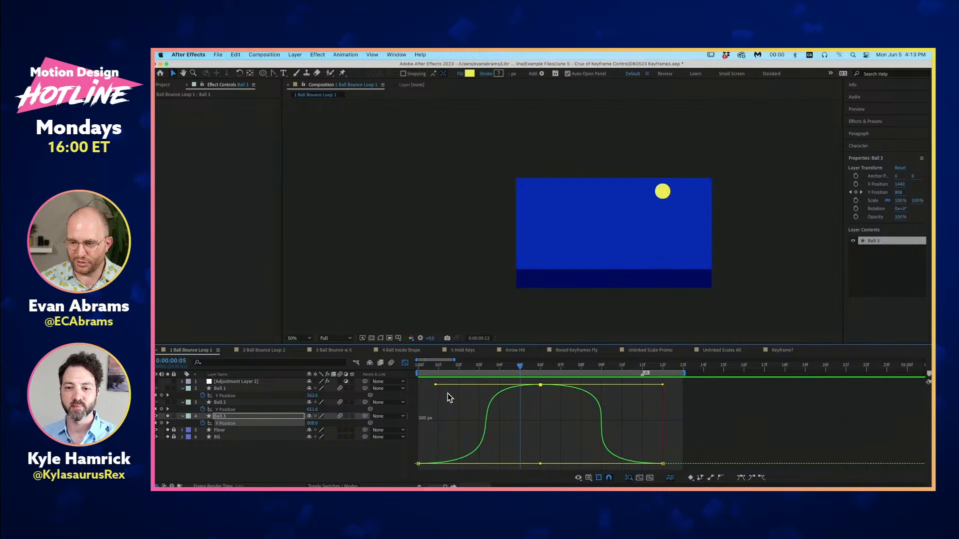
key("space")
- Make the outgoing handle of Ball 3's 0:00:00:06 keyframe short and steep, shorten the incoming handle to about frame 5, and preview
left_click_drag(663, 384, 545, 431)
key("space")
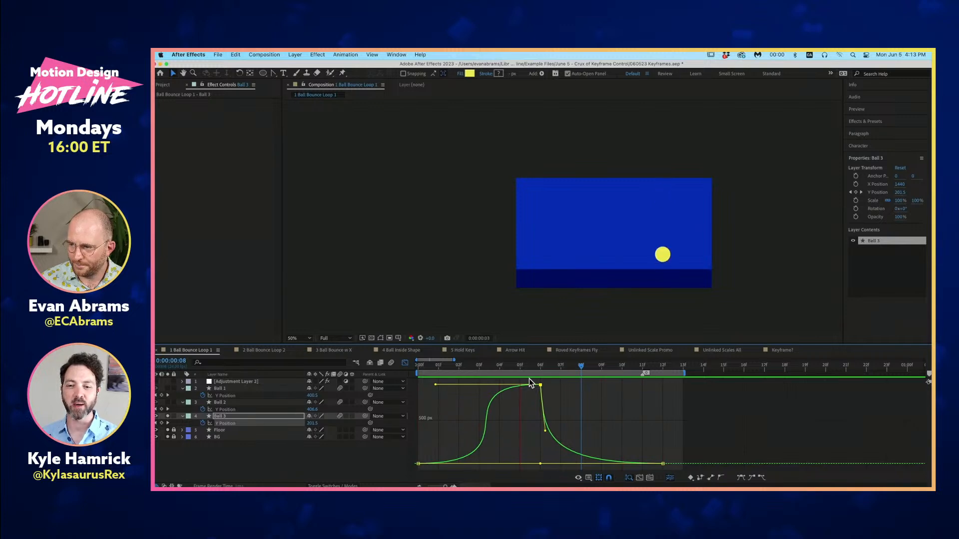
key("space")
left_click_drag(435, 385, 517, 385)
key("space")
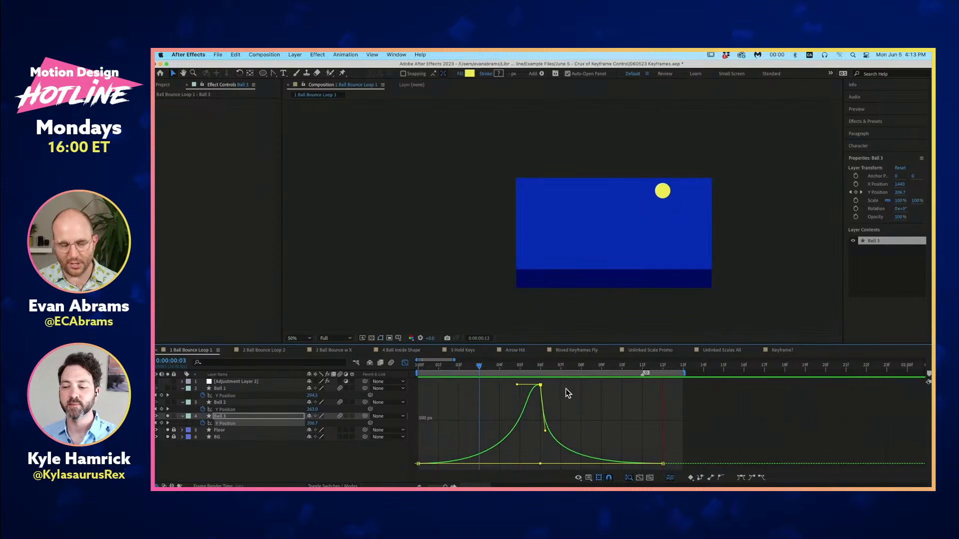
key("space")
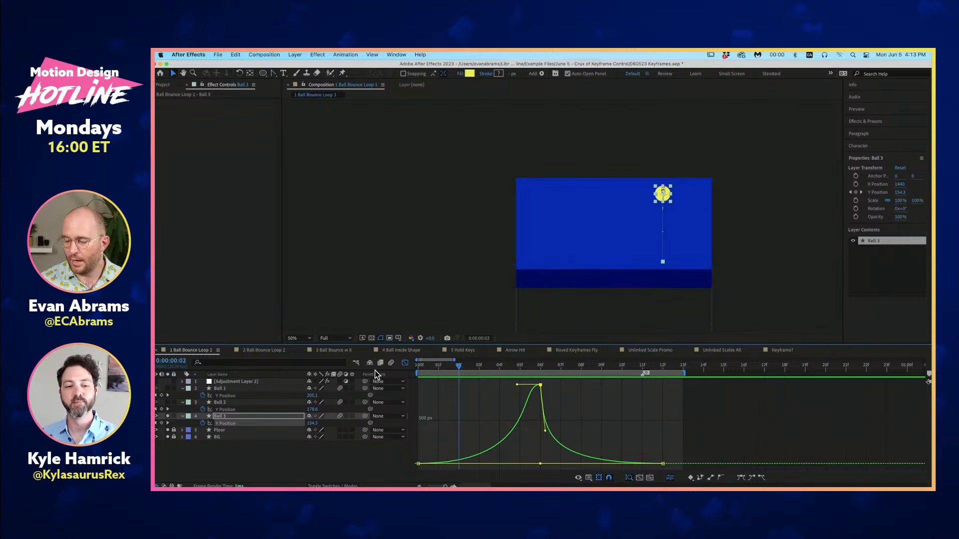
- Close the Graph Editor in 1 Ball Bounce Loop 1, and preview 2 Ball Bounce Loop 2 from its first frame
left_click(405, 363)
left_click(397, 451)
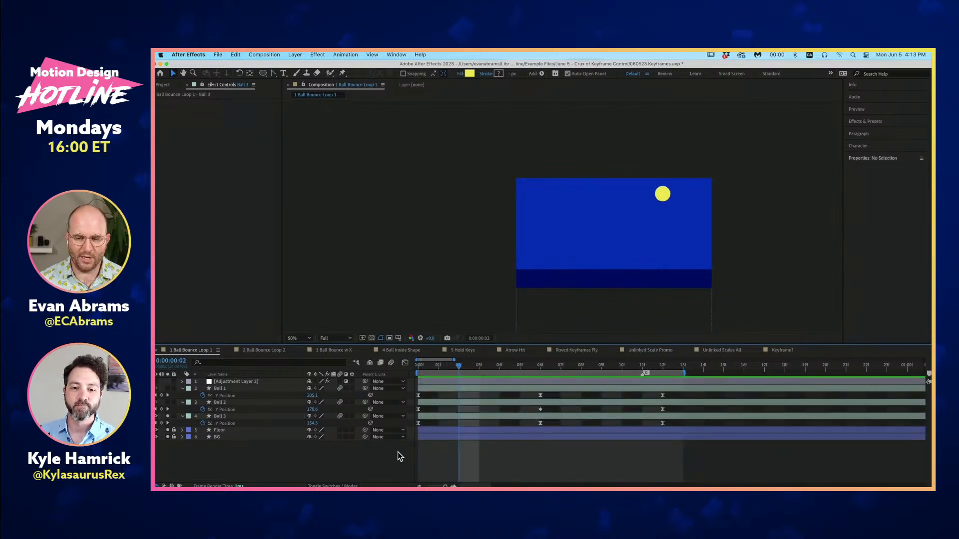
left_click(264, 350)
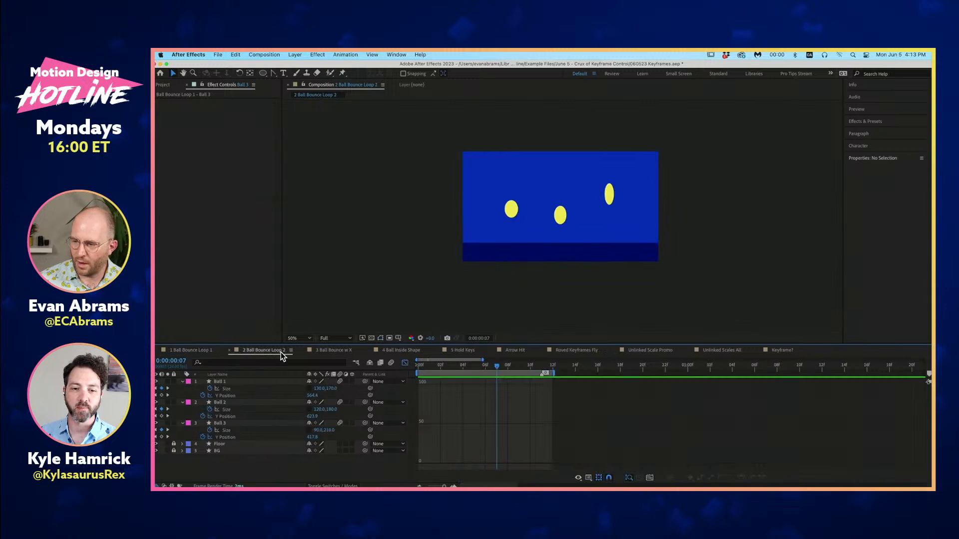
key("Home")
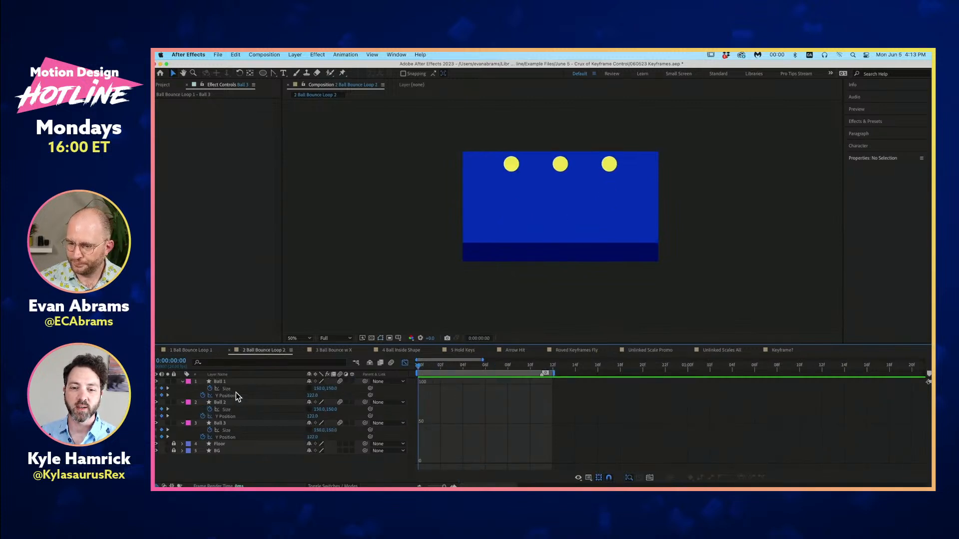
key("space")
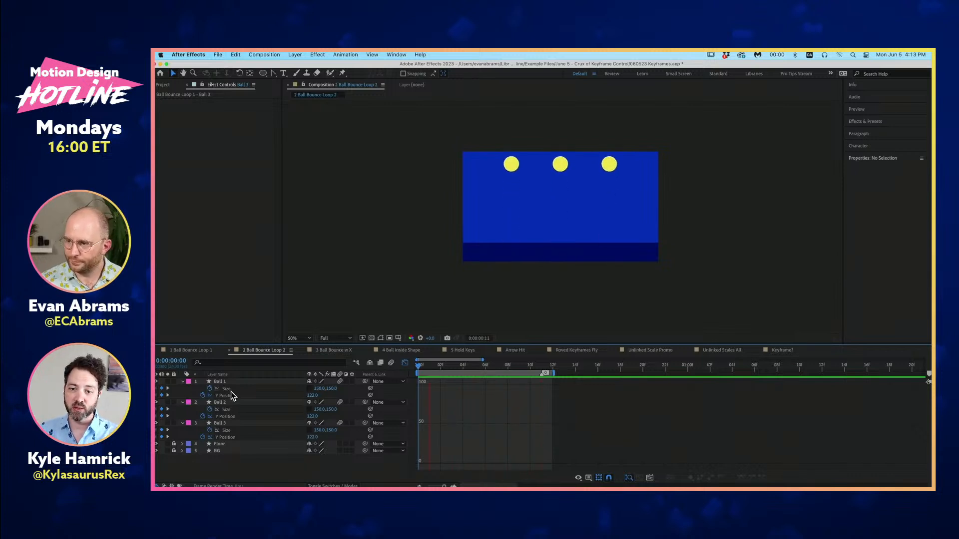
key("space")
- Inspect the balls' squash at 0:00:00:06 alongside the layer keyframes in 2 Ball Bounce Loop 2, and preview with motion blur enabled
left_click(406, 363)
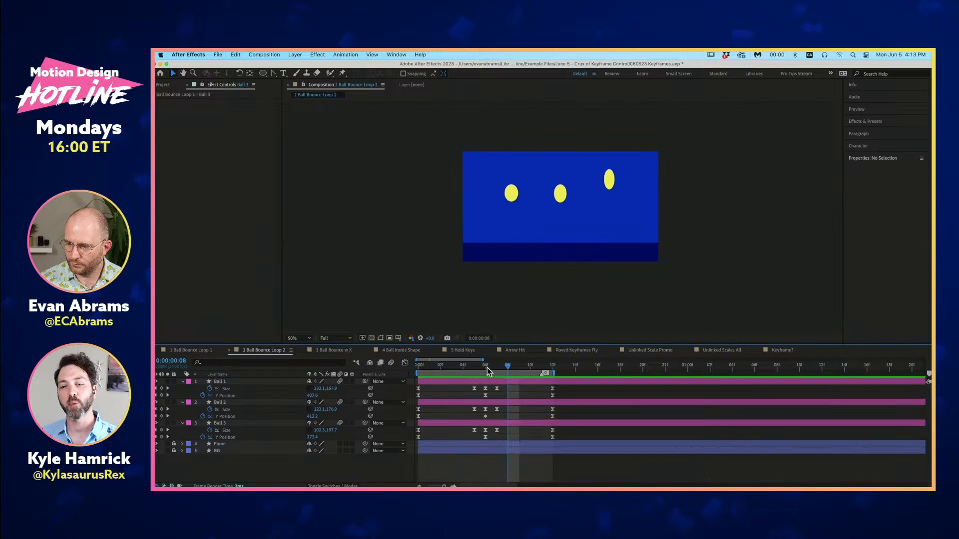
left_click(485, 368)
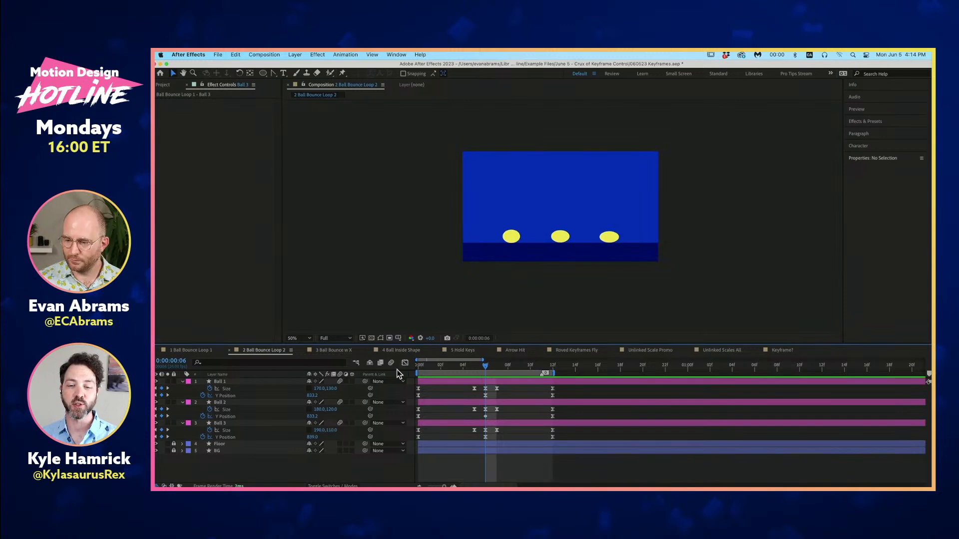
key("space")
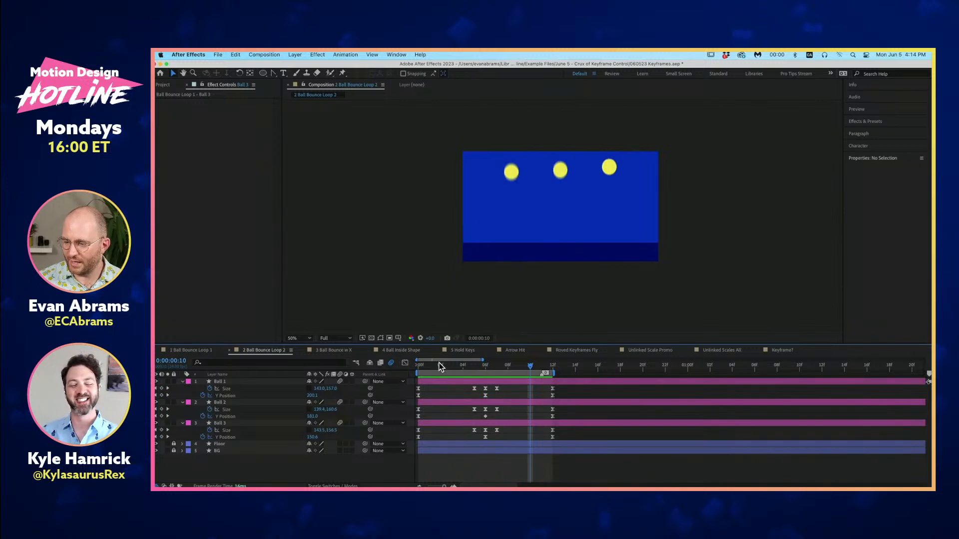
- Enable motion blur in 1 Ball Bounce Loop 1, solo Ball 2 and Ball 1 alongside Ball 3, and preview all three bounces
left_click(203, 351)
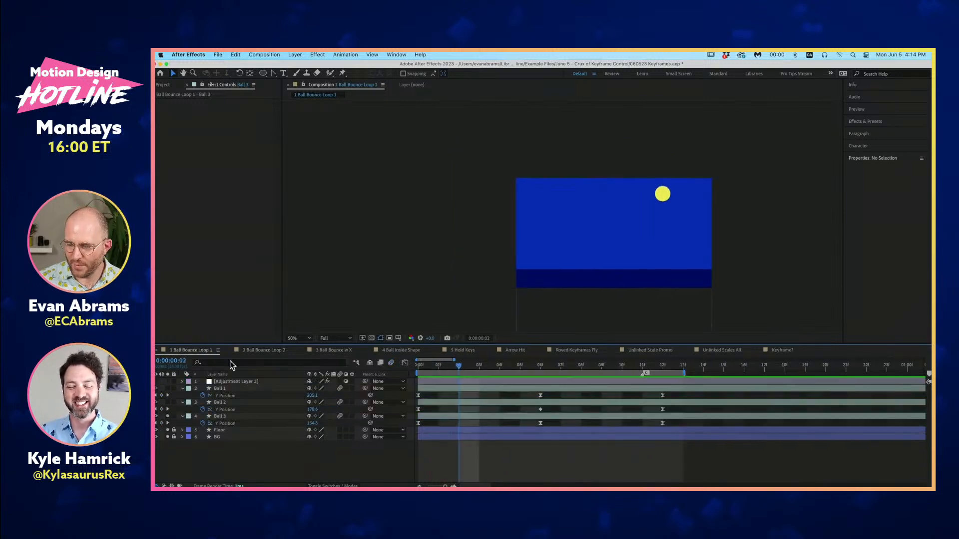
left_click(392, 363)
key("space")
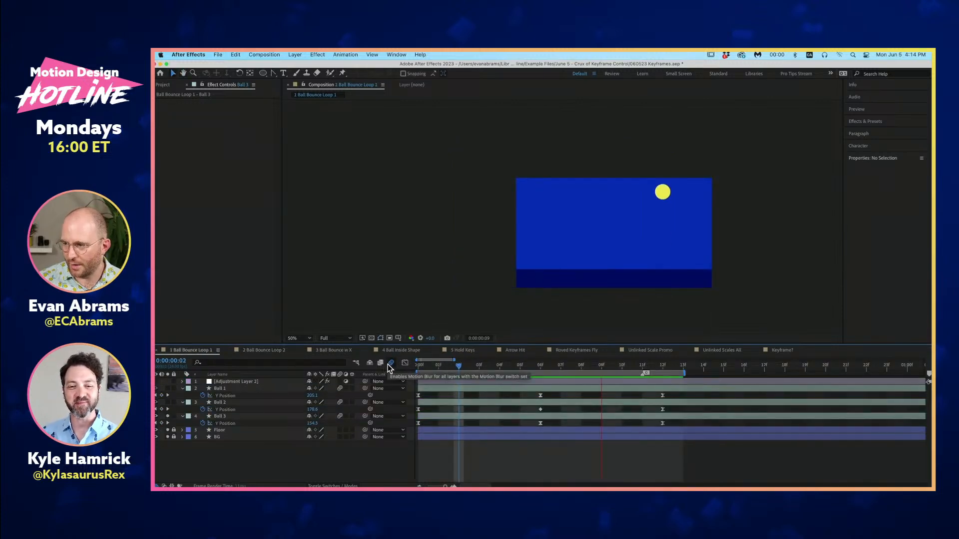
left_click(168, 402)
left_click(167, 388)
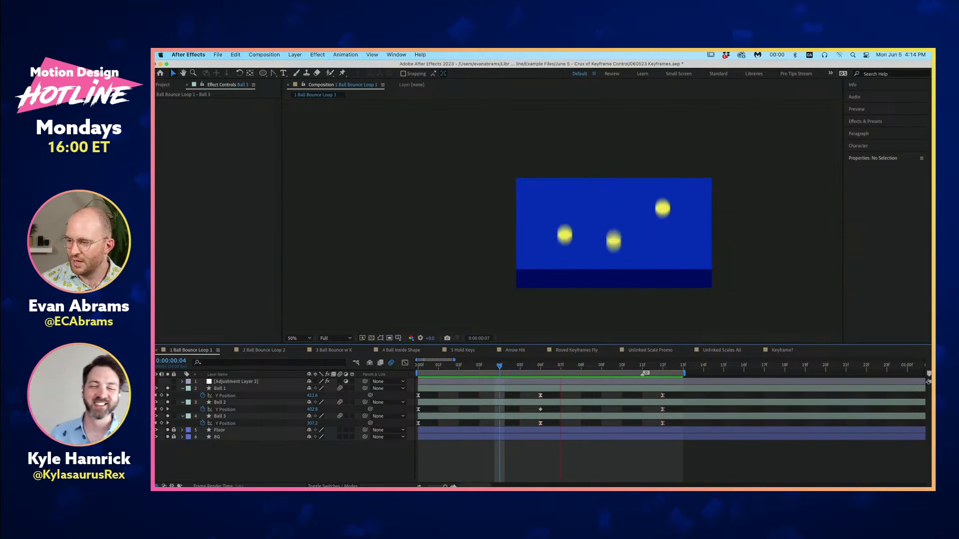
key("space")
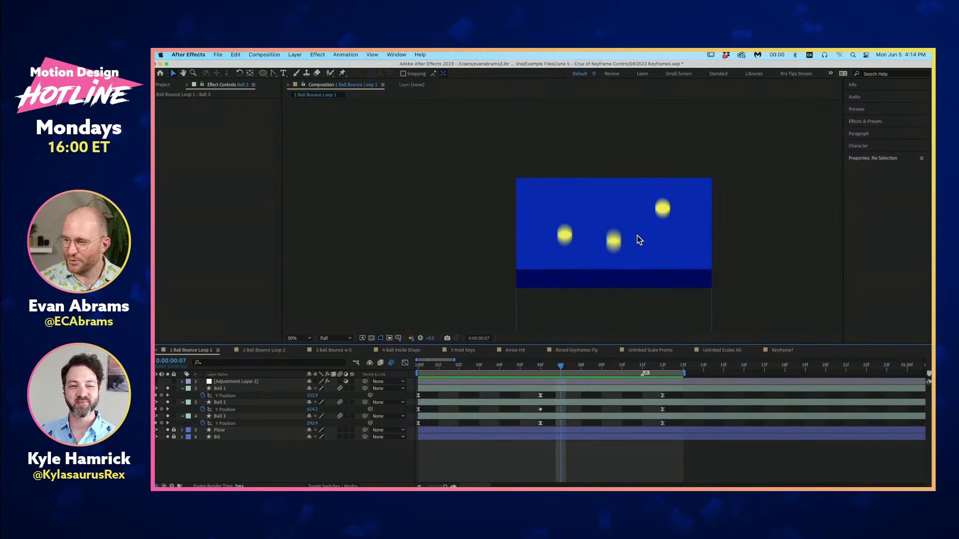
- Preview 2 Ball Bounce Loop 2 with motion blur, turn its motion blur off, and preview again for comparison
left_click(268, 350)
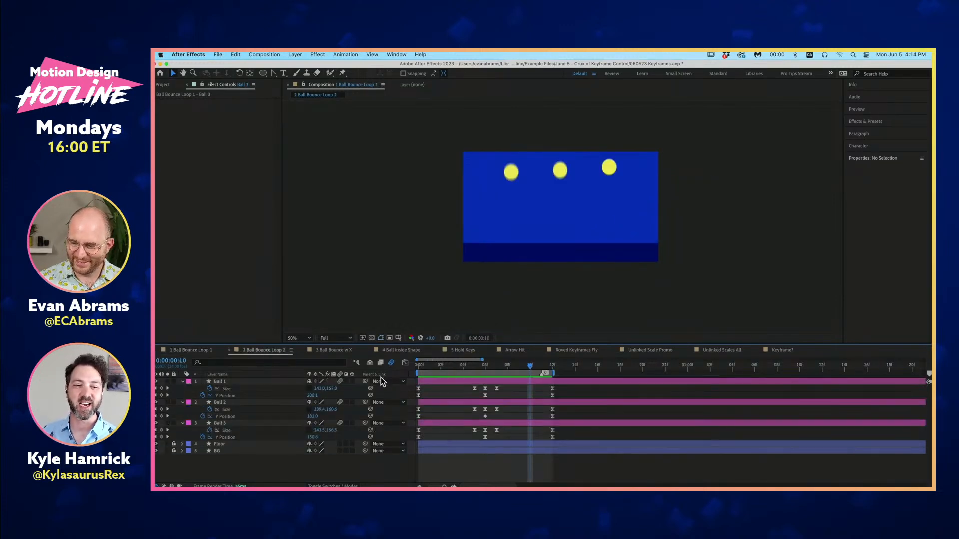
key("space")
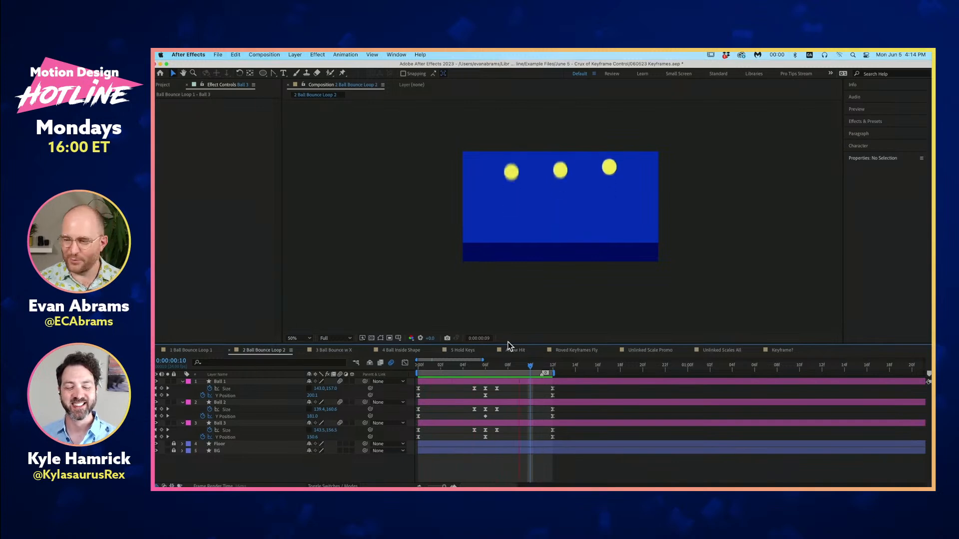
key("space")
left_click(393, 364)
key("space")
key("space")
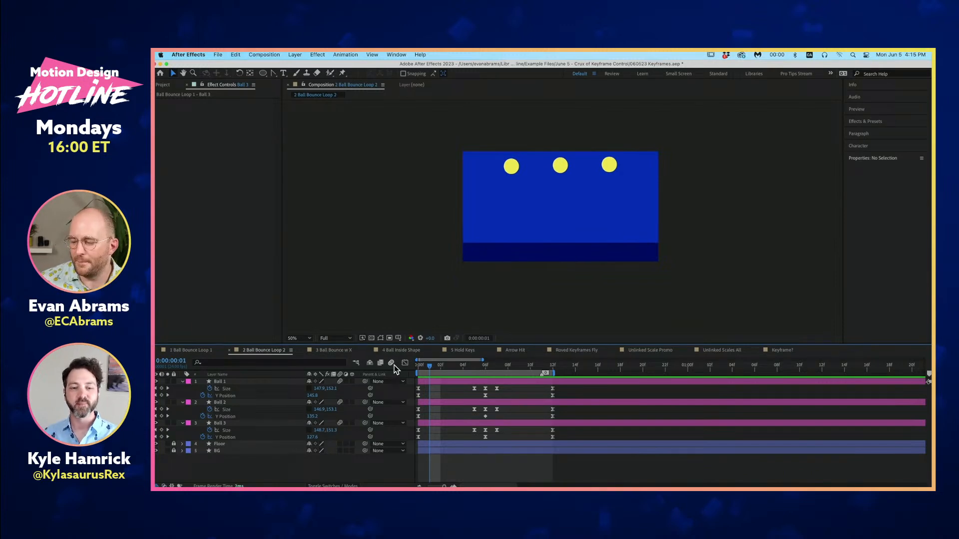
key("space")
key("space")
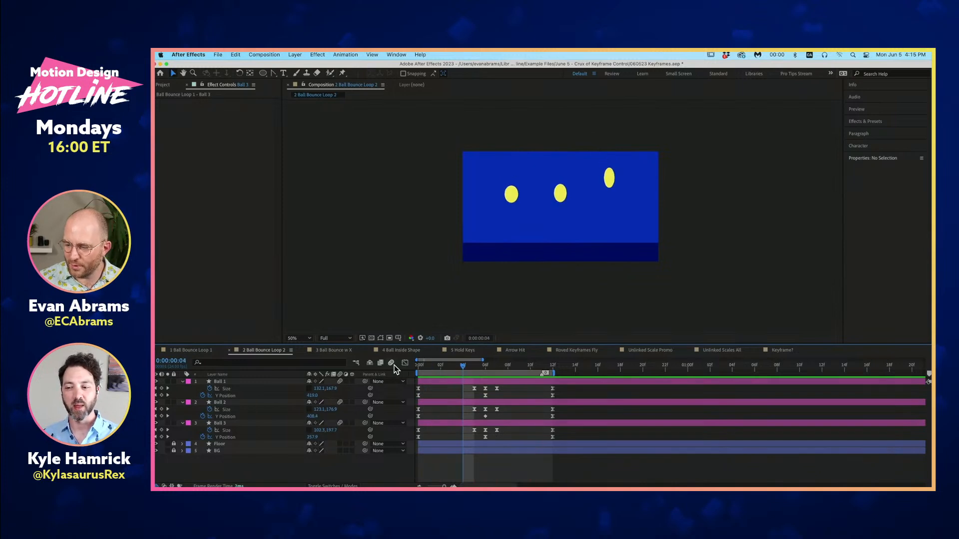
- Highlight the Size keyframes of Ball 1, Ball 2 and Ball 3 together to review their timing
left_click(244, 389)
left_click(236, 409, "shift")
left_click(270, 430, "shift")
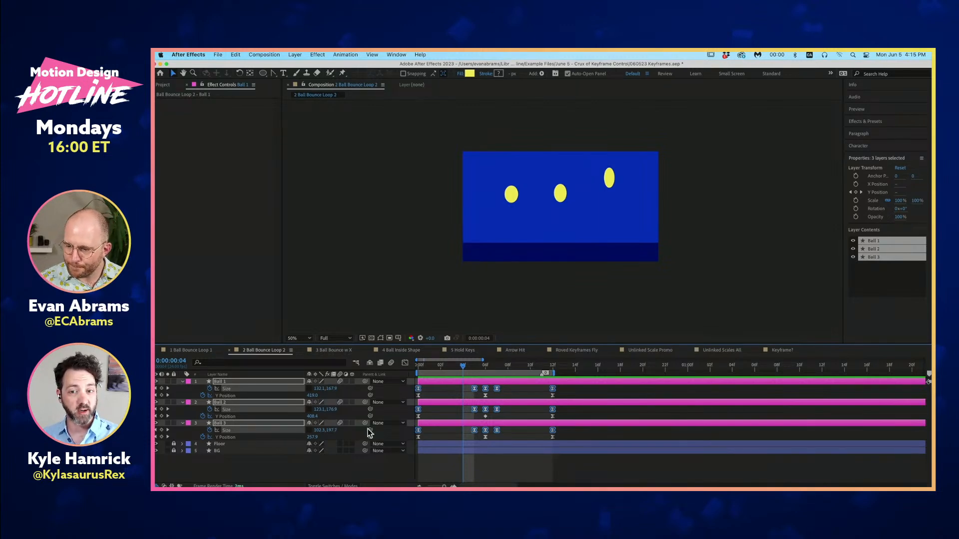
left_click(260, 402)
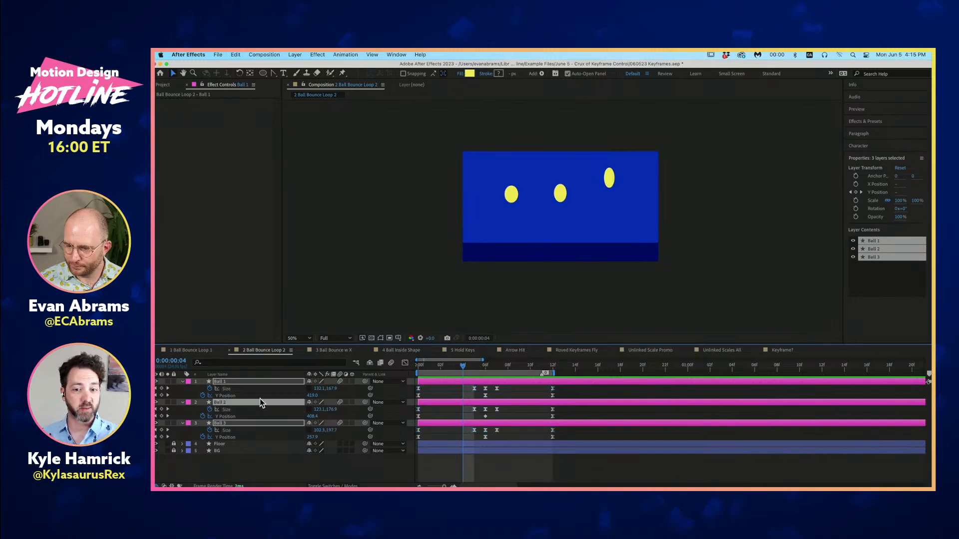
- Show the Y Position value graphs of all three balls together in the Graph Editor, with the composition fitted at the first frame
left_click(259, 397)
left_click(241, 416, "super")
left_click(235, 436, "super")
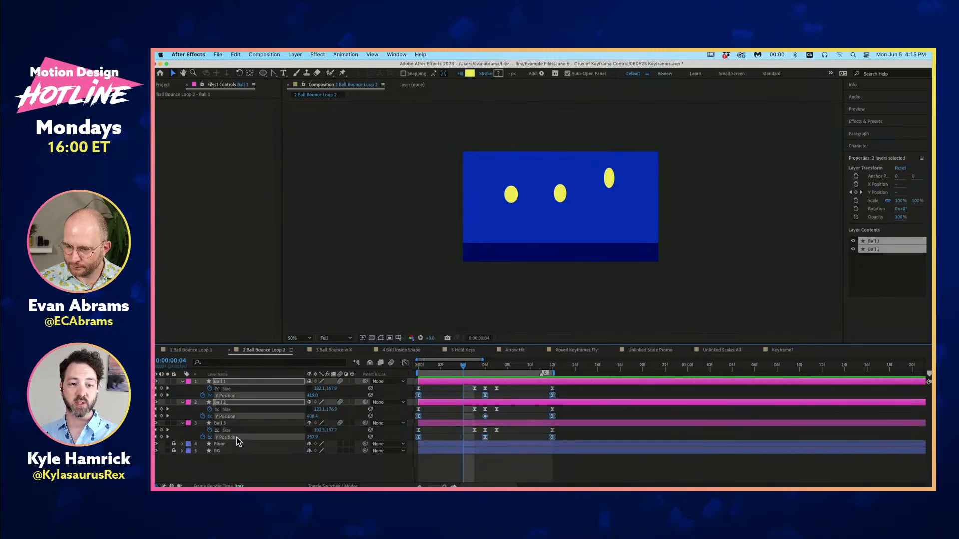
left_click(405, 363)
left_click(487, 366)
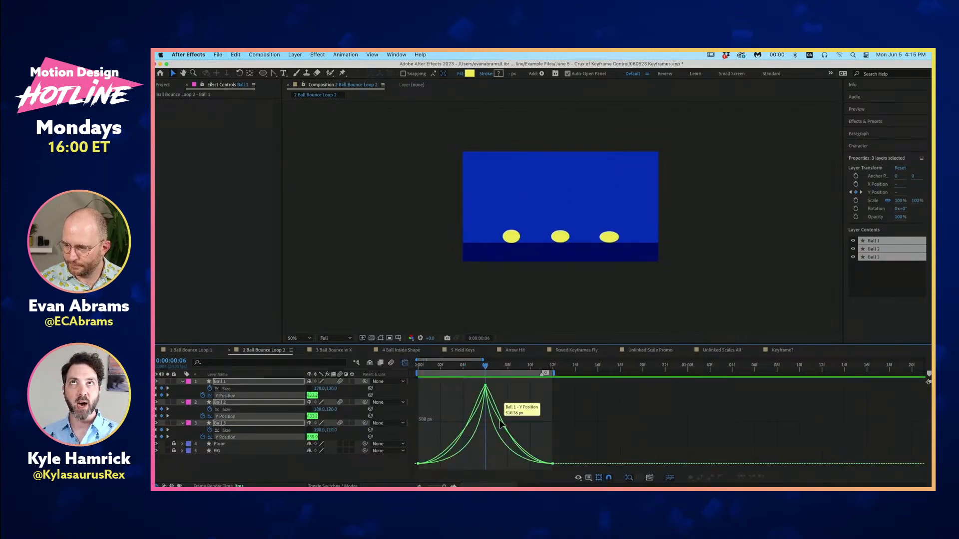
scroll(501, 419, "up", 3)
left_click_drag(466, 368, 380, 368)
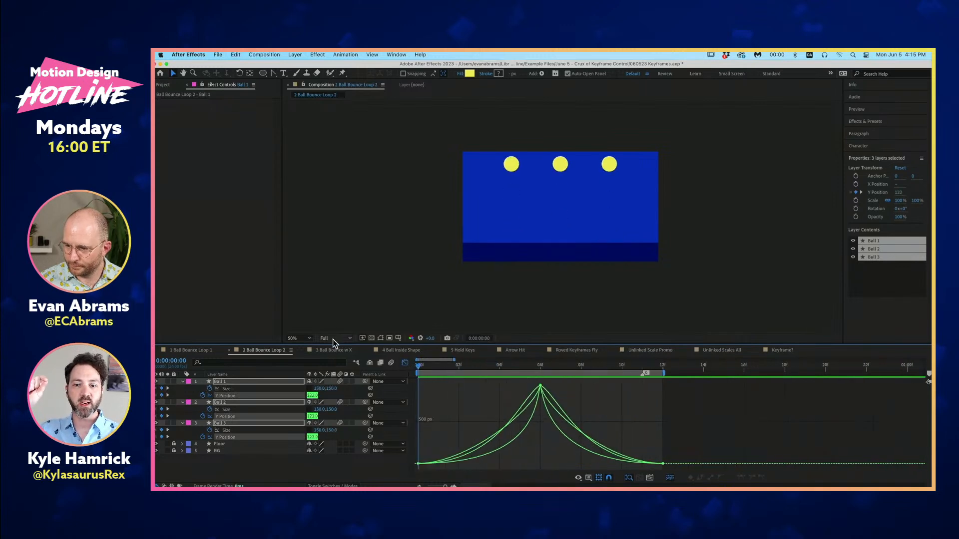
left_click(308, 339)
left_click(306, 355)
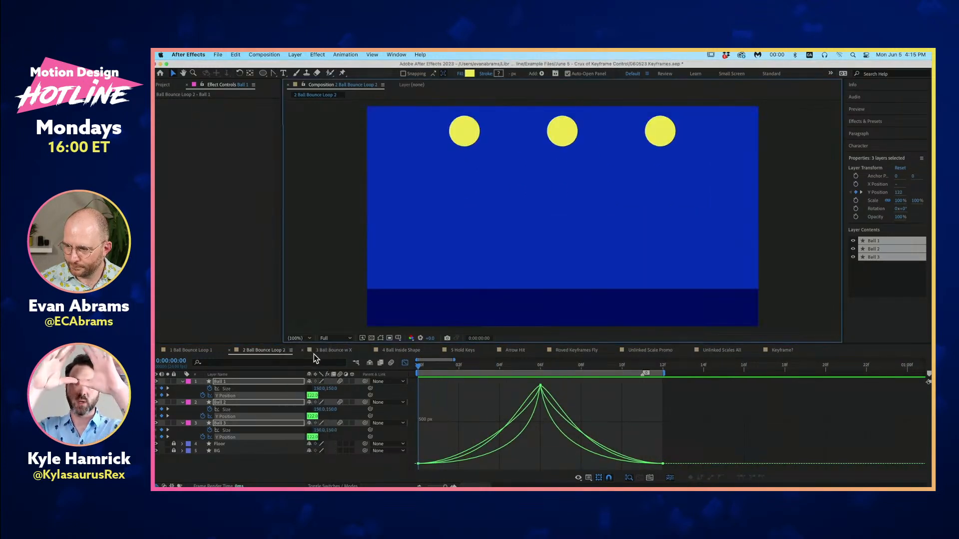
left_click_drag(425, 368, 422, 419)
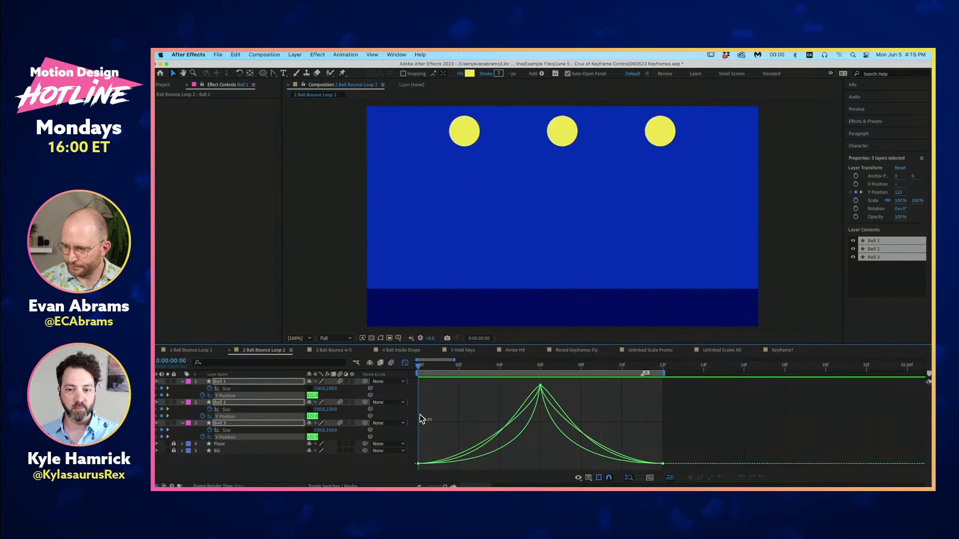
- Examine Ball 1's Size graph together with its Y Position graph while stepping frame by frame from the first frame to 0:00:00:05
left_click(234, 390)
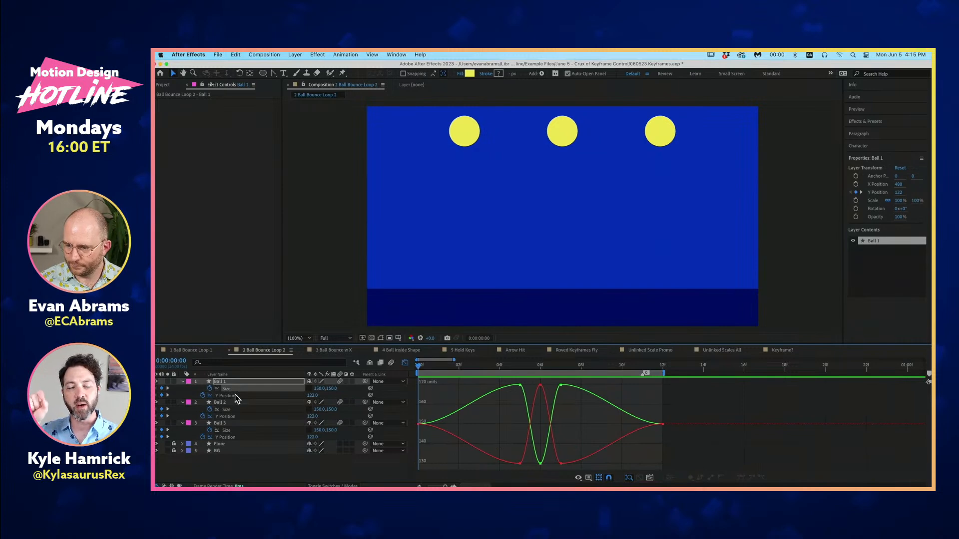
left_click(237, 397, "shift")
key("Page_Down")
key("Page_Down")
key("Page_Down")
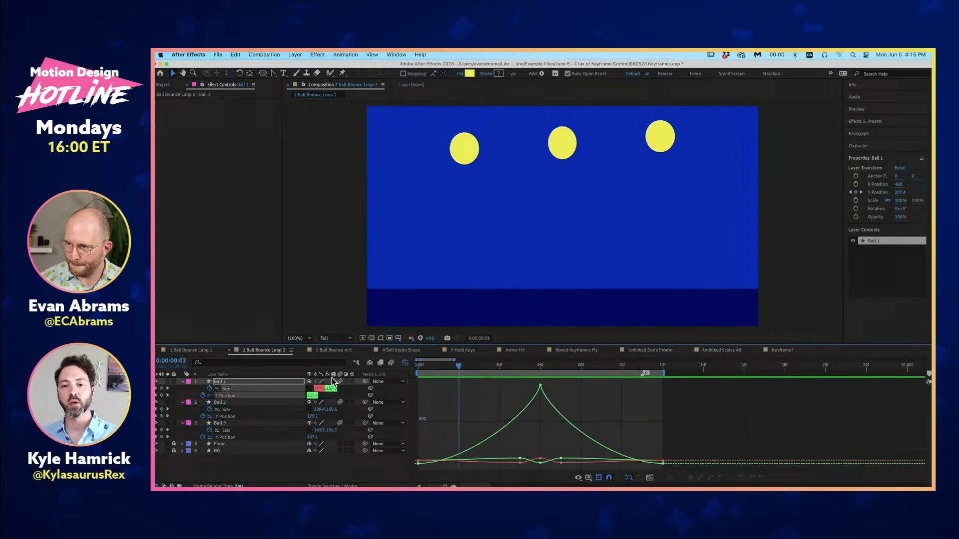
key("Page_Down")
key("Page_Down")
key("Page_Down")
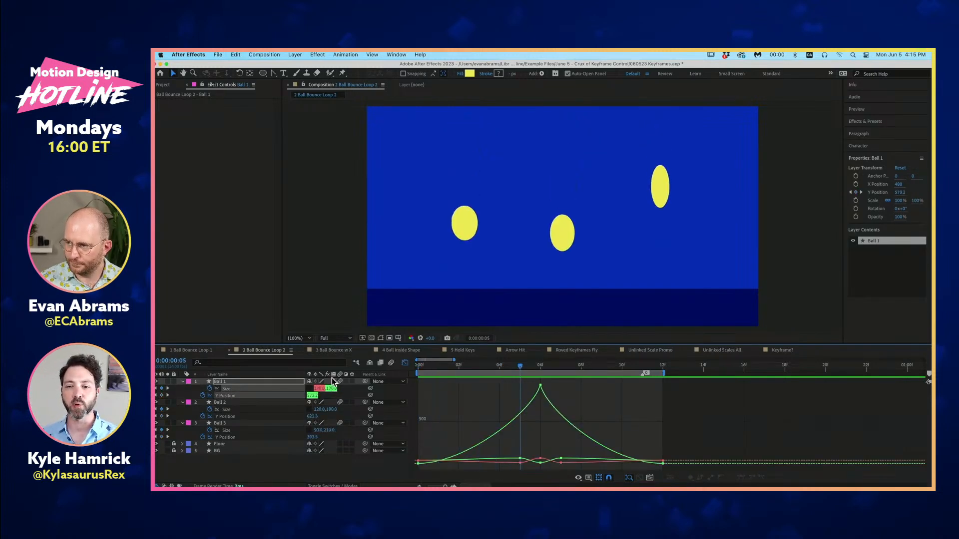
- Examine Ball 1's Size and Y Position graphs together while stepping from 0:00:00:05 to 0:00:00:11, back to 0:00:00:09, and scrubbing to 0:00:00:03
key("Page_Down")
key("Page_Down")
key("Page_Down")
key("Page_Down")
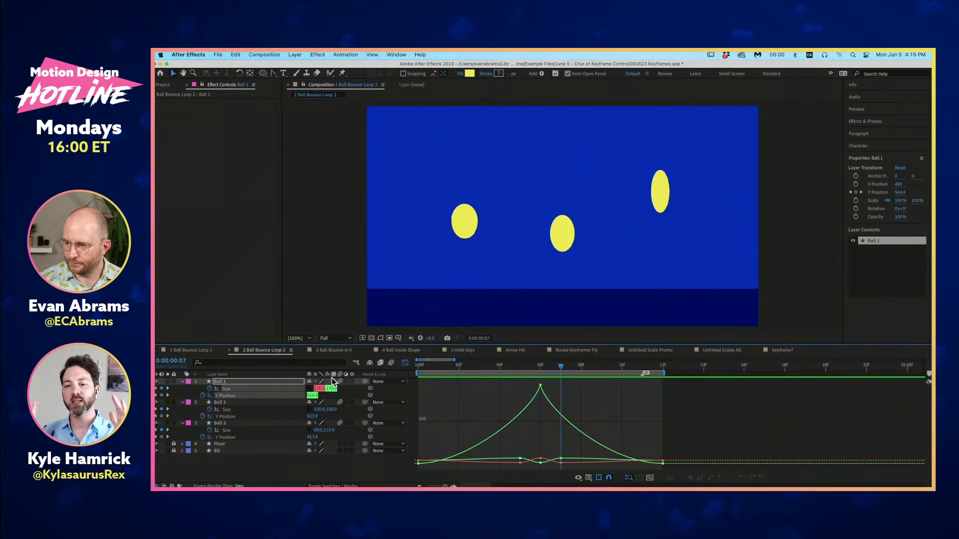
key("Page_Down")
key("Page_Down")
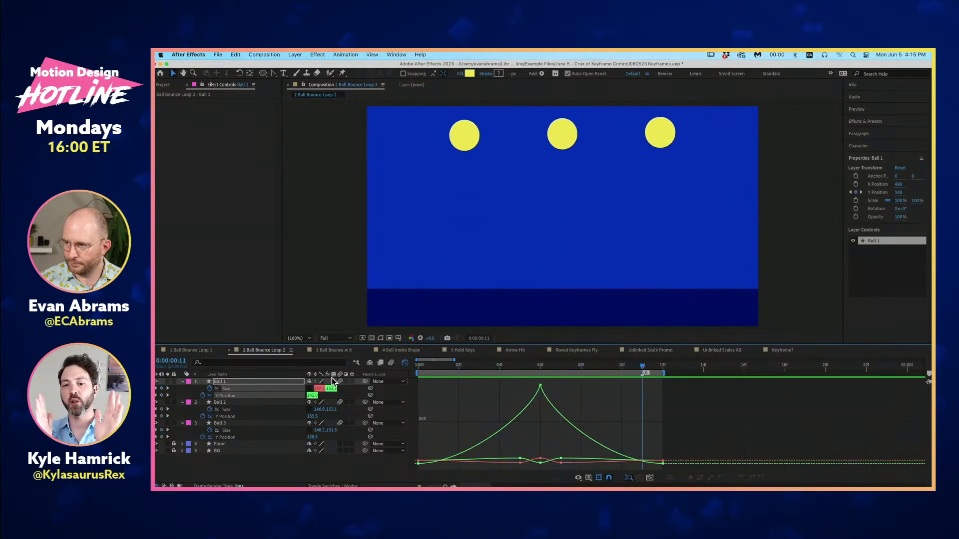
key("Page_Up")
key("Page_Up")
key("Page_Up")
key("Page_Up")
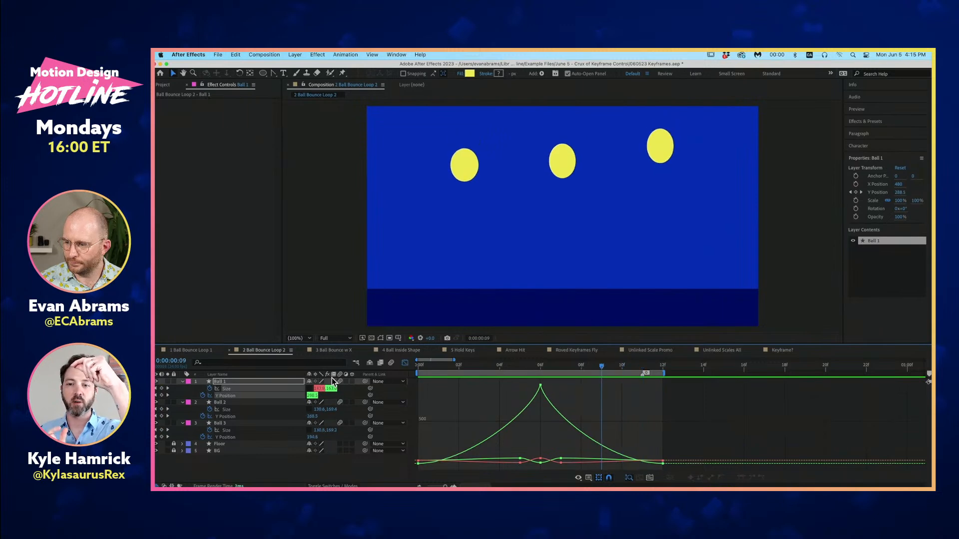
left_click_drag(463, 367, 485, 377)
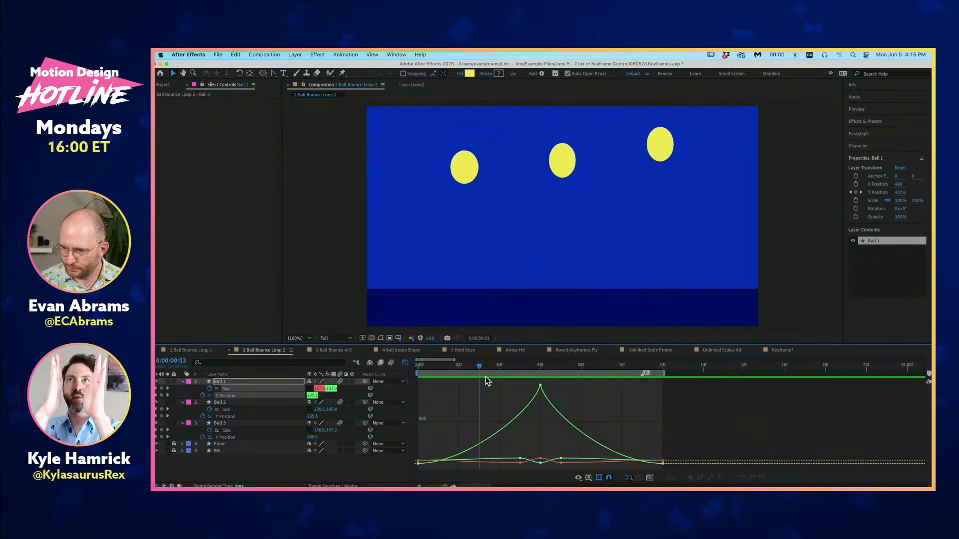
- Review Ball 2's Size and Y Position value graphs, and switch the Graph Editor to the speed graph for Y Position
left_click(243, 410)
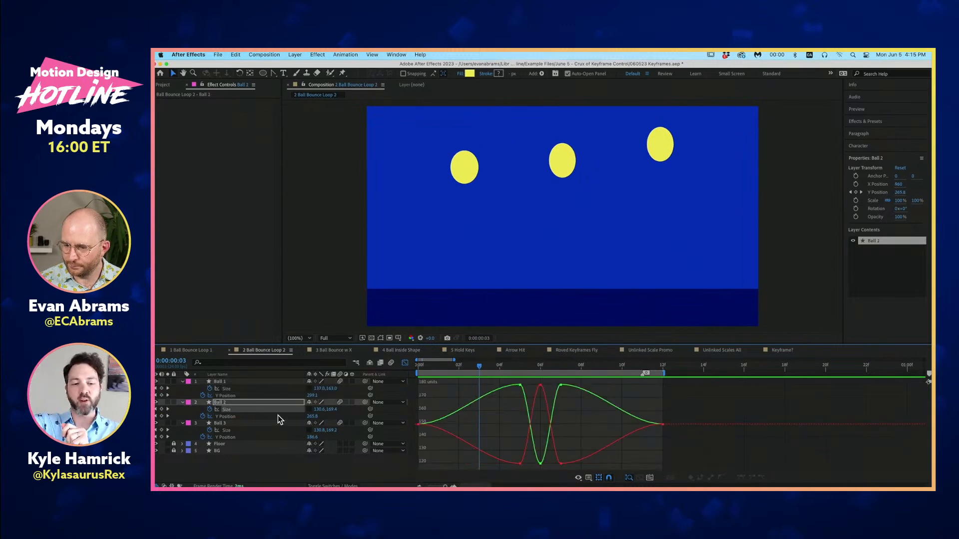
left_click(253, 416)
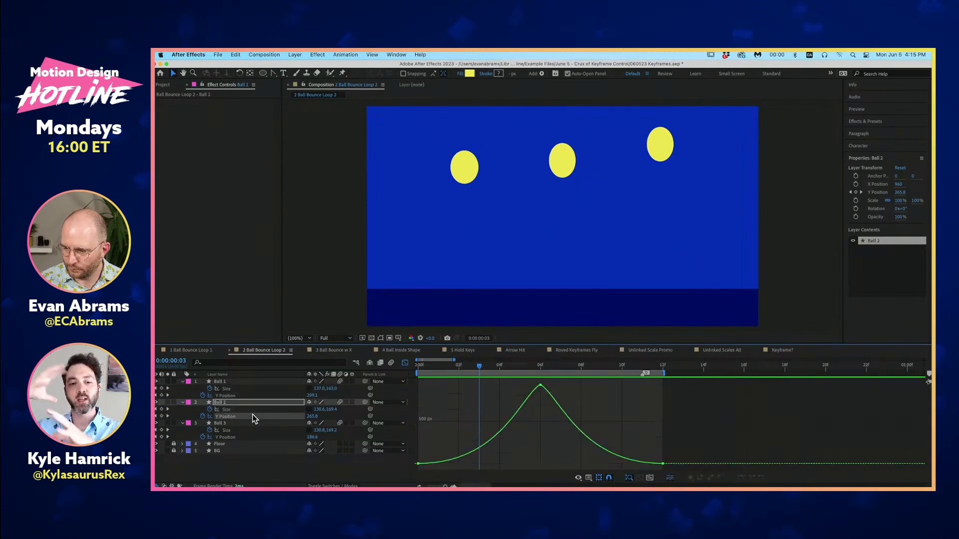
left_click(587, 479)
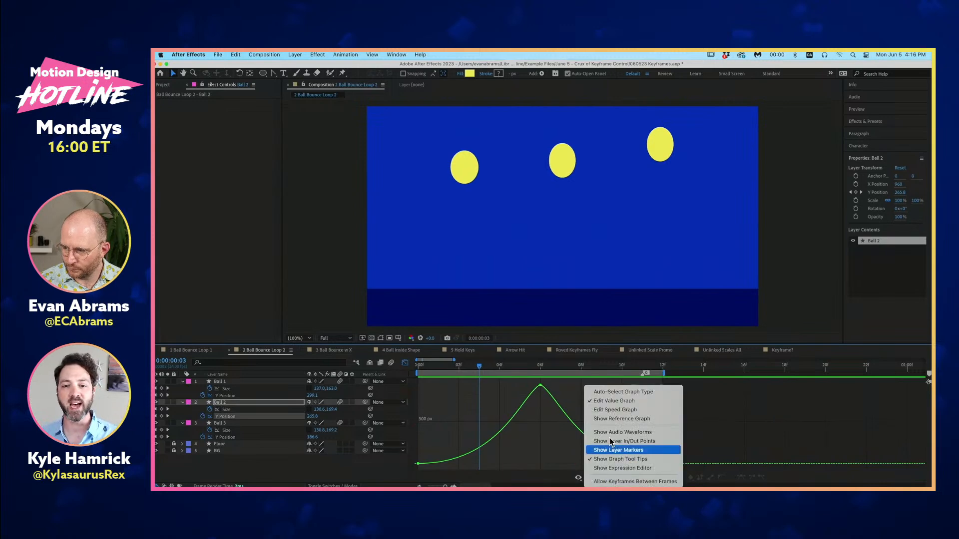
left_click(620, 413)
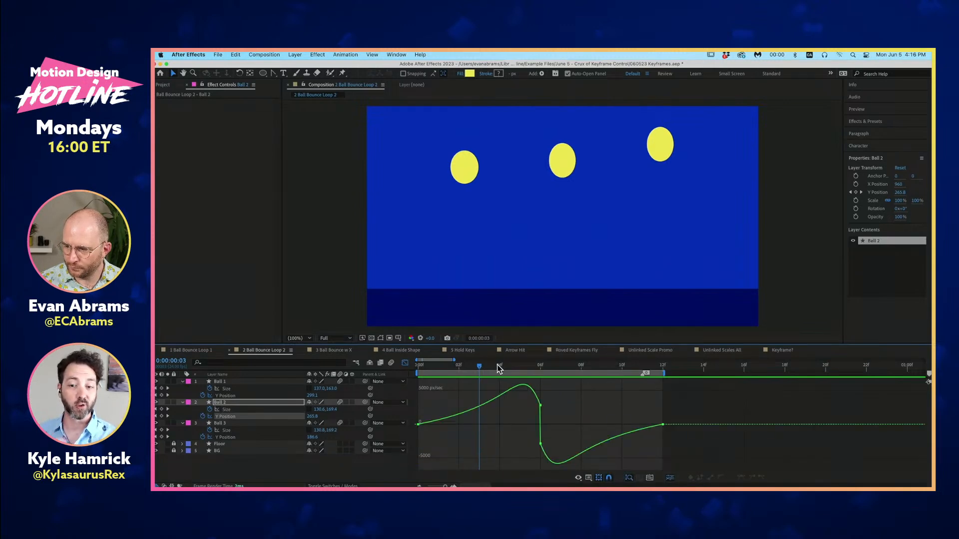
left_click(588, 478)
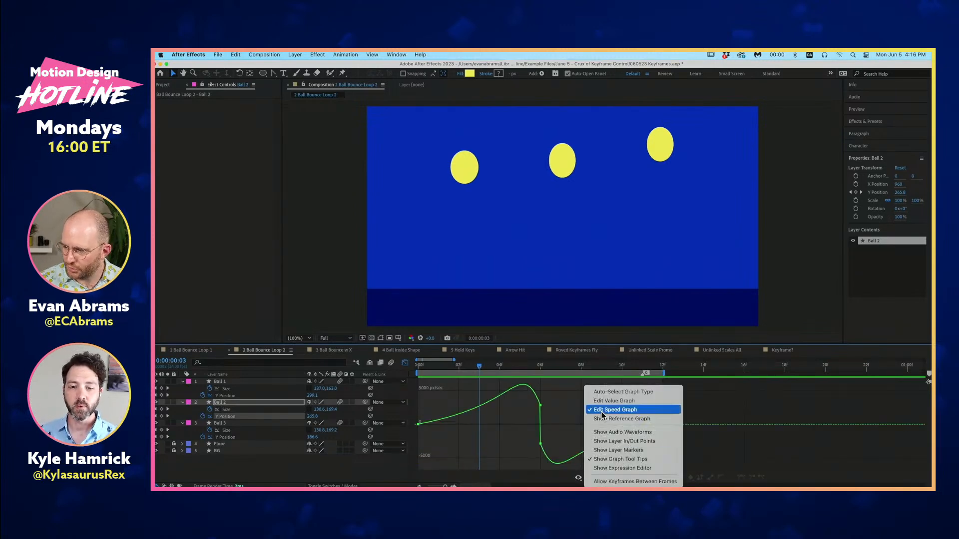
left_click(605, 410)
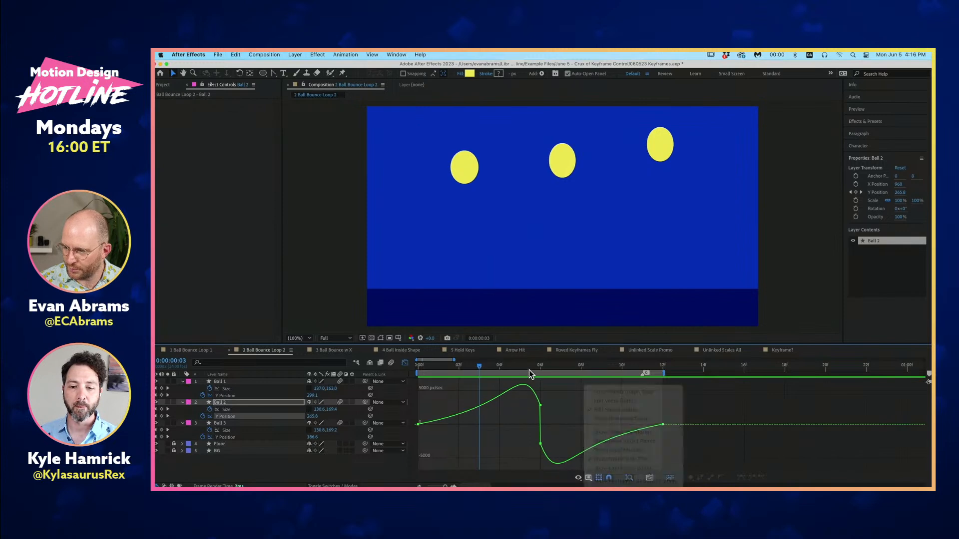
- Show the Y Position speed graphs of Ball 1, Ball 2 and Ball 3 together and scrub between 0:00:00:05 and 0:00:00:04
left_click(239, 396)
left_click(234, 417, "shift")
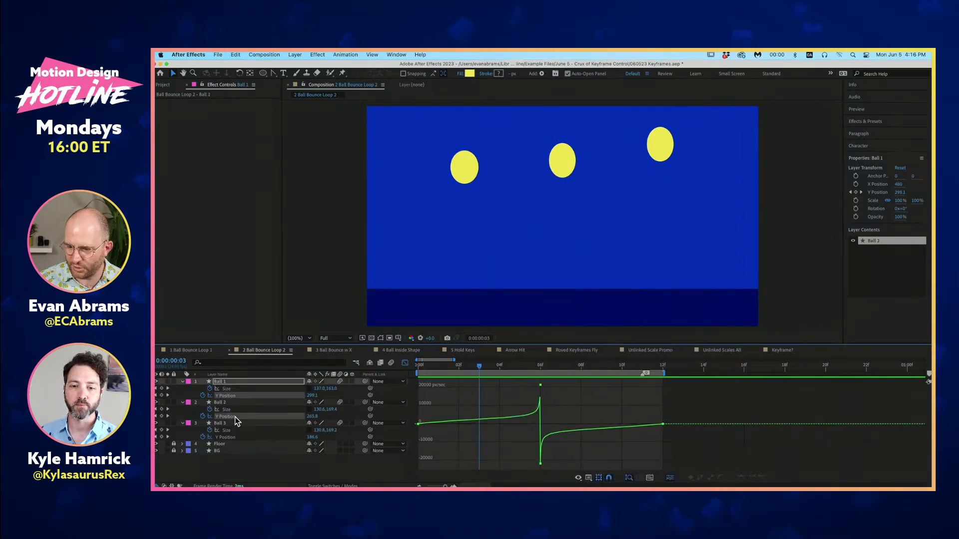
left_click(233, 438, "shift")
left_click(527, 365)
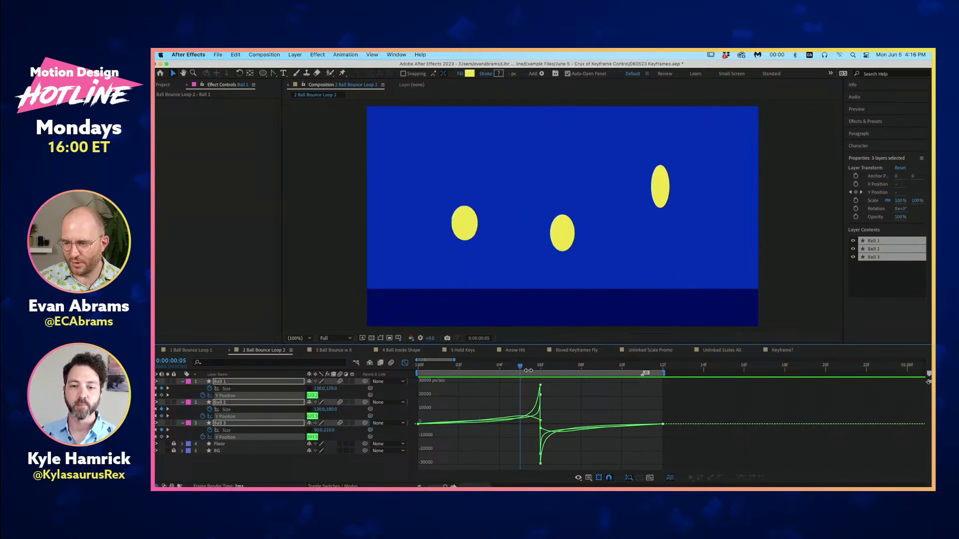
mouse_move(529, 372)
left_mouse_down()
mouse_move(538, 370)
mouse_move(521, 369)
left_mouse_up()
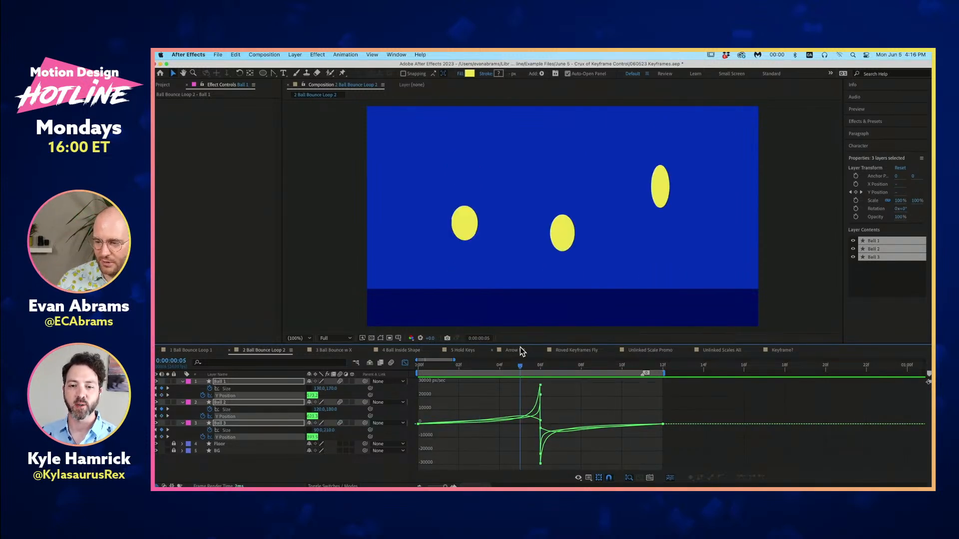
left_click(511, 371)
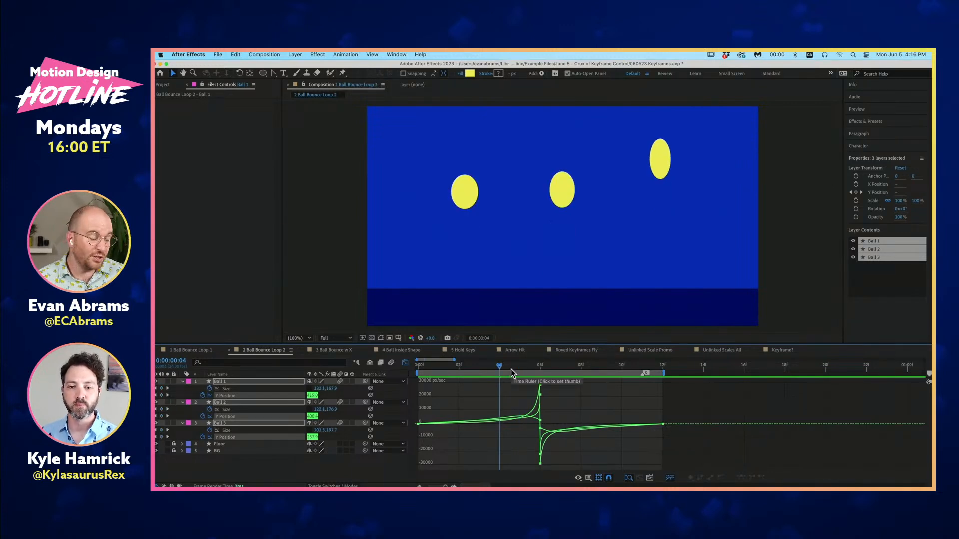
mouse_move(514, 367)
left_mouse_down()
mouse_move(484, 370)
mouse_move(496, 371)
left_mouse_up()
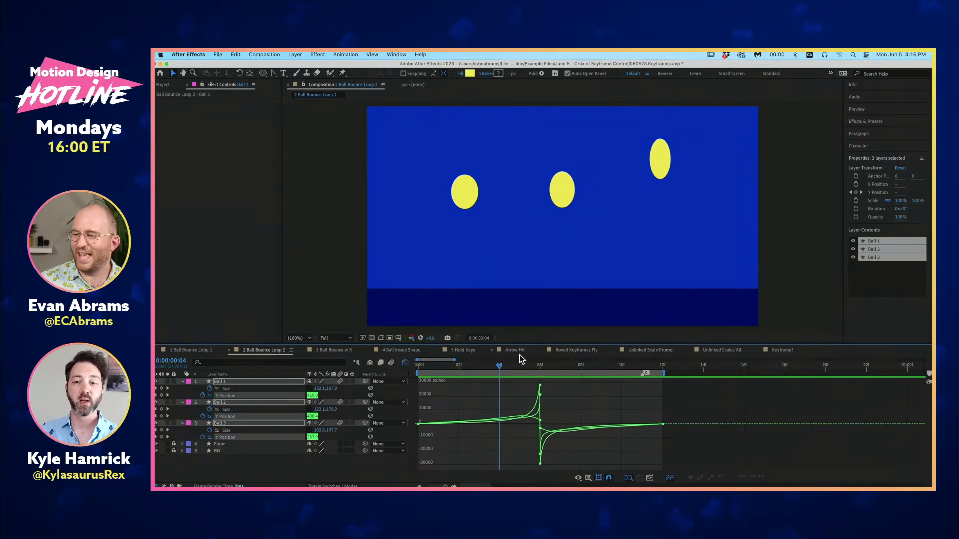
- Preview 2 Ball Bounce Loop 2 from the first frame and scrub to the impact frame at 0:00:00:06
key("Home")
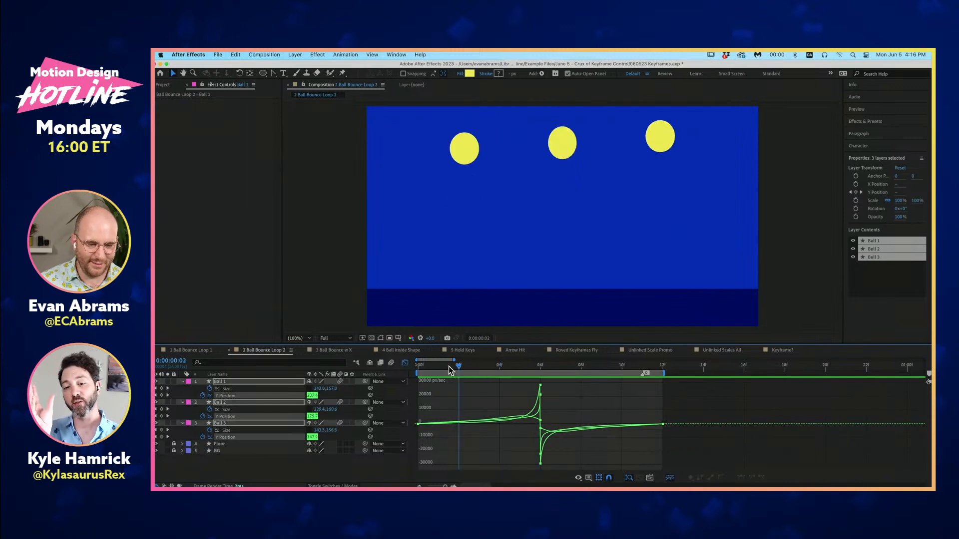
key("space")
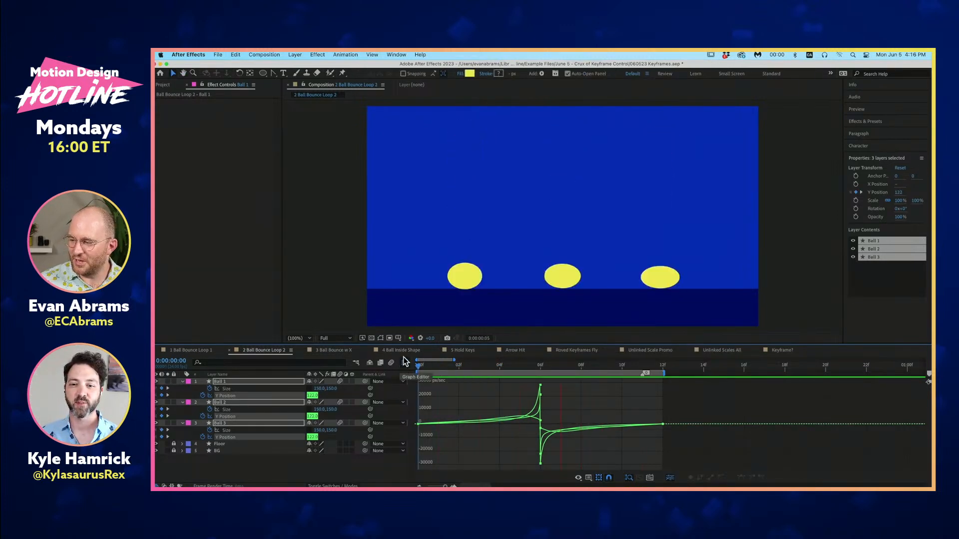
key("space")
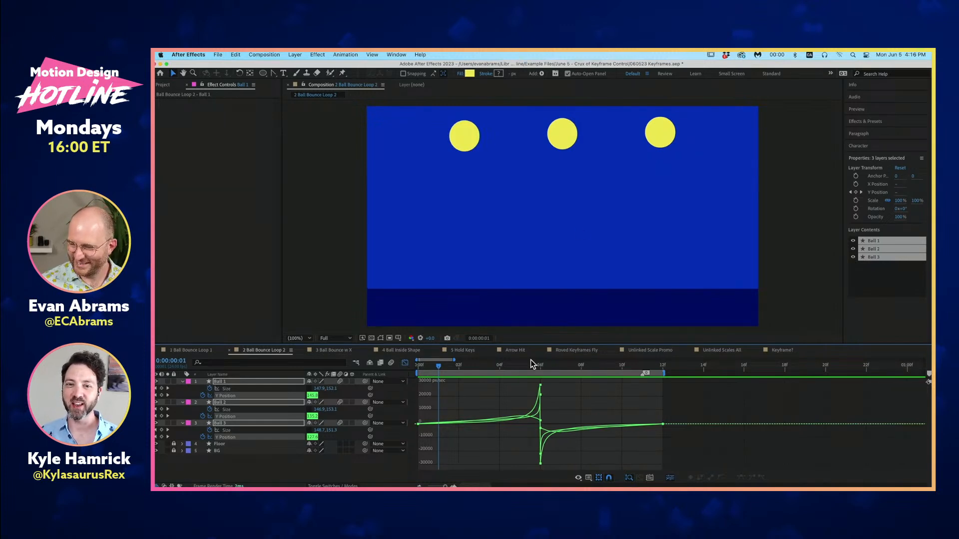
left_click_drag(530, 364, 546, 399)
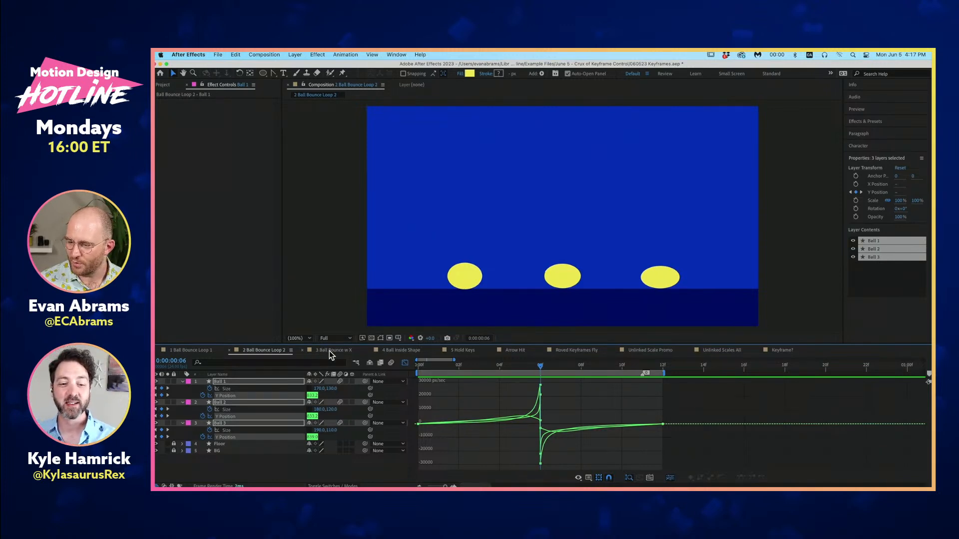
- Open the 3 Ball Bounce w X composition at its first frame and collapse the properties of all its layers
left_click(344, 351)
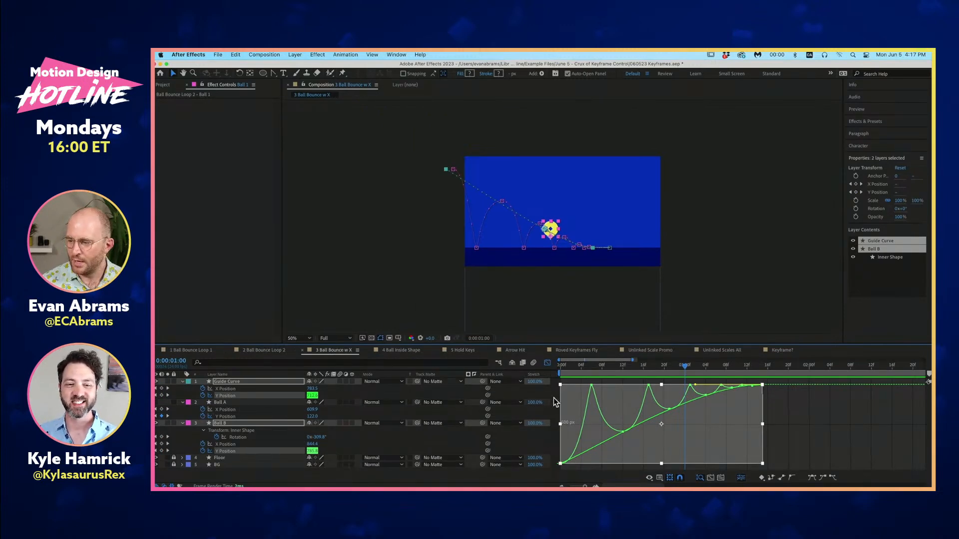
left_click(791, 263)
key("Home")
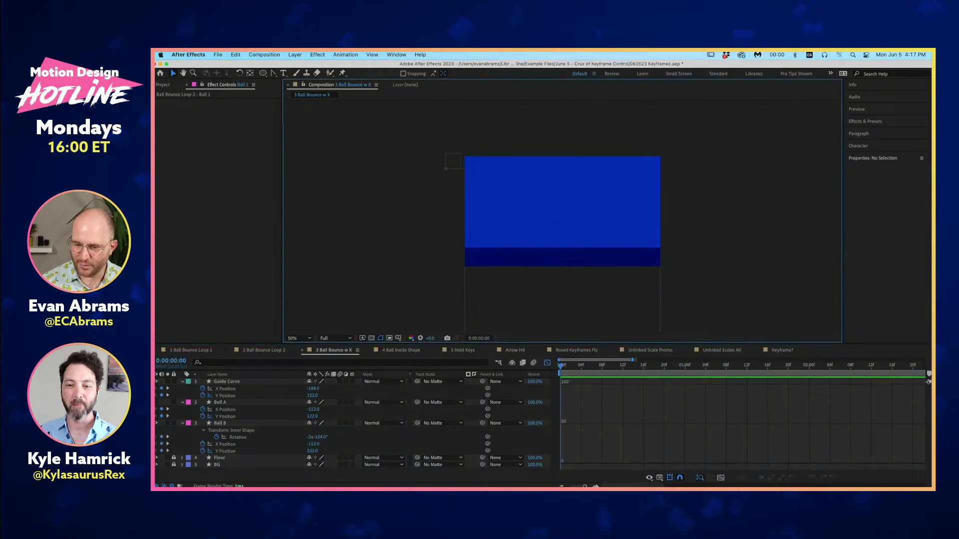
key("super+a")
left_click(183, 381)
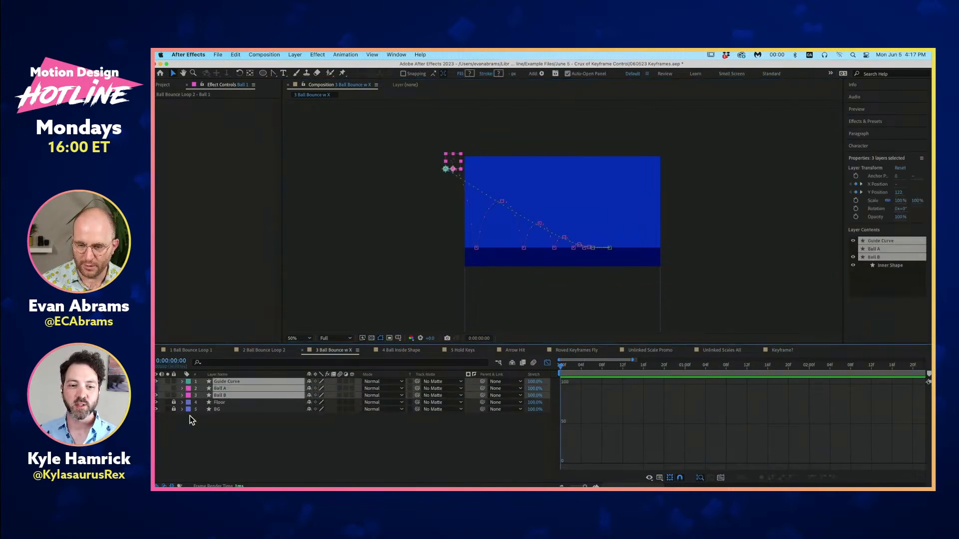
left_click(190, 420)
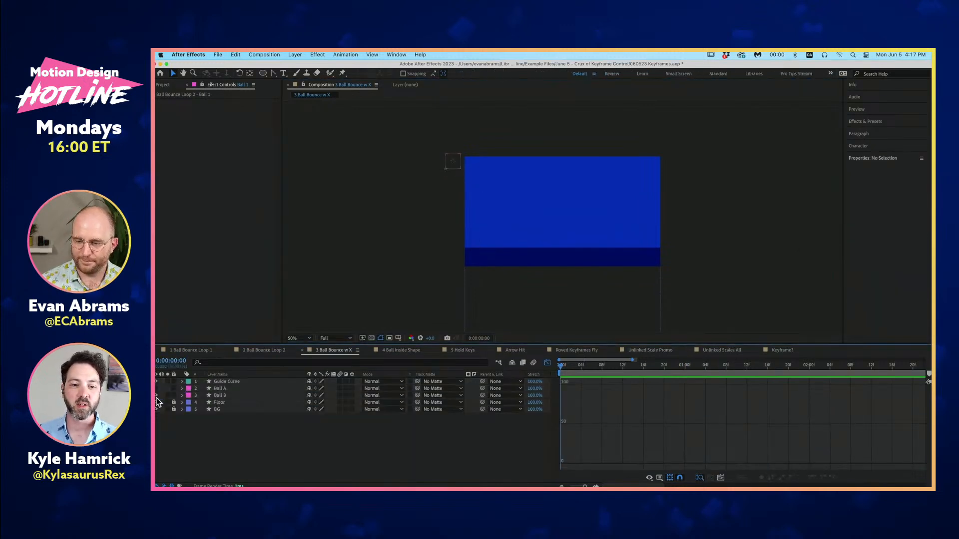
- Preview the Ball A bounce, hide the Guide Curve layer, and return to the first frame
left_click(242, 388)
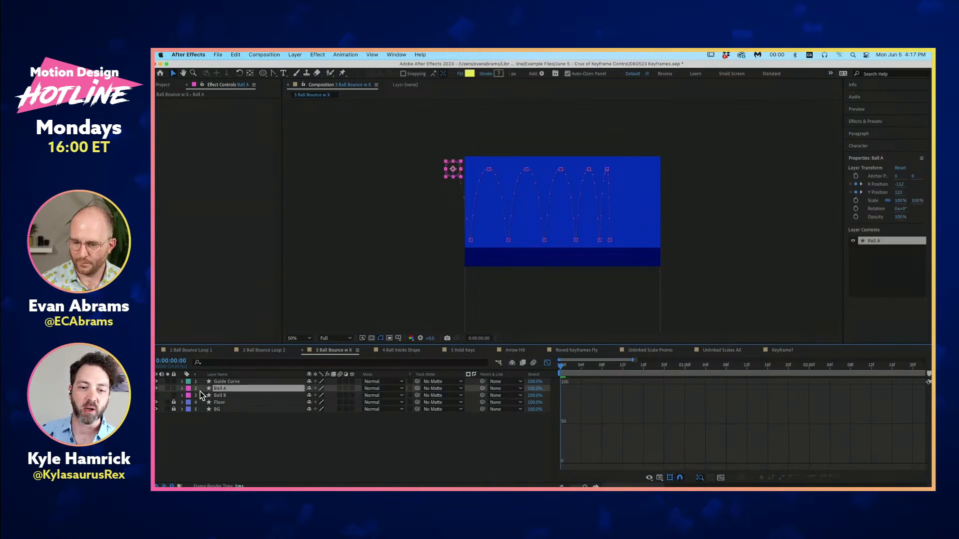
key("space")
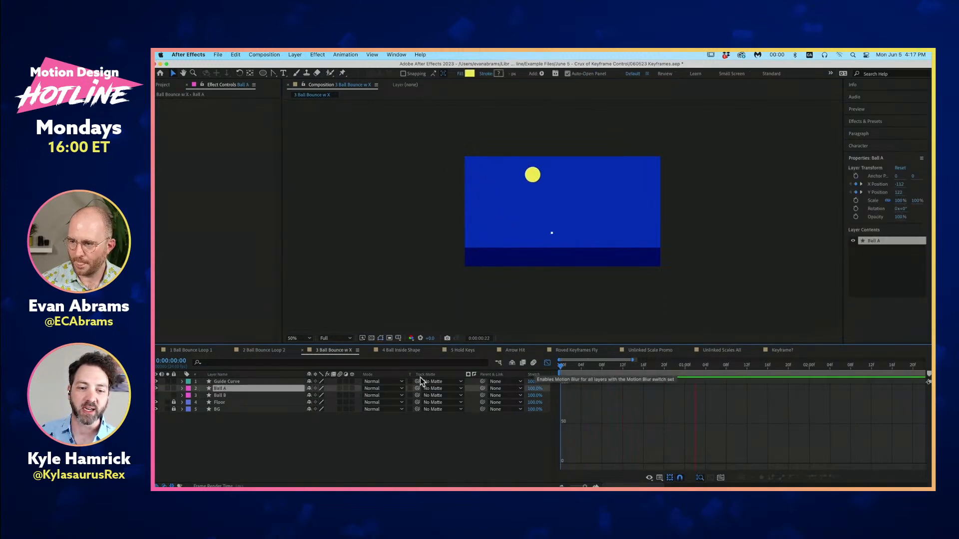
left_click(156, 382)
left_click(452, 427)
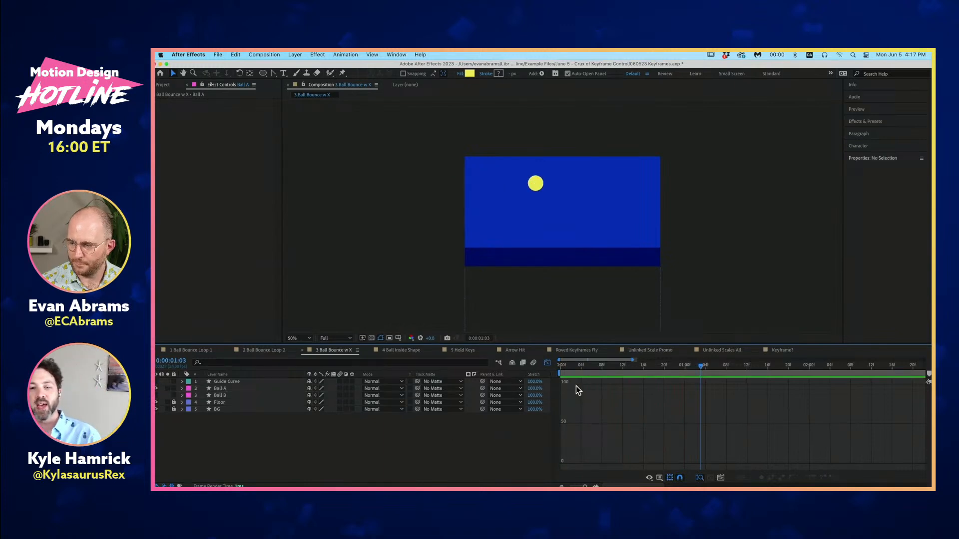
key("Home")
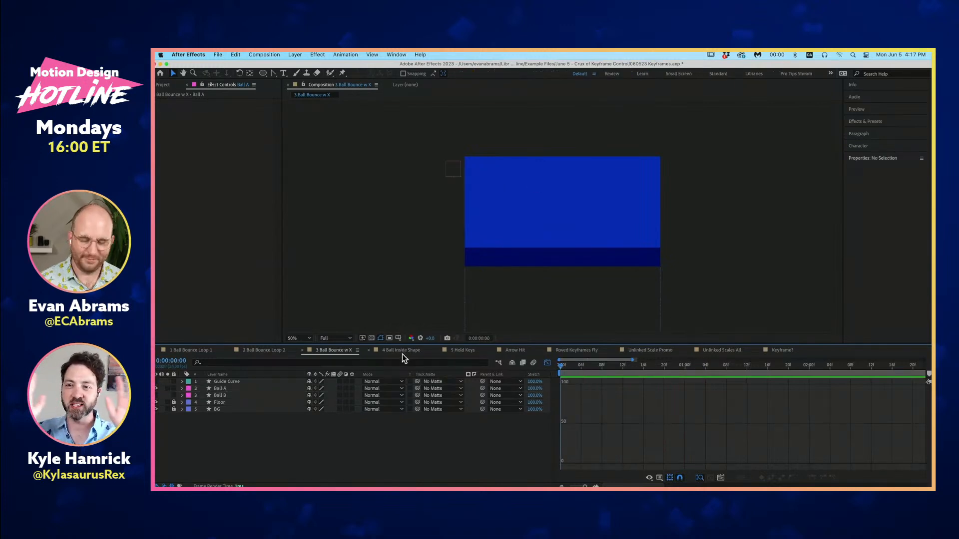
- Set the composition view to Fit up to 200%, preview the bounce, and return to the first frame
left_click(304, 340)
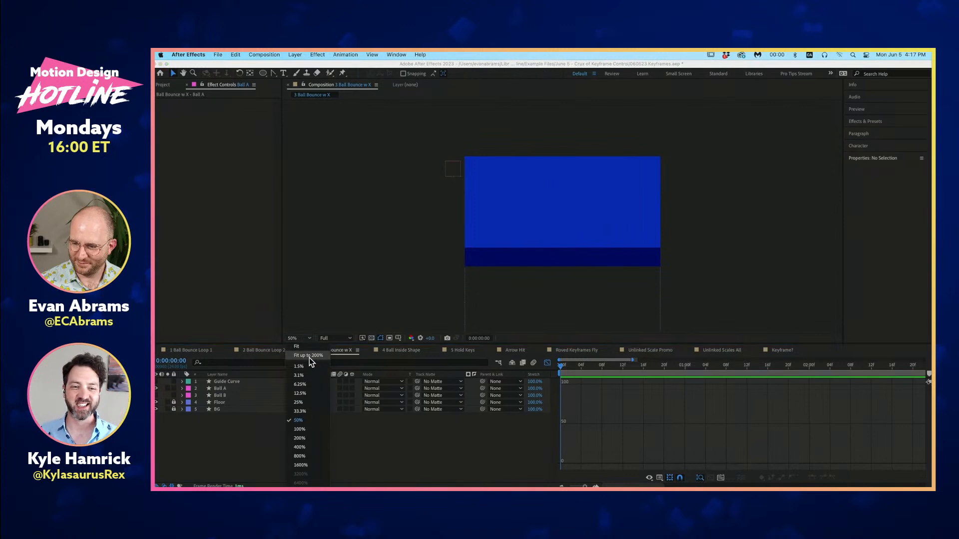
left_click(309, 358)
left_click(514, 443)
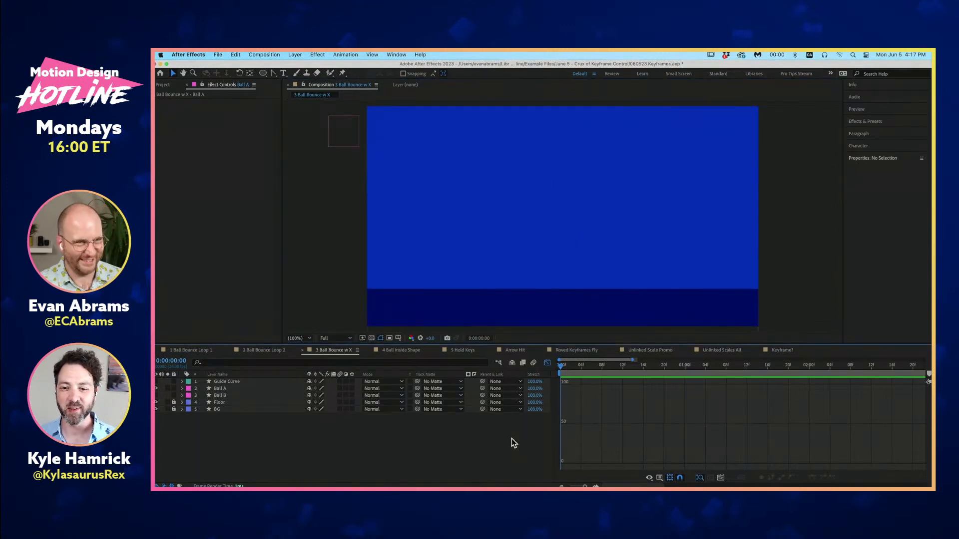
key("space")
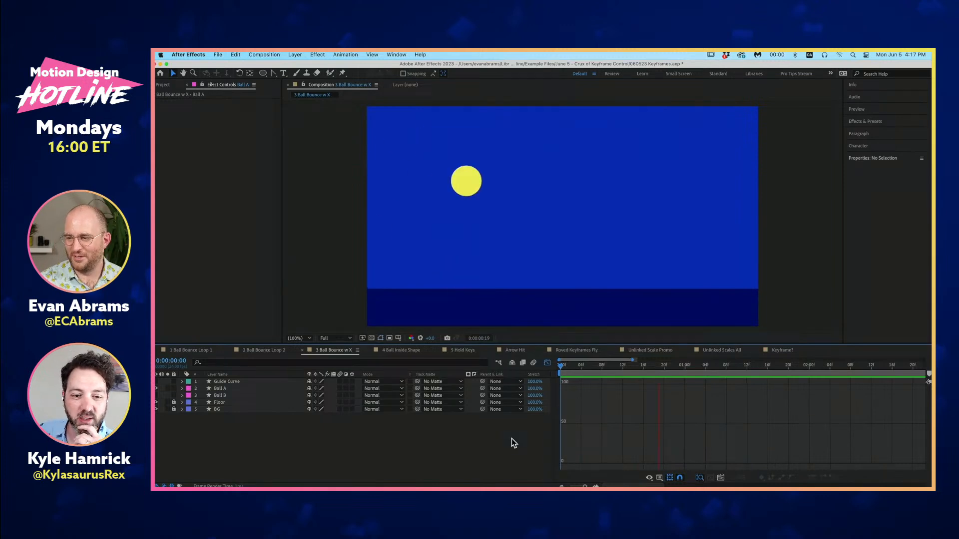
key("space")
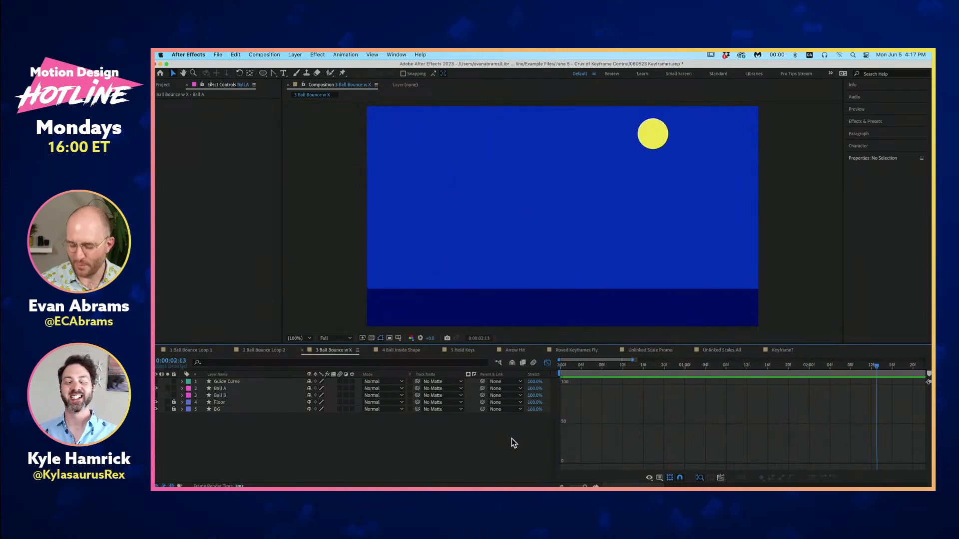
key("Home")
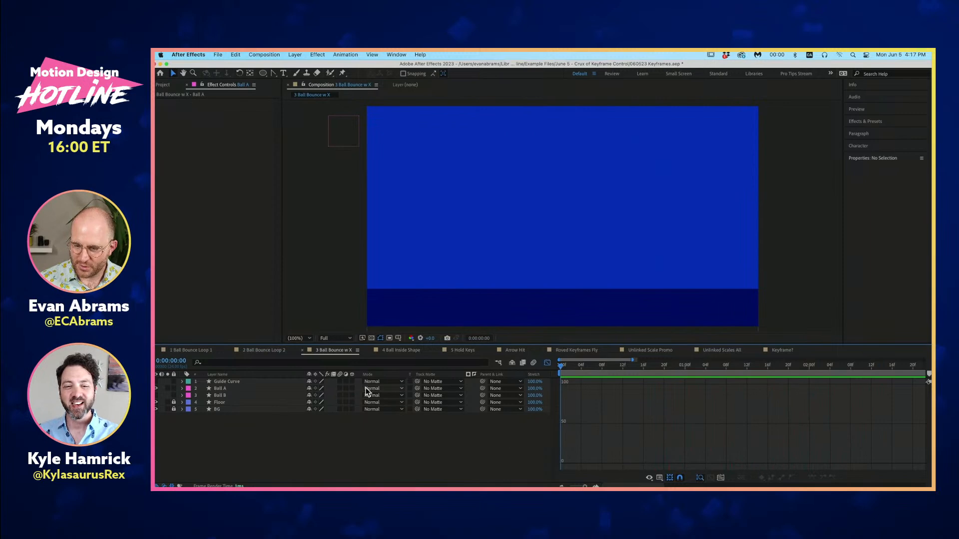
- Reveal Ball A's keyframed properties, show its X Position and Y Position value graphs together, and preview the bounce
left_click(262, 389)
key("u")
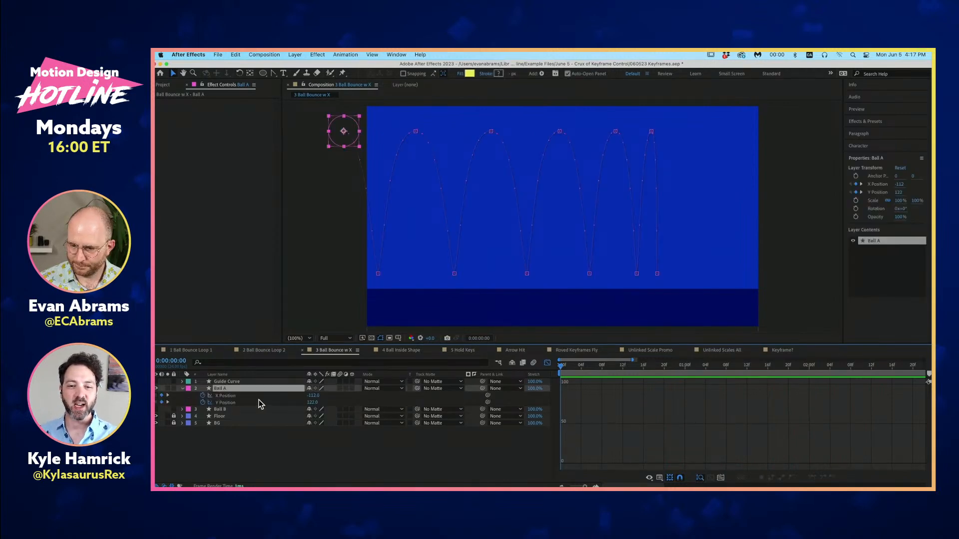
left_click(256, 397)
left_click(254, 401, "shift")
key("space")
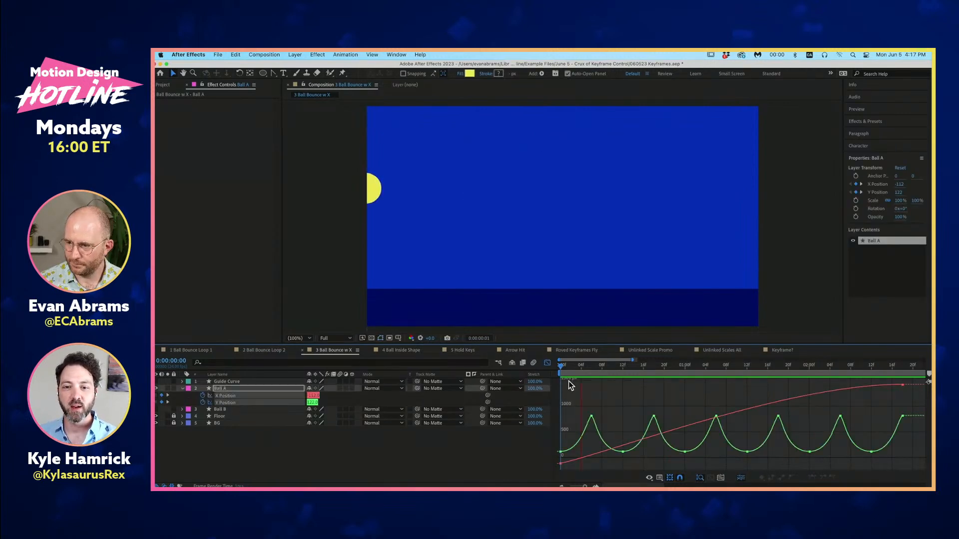
key("space")
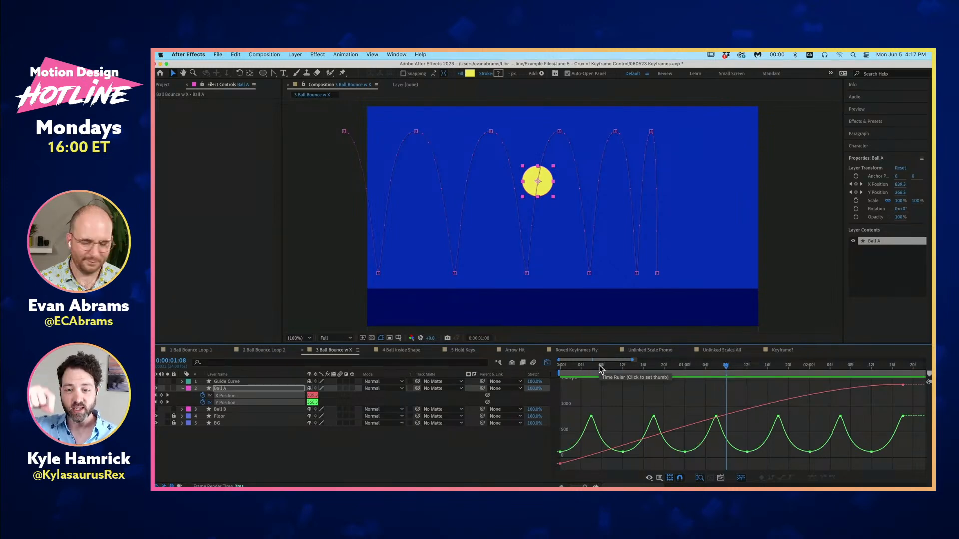
- Preview Ball A's bounce several times against its X Position and Y Position value graphs
key("space")
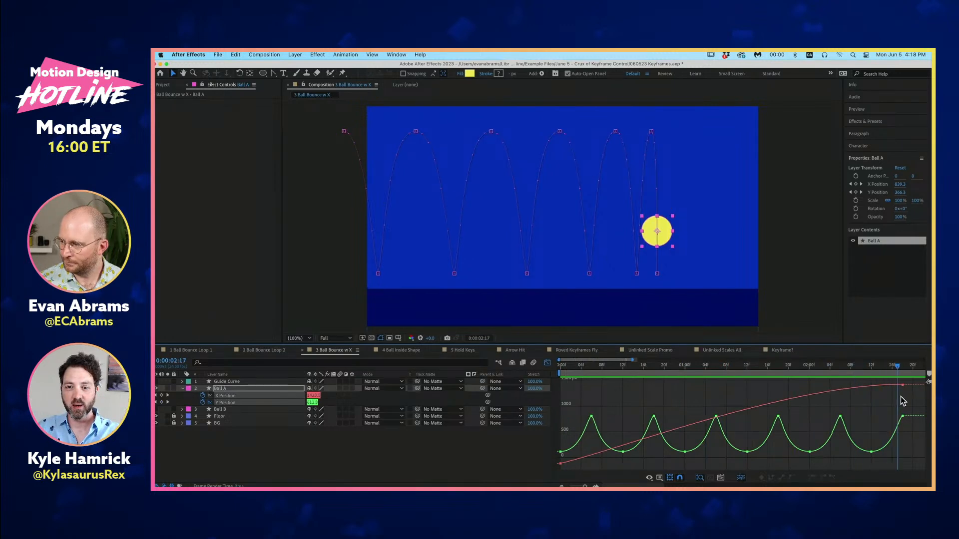
left_click_drag(902, 403, 516, 445)
key("space")
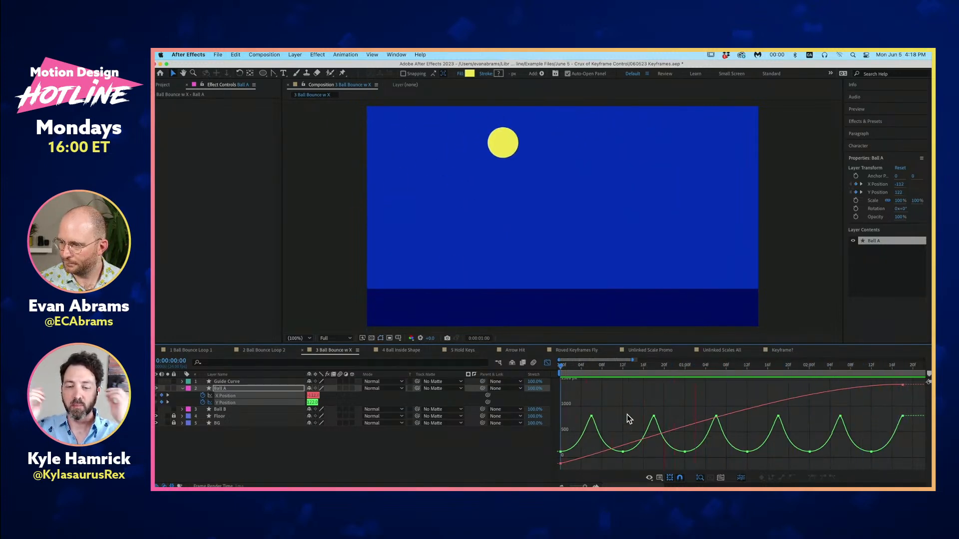
key("space")
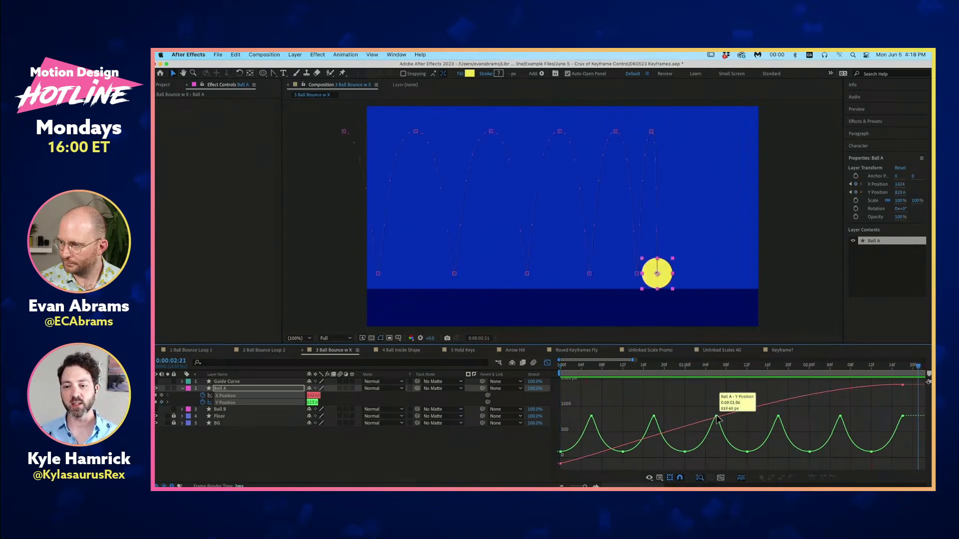
key("minus")
key("equal")
key("space")
- Scrub to Ball A's last keyframe at 0:00:02:18, then back to its first bounce peak at 0:00:00:12
left_click_drag(674, 416, 849, 416)
mouse_move(814, 367)
left_mouse_down()
mouse_move(805, 368)
mouse_move(818, 370)
left_mouse_up()
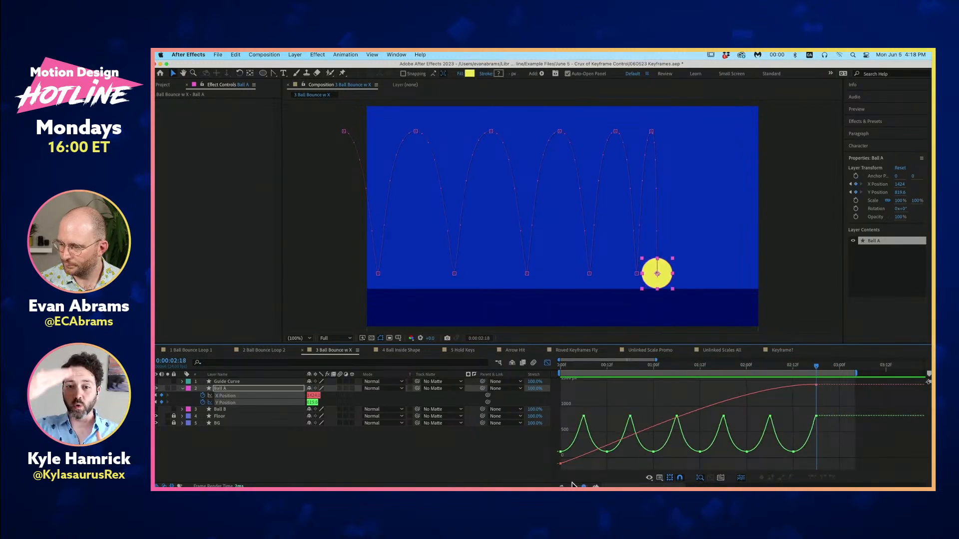
mouse_move(607, 367)
left_mouse_down()
mouse_move(549, 374)
mouse_move(608, 377)
left_mouse_up()
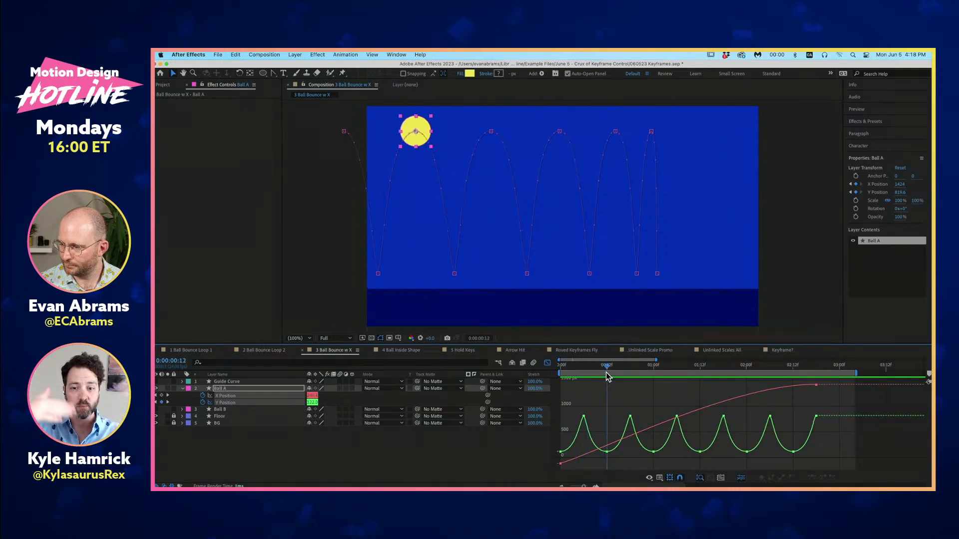
- Lower Ball A's four motion path peaks after 0:00:00:12 so each bounce is shorter than the previous one, redoing the last peak once
left_click(492, 134)
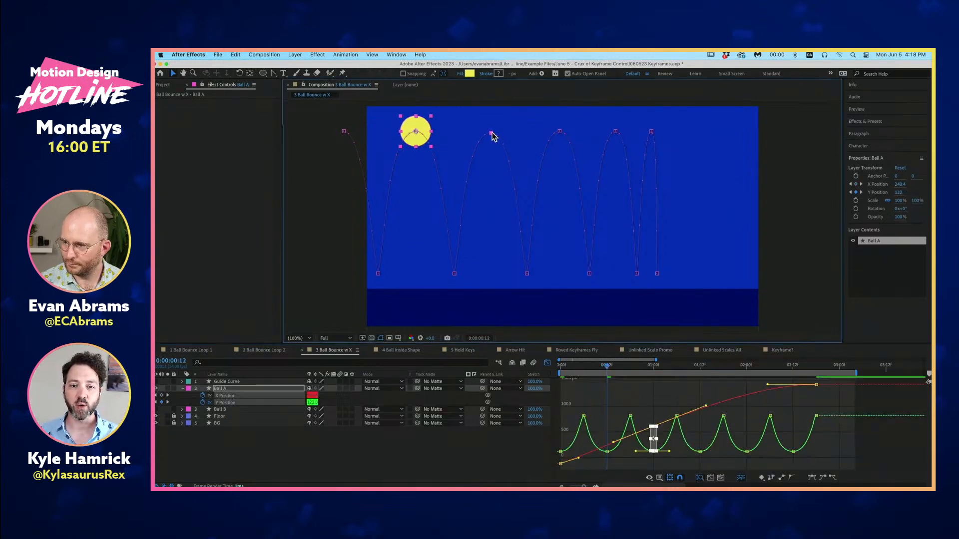
left_click_drag(492, 134, 490, 192)
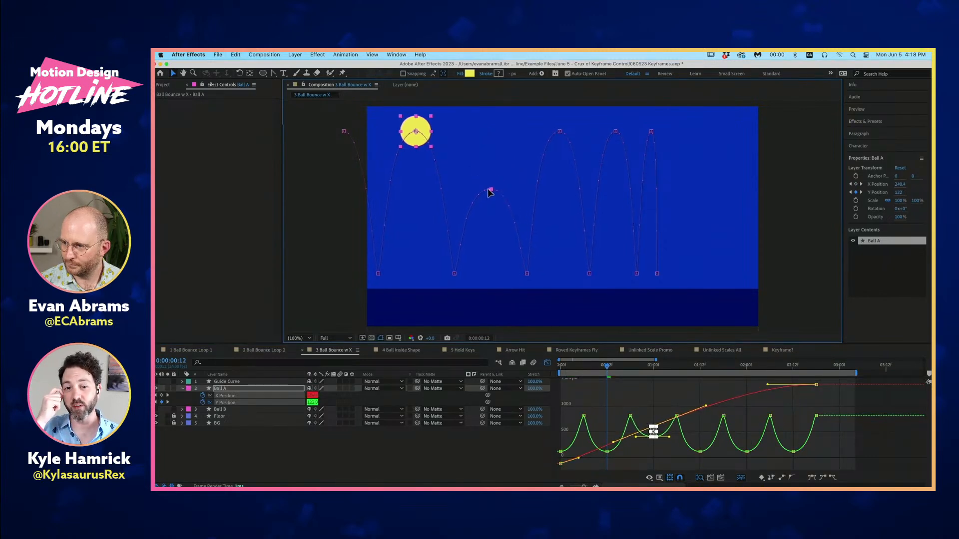
left_click_drag(562, 134, 577, 245)
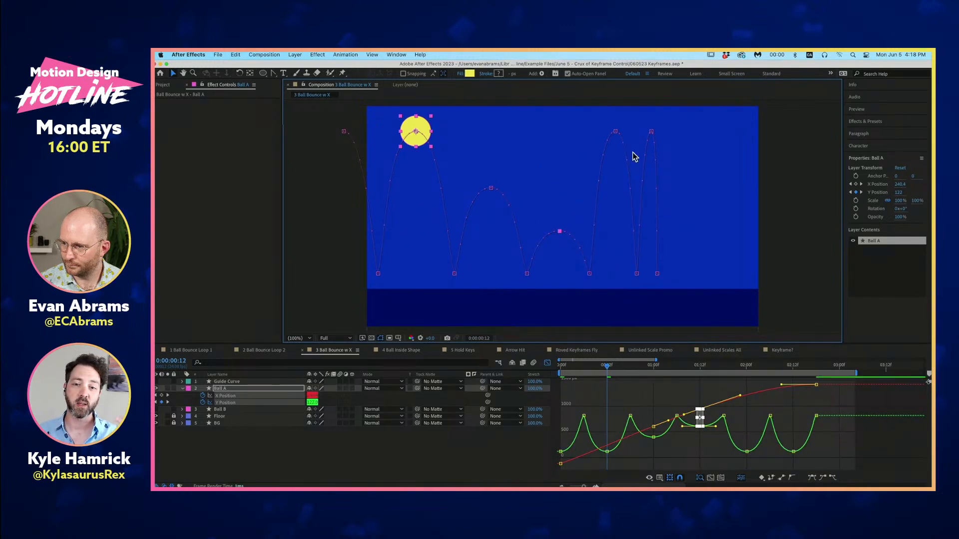
left_click_drag(615, 133, 626, 262)
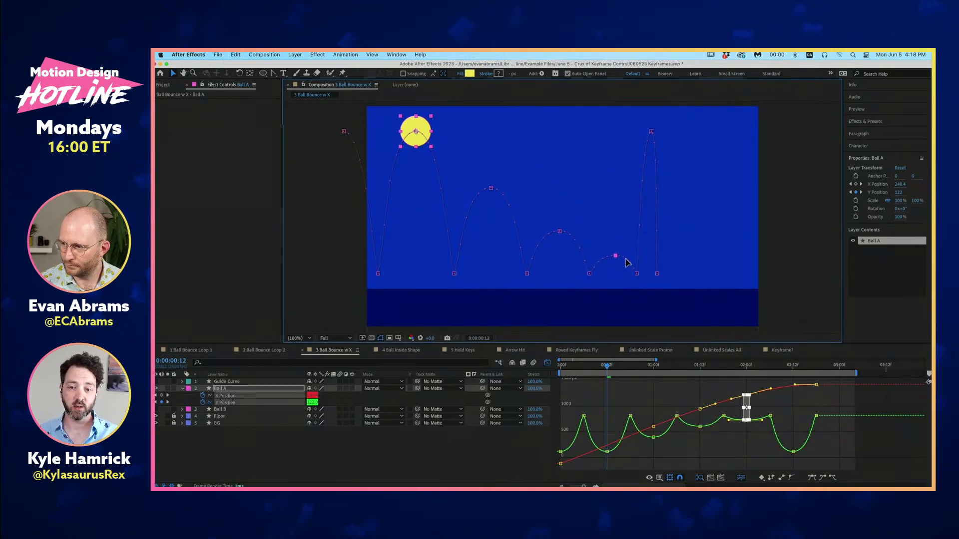
left_click_drag(651, 132, 654, 271)
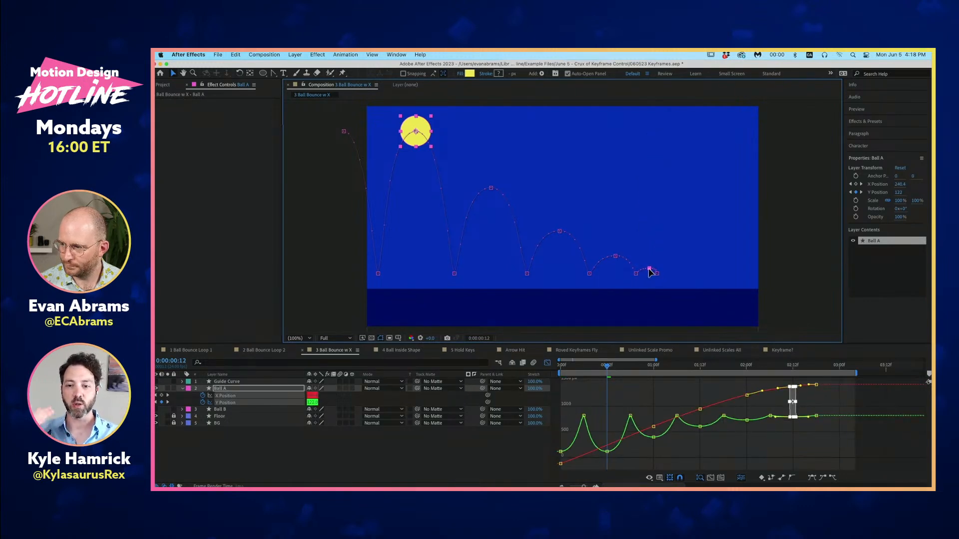
key("super+z")
left_click_drag(651, 131, 656, 263)
- Preview Ball A's decaying bounce from the first frame, deselect its keyframes, and scrub back to 0:00:01:16
key("space")
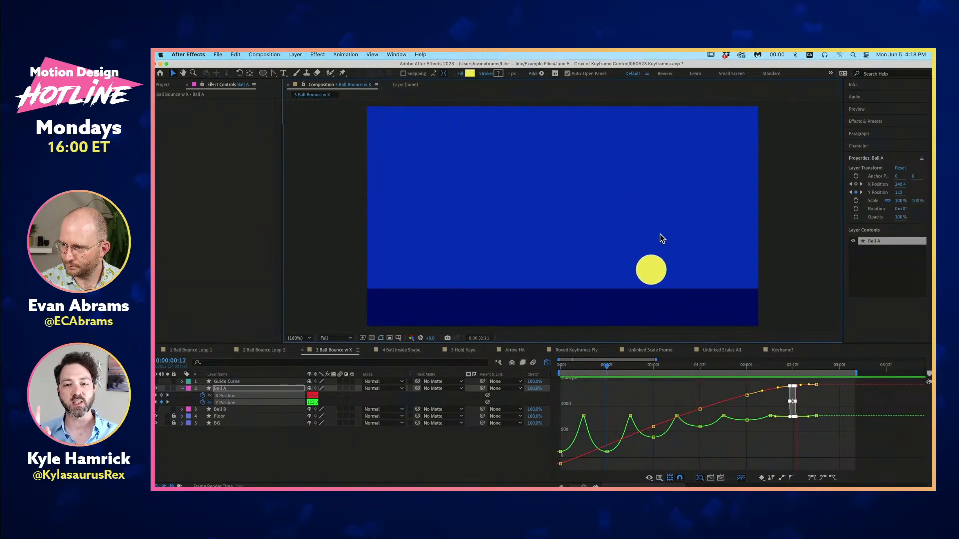
key("space")
key("Home")
key("space")
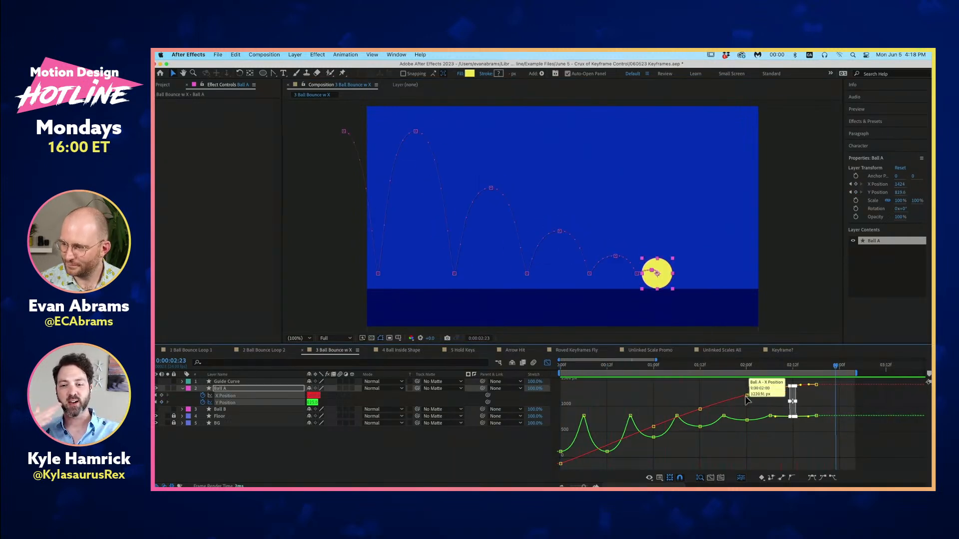
left_click(779, 407)
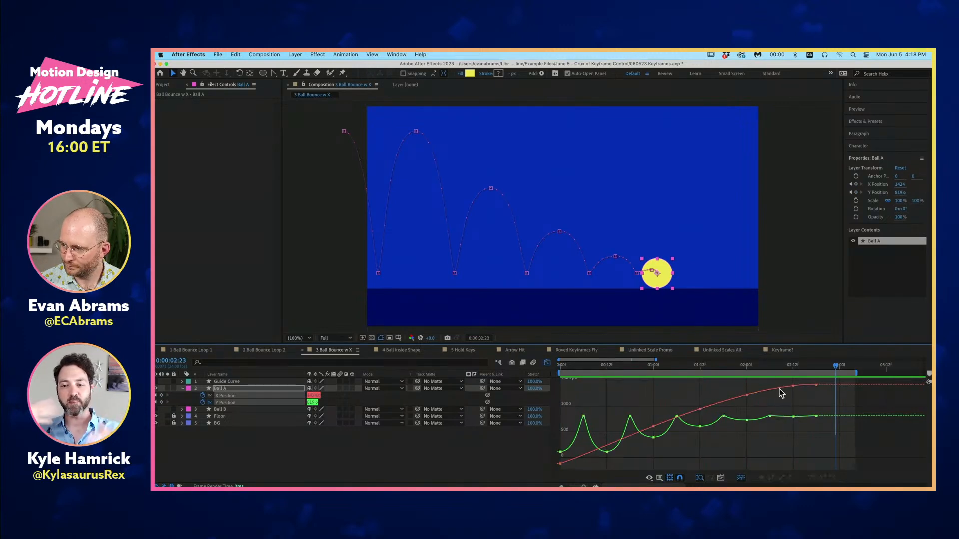
left_click_drag(781, 364, 715, 391)
- Collapse Ball A's properties, show the Ball B layer, and hide Ball A
left_click(226, 387)
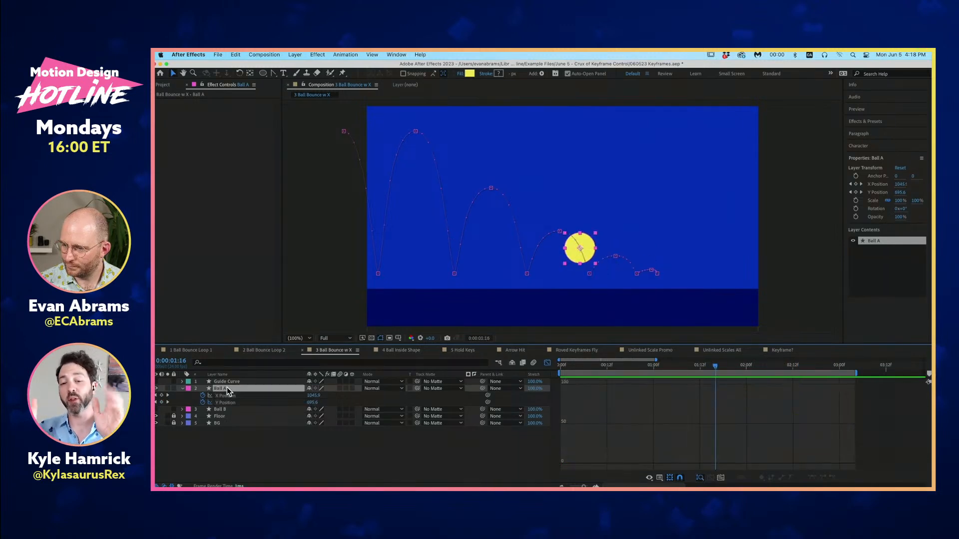
left_click(182, 388)
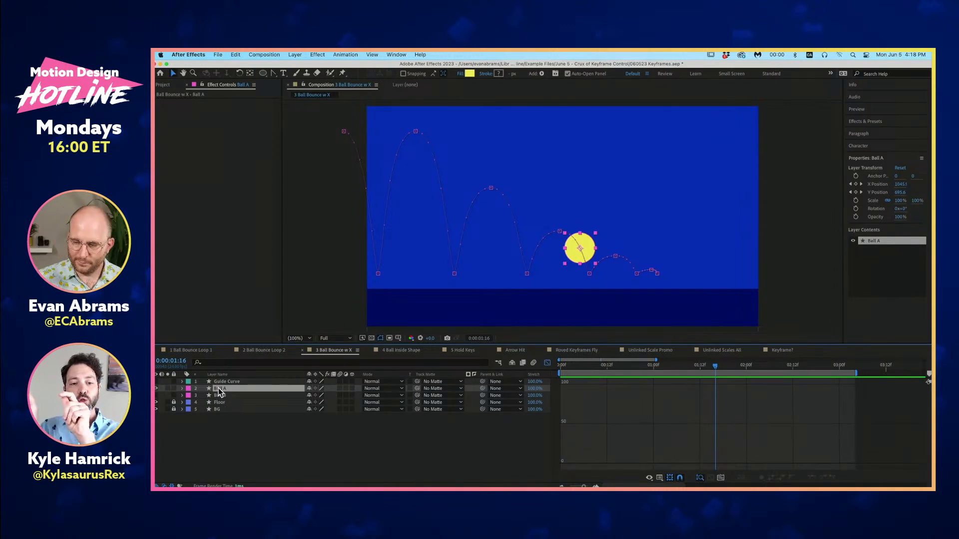
left_click(155, 395)
left_click(155, 389)
- Reveal Ball B's keyframed properties, show its X Position and Y Position value graphs together, and scrub to 0:00:00:21
left_click(219, 395)
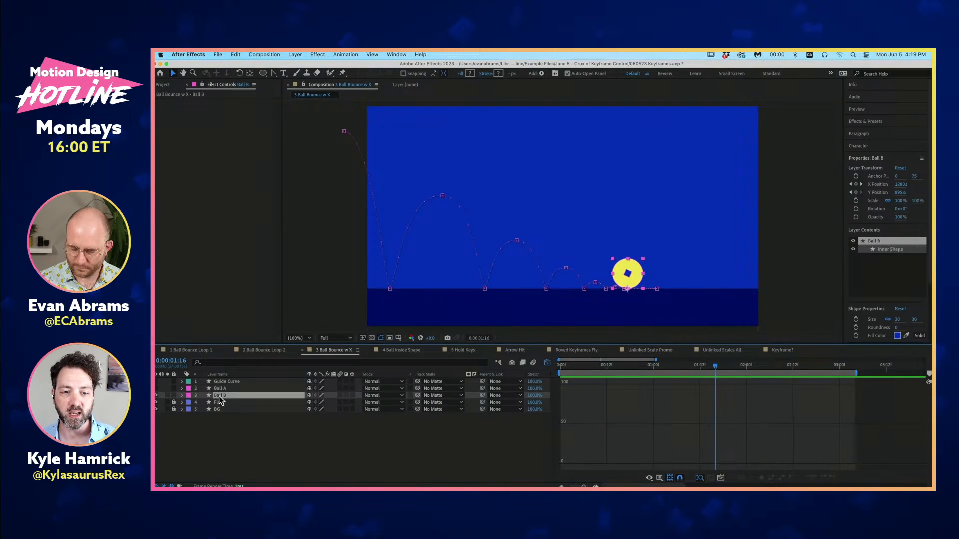
key("u")
left_click(236, 416)
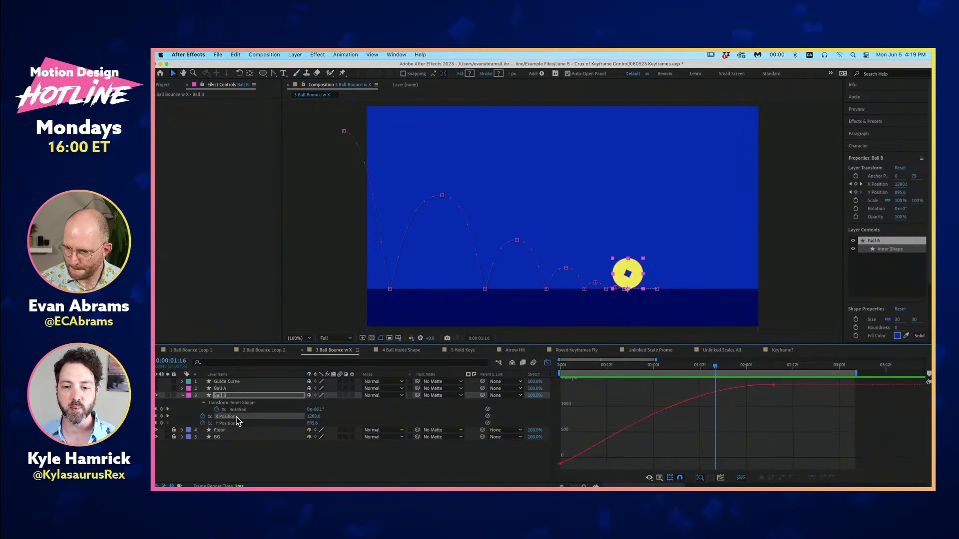
left_click(234, 423, "shift")
left_click_drag(689, 367, 642, 370)
scroll(648, 436, "up", 3)
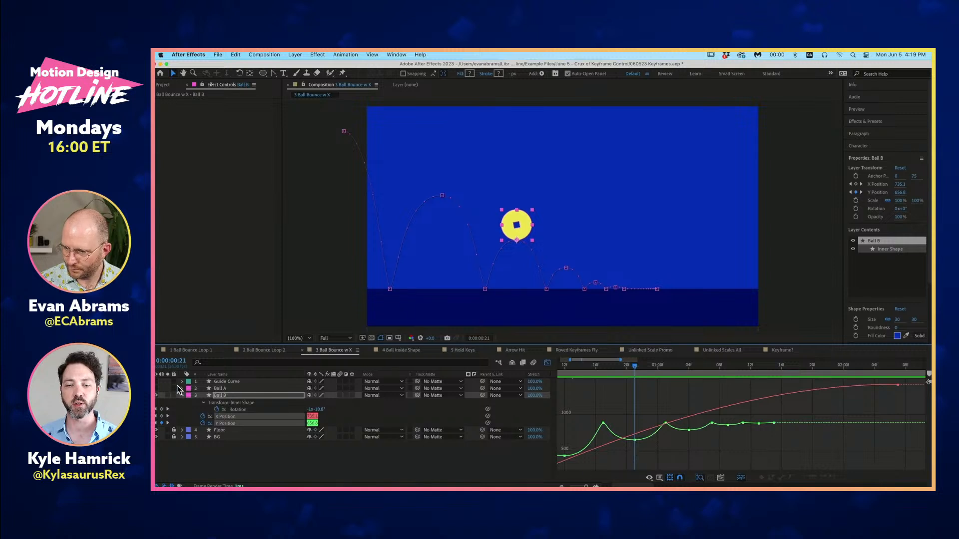
- Expand and show Ball A again, and display the Y Position graphs of Ball A and Ball B together
left_click(182, 389)
left_click(159, 389)
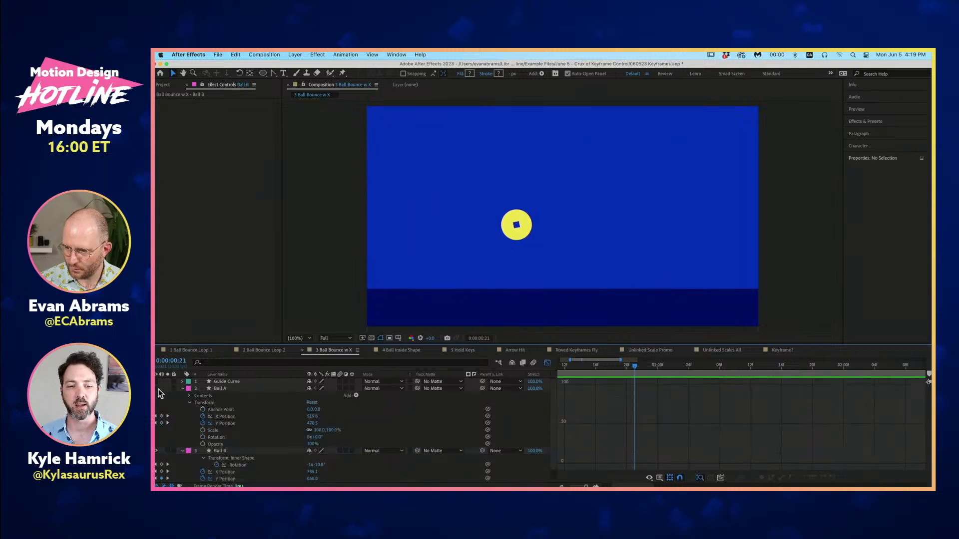
left_click(156, 388)
left_click(227, 423)
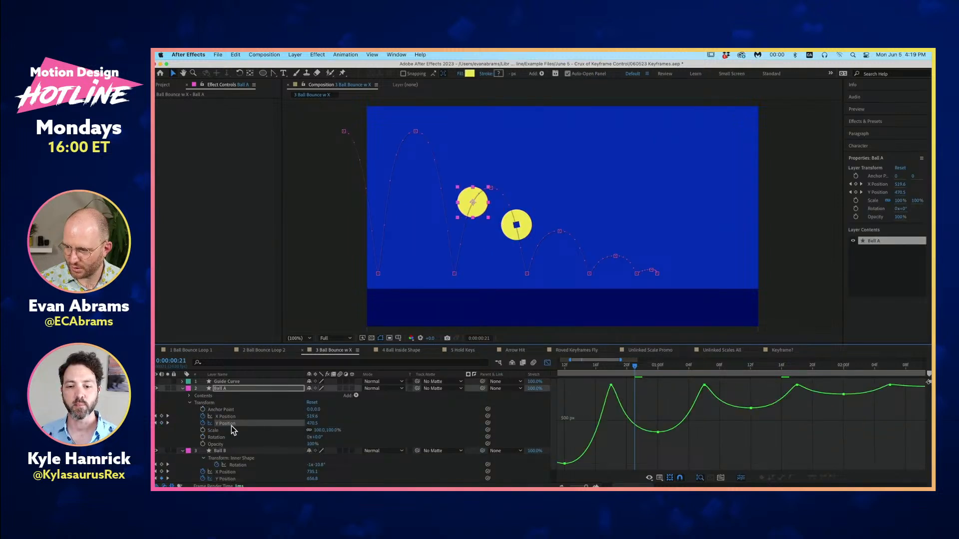
scroll(230, 425, "down", 1)
left_click(233, 466, "shift")
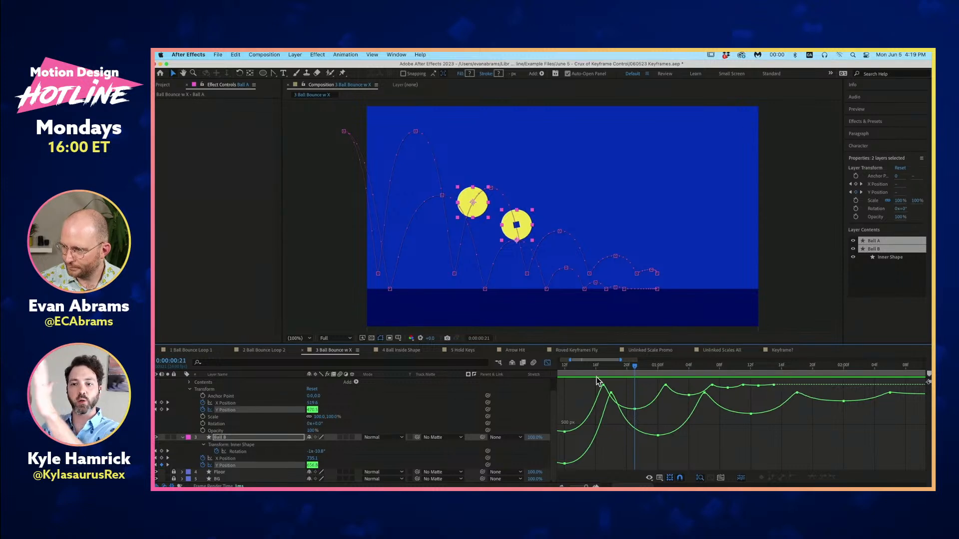
- Preview and scrub both bounces together to compare Ball A's and Ball B's Y Position curves
key("space")
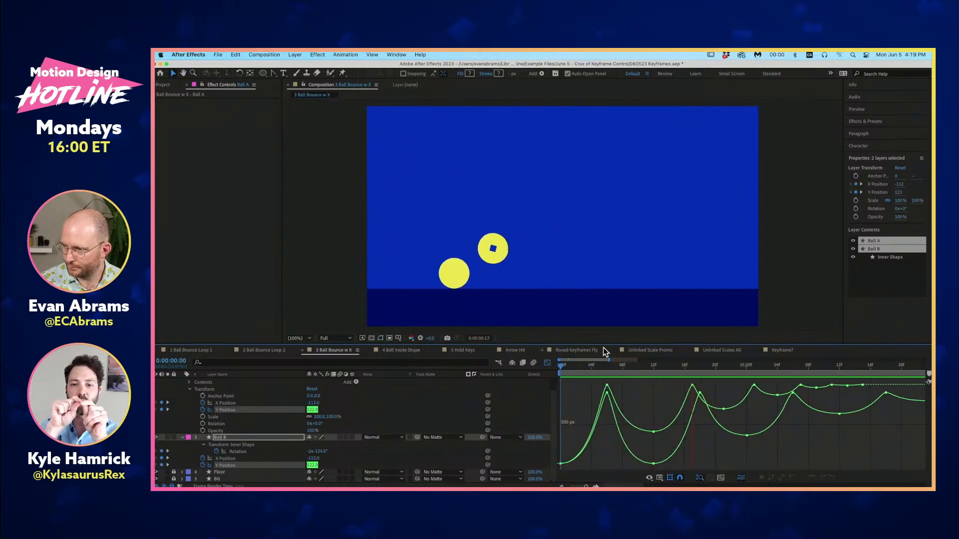
key("space")
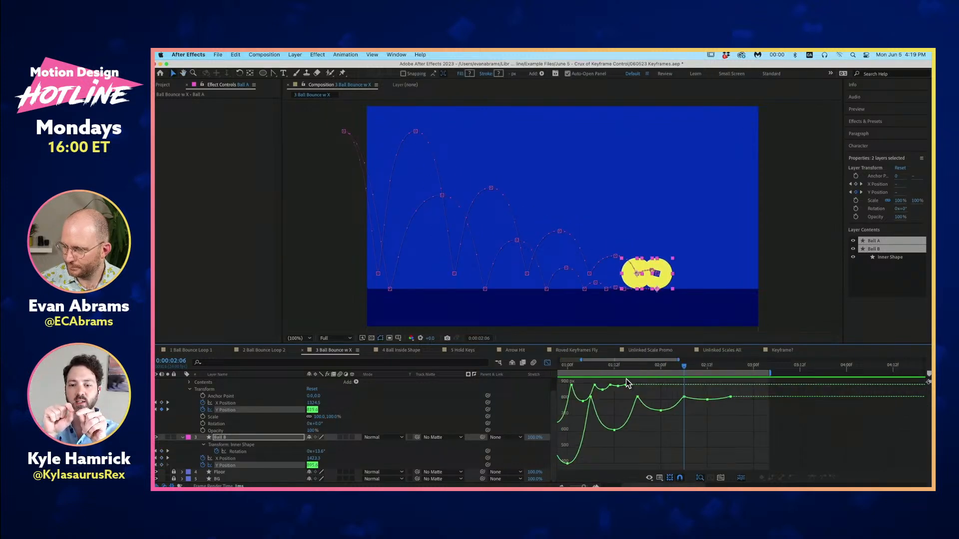
key("space")
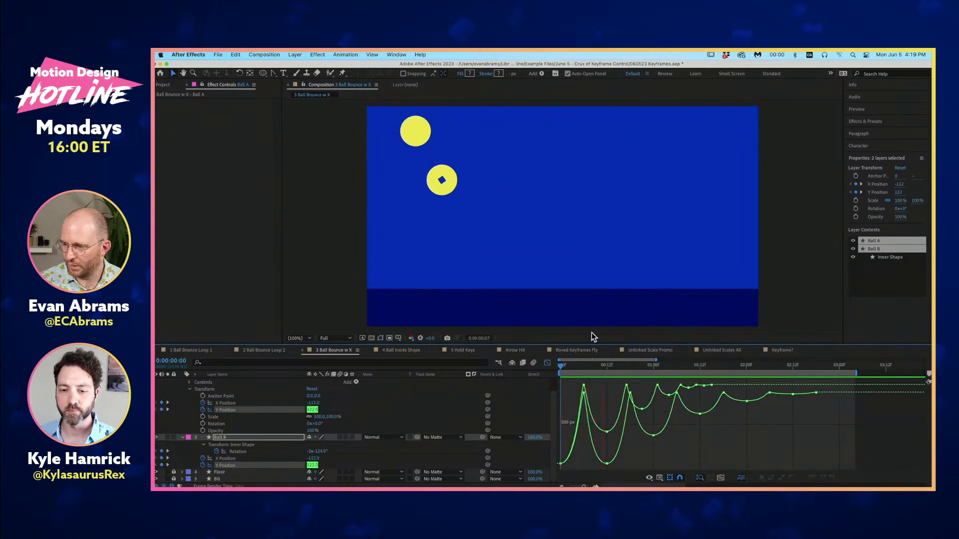
key("space")
left_click_drag(688, 367, 598, 367)
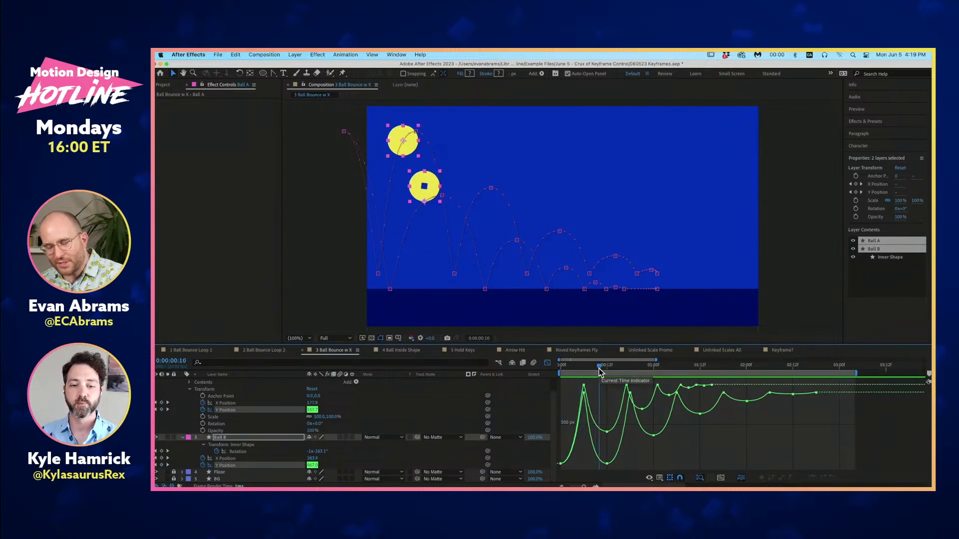
key("space")
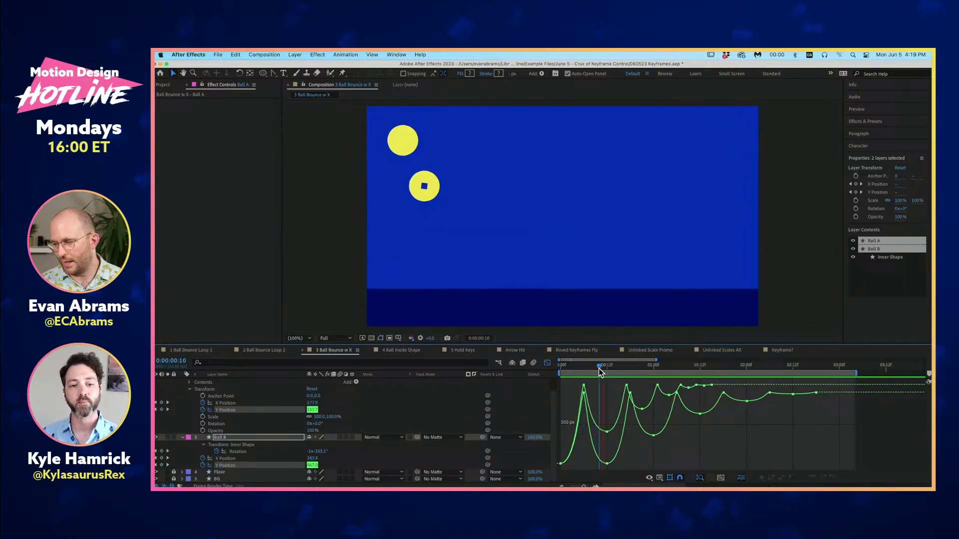
key("space")
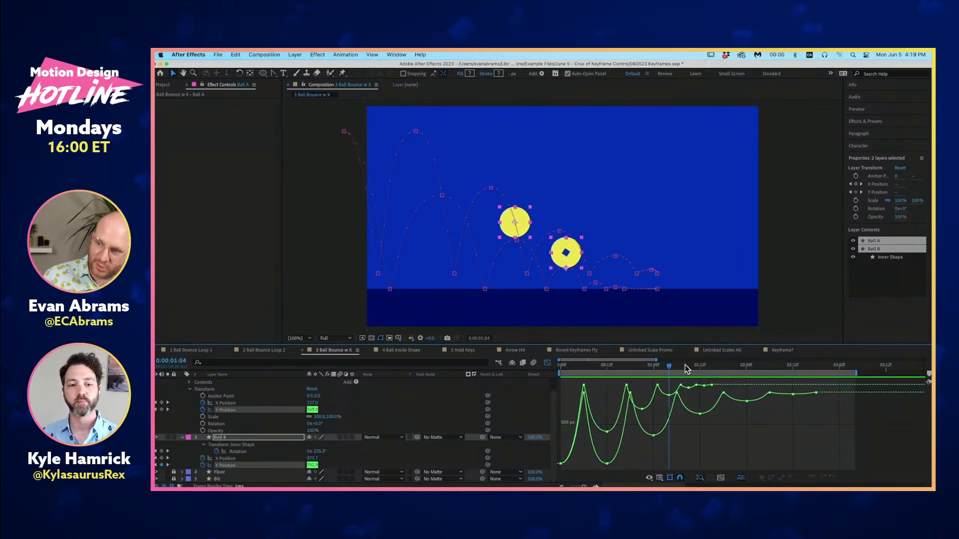
key("space")
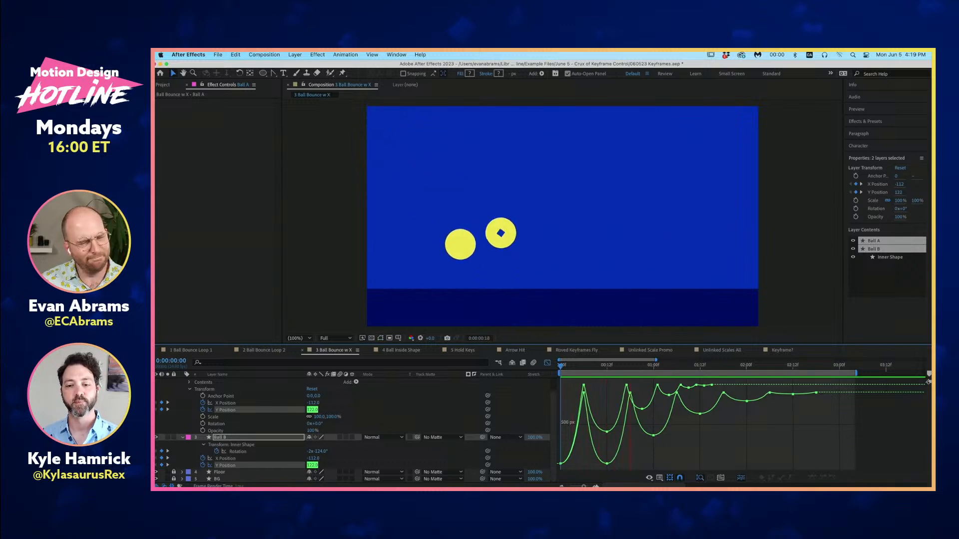
key("space")
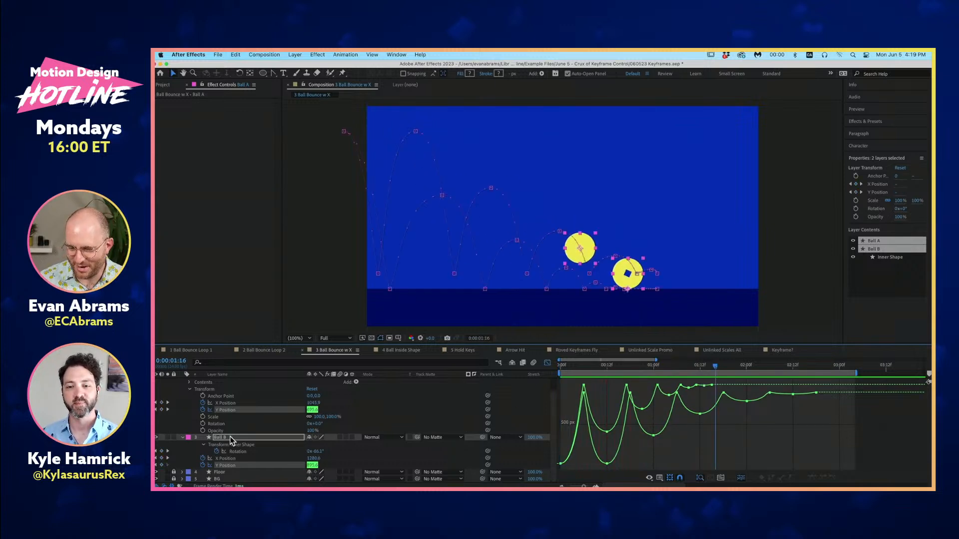
- Collapse both ball layers, deselect everything, hide Ball A, and preview Ball B from the first frame
scroll(202, 419, "up", 1)
left_click(183, 389)
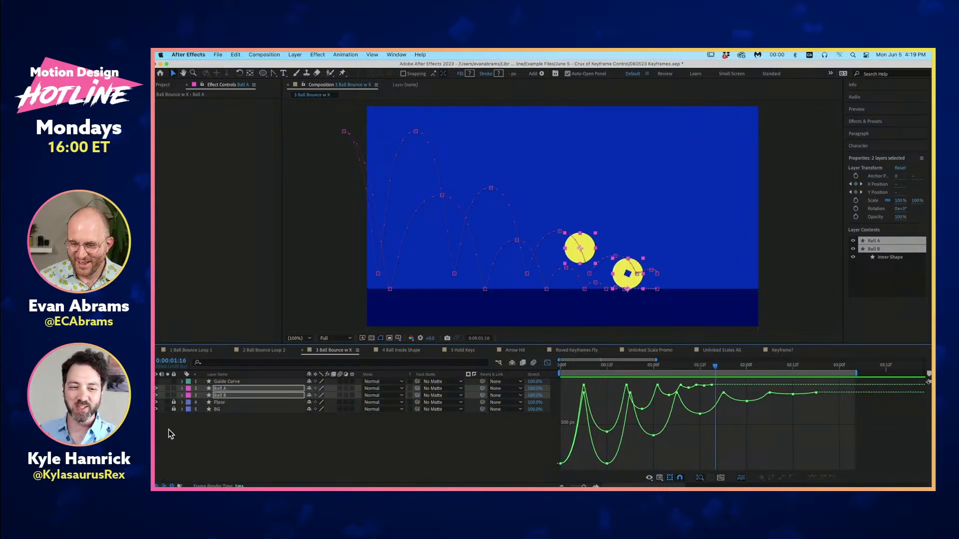
left_click(169, 425)
left_click(156, 388)
key("Home")
key("space")
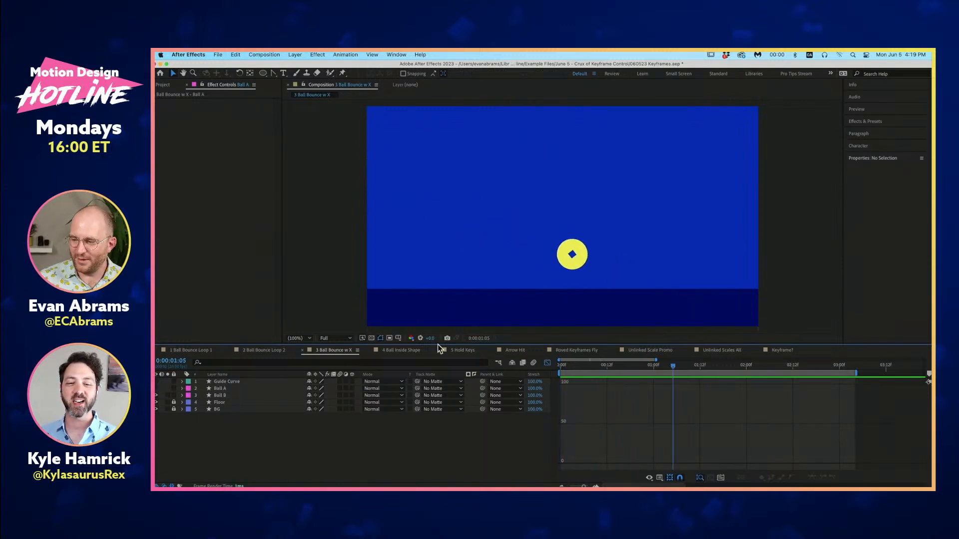
- Reveal Ball B's layer Rotation property and preview its bounce repeatedly from different frames, examining how the ball spins
left_click(241, 396)
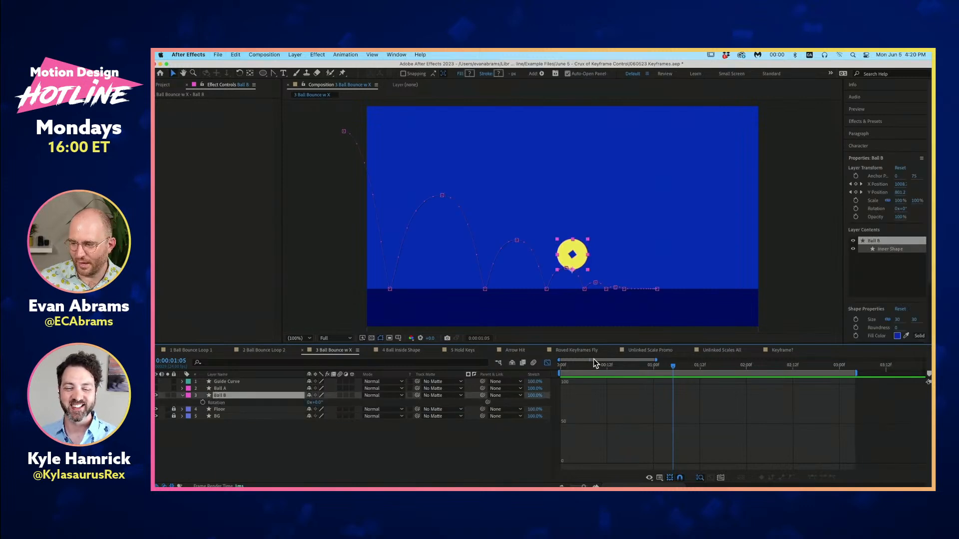
key("space")
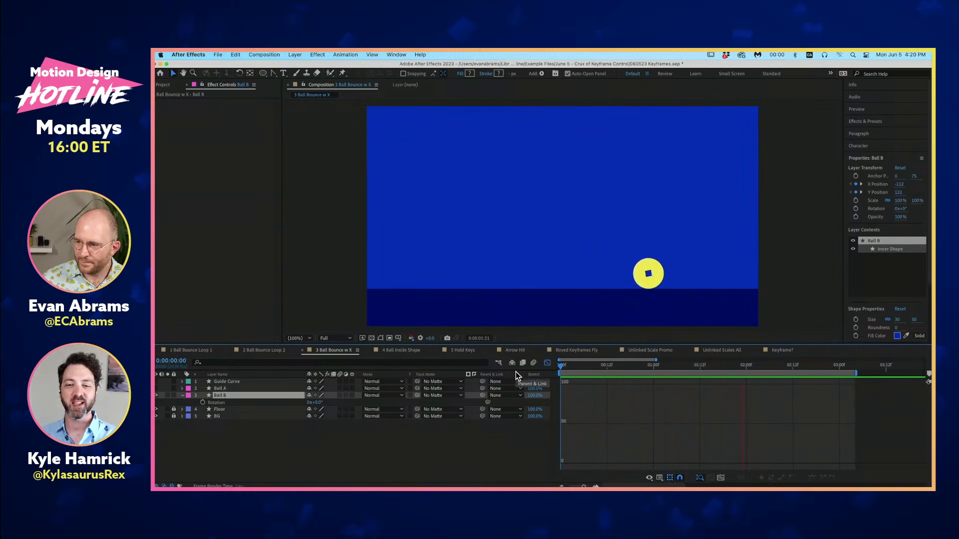
key("space")
left_click_drag(813, 367, 599, 402)
key("space")
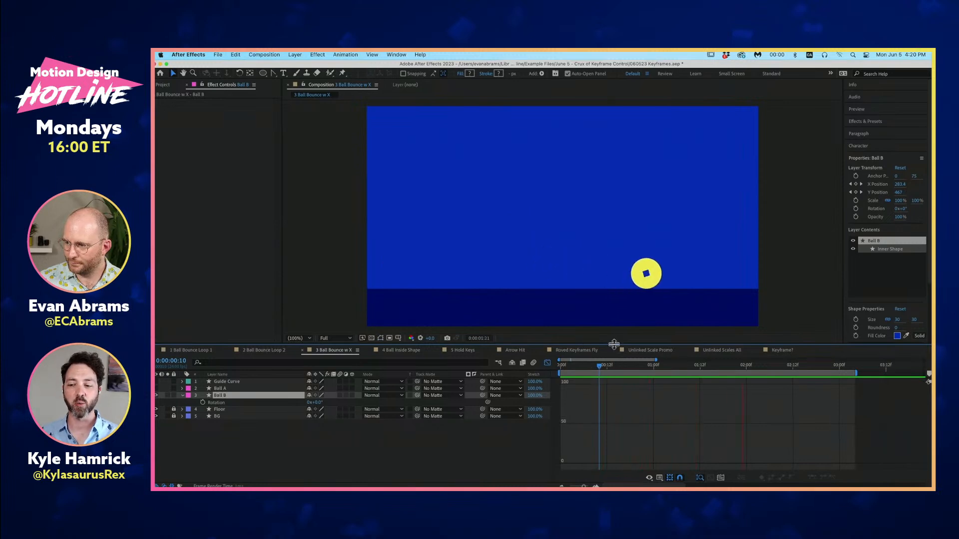
key("space")
left_click(708, 366)
key("space")
key("space")
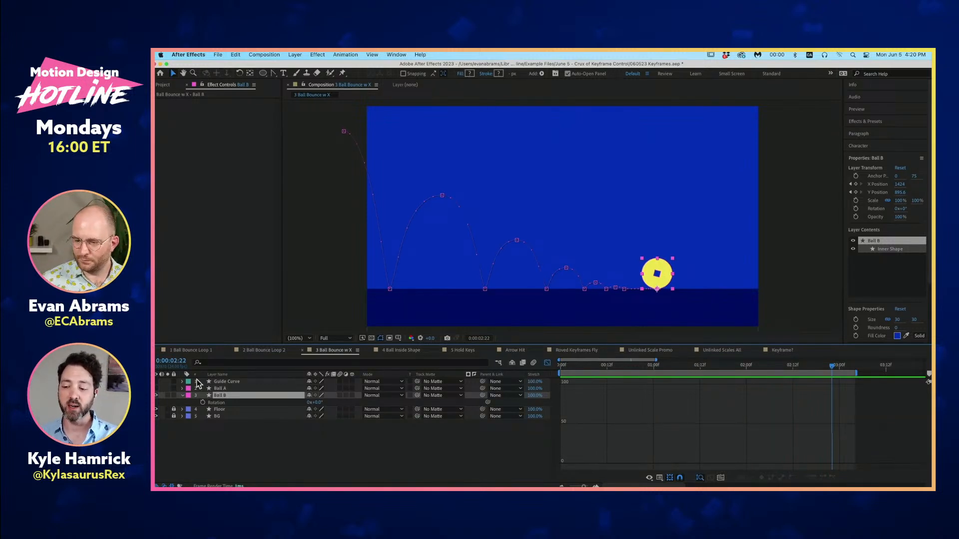
- Hide both ball layers, show only the Guide Curve layer, and scrub the timeline to watch its guide point move
left_click(209, 426)
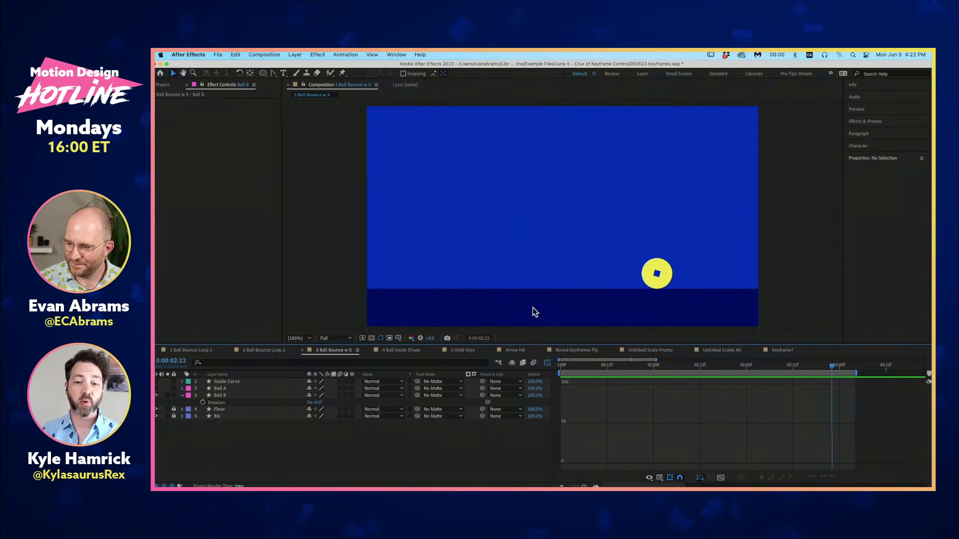
left_click_drag(624, 368, 651, 370)
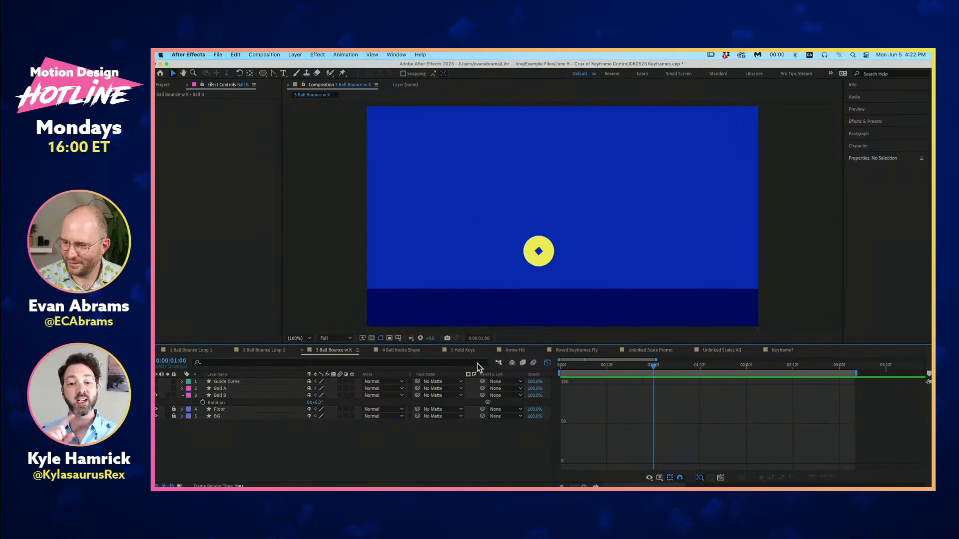
left_click(156, 388)
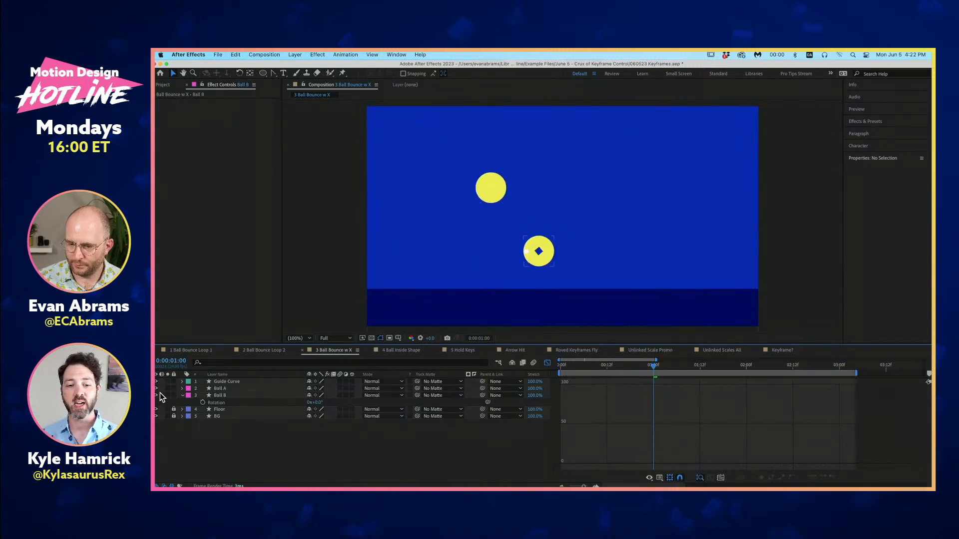
key("comma")
left_click(224, 388)
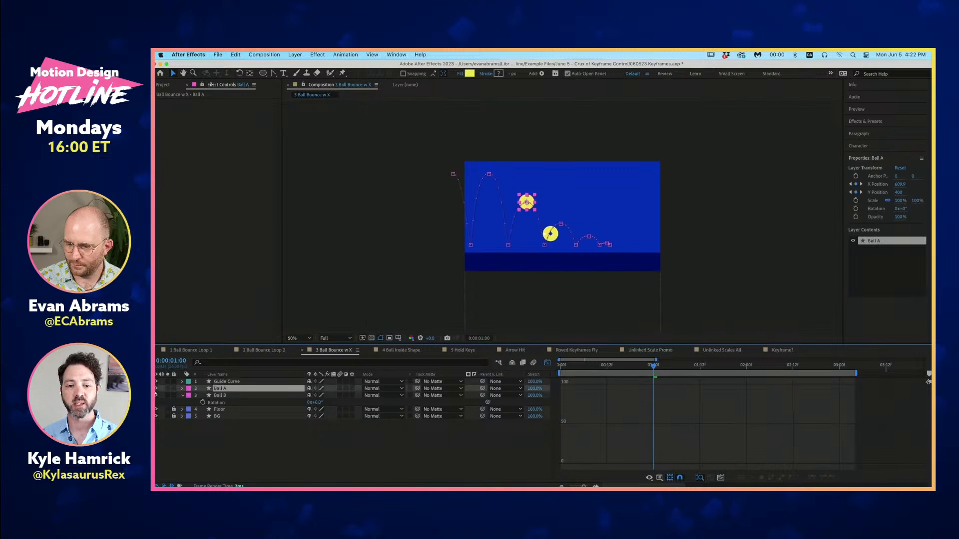
left_click_drag(156, 398, 157, 398)
left_click(232, 431)
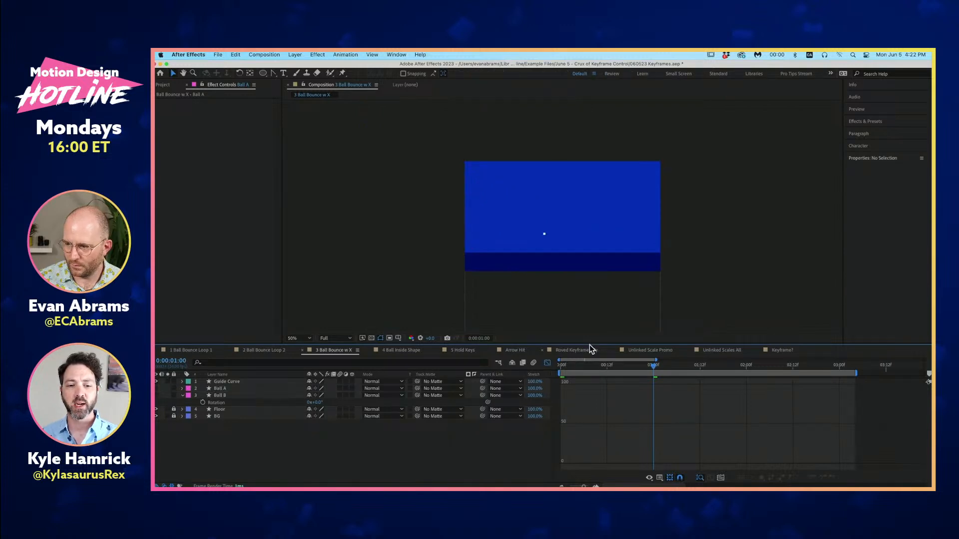
left_click_drag(569, 368, 650, 374)
scroll(571, 223, "up", 2)
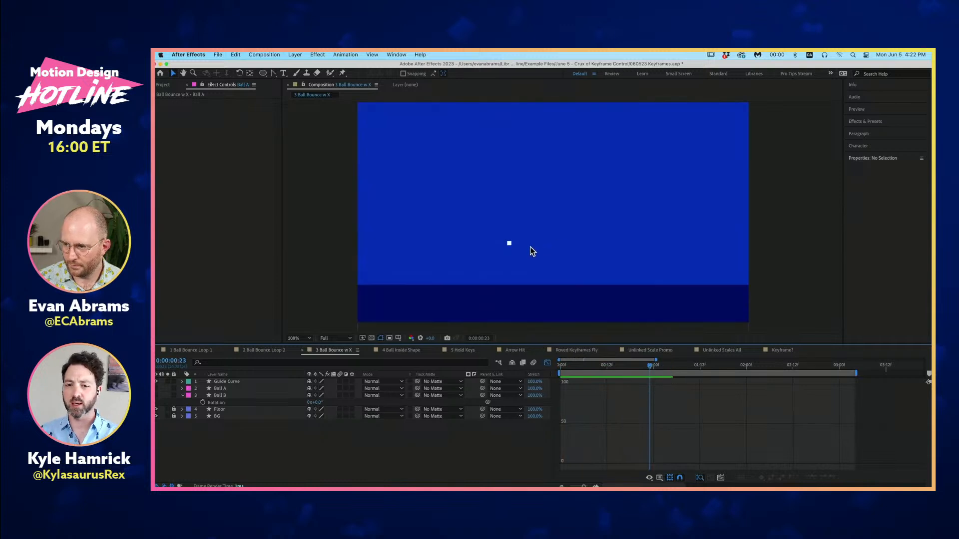
- Reveal the Guide Curve layer's position properties and display its X Position and Y Position curves together in the graph
left_click(510, 245)
mouse_move(620, 368)
left_mouse_down()
mouse_move(584, 367)
mouse_move(703, 375)
mouse_move(575, 374)
mouse_move(629, 382)
left_mouse_up()
key("p")
left_click(227, 388)
left_click(227, 395, "shift")
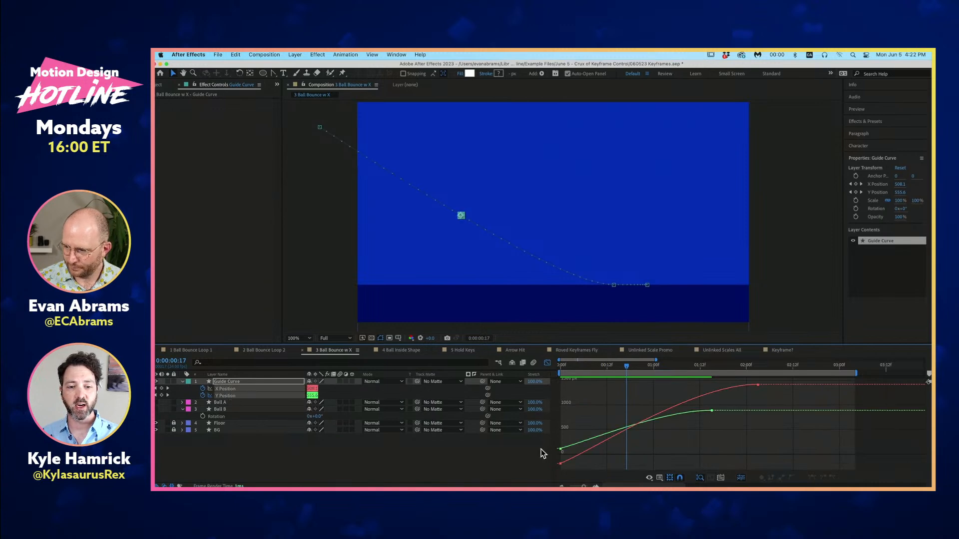
- Show Ball B again and graph its Y Position together with the Guide Curve's Y Position
left_click(156, 409)
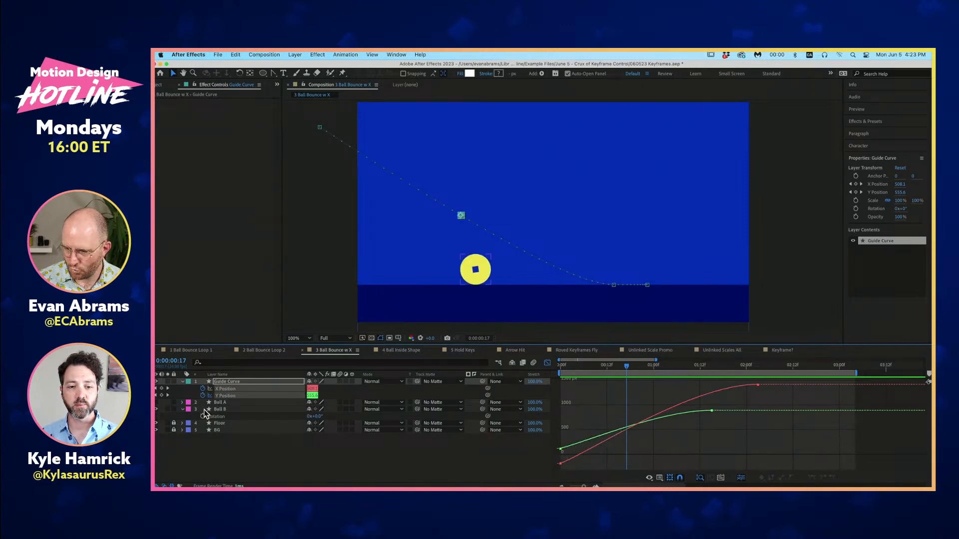
left_click(247, 410)
key("p")
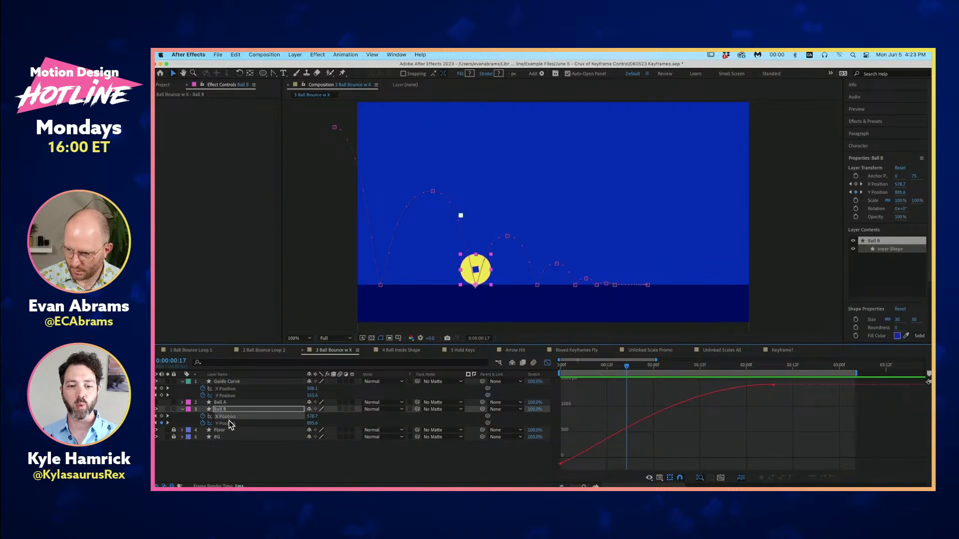
left_click(230, 423)
left_click(233, 396, "shift")
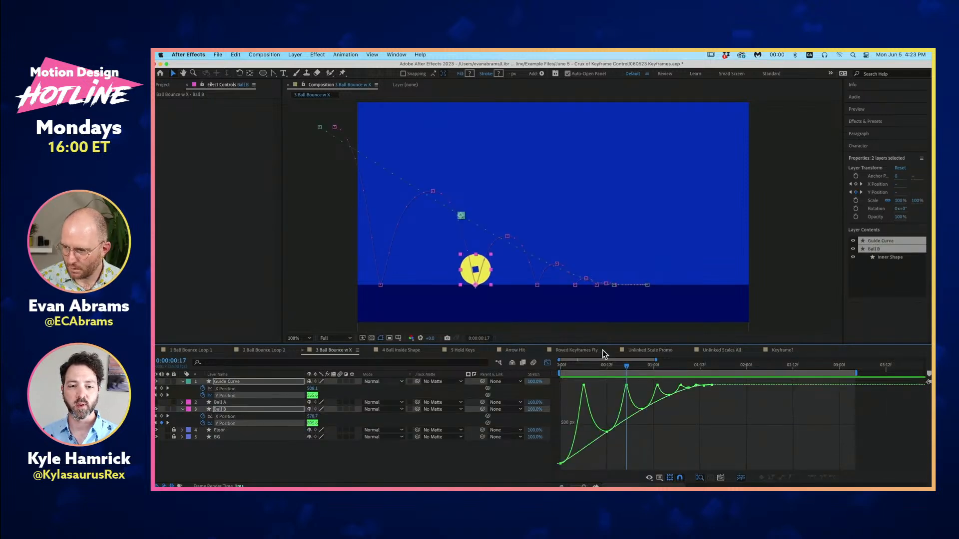
- Scrub and preview the bounce from the start, comparing Ball B's Y Position curve with the Guide Curve
scroll(651, 409, "up", 3, "alt")
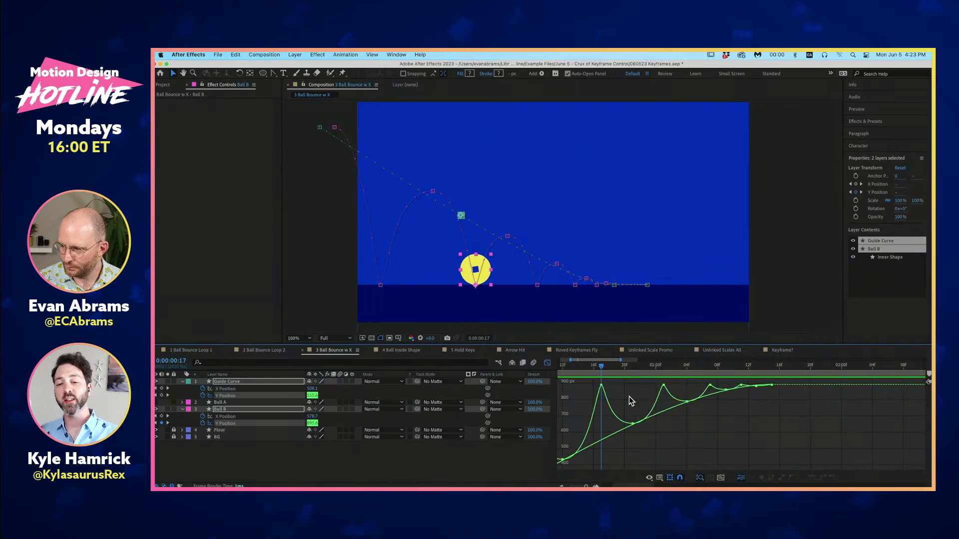
scroll(679, 392, "left", 3)
left_click_drag(560, 367, 607, 410)
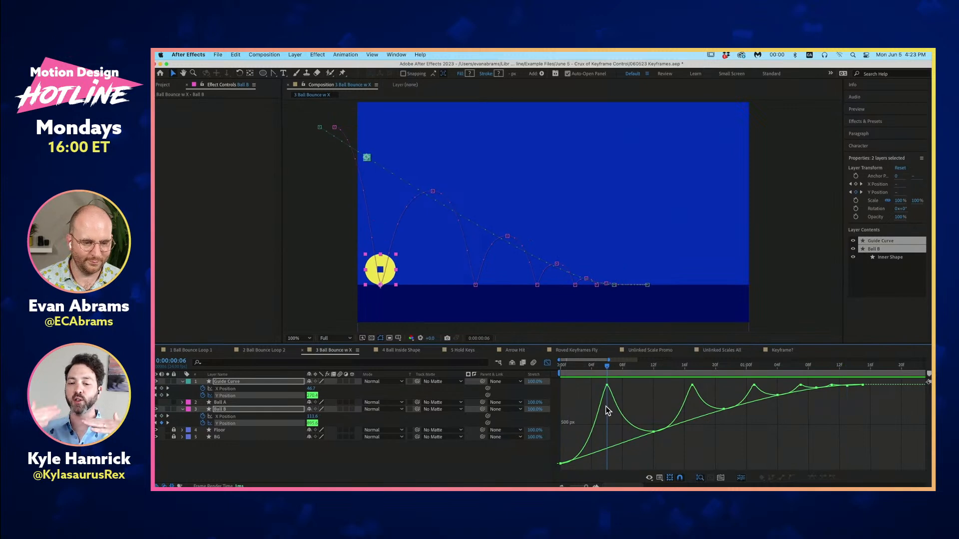
left_click_drag(607, 410, 593, 411)
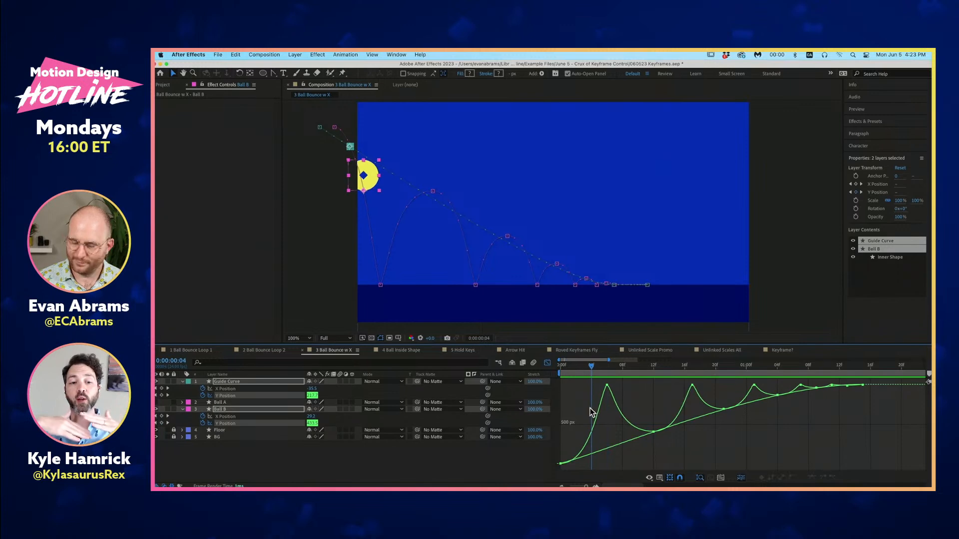
key("Home")
key("space")
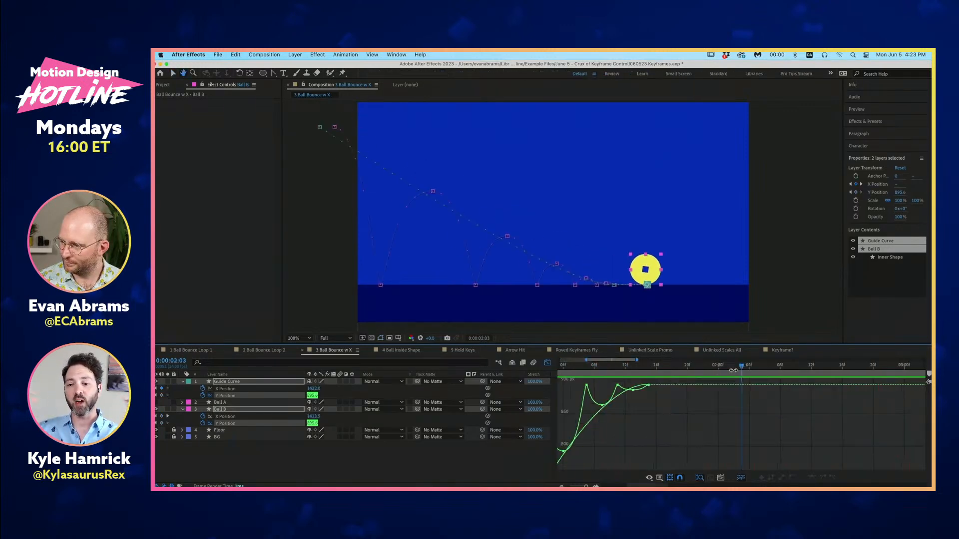
key("space")
left_click_drag(565, 387, 674, 374)
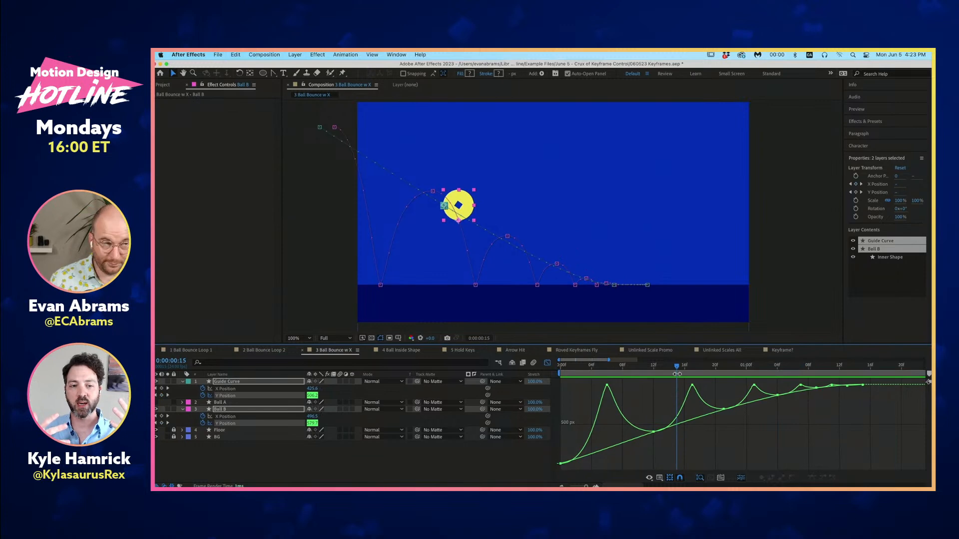
- Examine Ball B's Y Position keyframes at the successive bounce peaks against the Guide Curve, and deselect everything
mouse_move(656, 434)
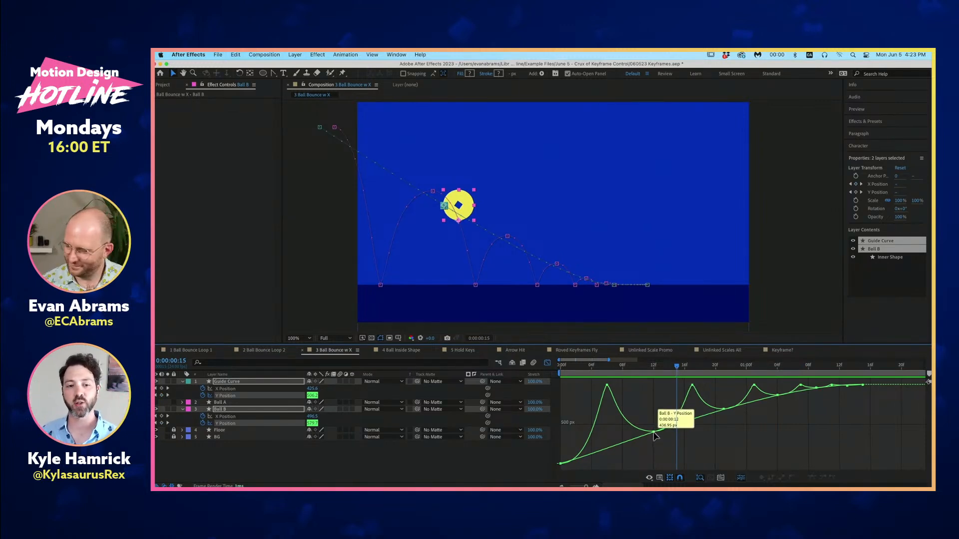
left_click(725, 411)
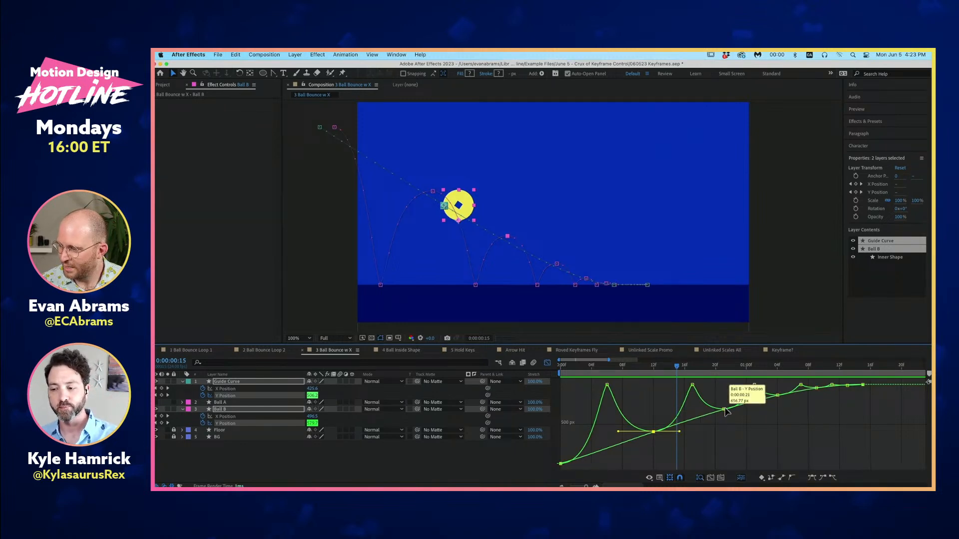
mouse_move(797, 396)
left_click_drag(777, 395, 782, 399)
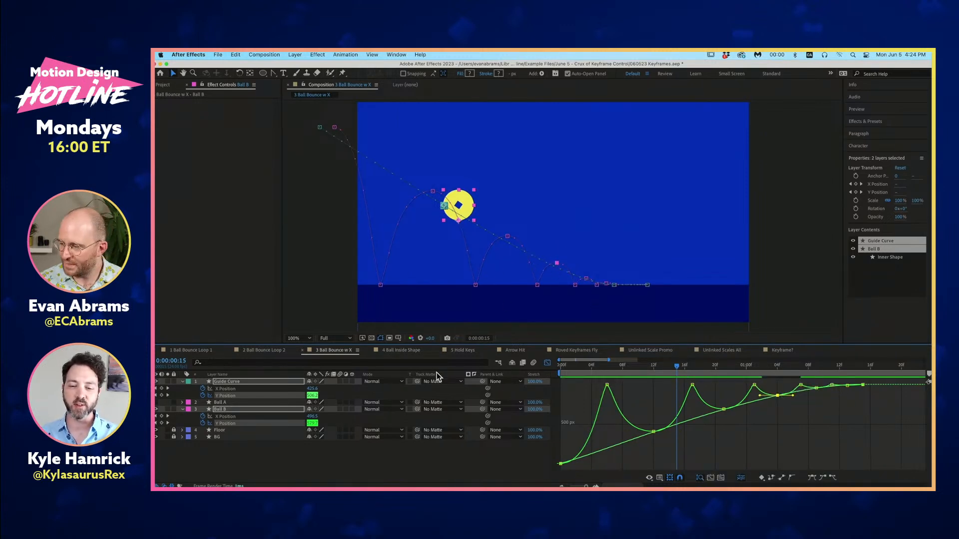
left_click(306, 443)
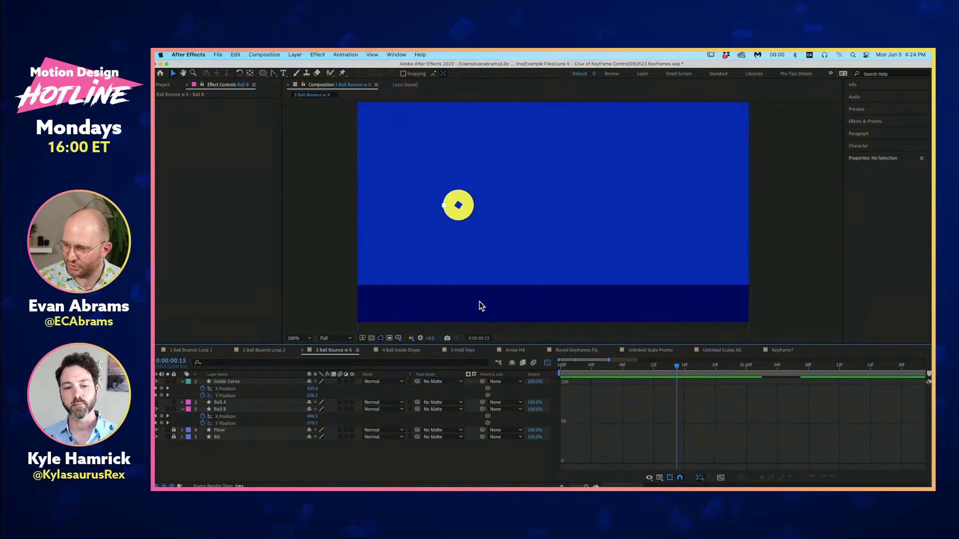
- Open the Arrow Hit composition, return to the first frame, and switch from the graph editor to layer bars with nothing selected
left_click(510, 351)
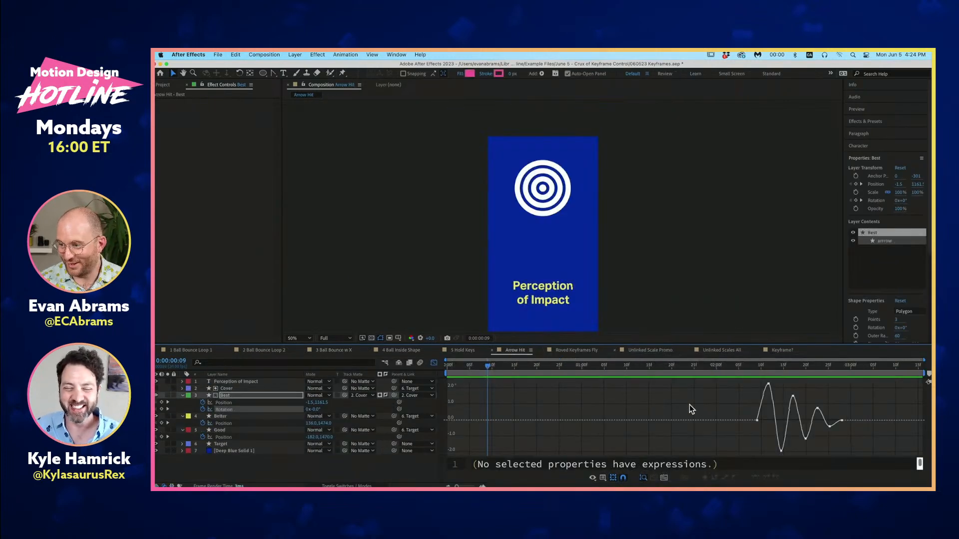
scroll(575, 276, "down", 1)
scroll(574, 276, "up", 1)
left_click_drag(575, 275, 585, 250)
key("Home")
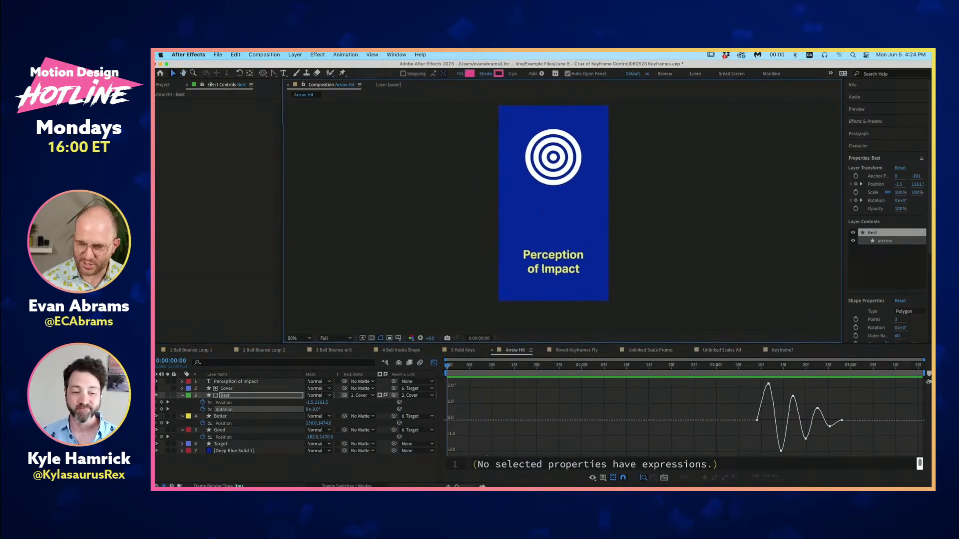
key("u")
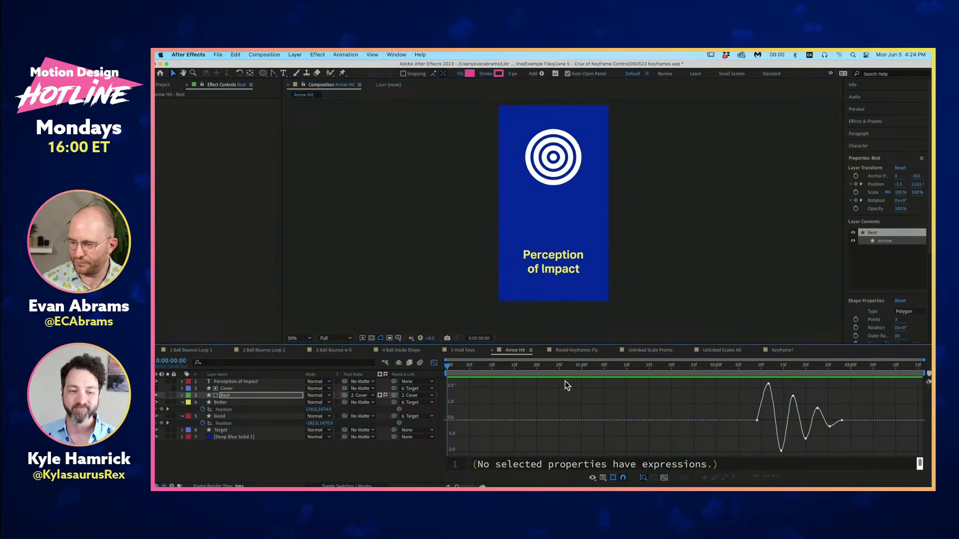
left_click(434, 363)
left_click(540, 447)
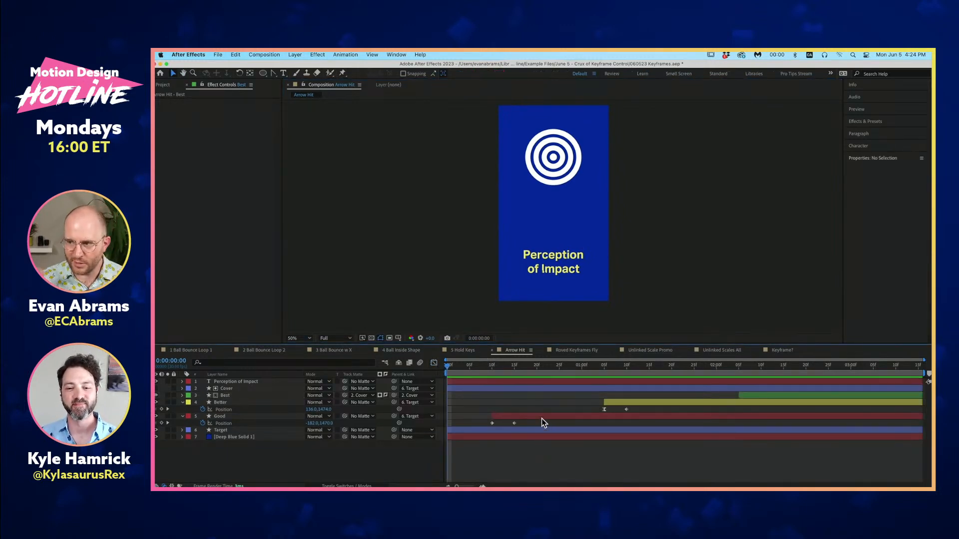
- Preview the arrow animation, return to the first frame, and reveal the Best layer's Position and Rotation keyframes
key("space")
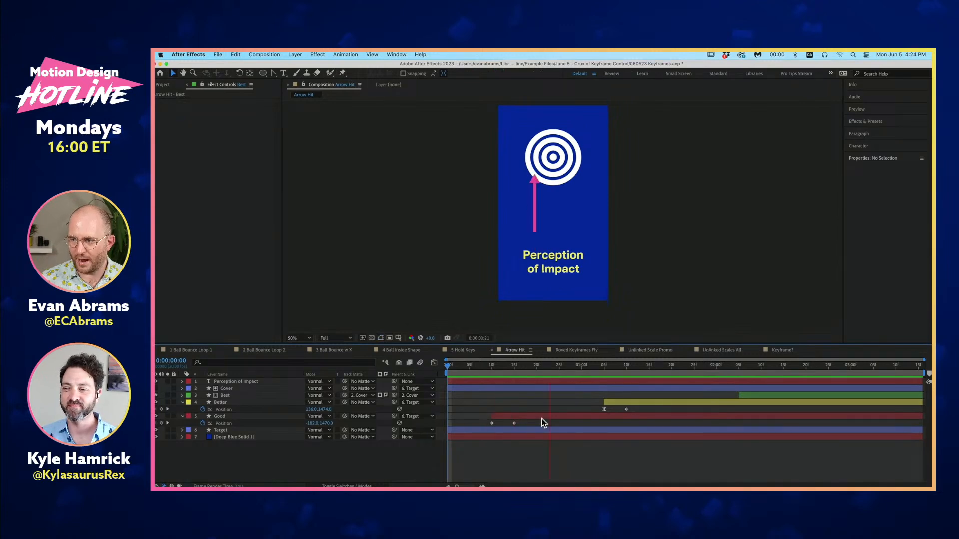
key("space")
key("Home")
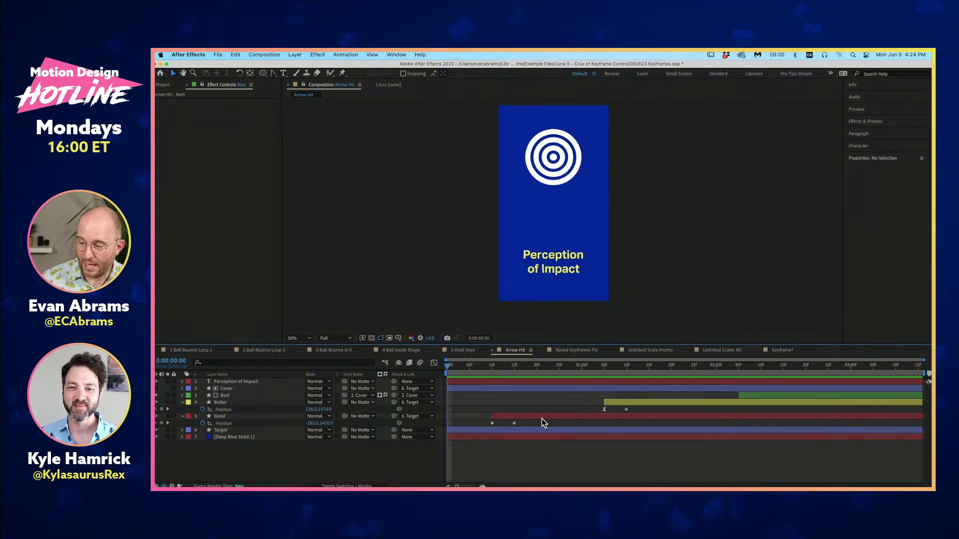
key("u")
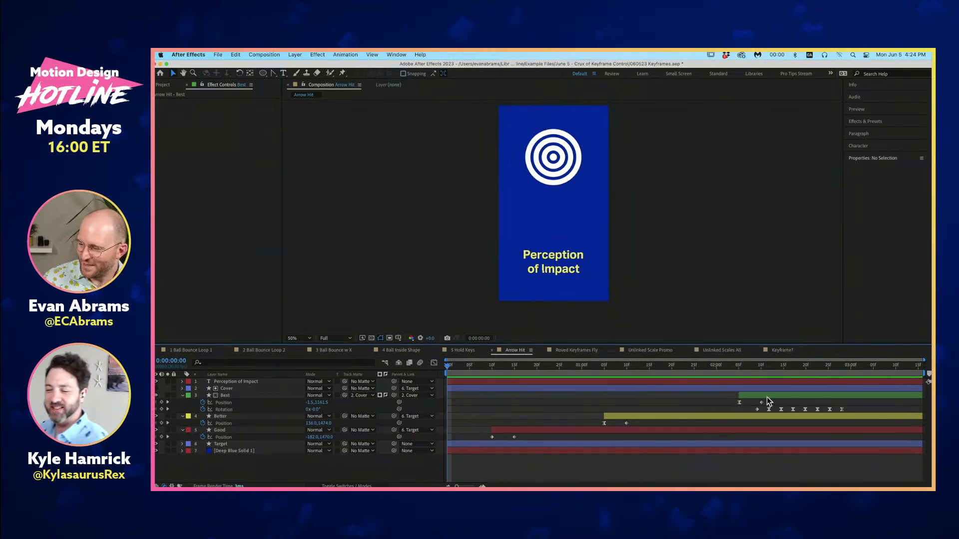
- Step frame by frame through the Good arrow's flight from its first Position keyframe at 0:00:00:10, and deselect the layer
left_click(493, 370)
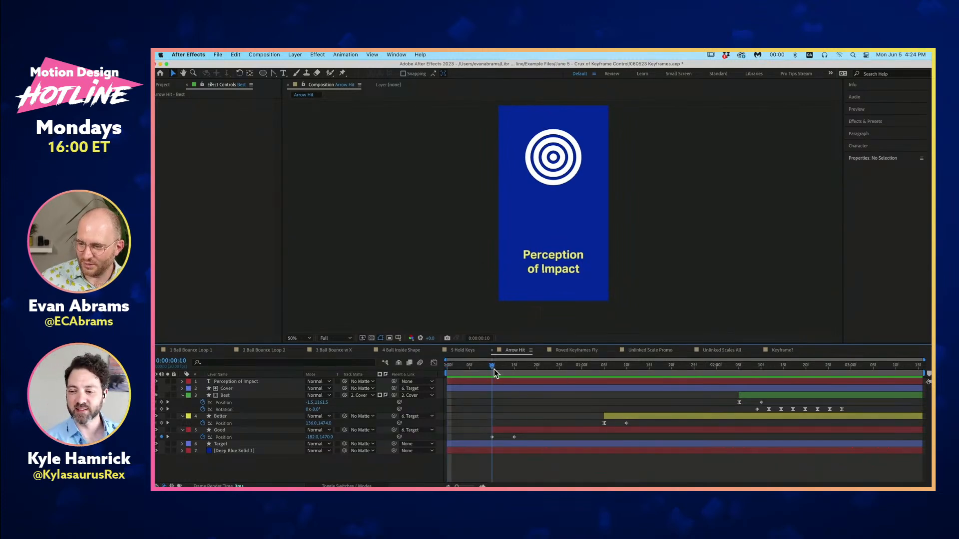
left_click(493, 433)
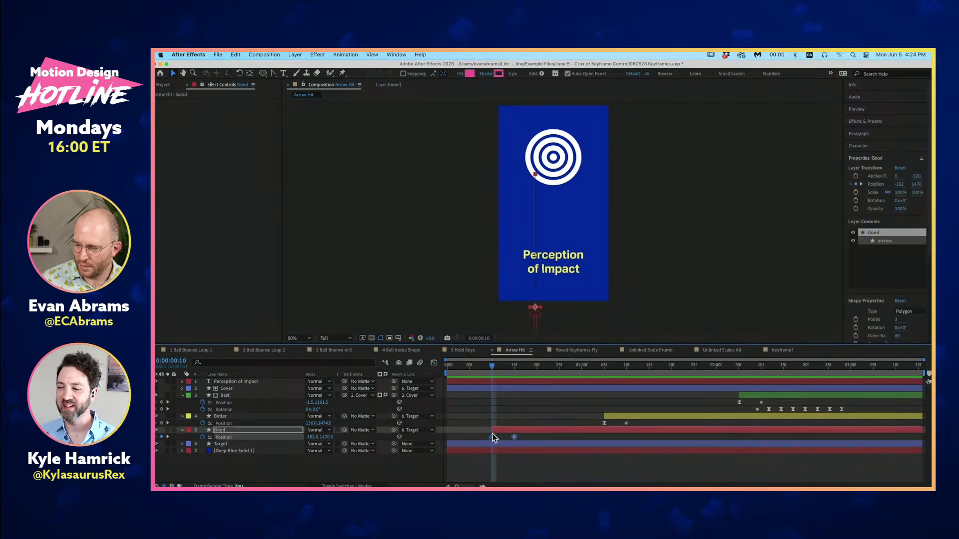
key("Page_Down")
key("Page_Down")
key("Page_Down")
key("Page_Down")
key("Page_Down")
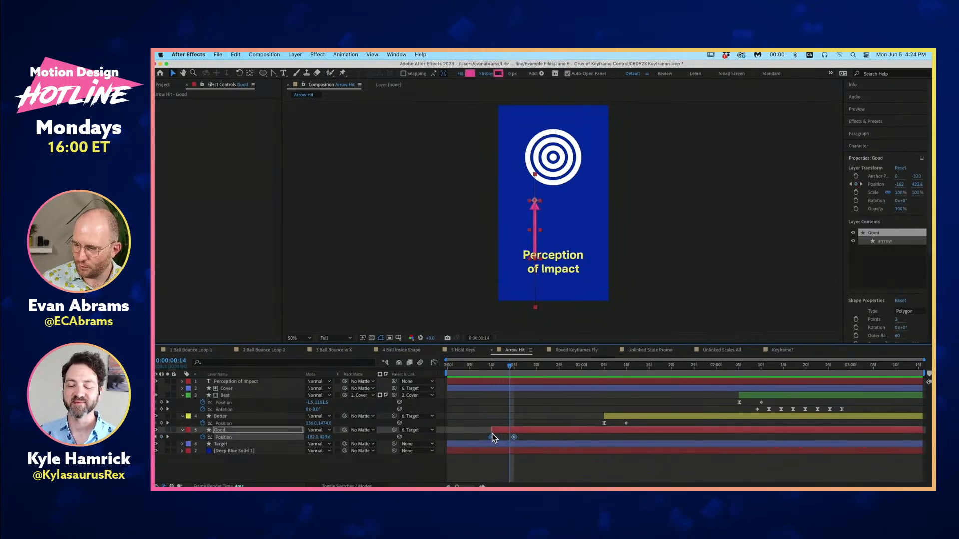
left_click(601, 394)
- Preview the Better arrow's flight from 0:00:01:05, and replay all three arrow hits from 0:00:00:09
left_click(603, 362)
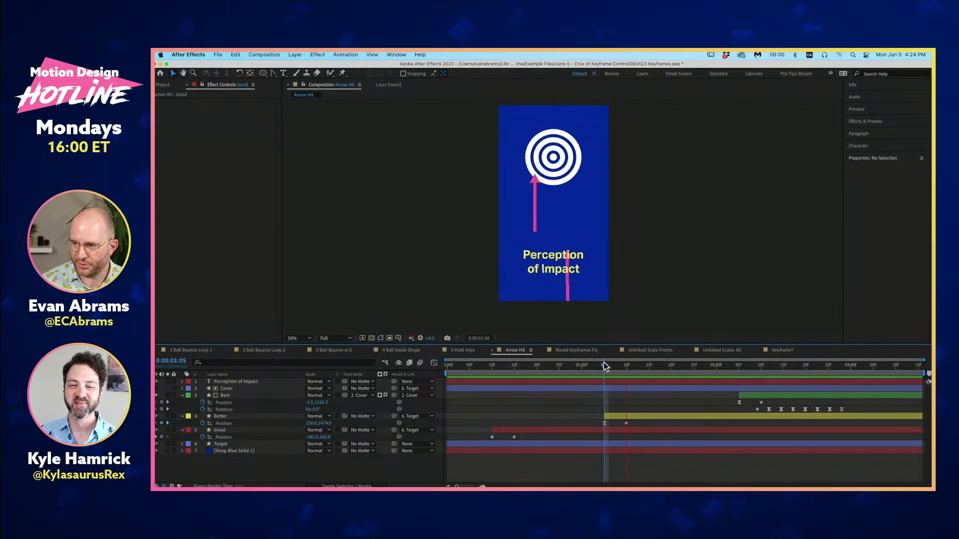
key("space")
left_click_drag(764, 368, 489, 452)
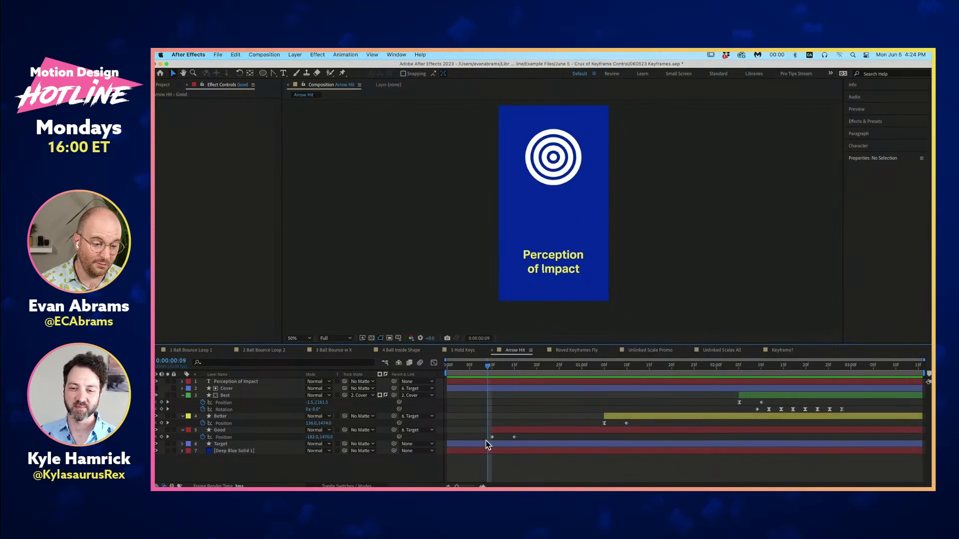
key("space")
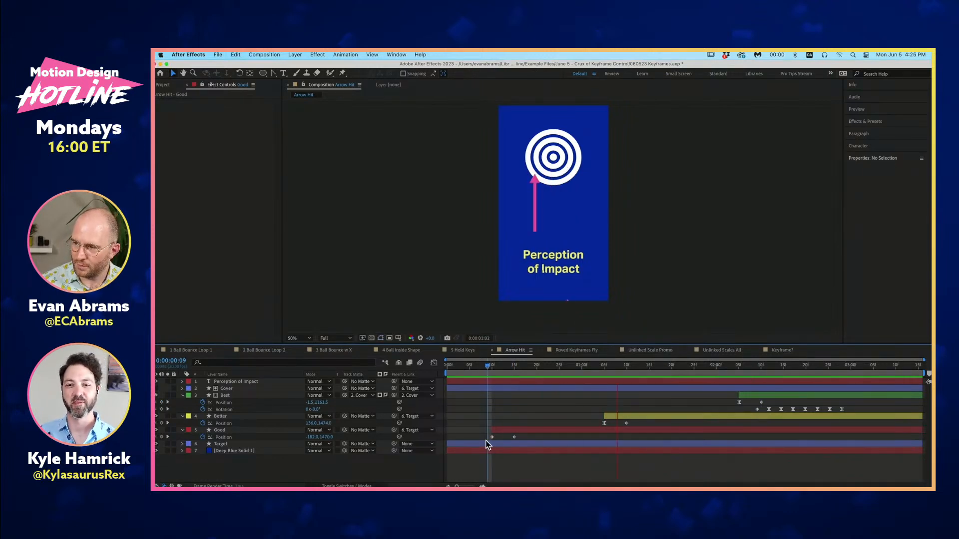
key("space")
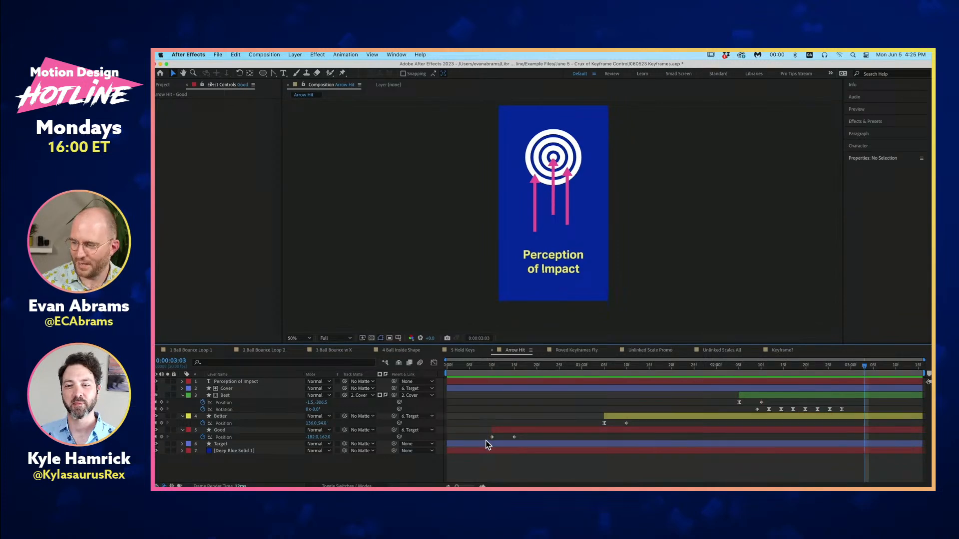
- Preview the Good arrow's hit from the first frame, and scrub into the Better arrow's flight at 0:00:01:07
key("Home")
key("space")
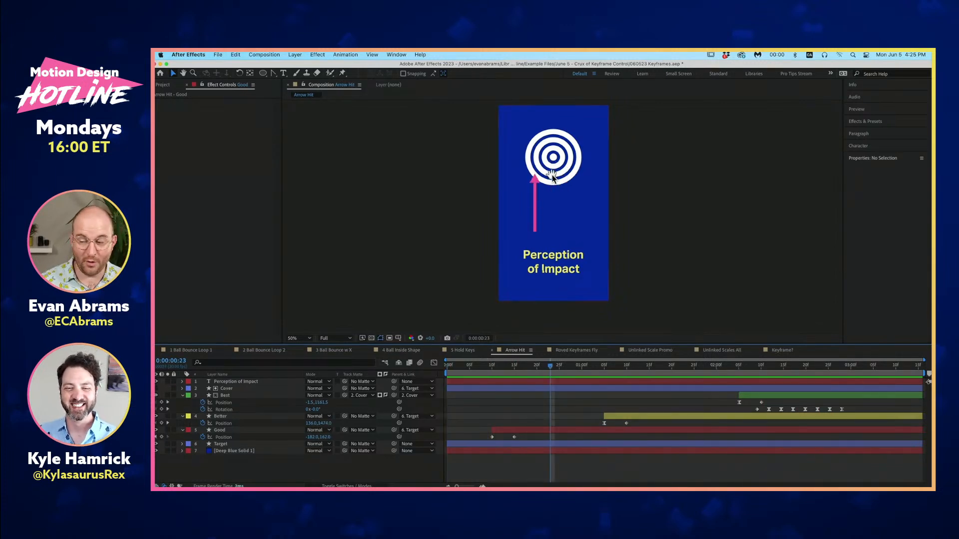
left_click_drag(608, 366, 612, 375)
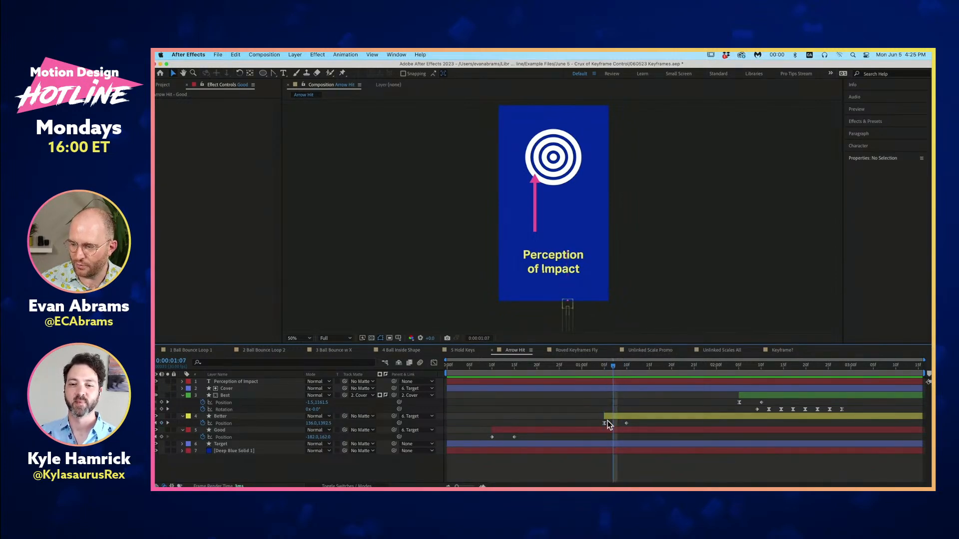
- Select the Better layer's first Position keyframe and display its speed graph in the Graph Editor
left_click(604, 423)
key("shift+F3")
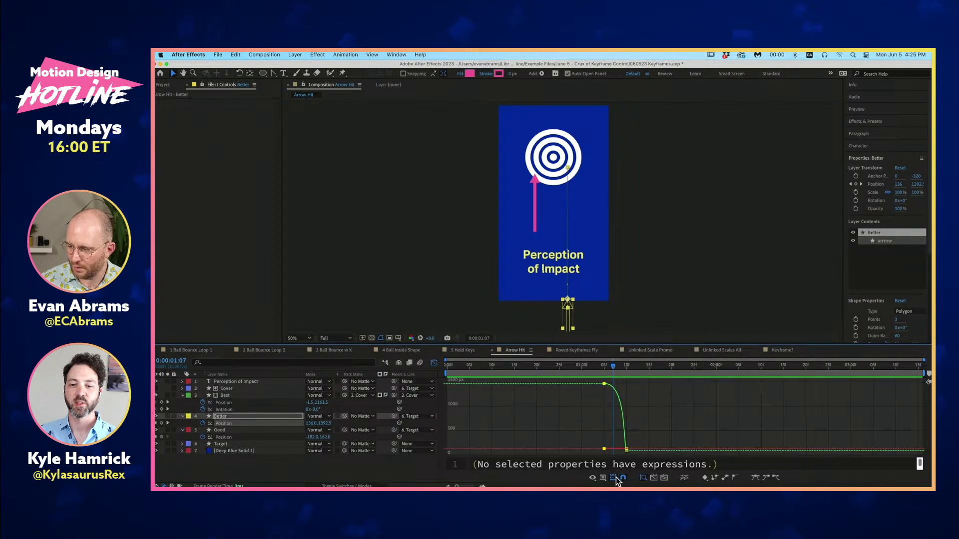
left_click(603, 479)
left_click(615, 410)
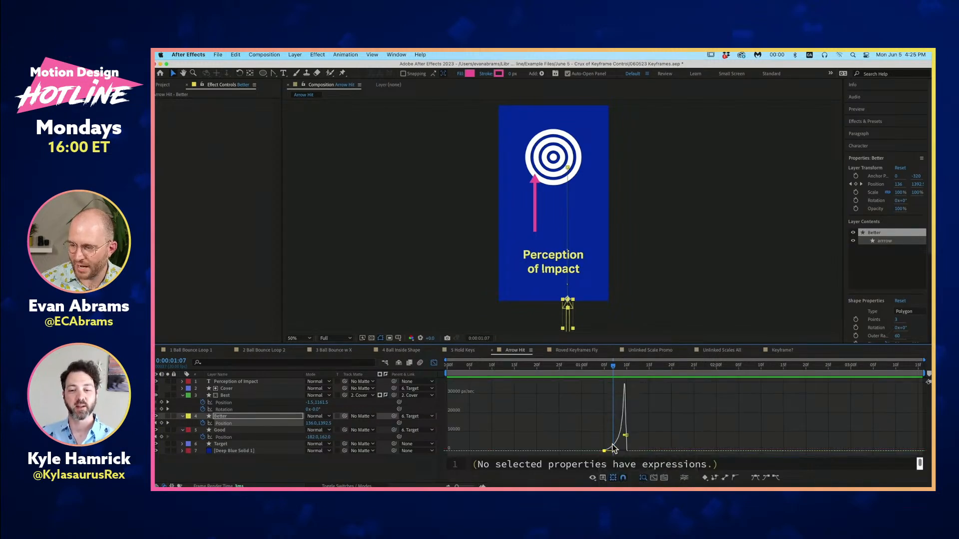
- Scrub along the Better arrow's speed curve, deselect the layer, and preview the arrow's hit
scroll(642, 443, "up", 3)
left_click_drag(634, 451, 619, 451)
left_click_drag(584, 370, 605, 371)
left_click_drag(619, 451, 613, 451)
left_click(572, 411)
left_click(692, 303)
key("space")
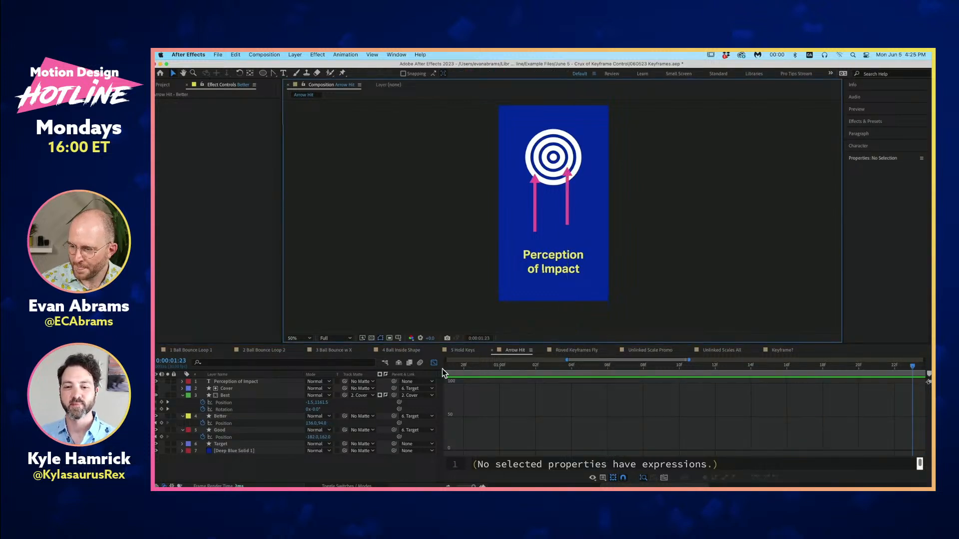
- Return the timeline to layer bars, scrub to 0:00:01:10, and preview the Good and Better arrow hits from the first frame
left_click(434, 363)
left_click_drag(585, 372, 684, 387)
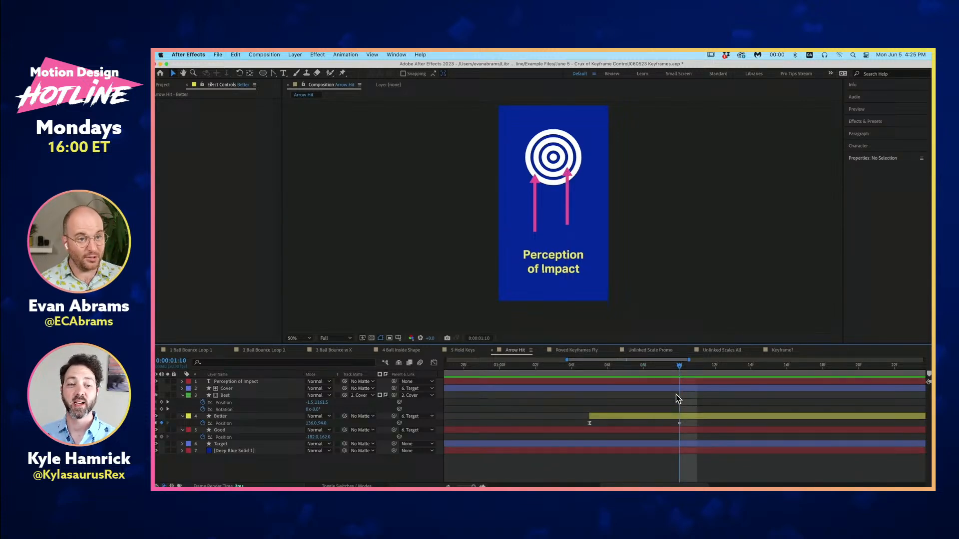
key("Home")
key("space")
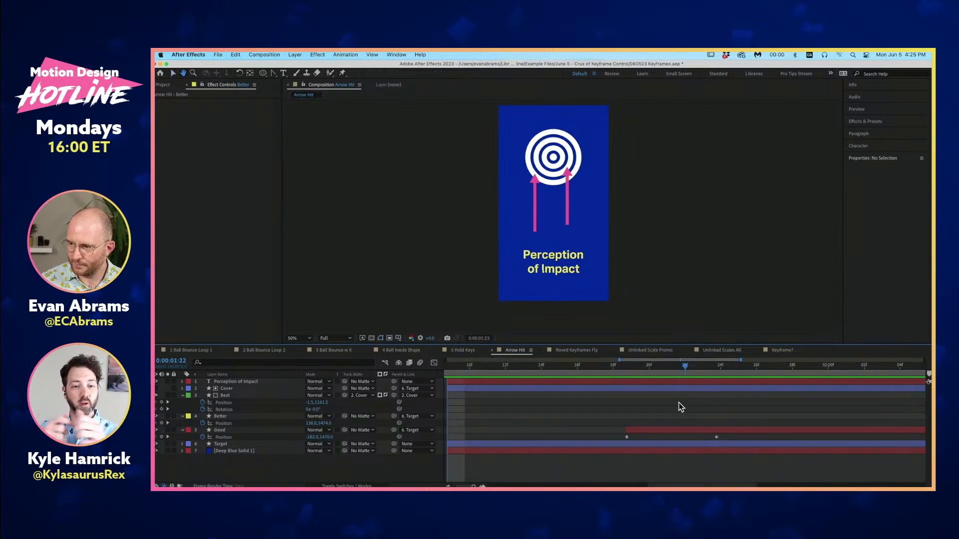
key("space")
scroll(657, 419, "down", 5)
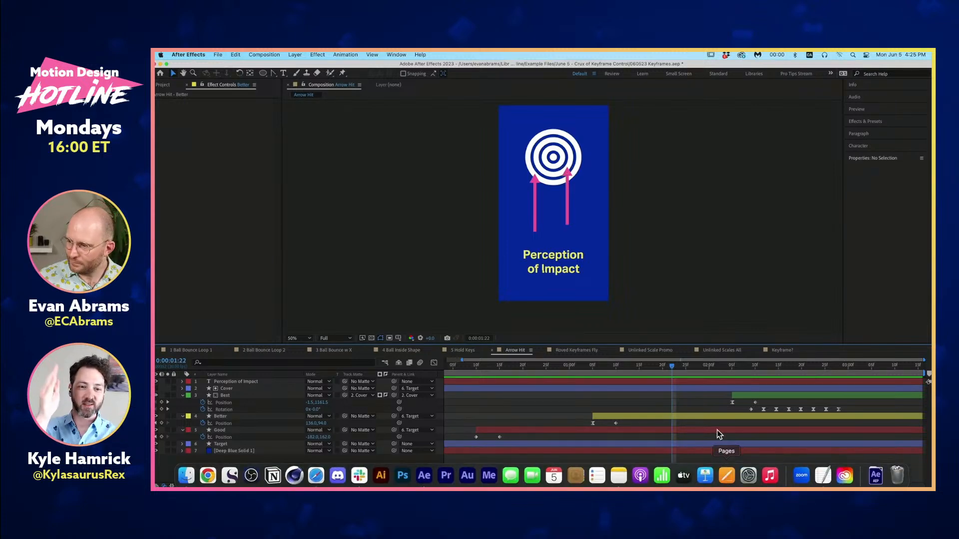
- Replay the Better arrow's hit several times from its first Position keyframe at 0:00:01:05
mouse_move(589, 368)
left_mouse_down()
mouse_move(619, 376)
mouse_move(620, 387)
mouse_move(591, 371)
left_mouse_up()
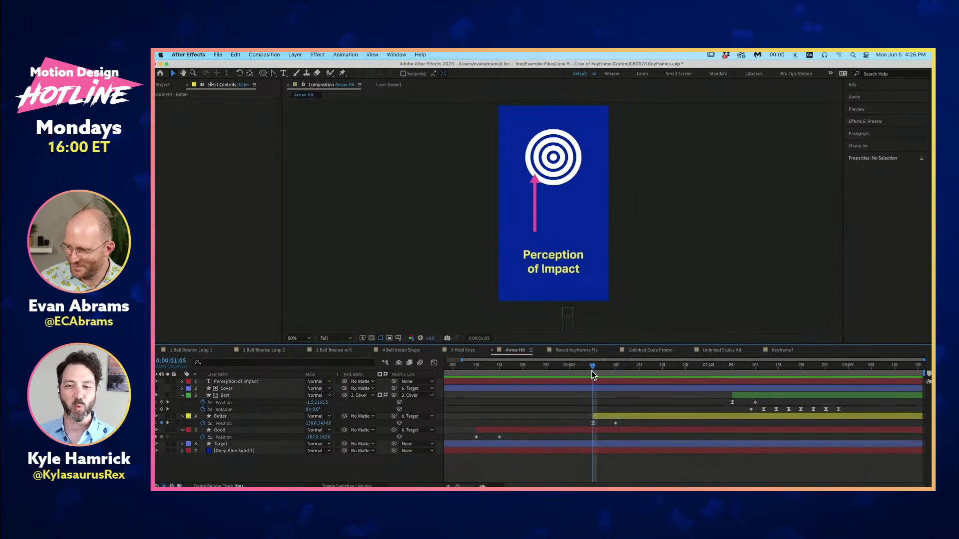
key("space")
key("space")
left_click(592, 370)
key("space")
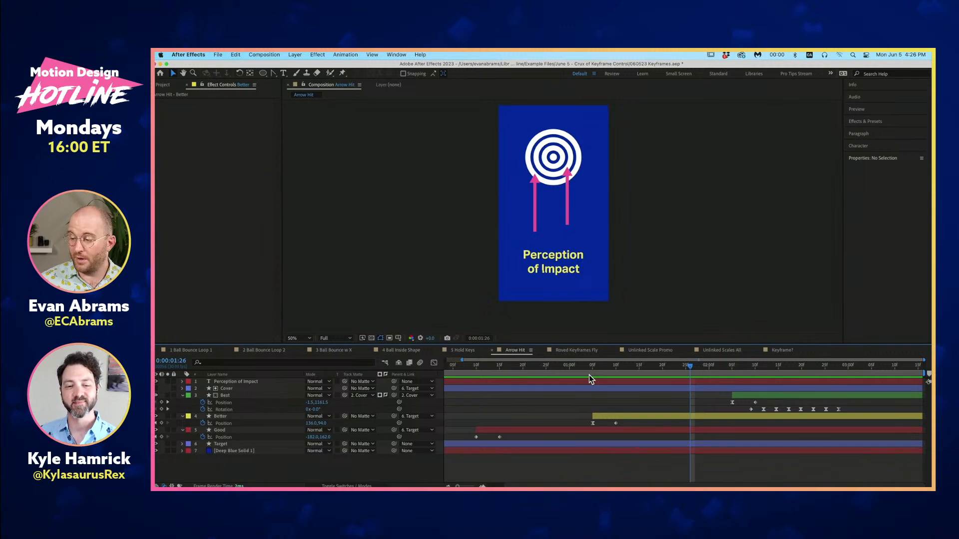
left_click(590, 370)
key("space")
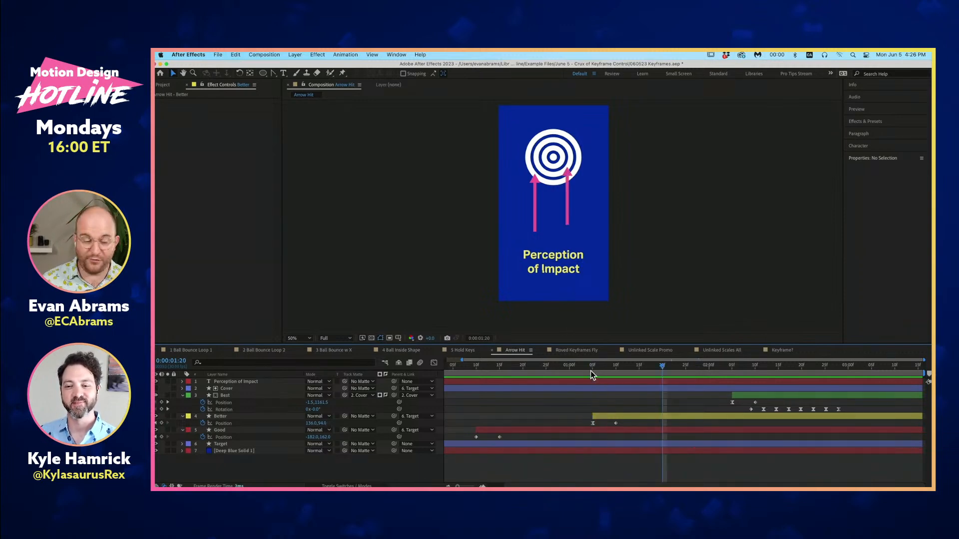
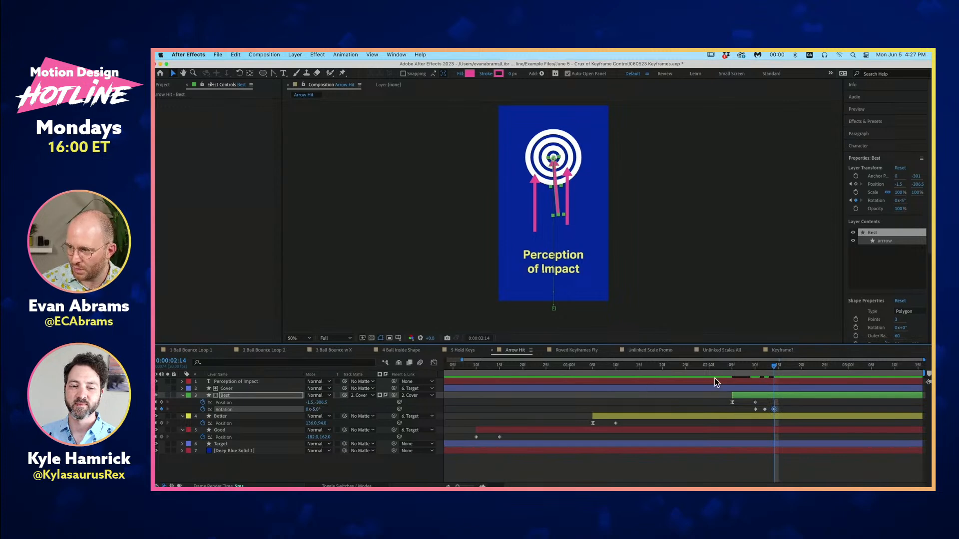
- Display the value graph of the Best layer's Rotation in the Graph Editor and deselect its keyframes
left_click(434, 363)
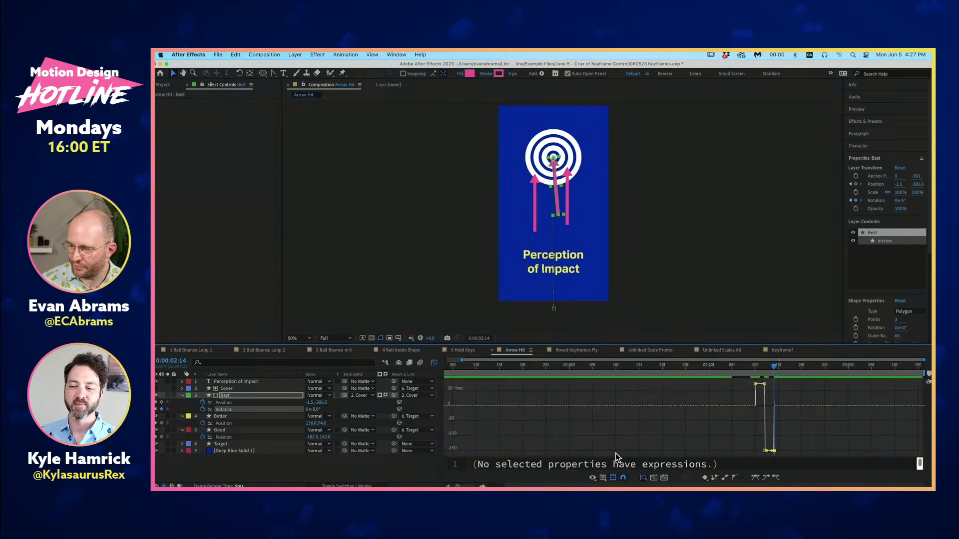
left_click(603, 476)
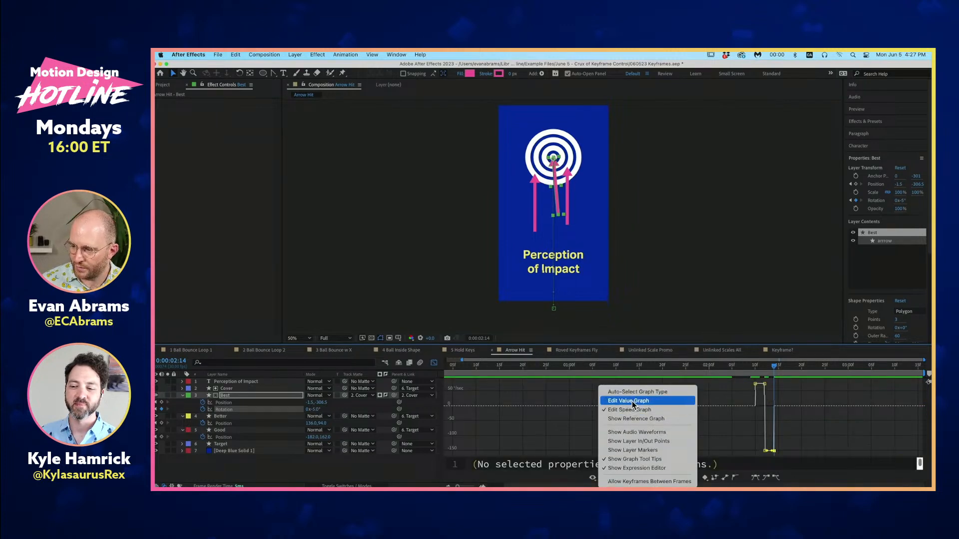
left_click(631, 401)
left_click(769, 407)
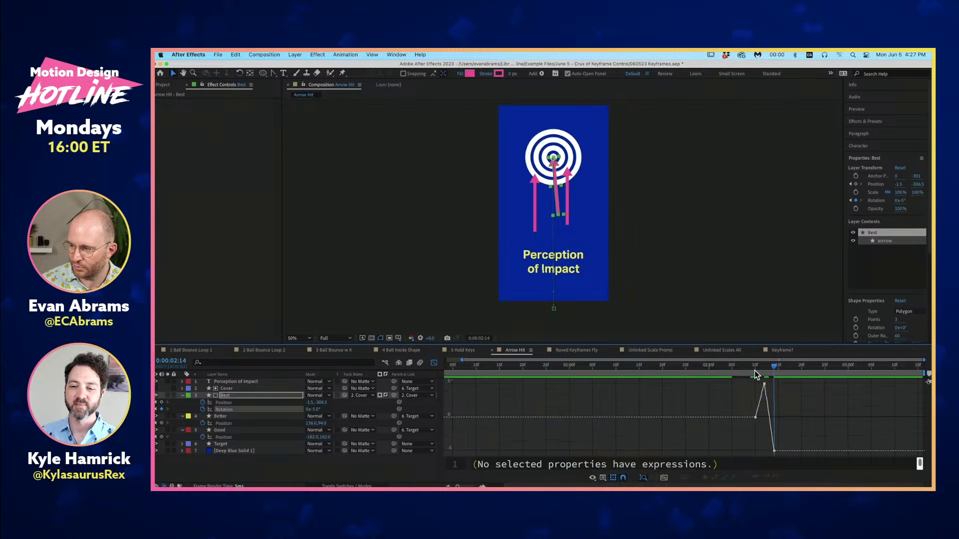
- Move the current time to 0:00:02:16 and copy the Best layer's two Rotation swing keyframes at 5° and -5°
left_click_drag(755, 371, 606, 451)
scroll(784, 402, "up", 4)
key("Page_Down")
key("Page_Down")
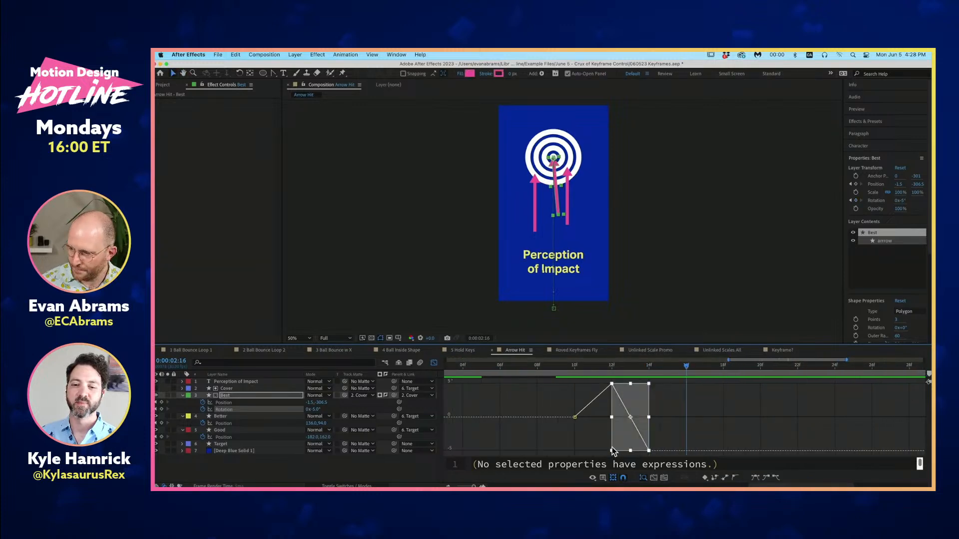
key("ctrl+c")
key("ctrl+v")
key("Page_Down")
key("Page_Down")
key("ctrl+v")
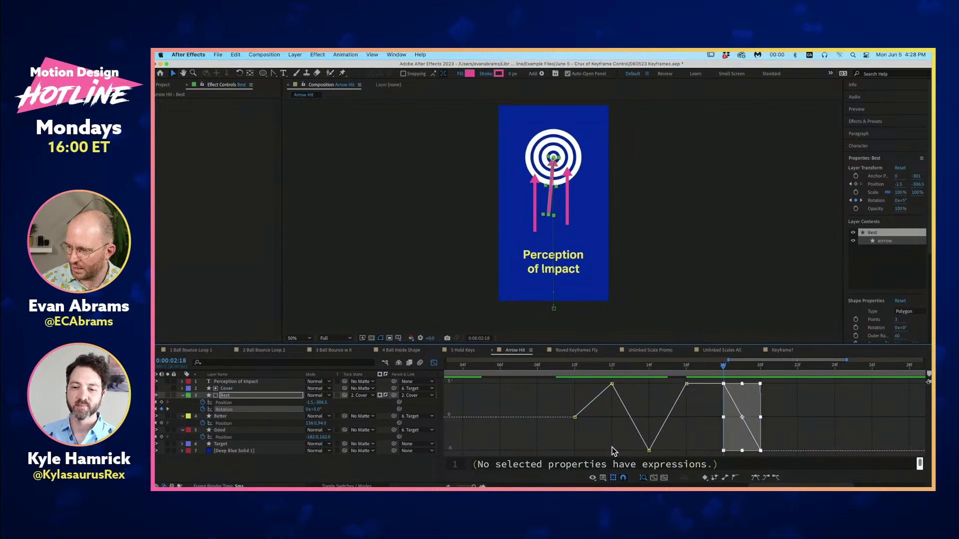
key("Delete")
key("Page_Down")
key("ctrl+v")
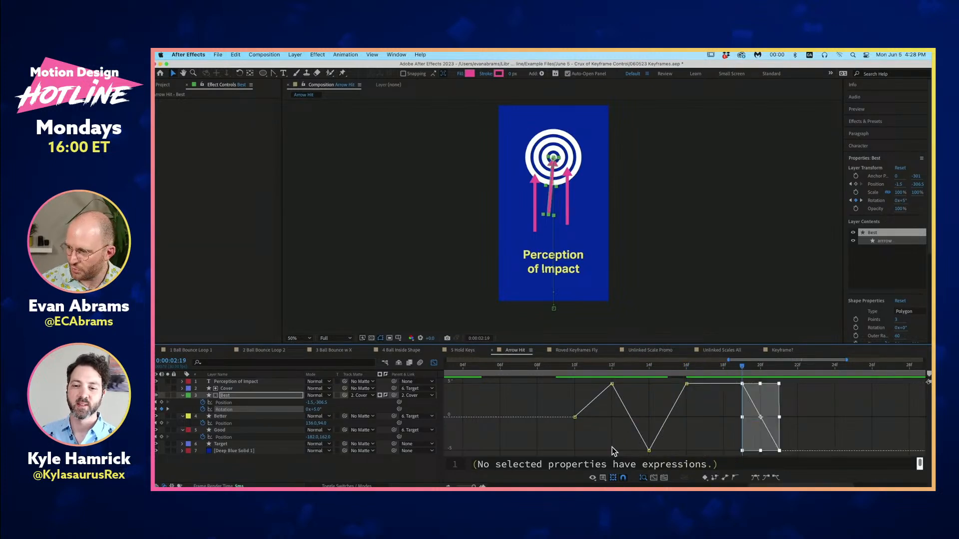
key("Page_Up")
key("Page_Up")
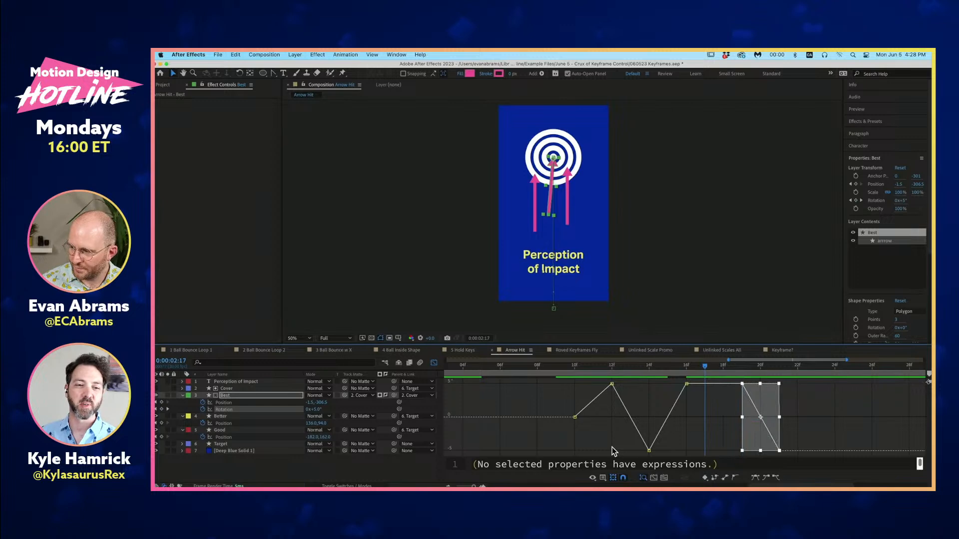
key("Page_Down")
key("ctrl+v")
key("Page_Up")
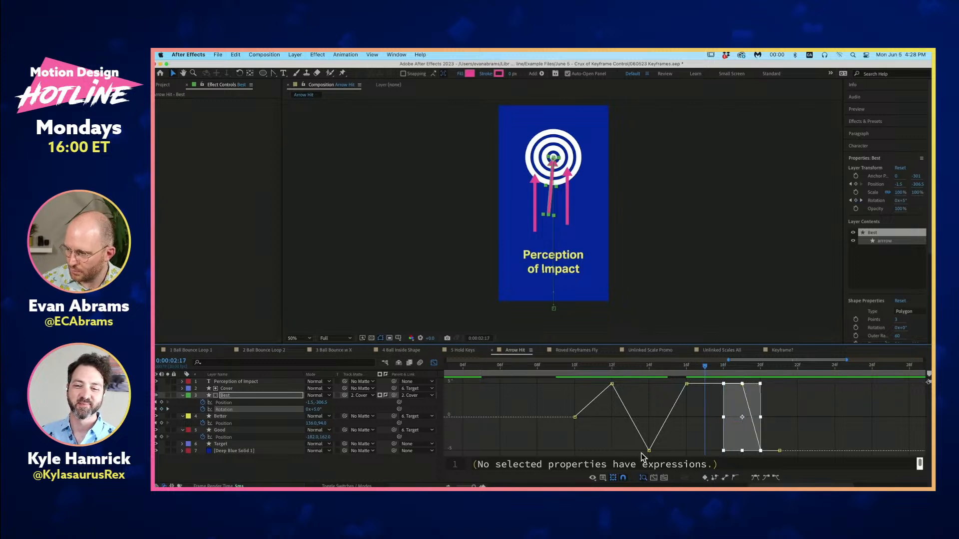
key("Page_Down")
key("ctrl+v")
key("ctrl+z")
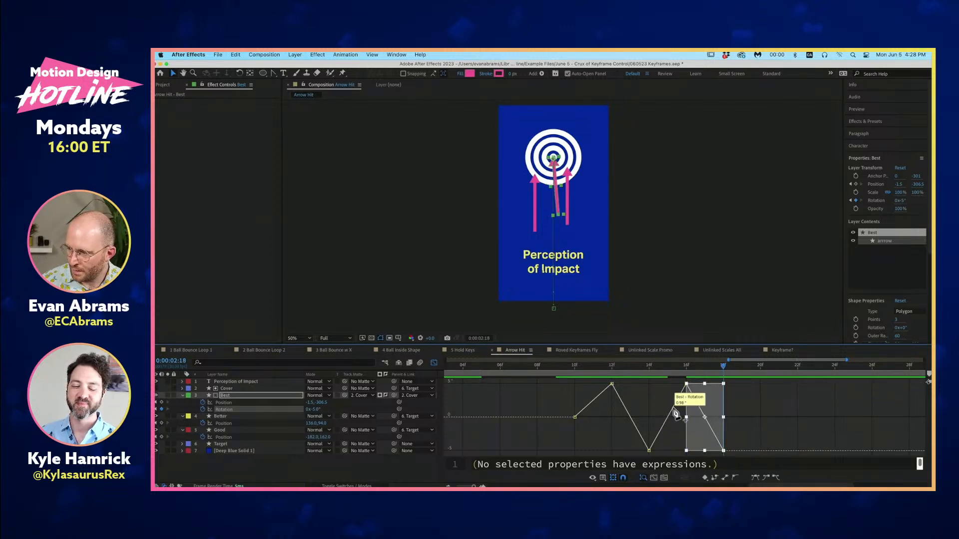
left_click(744, 413)
key("ctrl+z")
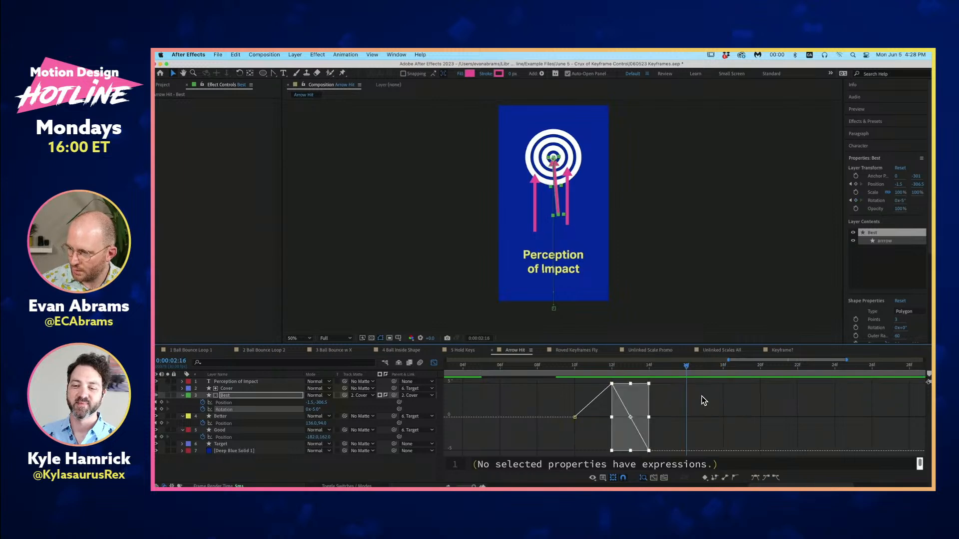
- Paste the copied Rotation swing keyframes at 0:00:02:16, 0:00:02:20 and 0:00:02:24, and deselect them
left_click(700, 396)
left_click_drag(660, 383, 595, 456)
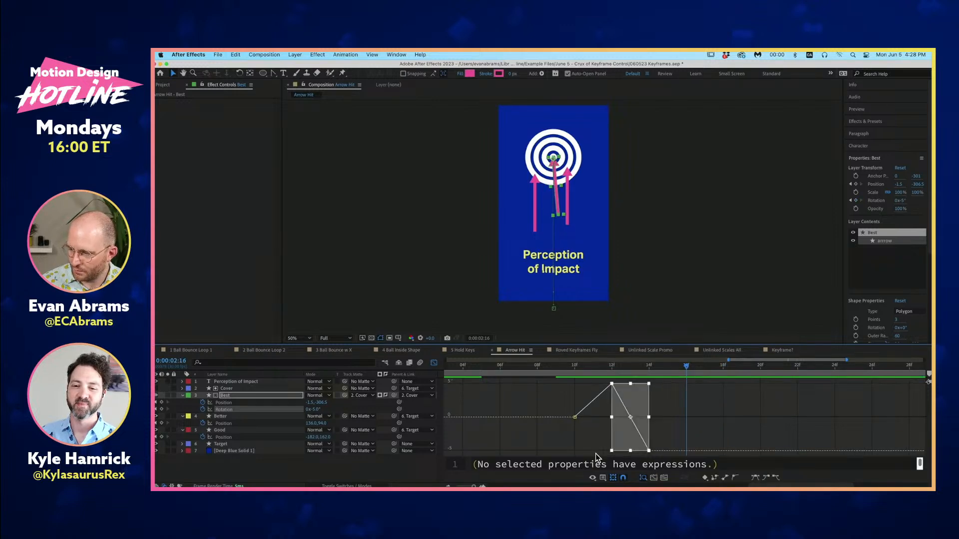
key("ctrl+v")
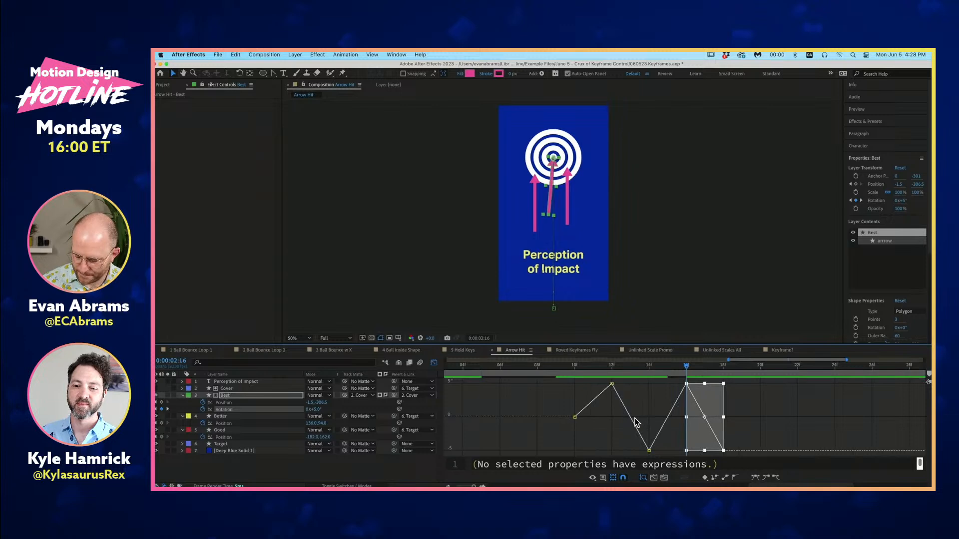
key("Page_Down")
key("Page_Down")
key("Page_Down")
key("Page_Down")
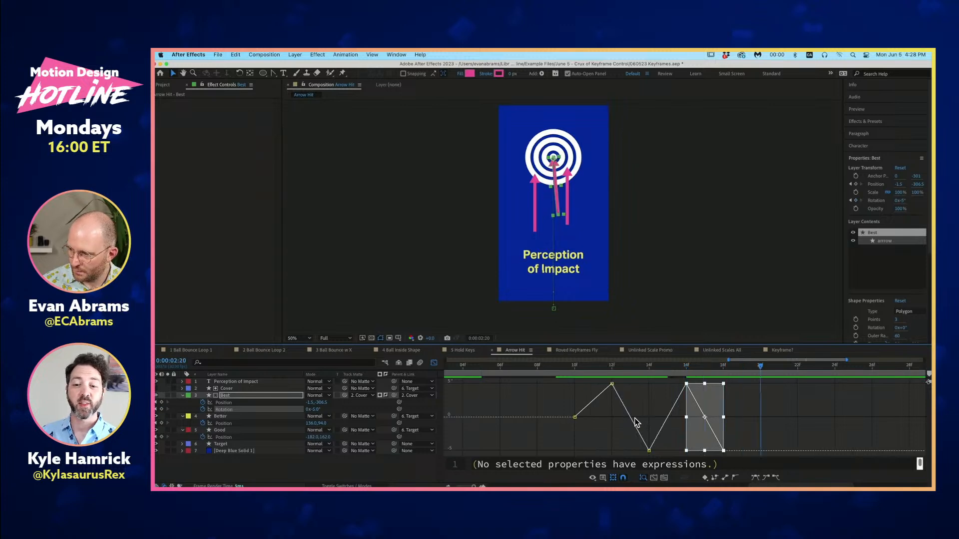
key("ctrl+v")
key("Page_Down")
key("Page_Down")
key("Page_Down")
key("Page_Down")
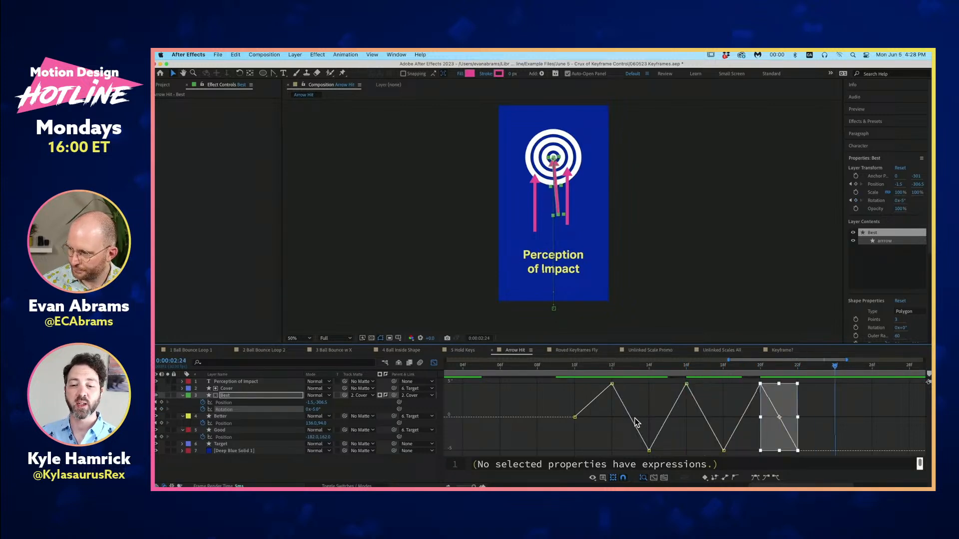
key("ctrl+v")
left_click(880, 446)
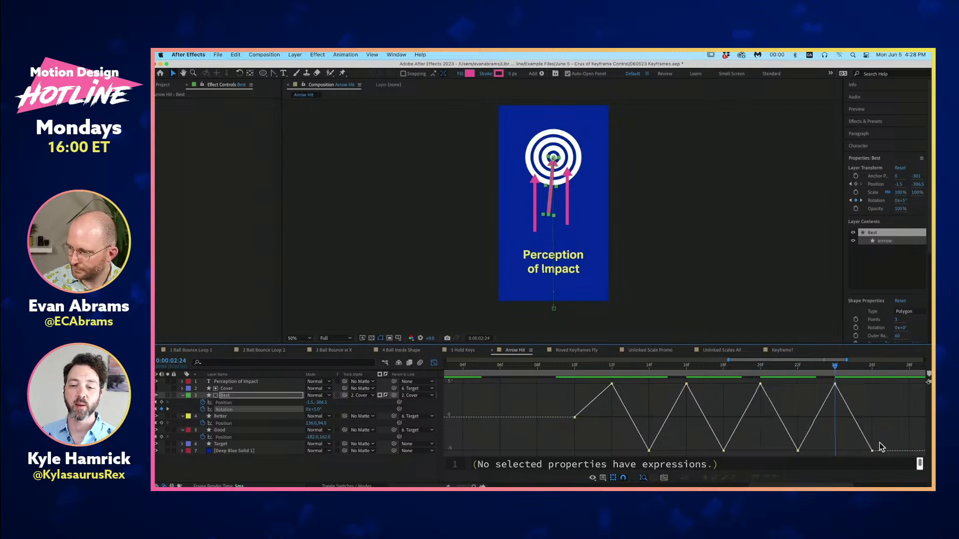
- Set the final Rotation keyframe to 0° and preview the Best arrow's wobble from 0:00:02:10
left_click_drag(872, 450, 872, 418)
scroll(860, 423, "down", 1)
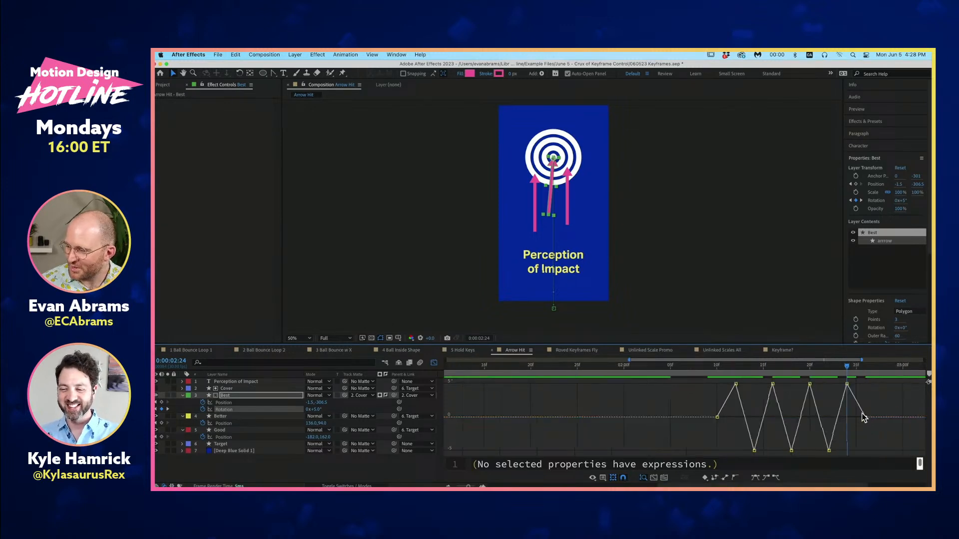
left_click(717, 370)
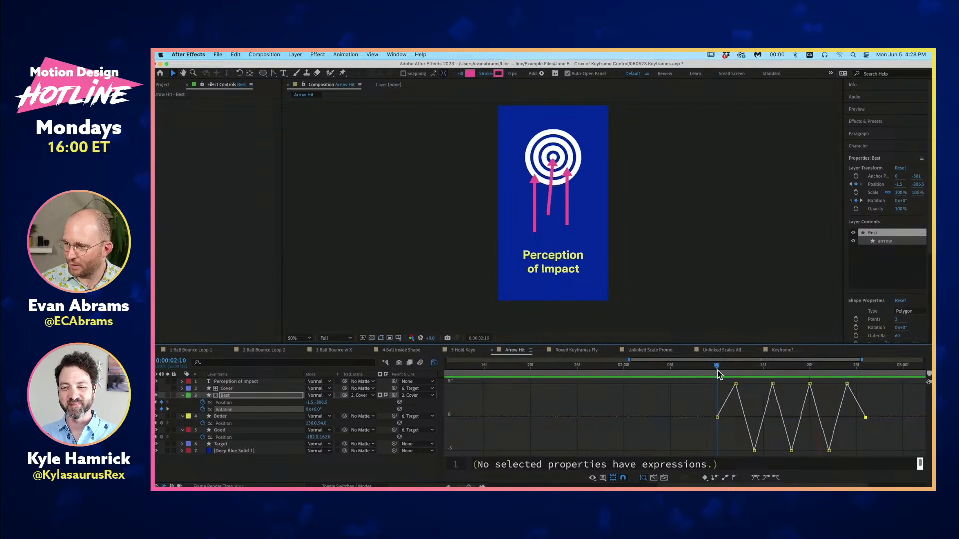
key("space")
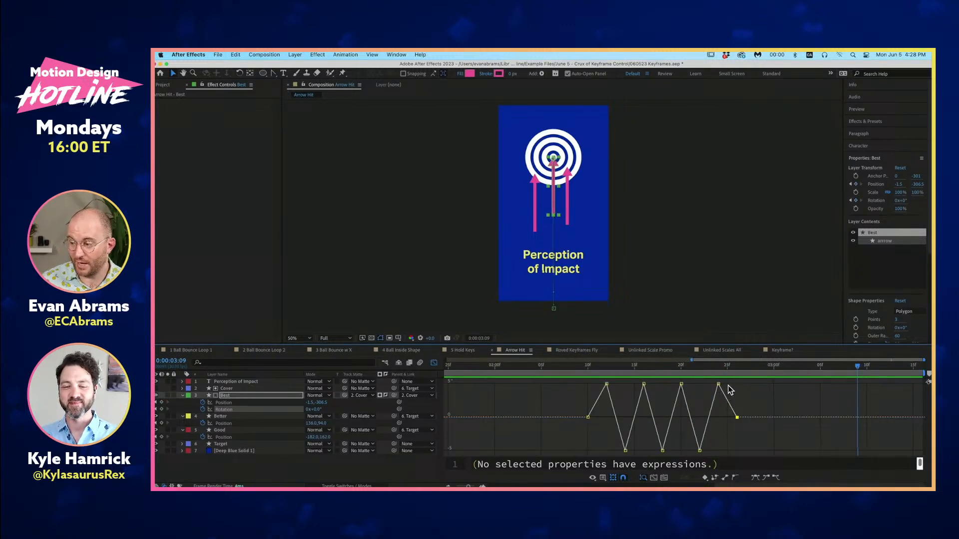
- Move the final 0° Rotation keyframe back to 0:00:02:24, replacing the last upward swing, and preview the arrow again
mouse_move(719, 388)
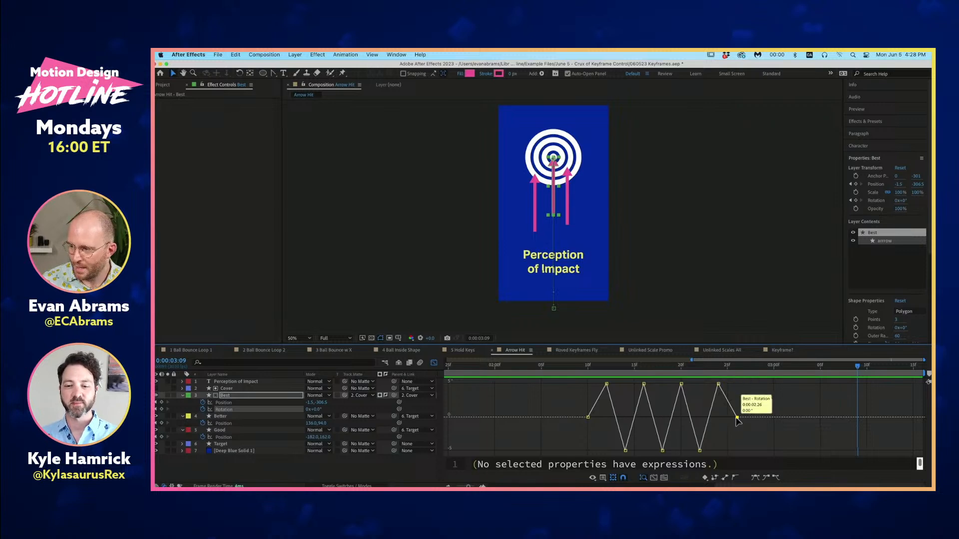
left_click_drag(737, 418, 718, 419)
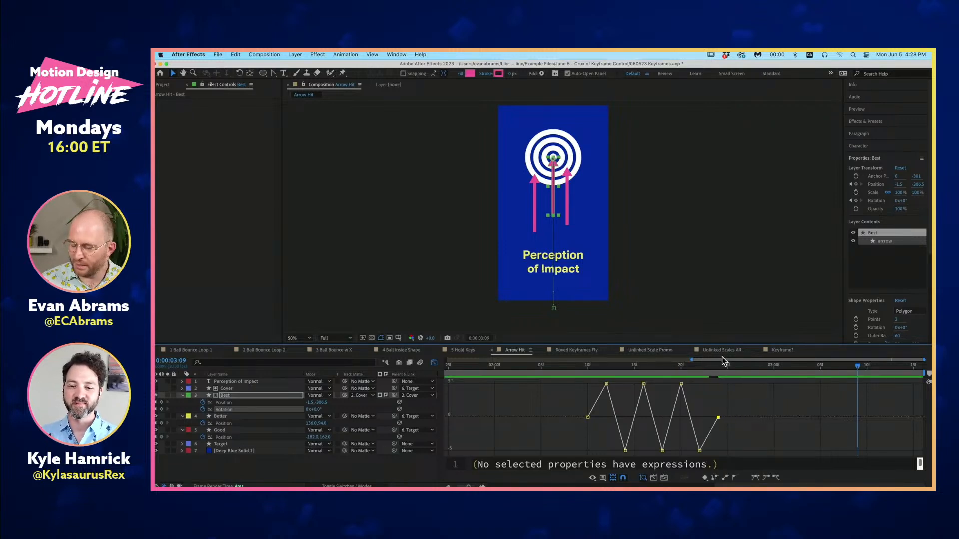
left_click(589, 366)
key("space")
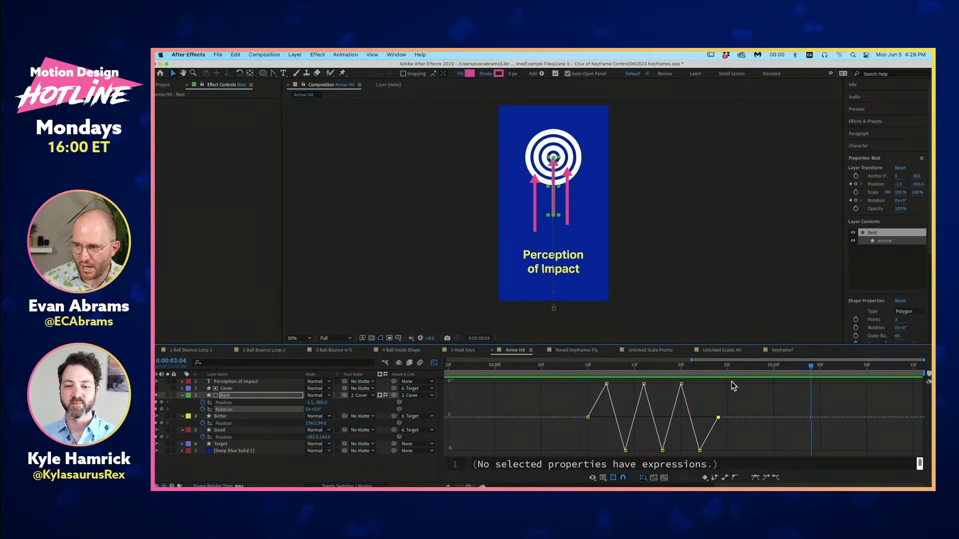
- Select all of Best's Rotation keyframes in a transform box, compress them to end around 0:00:02:18, and undo the compression
left_click_drag(730, 383, 571, 457)
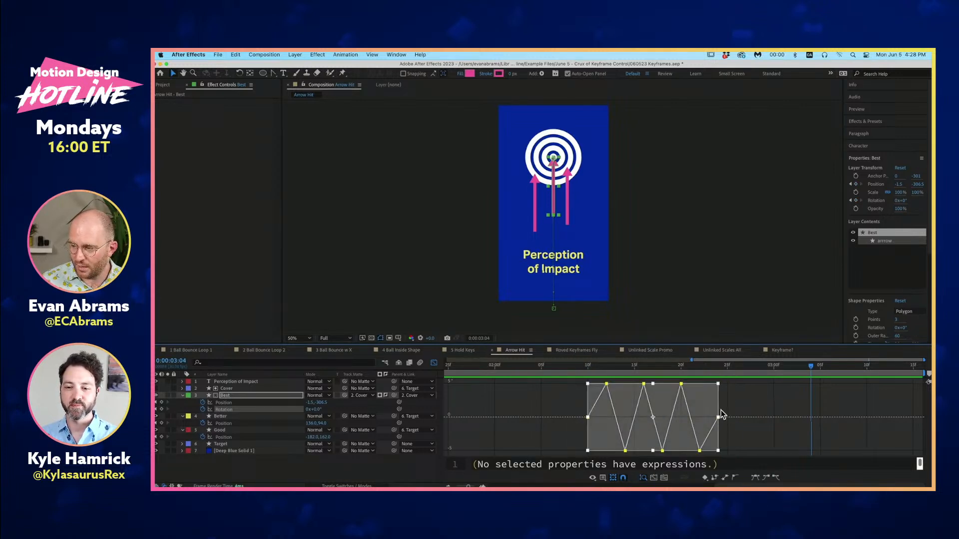
left_click(614, 480)
left_click(614, 479)
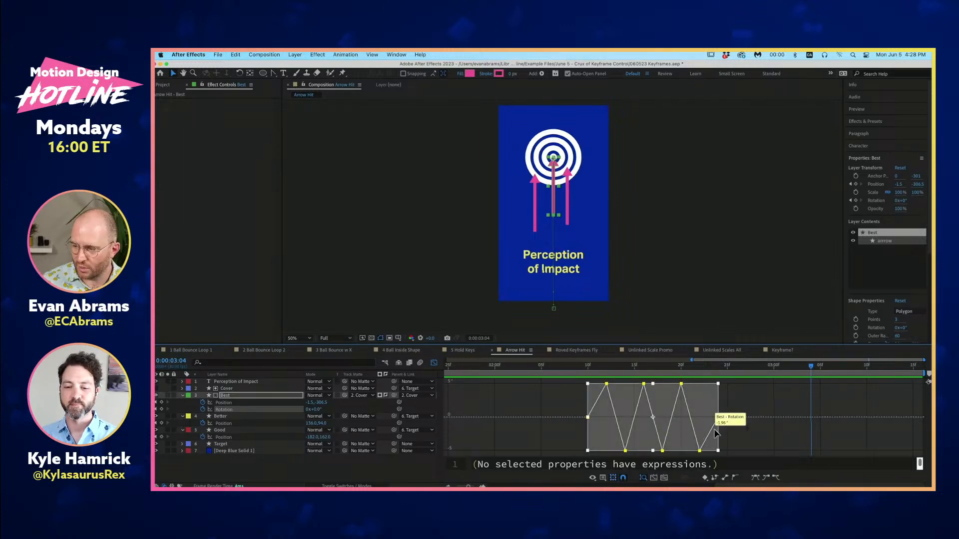
left_click_drag(718, 417, 659, 417)
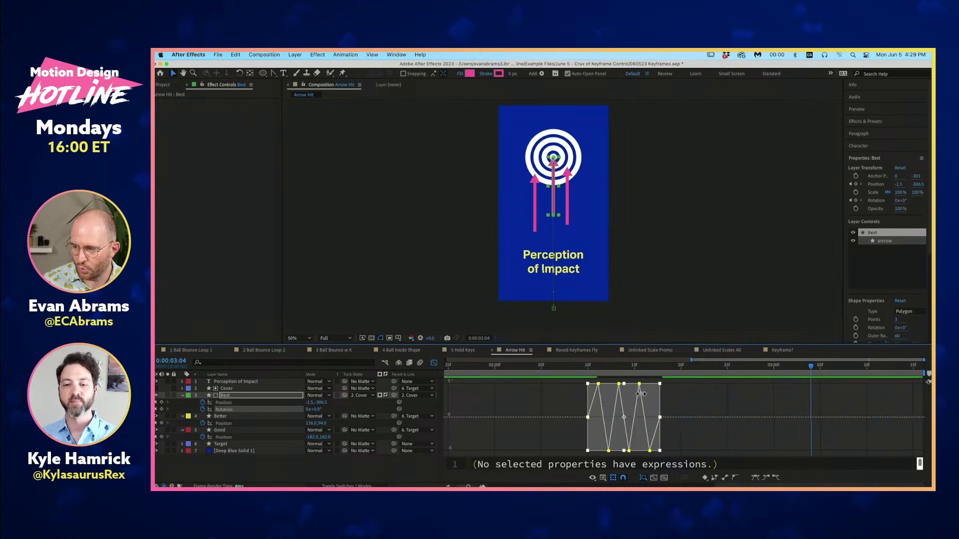
key("super+z")
- Stretch the selected Rotation keyframes to end at about 0:00:03:05 and preview the slower wobble from 0:00:02:09
left_click(626, 367)
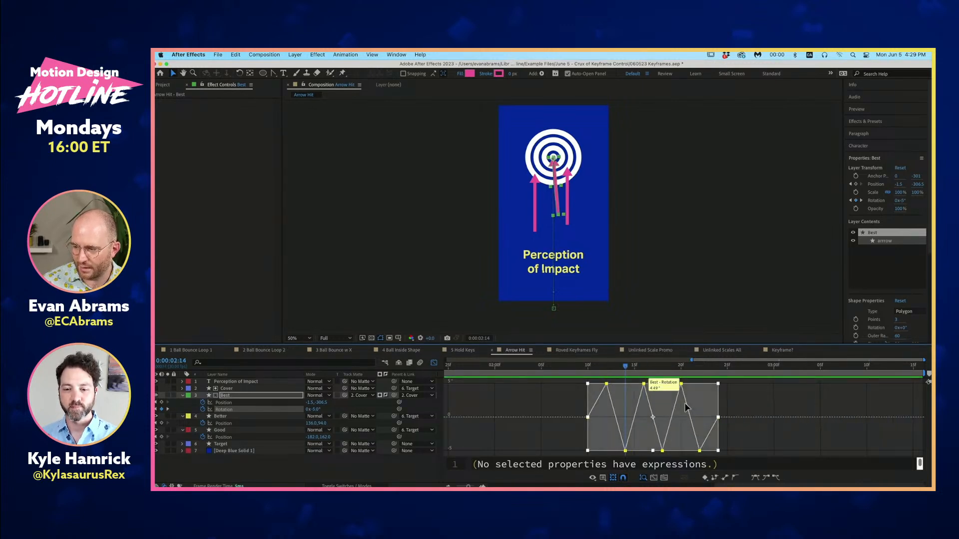
left_click_drag(719, 418, 825, 418)
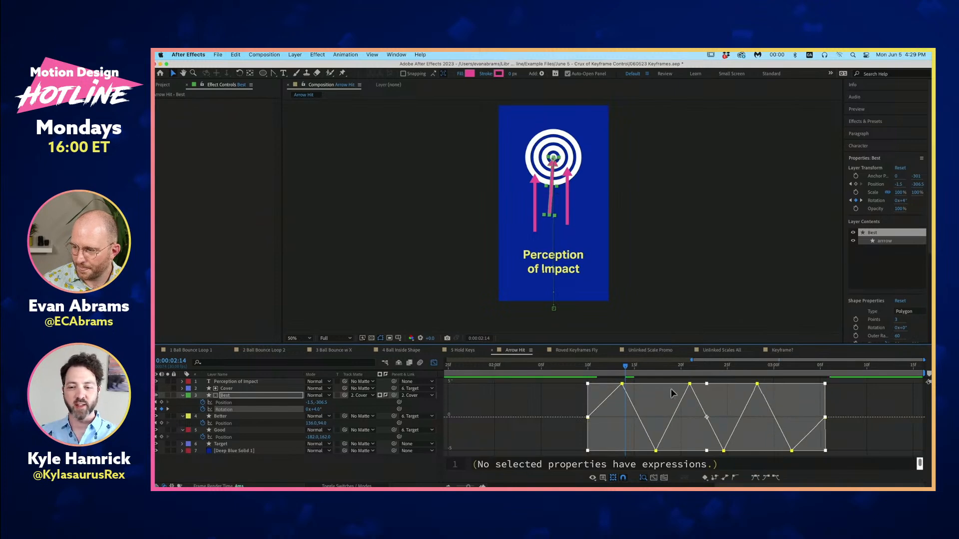
left_click(580, 369)
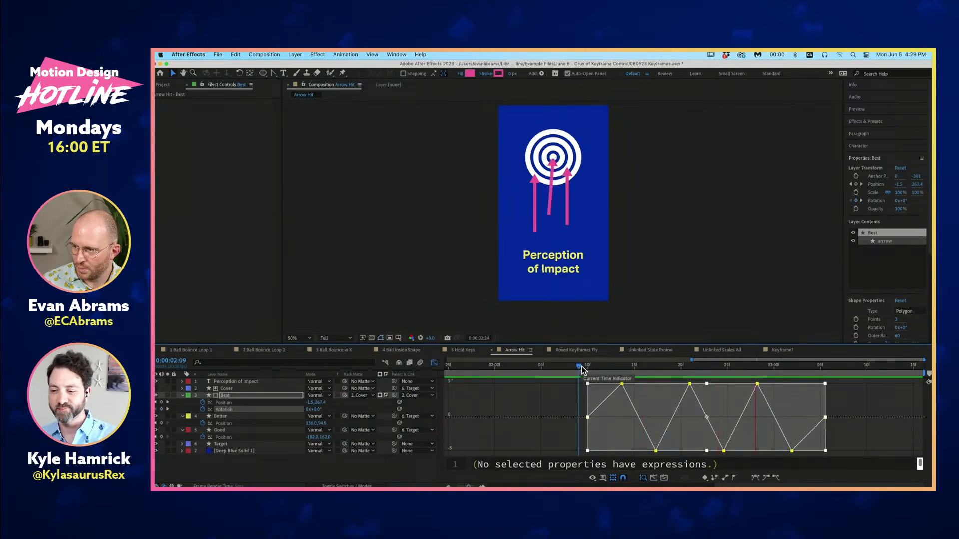
- Shorten the selected Rotation wobble to end at about 0:00:03:03, undoing the shift of its start to an earlier time
key("Home")
key("minus")
key("minus")
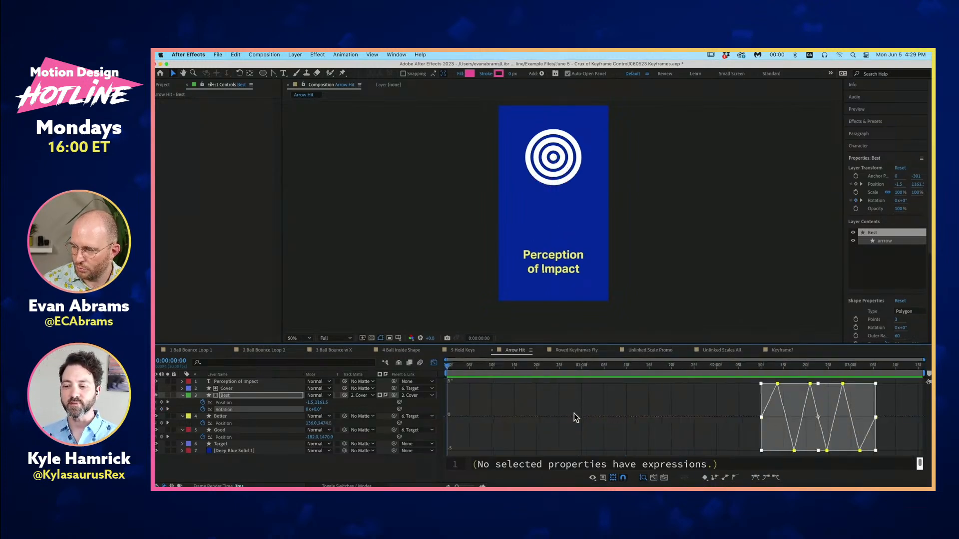
left_click_drag(875, 418, 840, 391)
key("super+z")
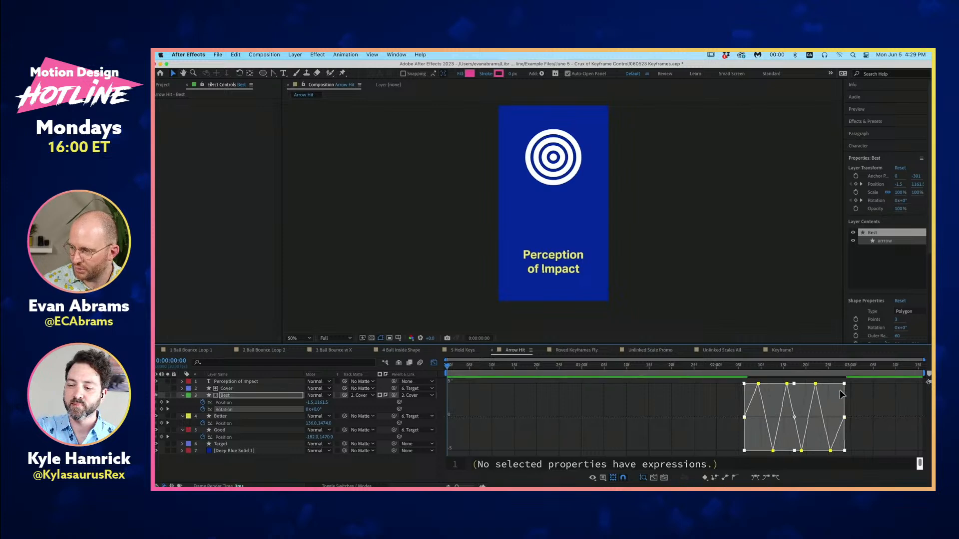
key("super+z")
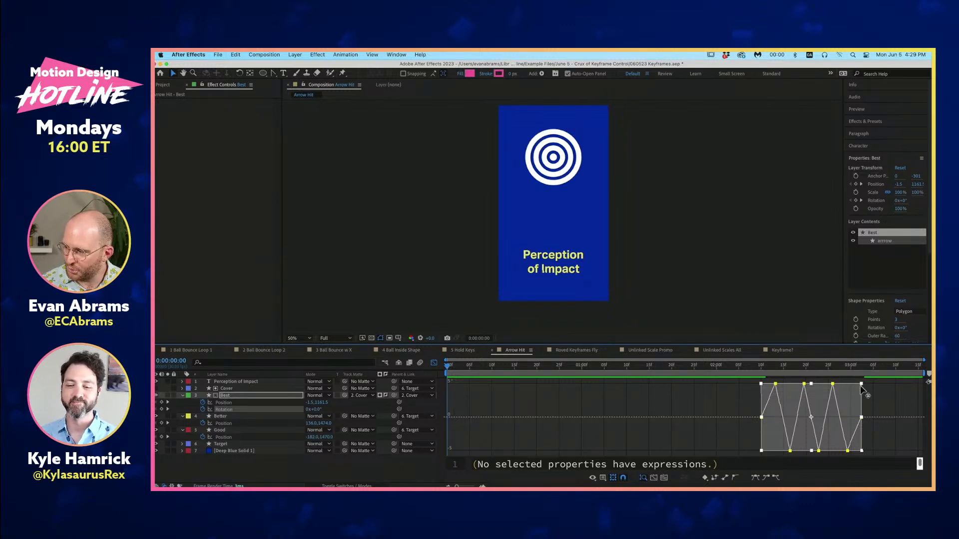
- Taper the end of the Rotation transform box to 0° so the swings decay, and preview from 0:00:02:09 and 0:00:01:29
left_click_drag(864, 386, 863, 419)
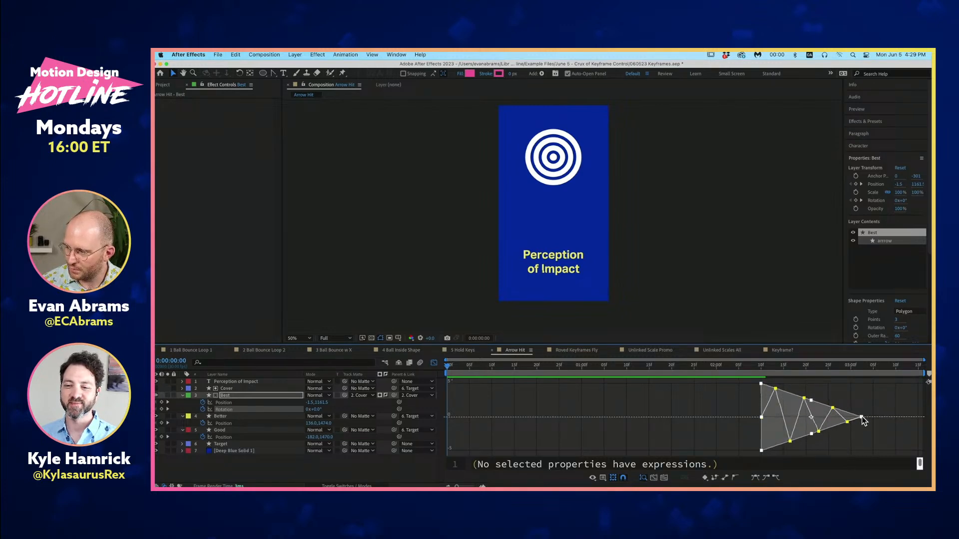
left_click(758, 368)
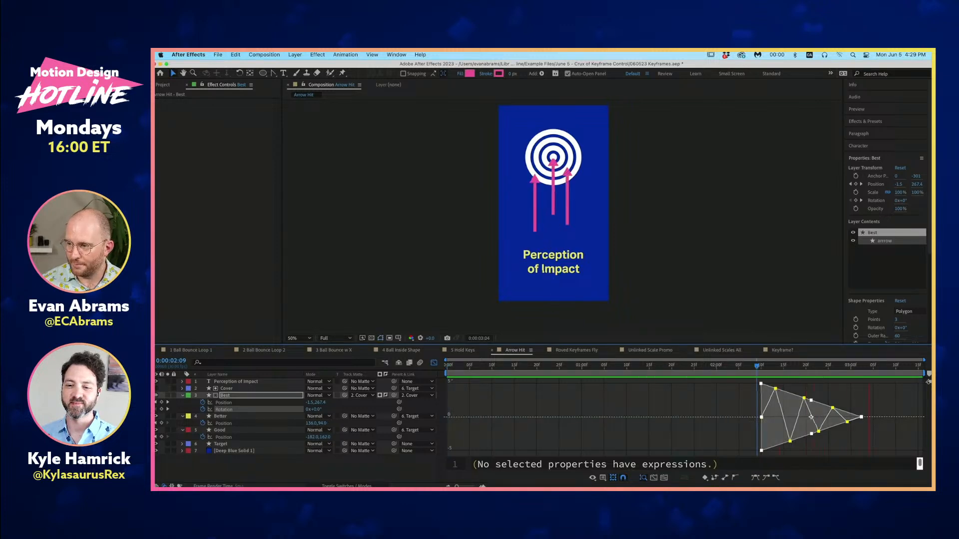
key("space")
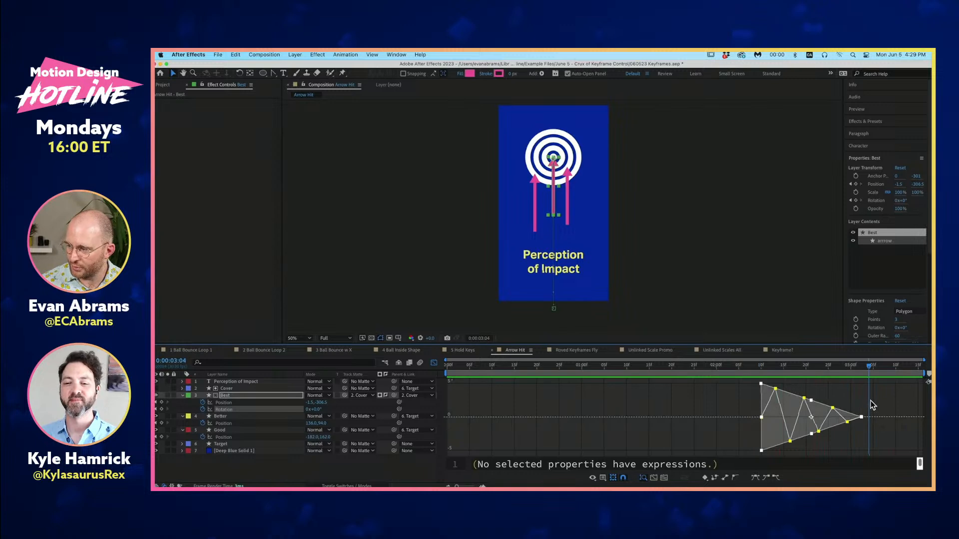
left_click(713, 368)
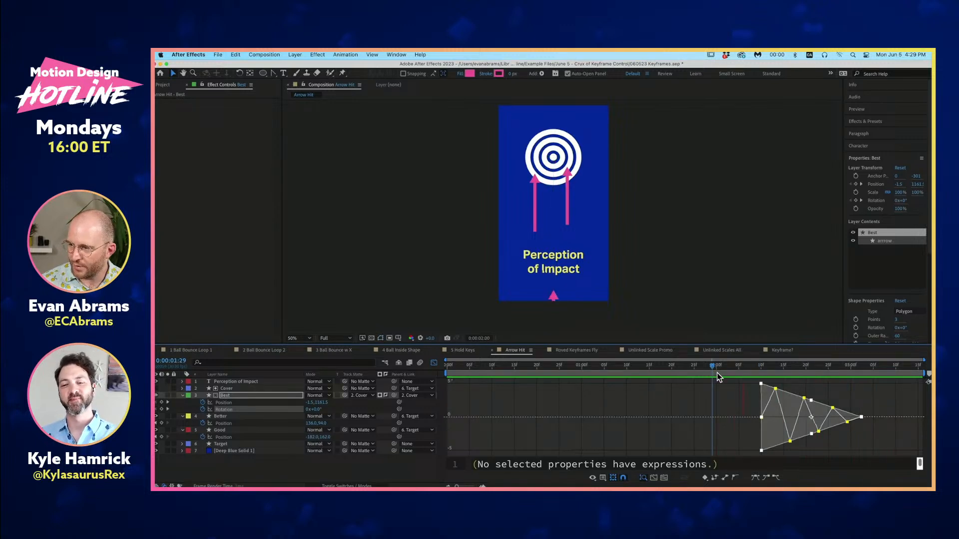
key("space")
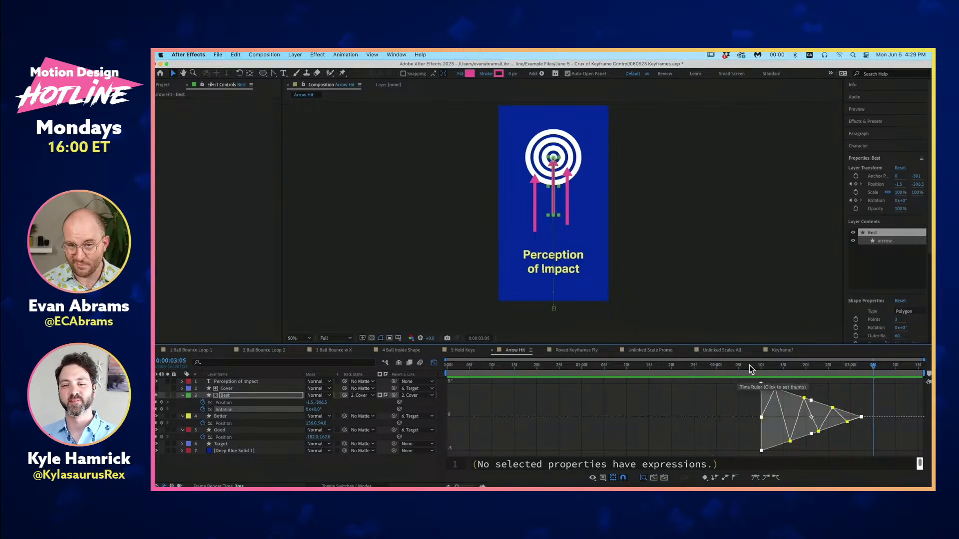
- Reselect Best's Rotation keyframes, compress them to end at about 0:00:02:28, apply Easy Ease, and preview the wobble
left_click(879, 388)
left_click_drag(879, 386, 714, 449)
left_click_drag(871, 379, 741, 455)
left_click_drag(861, 418, 838, 413)
key("F9")
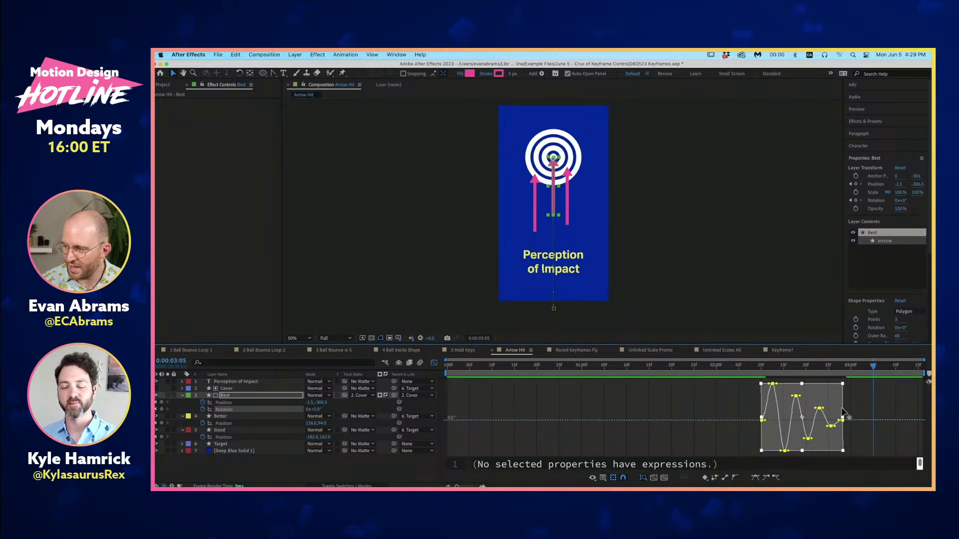
key("space")
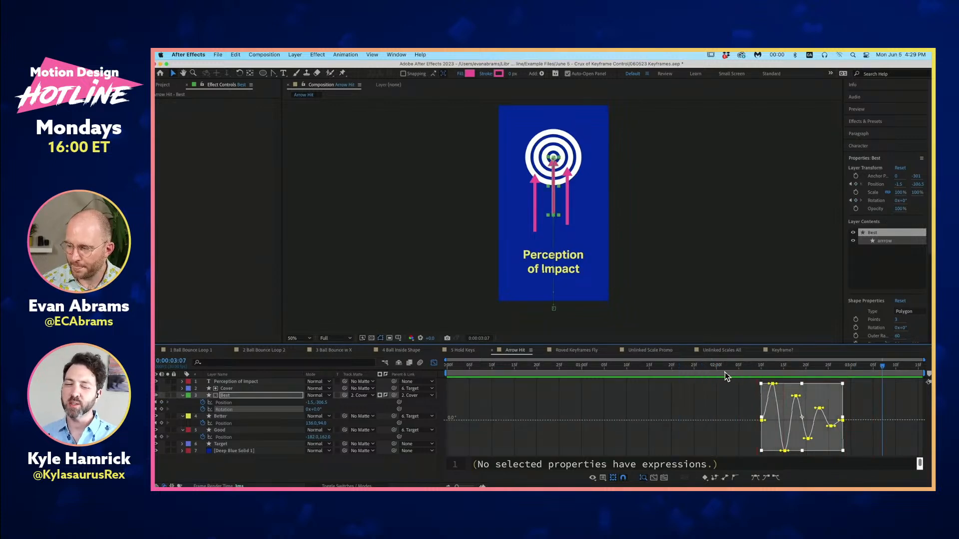
- Undo the Easy Ease for comparison, reapply it to all of Best's Rotation keyframes, and deselect them
key("super+z")
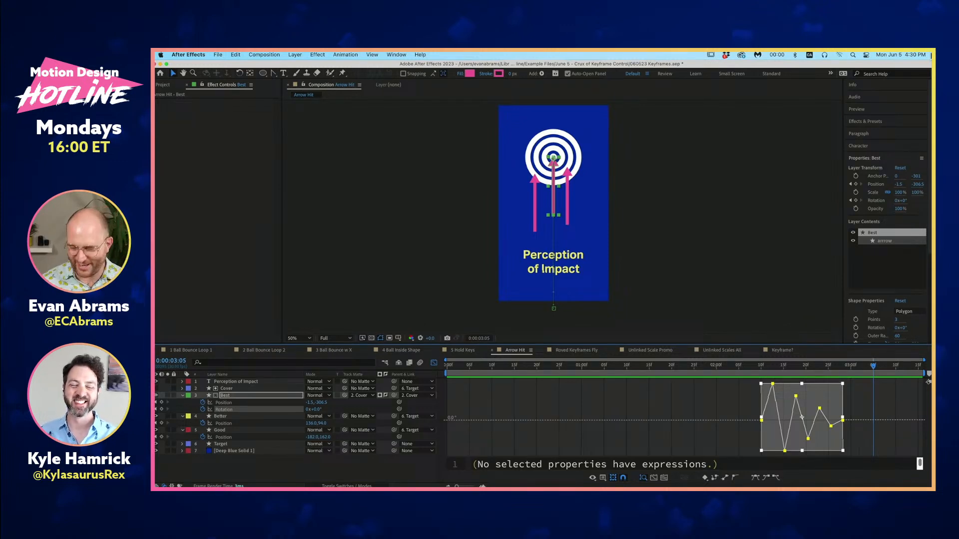
key("F9")
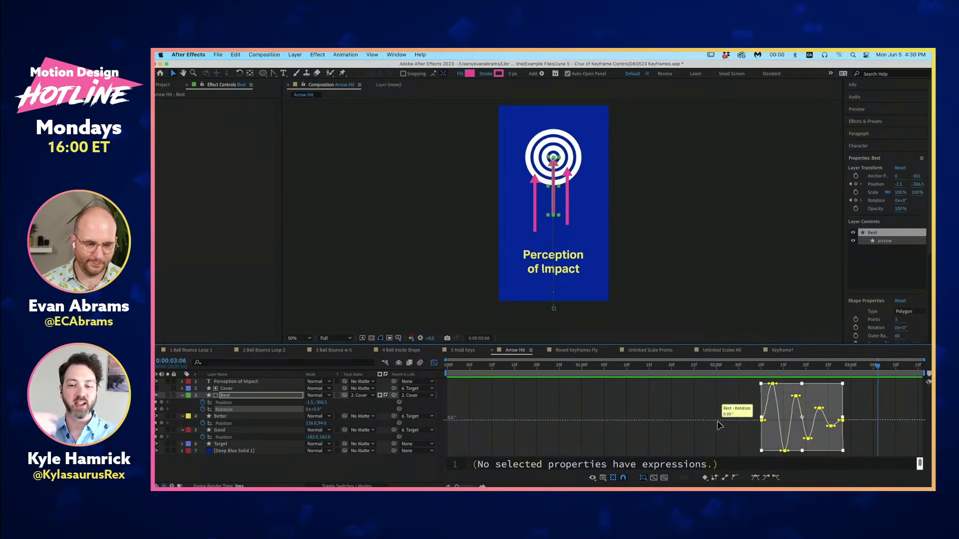
left_click(741, 407)
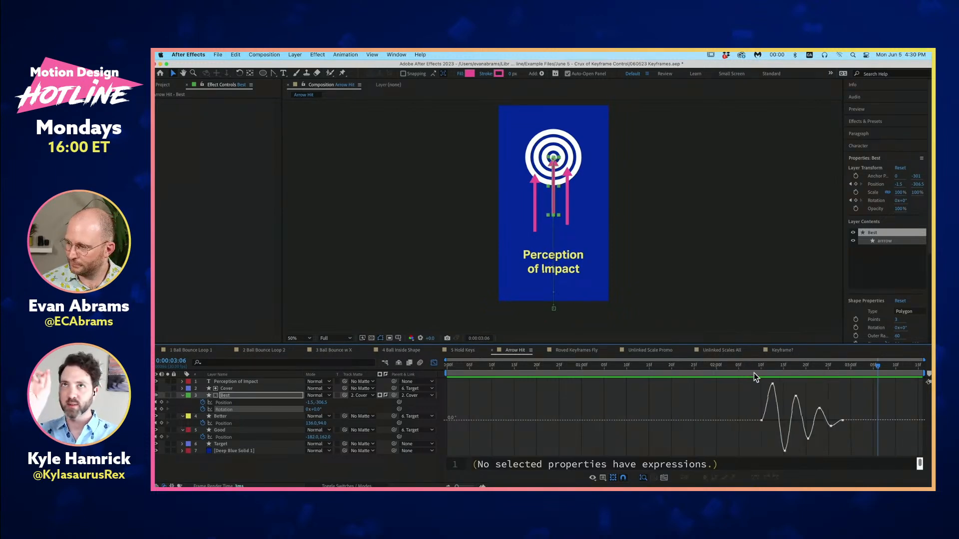
- Preview the eased wobble from 0:00:02:00 and 0:00:02:08, and scrub the frames around the impact at 0:00:02:10
left_click_drag(732, 366, 717, 370)
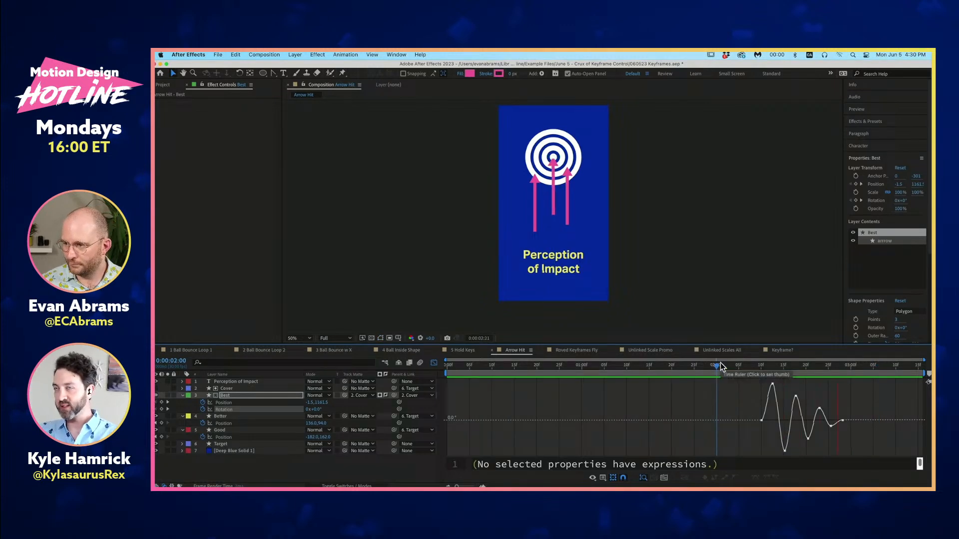
key("space")
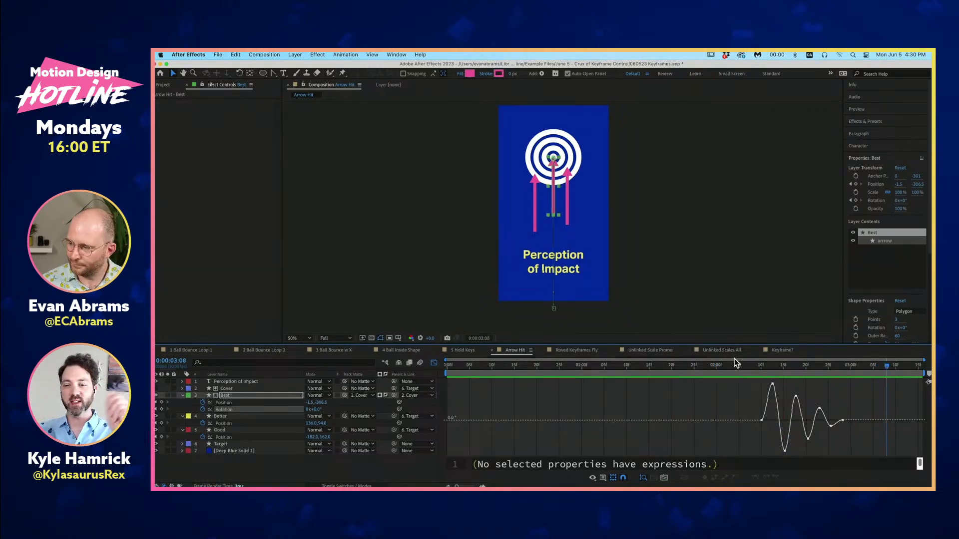
left_click_drag(738, 367, 748, 416)
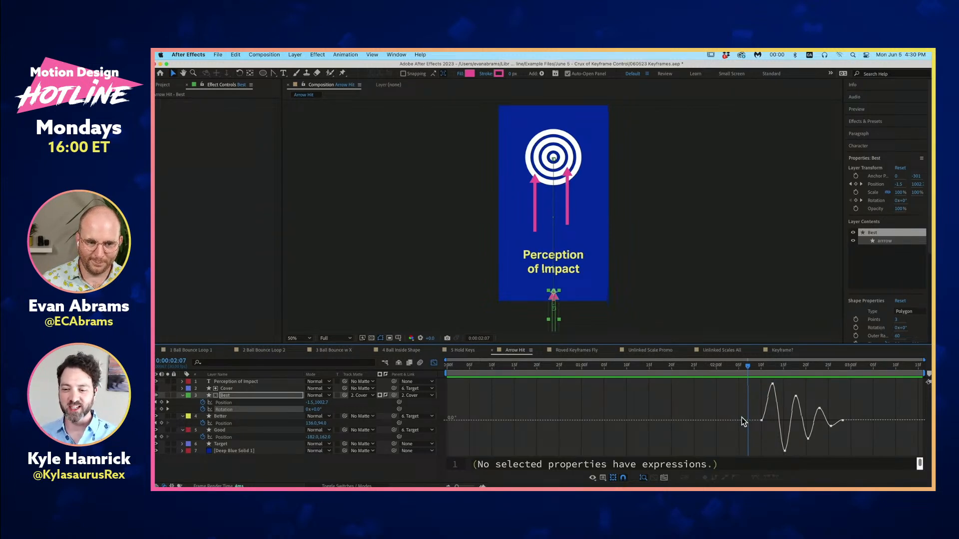
left_click_drag(764, 373, 740, 382)
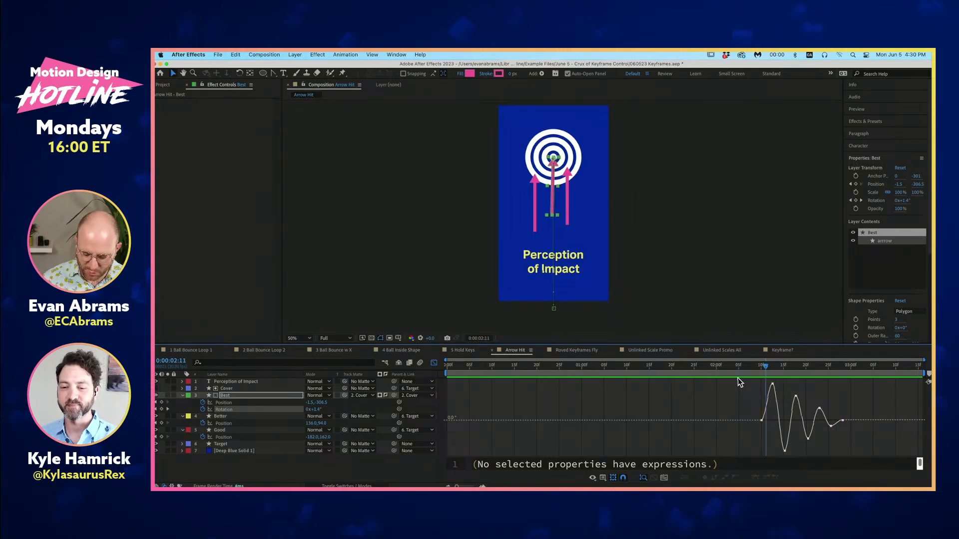
left_click(760, 366)
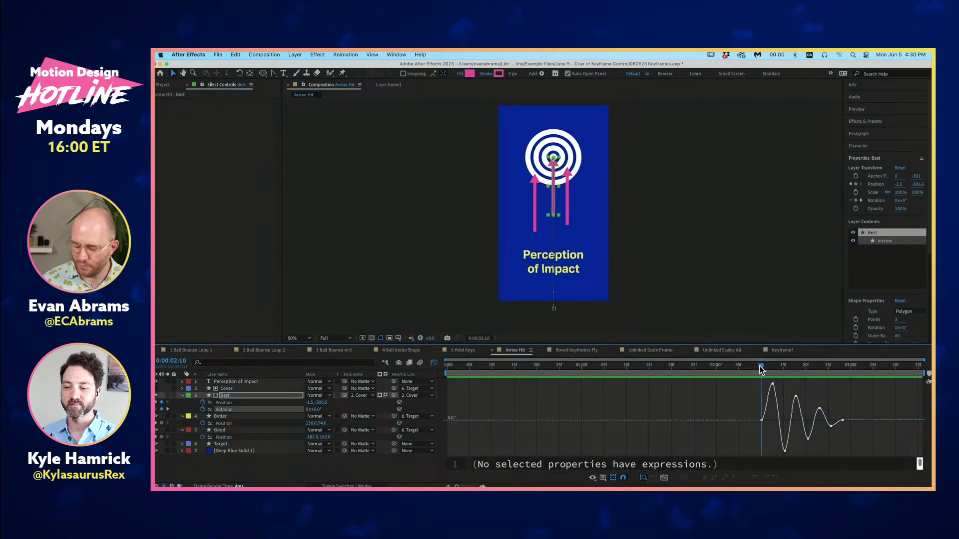
left_click_drag(754, 370, 754, 367)
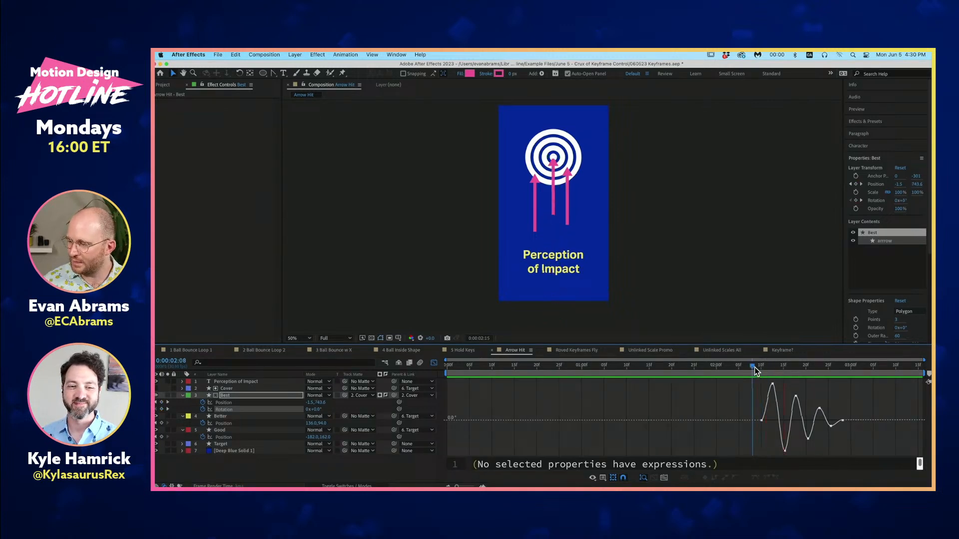
key("space")
- Replay the arrow hit from 0:00:02:10 and from 0:00:02:03 to judge the impact and decaying wobble
left_click(771, 365)
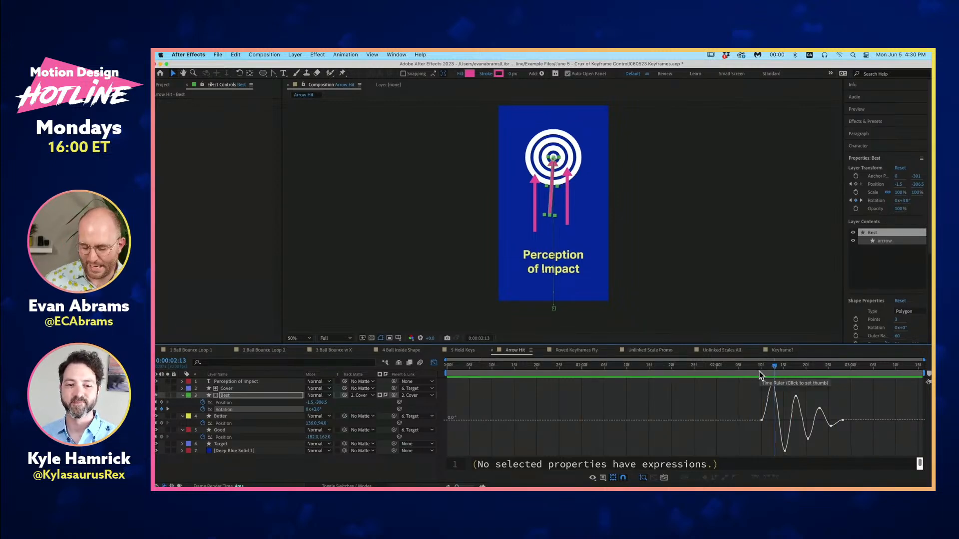
left_click(760, 371)
key("space")
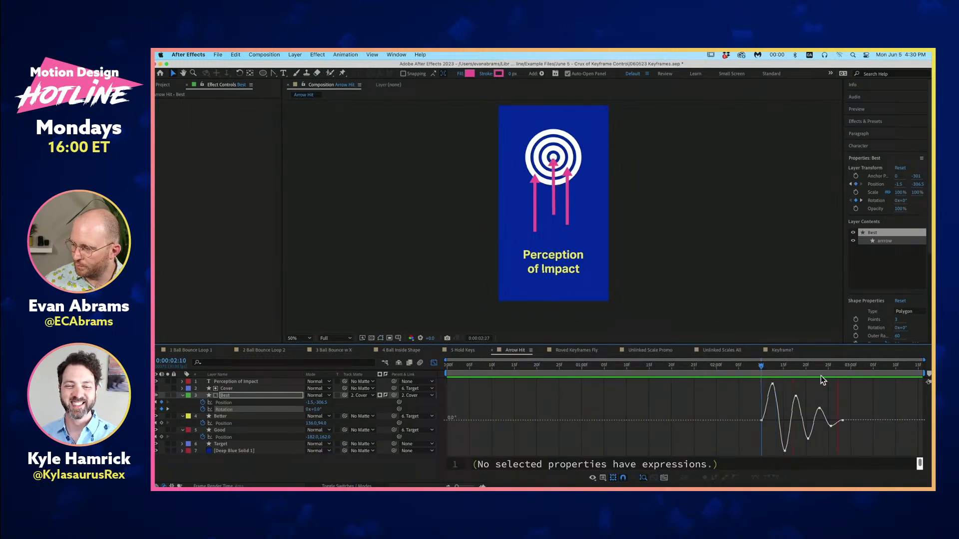
key("space")
left_click(731, 364)
key("space")
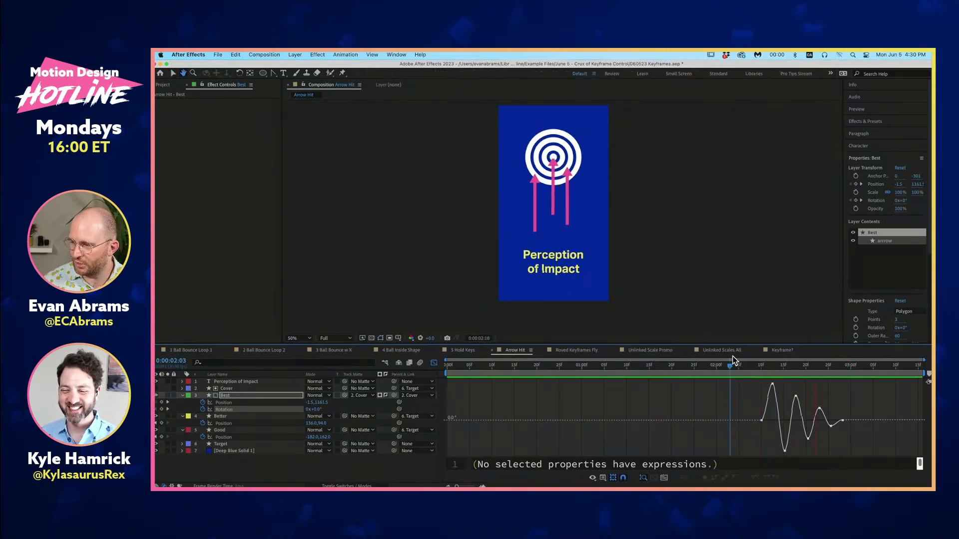
key("space")
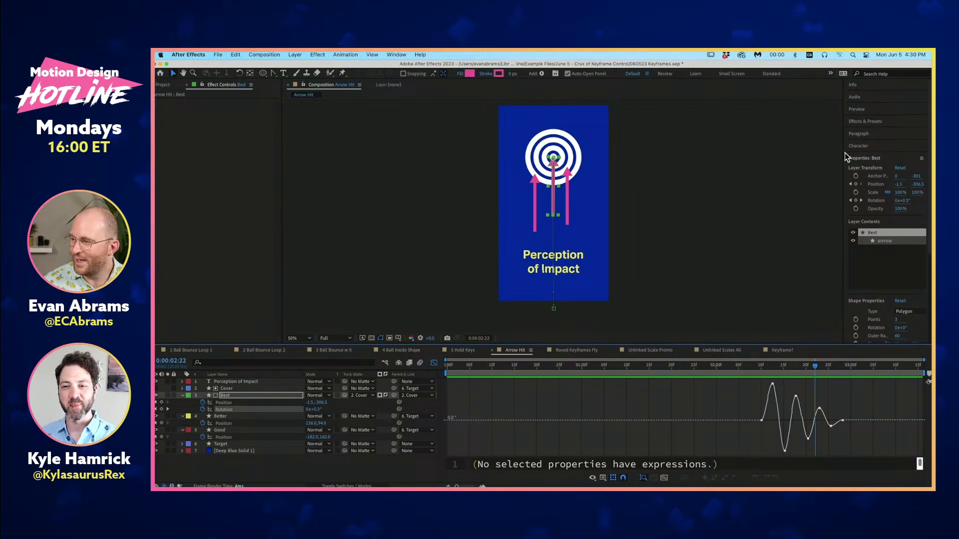
- Widen the Properties panel, and expand the modified properties of all Arrow Hit layers with the time at 0:00:01:02
left_click_drag(841, 152, 814, 152)
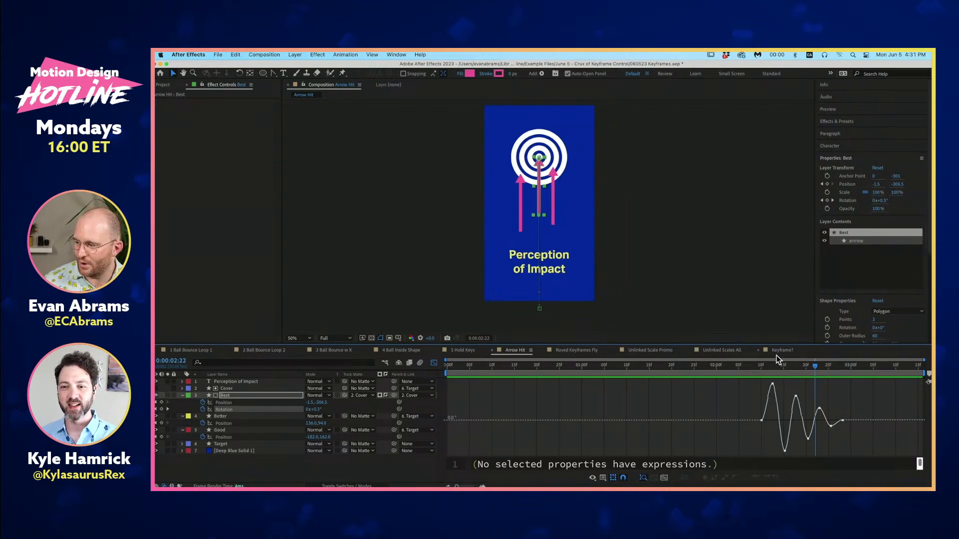
left_click_drag(742, 368, 591, 368)
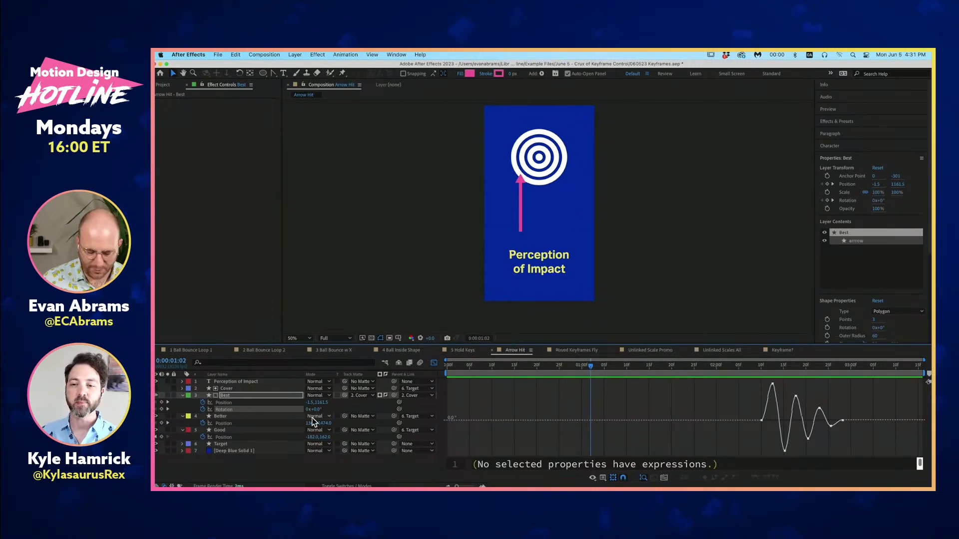
key("u")
left_click(329, 457)
key("u")
key("u")
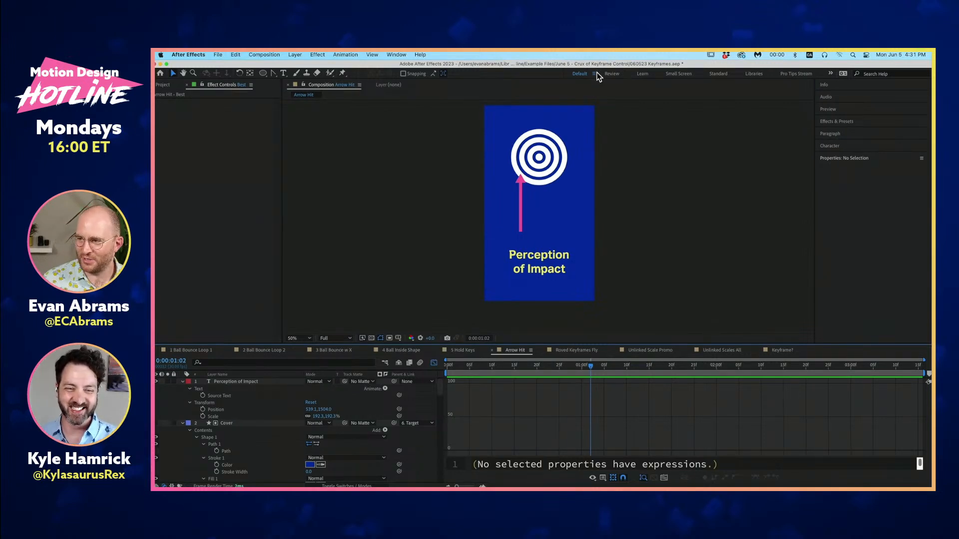
- Open the Roved Keyframes Fly composition briefly, and switch to Unlinked Scale Promo at its first frame
left_click(576, 352)
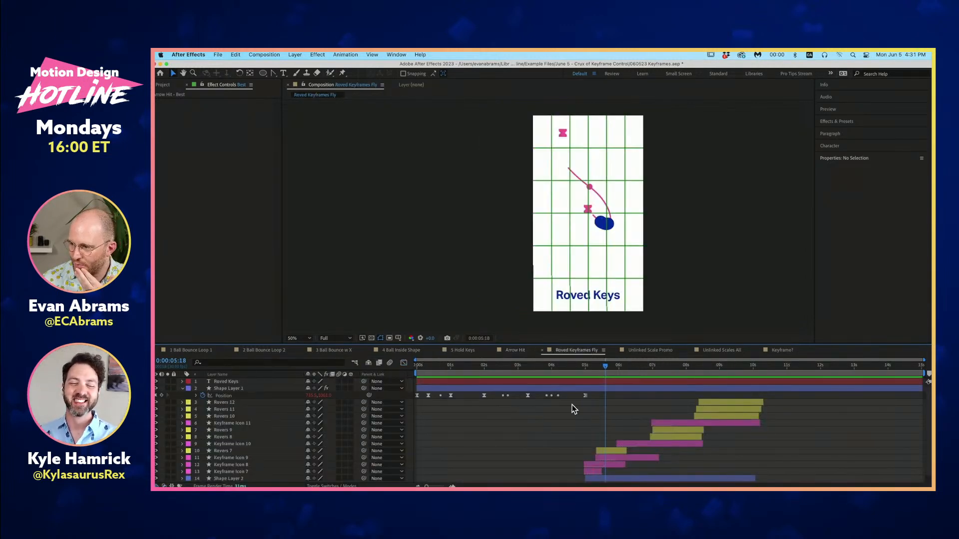
left_click(644, 353)
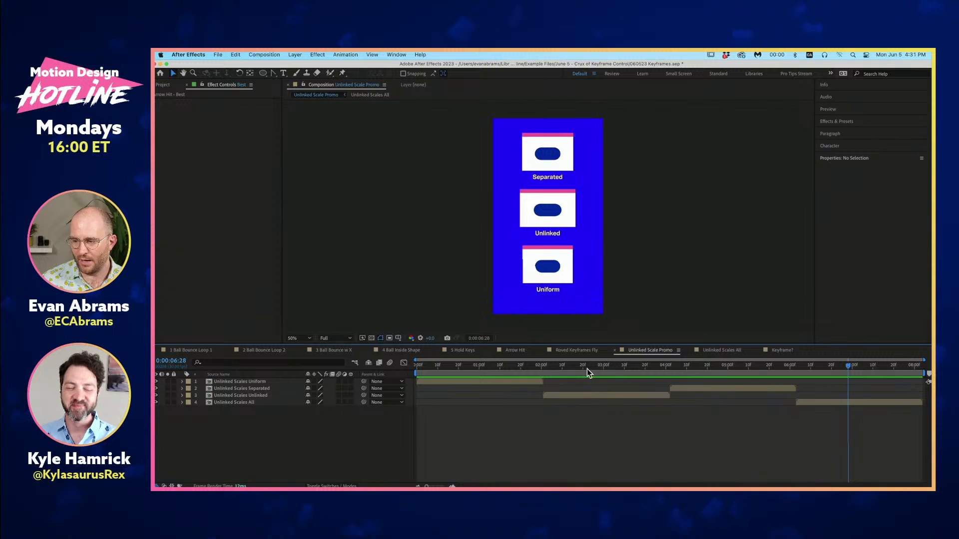
key("Home")
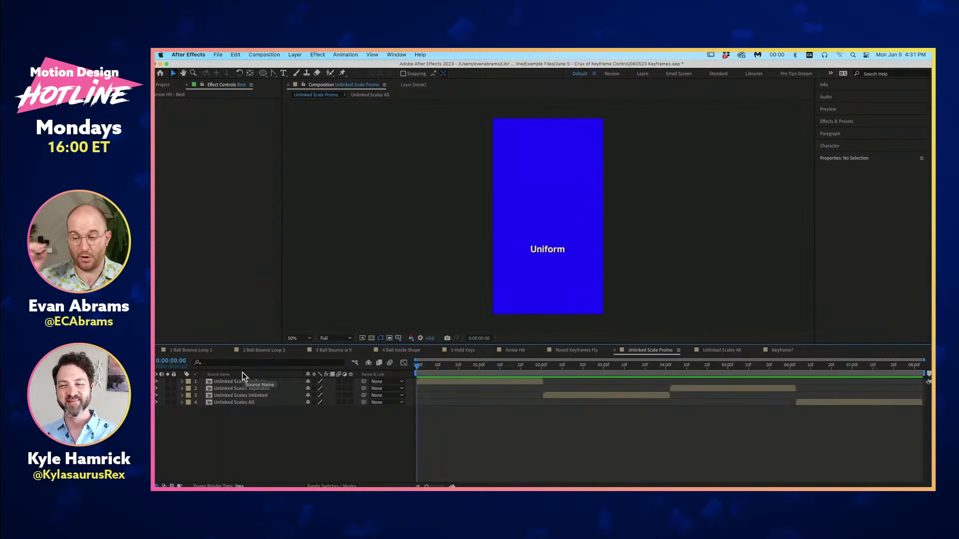
- Reveal Position and Scale on the Unlinked Scales Uniform layer, and check each property's options for Separate Dimensions
left_click(425, 382)
key("p")
right_click(267, 390)
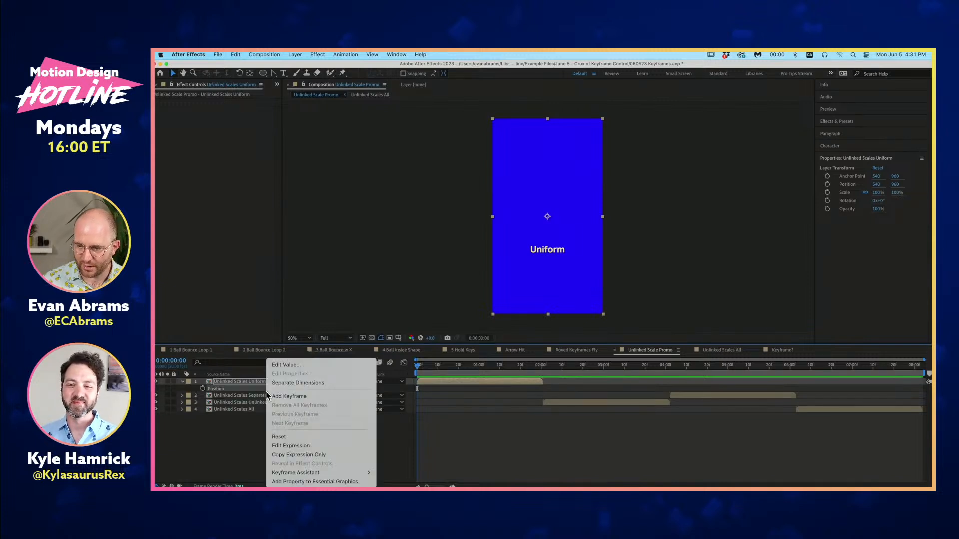
left_click(218, 446)
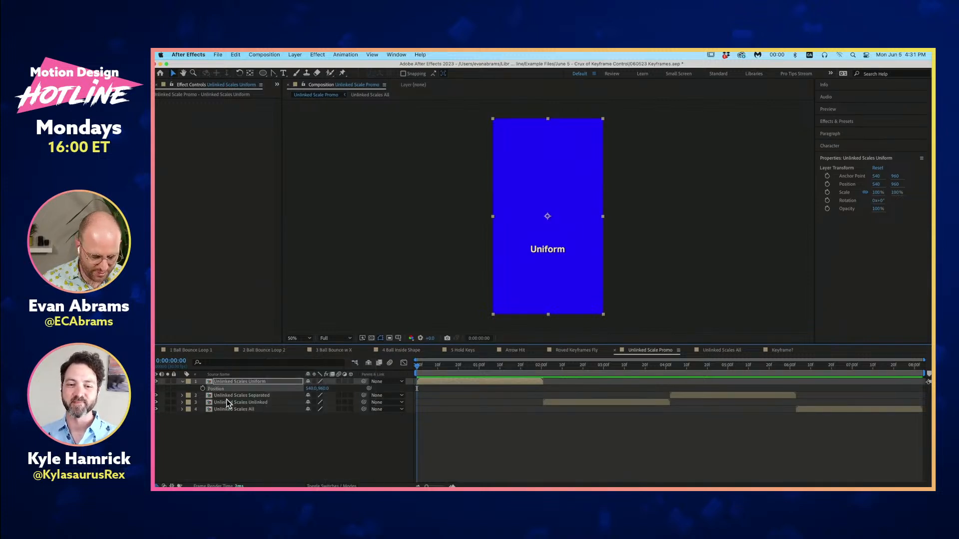
key("s")
right_click(223, 388)
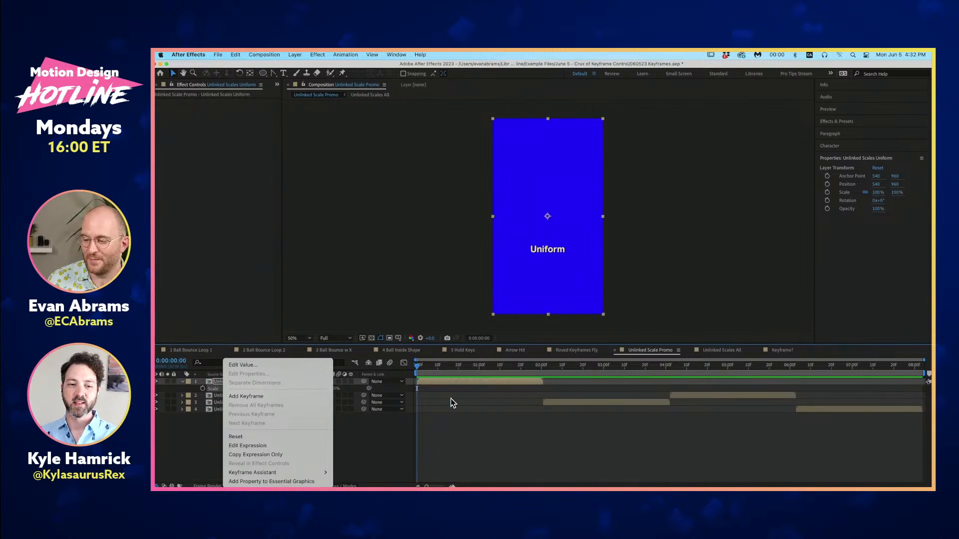
left_click(464, 376)
- Preview Unlinked Scale Promo from the start, and scrub the Uniform section to examine its scale animation
key("space")
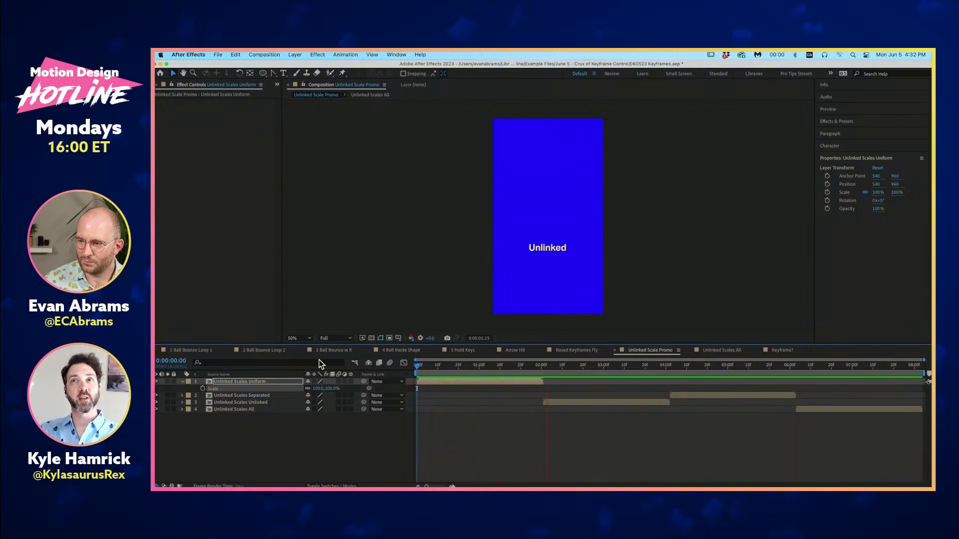
key("space")
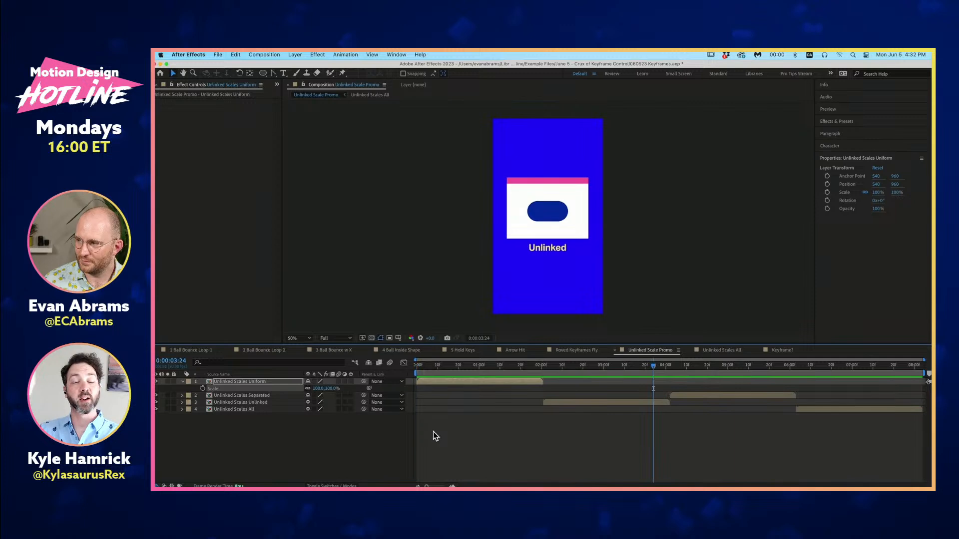
left_click(454, 442)
left_click(469, 382)
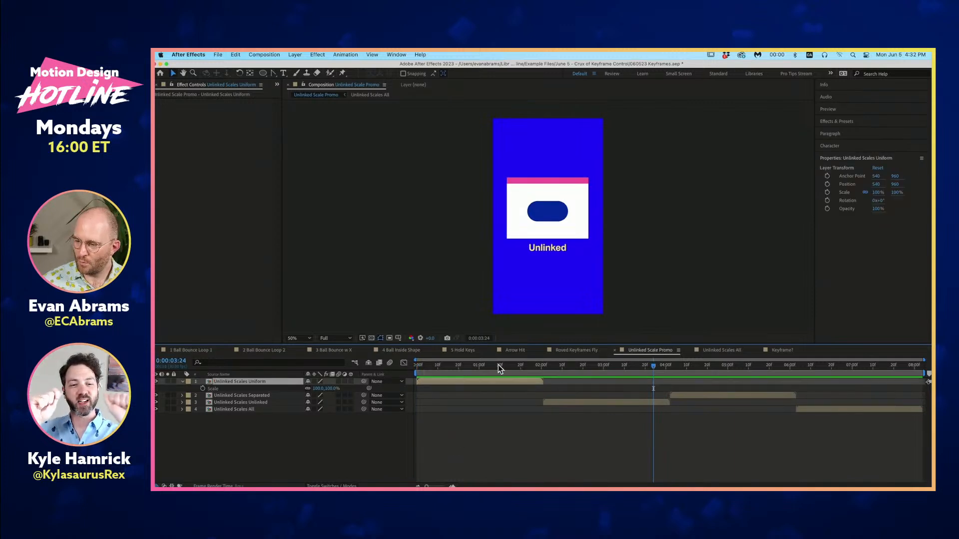
left_click_drag(498, 365, 463, 370)
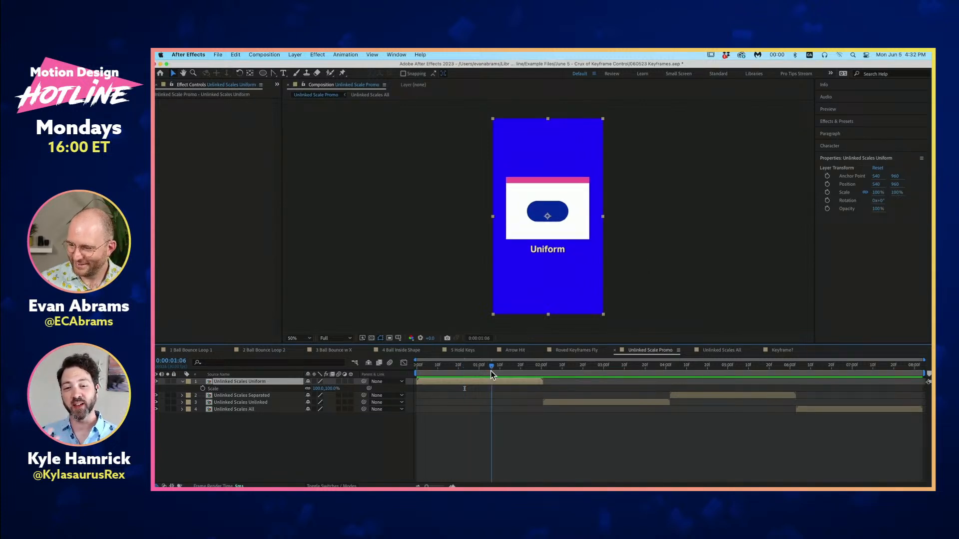
key("Home")
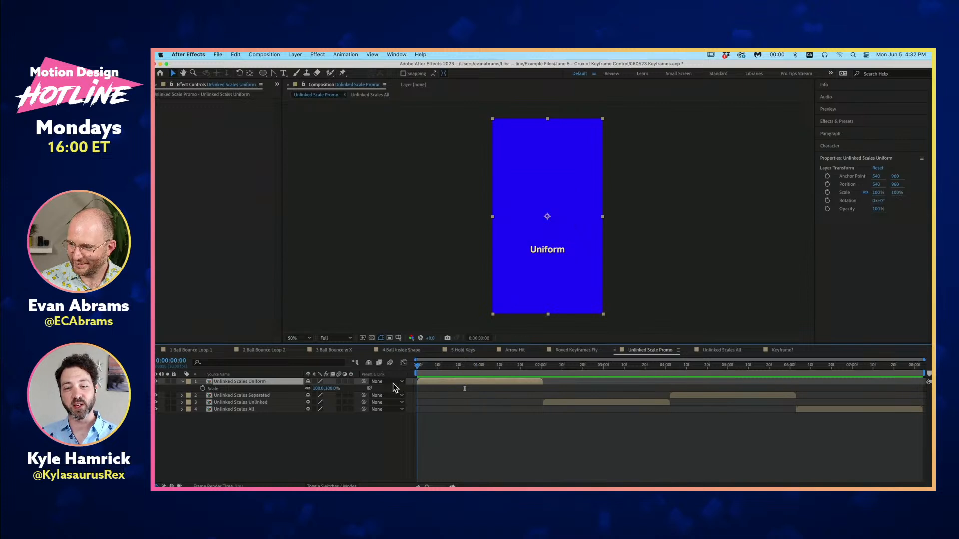
left_click(498, 419)
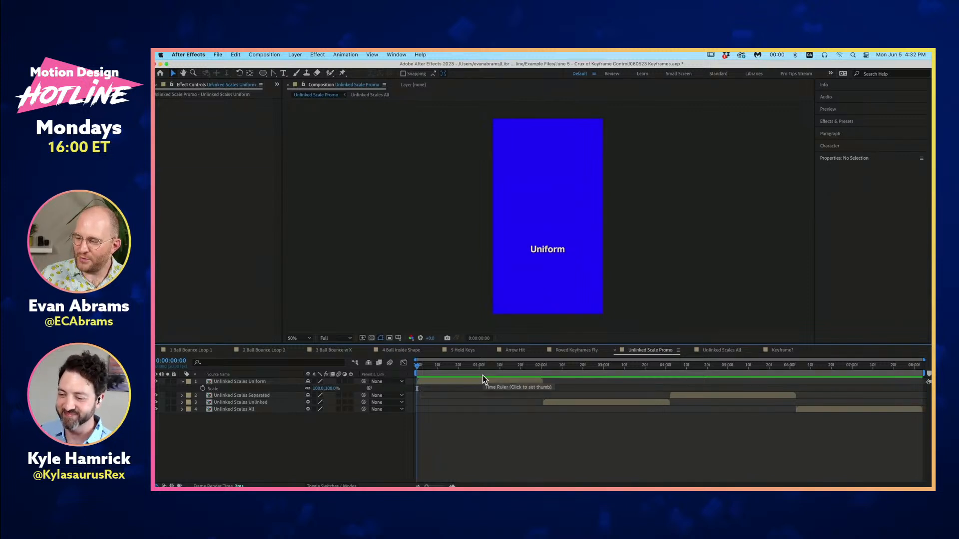
key("space")
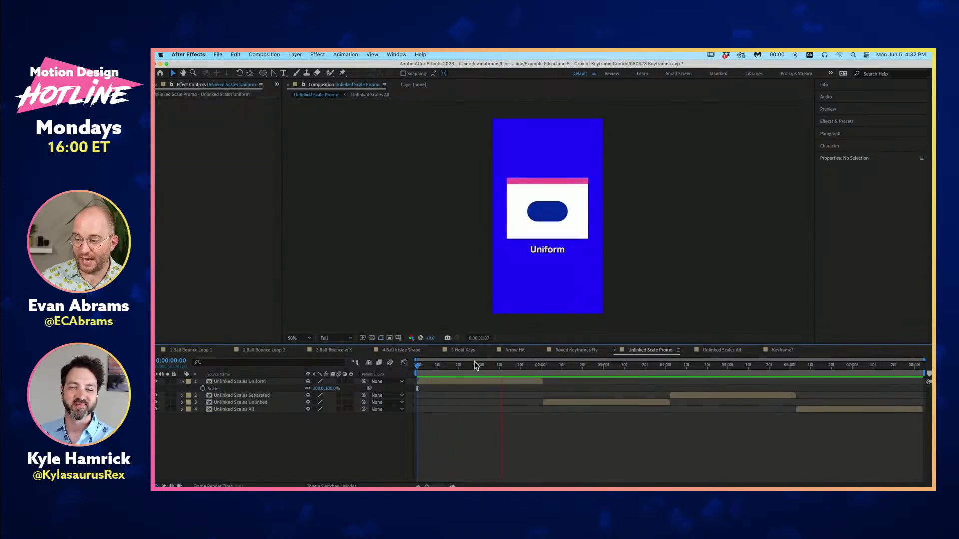
- Open the Unlinked Scales Uniform precomp, show only its keyframed properties, and move the time to 0:00:00:06
double_click(482, 381)
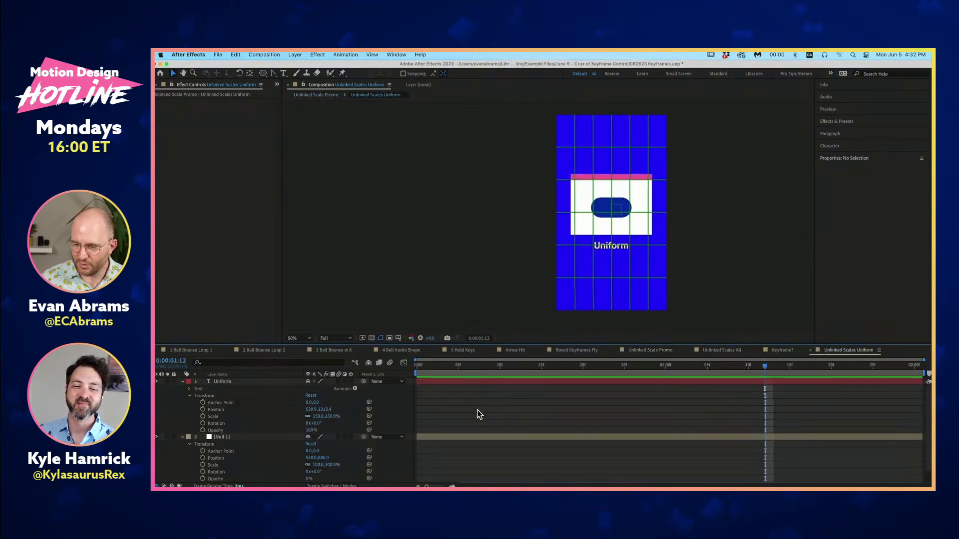
key("u")
left_click(456, 366)
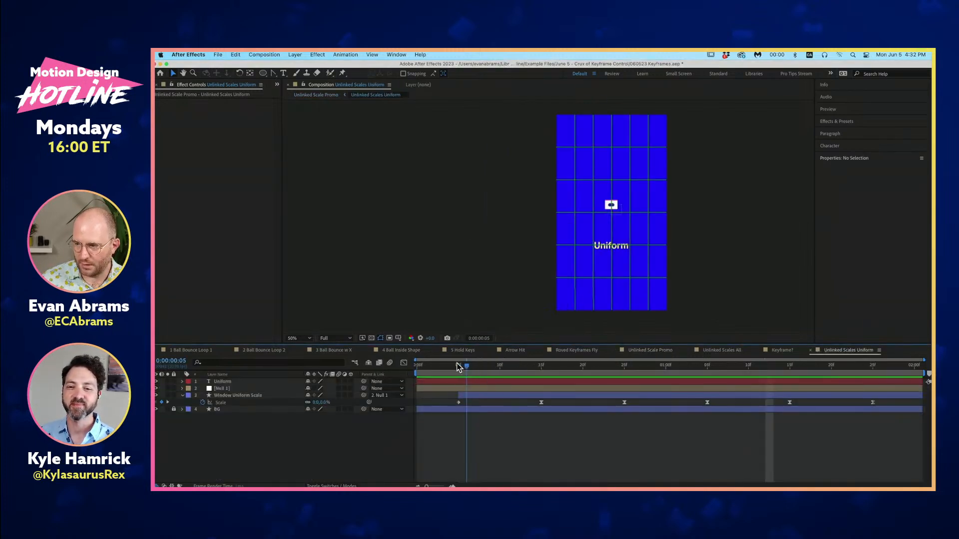
left_click_drag(457, 364, 465, 367)
- Turn off the Proportional Grid overlay in the Unlinked Scales Uniform composition view
left_click(399, 338)
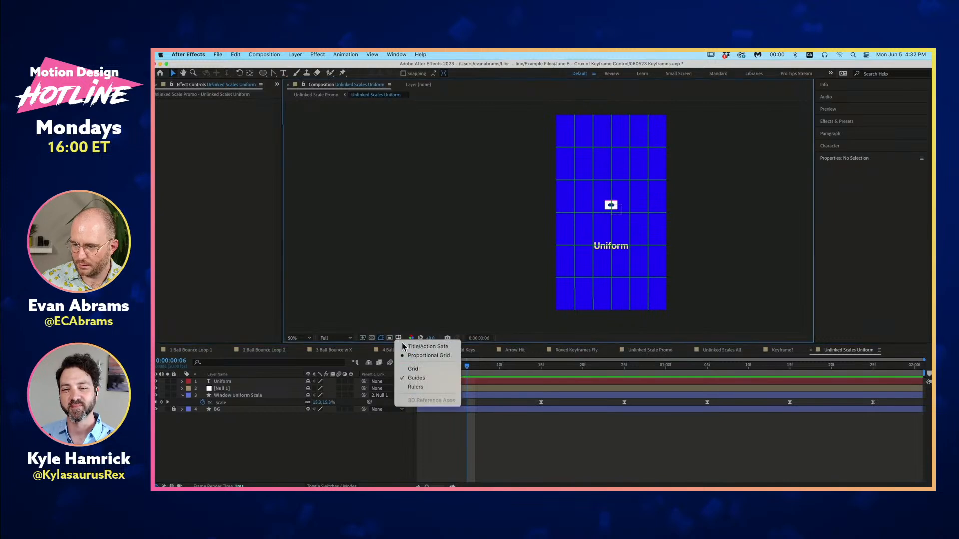
left_click(409, 356)
left_click_drag(616, 245, 516, 250)
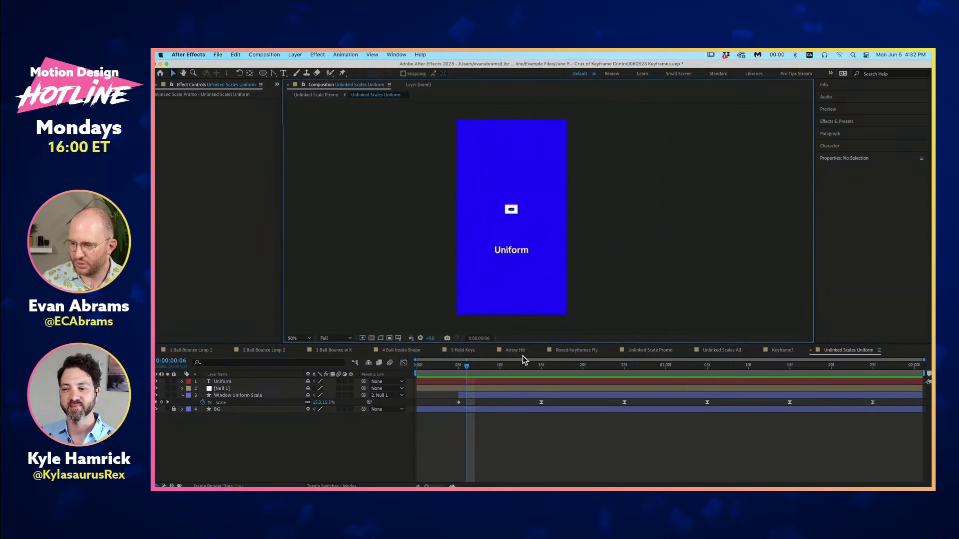
- Preview the Unlinked Scales Uniform animation from around its first Scale keyframe
key("space")
key("space")
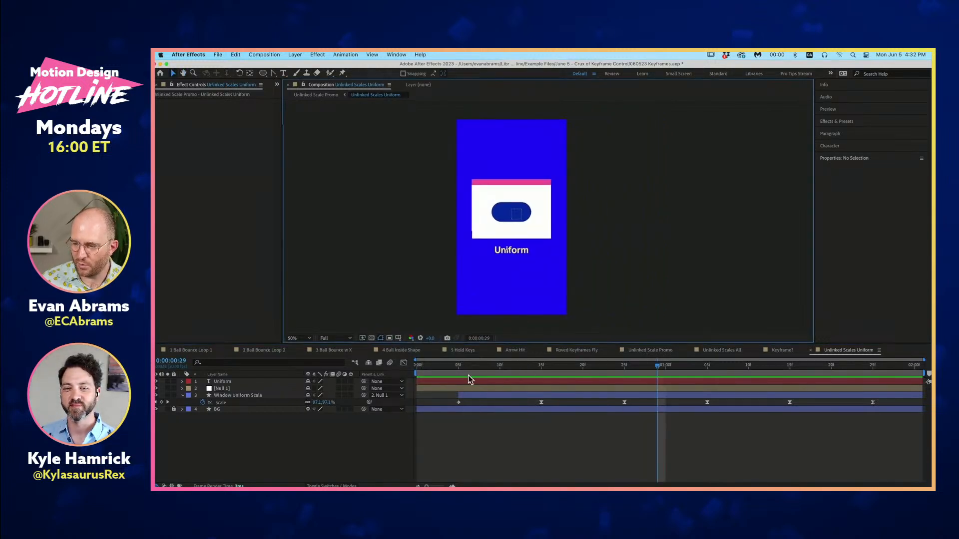
left_click_drag(458, 365, 465, 369)
key("space")
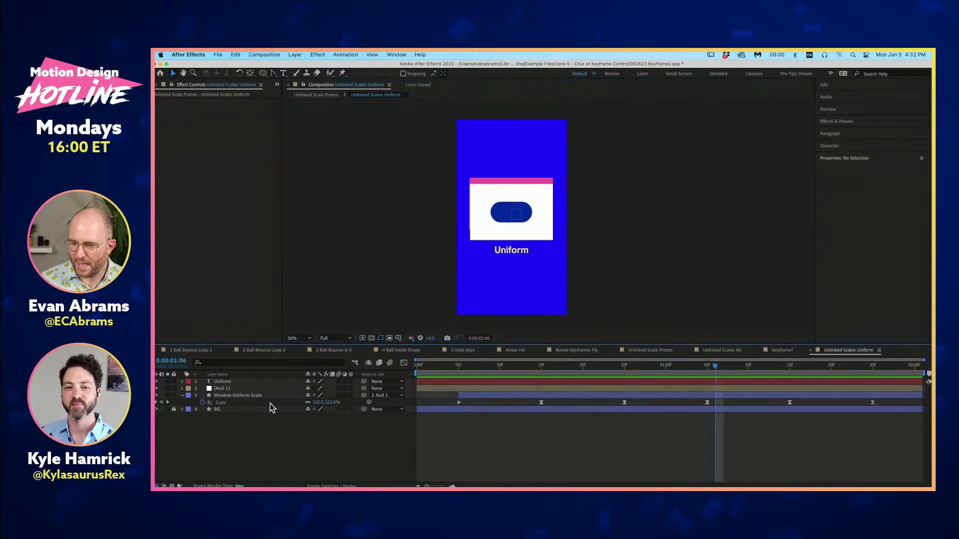
- Show the Scale value graph of the Window Uniform Scale layer in the Graph Editor and scrub along the curve
left_click(260, 395)
left_click(403, 363)
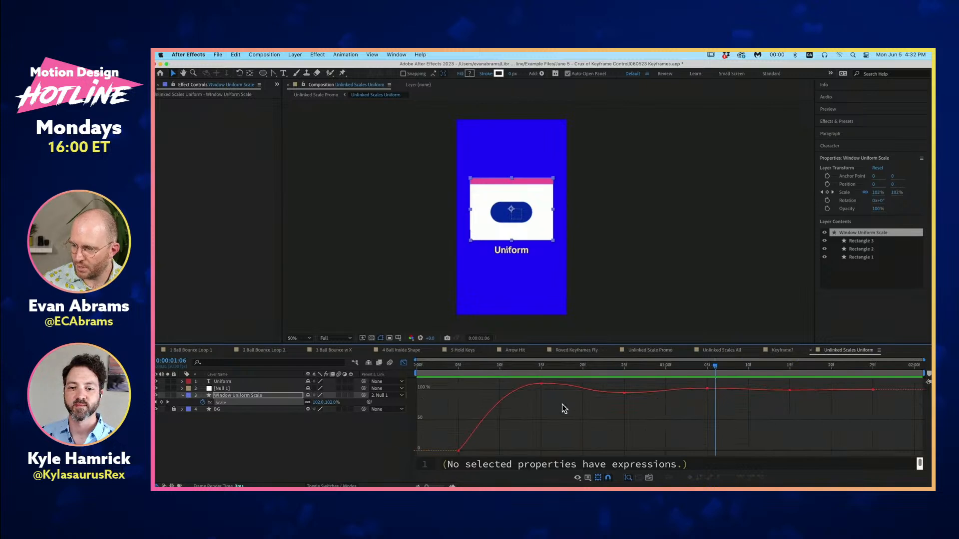
left_click_drag(531, 371, 478, 405)
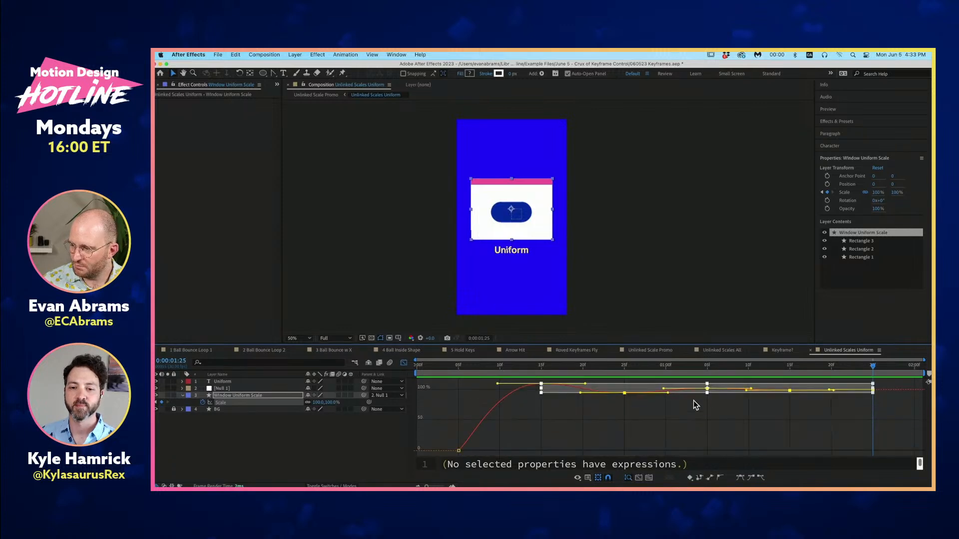
- Try to stretch the Window Uniform Scale layer's selected Scale keyframes vertically in the graph, and undo the change
left_click(876, 422)
left_click_drag(907, 428, 435, 380)
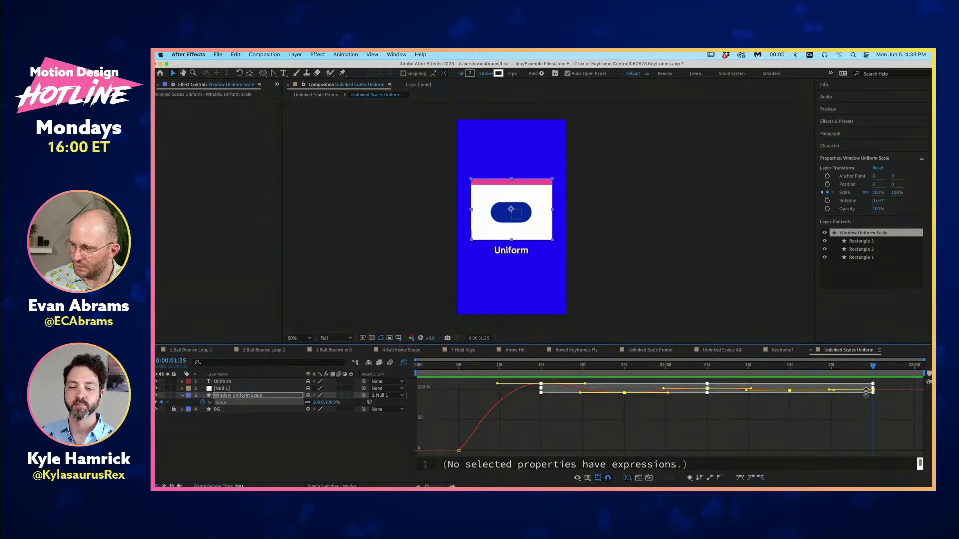
left_click_drag(872, 392, 877, 439)
key("super+z")
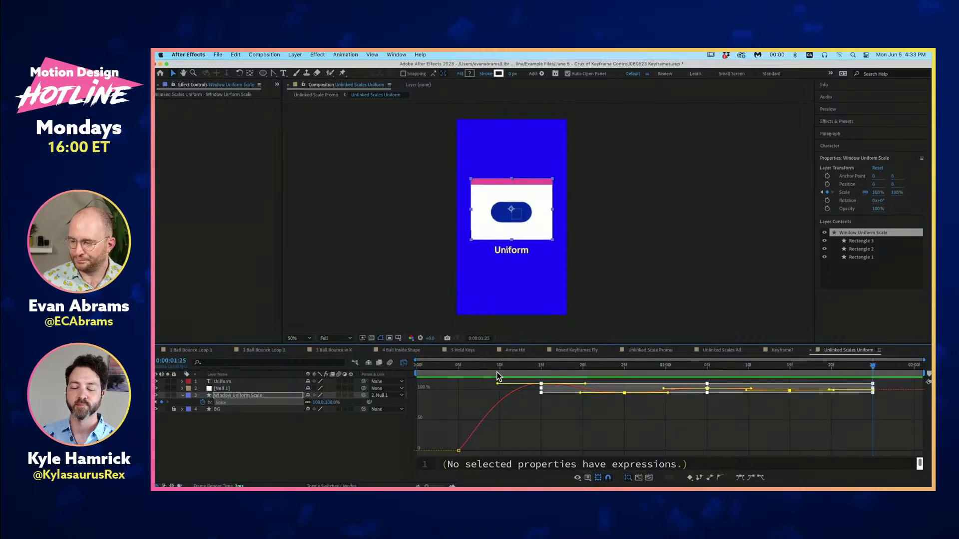
- Preview the Uniform scale bounce from 0:00:00:03 twice, clearing the keyframe selection in between, to compare the motion with its graph
left_click(445, 370)
key("space")
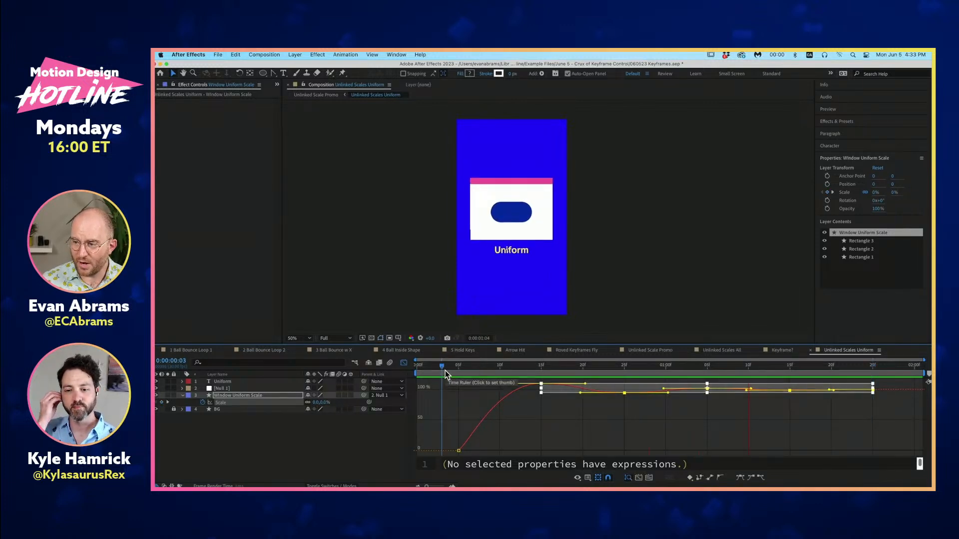
key("space")
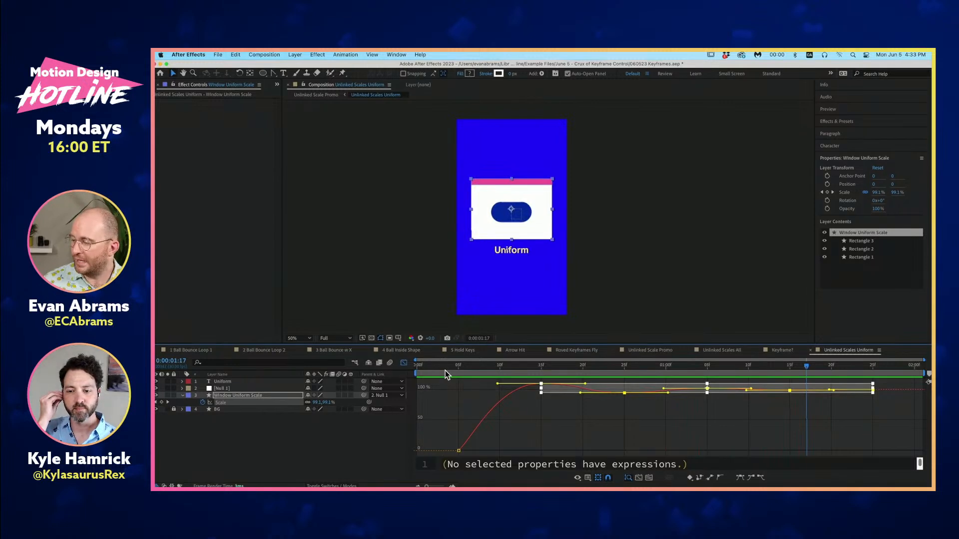
left_click(561, 398)
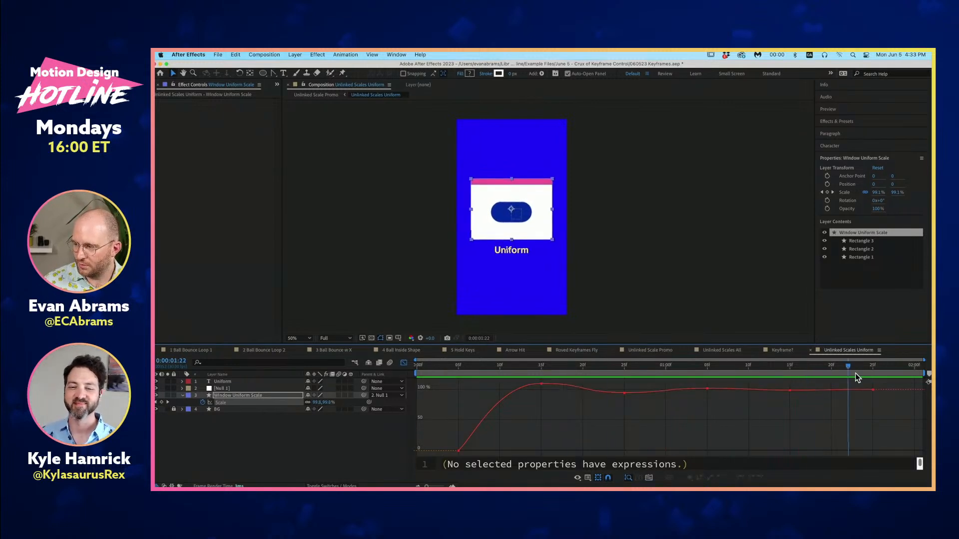
left_click(442, 368)
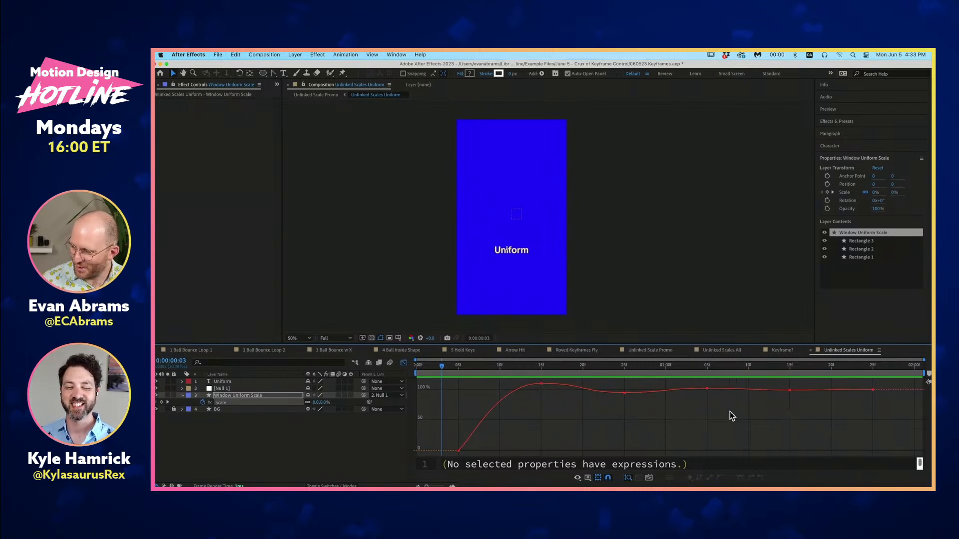
key("space")
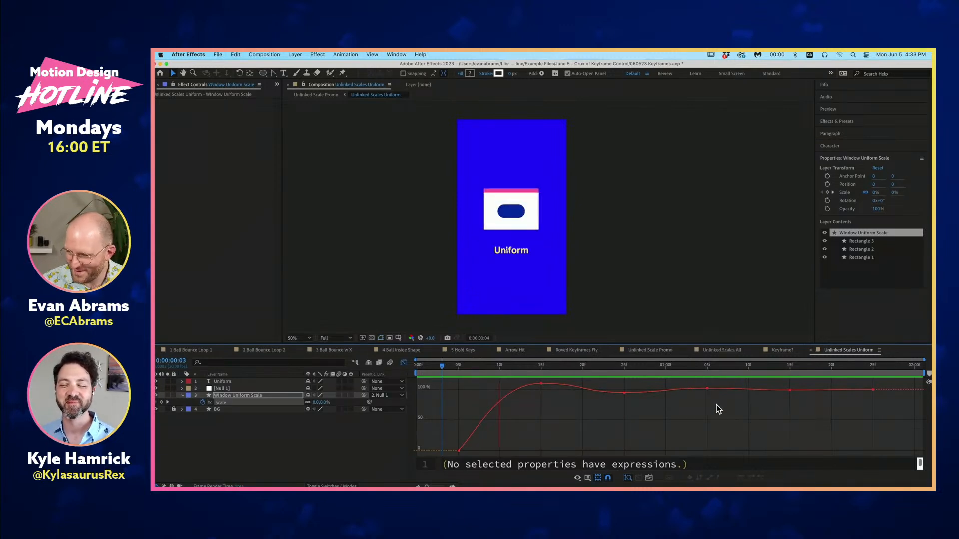
key("space")
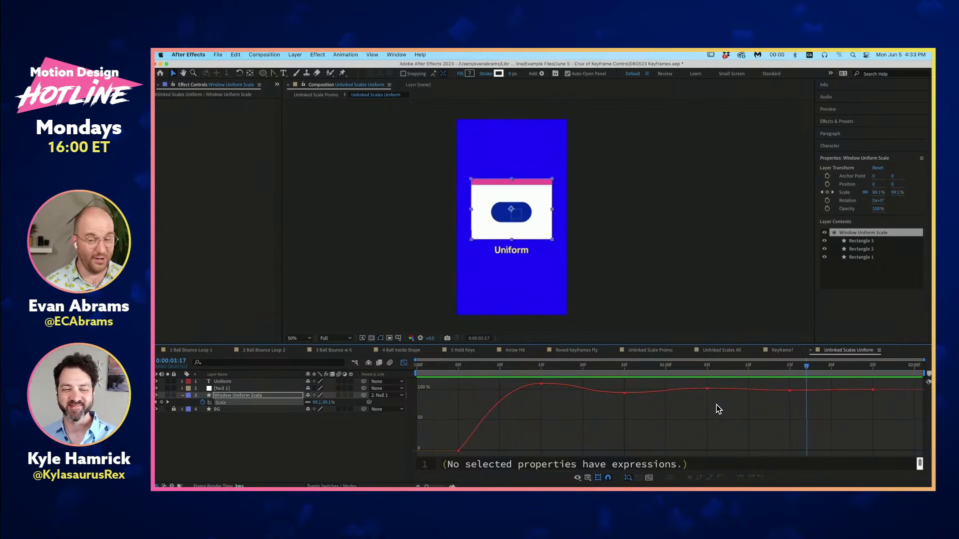
- Open the Unlinked Scales Unlinked precomp from Unlinked Scale Promo and show the unlinked scales layer's Scale in the Graph Editor
key("Tab")
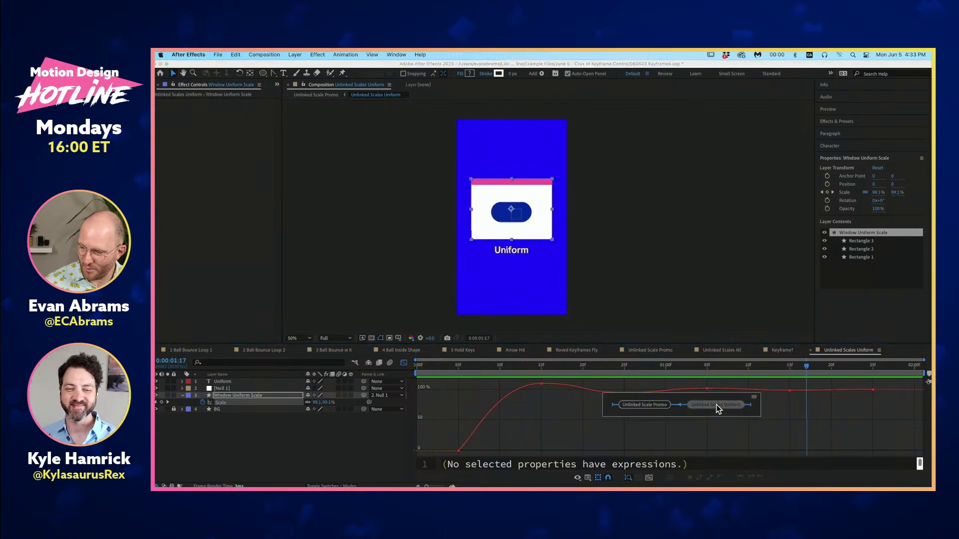
left_click(661, 403)
left_click(588, 379)
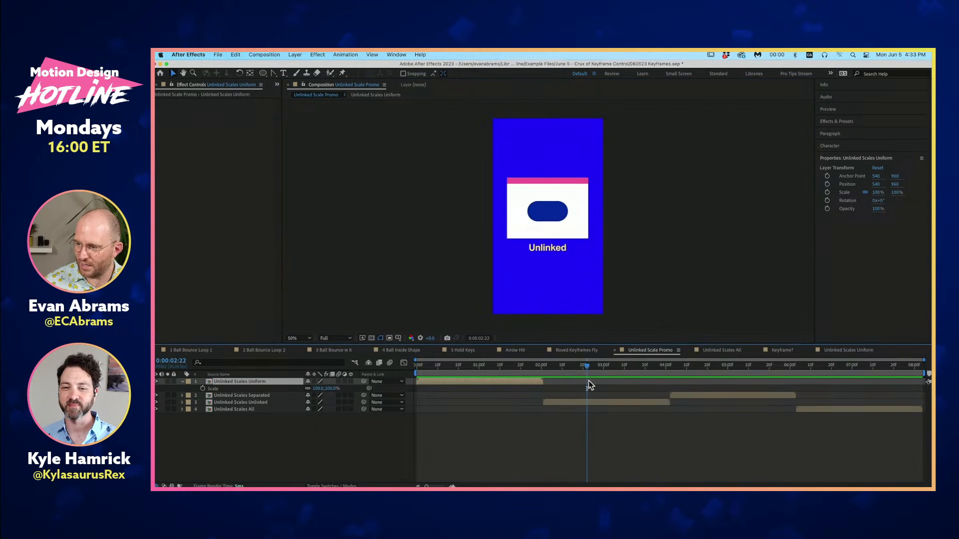
double_click(594, 402)
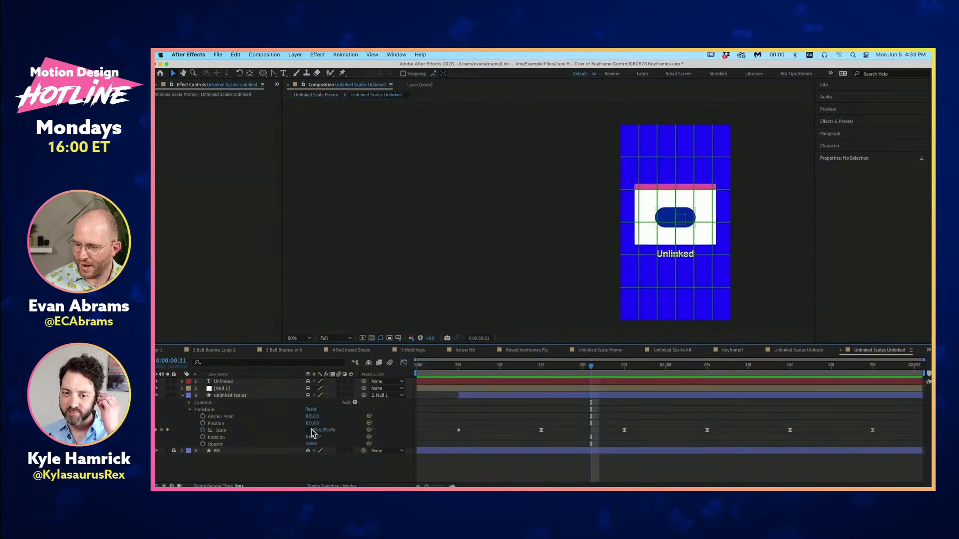
left_click(261, 432)
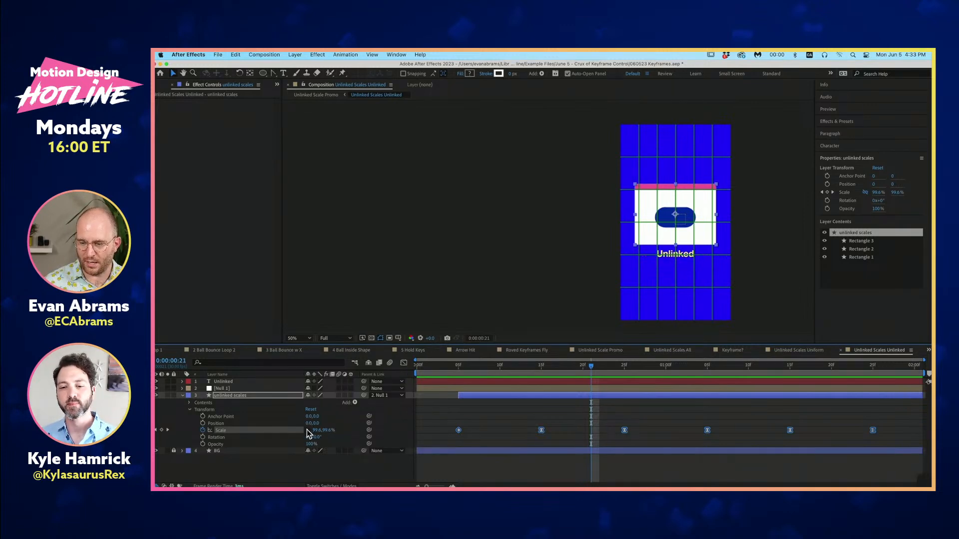
left_click(404, 363)
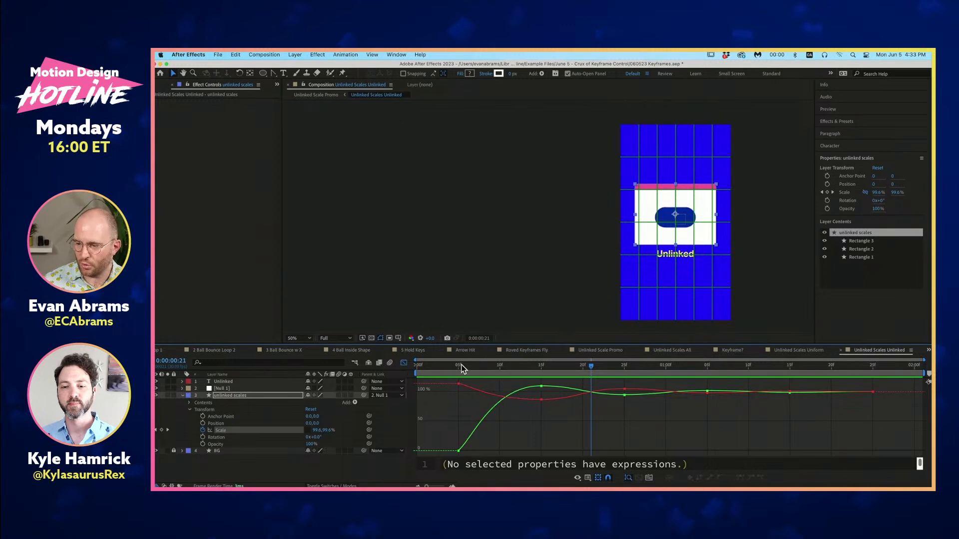
- Preview the unlinked scale animation repeatedly from near the start, comparing the motion with the X and Y curves
left_click_drag(458, 365, 417, 372)
key("space")
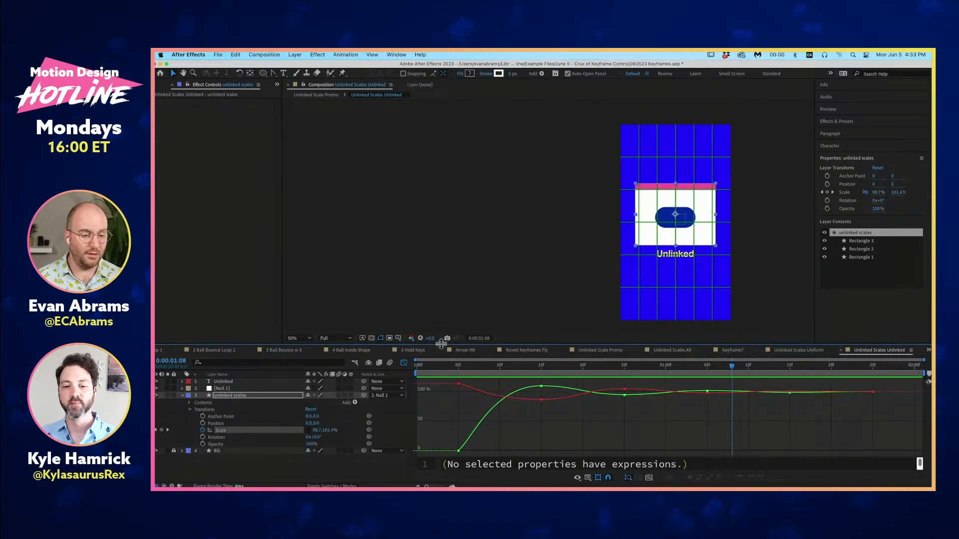
left_click_drag(460, 369, 443, 398)
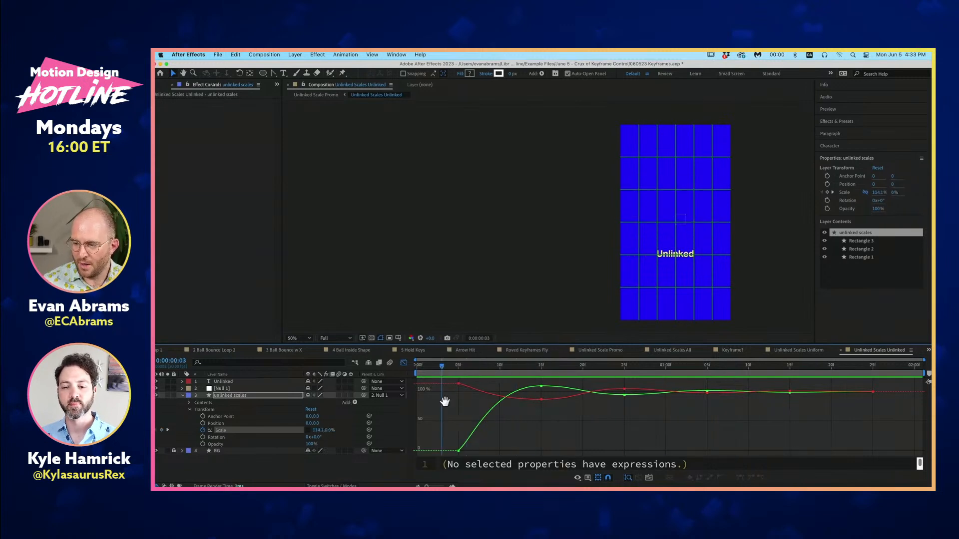
key("space")
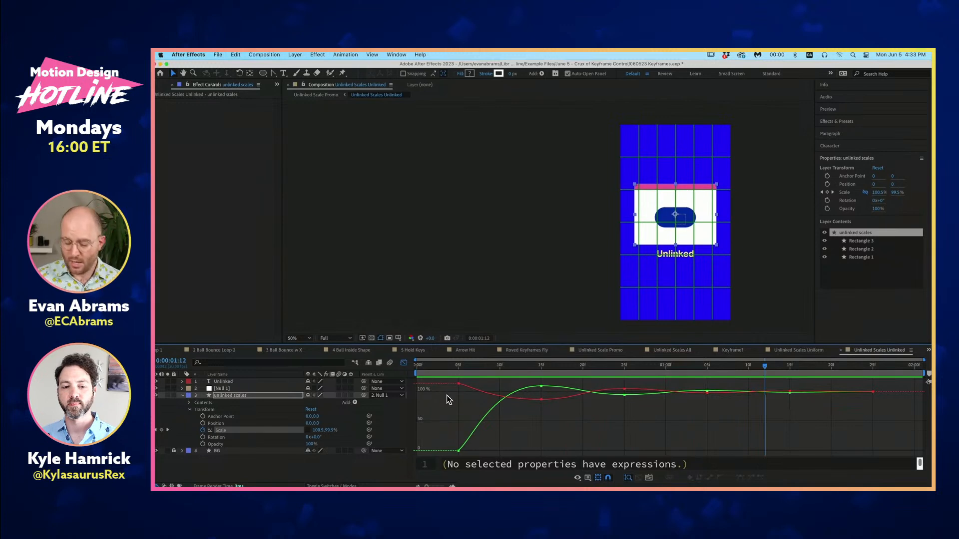
key("space")
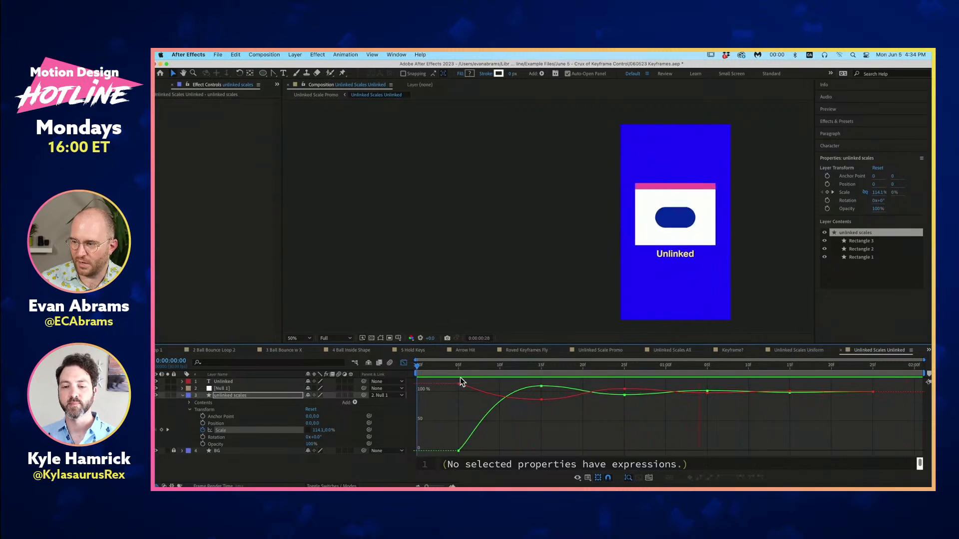
key("space")
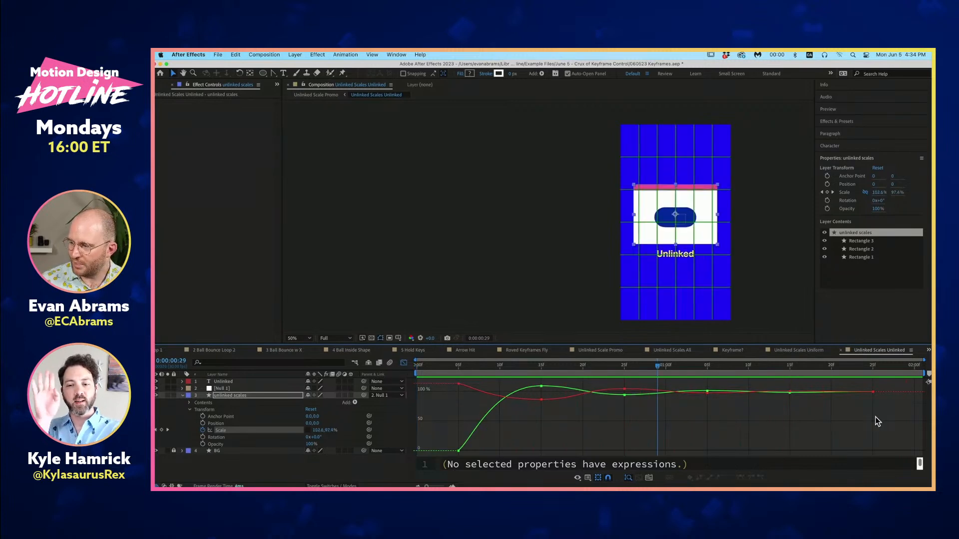
- Examine the unlinked Scale curves by selecting all keyframes, only those after the first, and the Scale X keyframe at 0:00:00:15, and clear the selection
left_click_drag(882, 439, 440, 374)
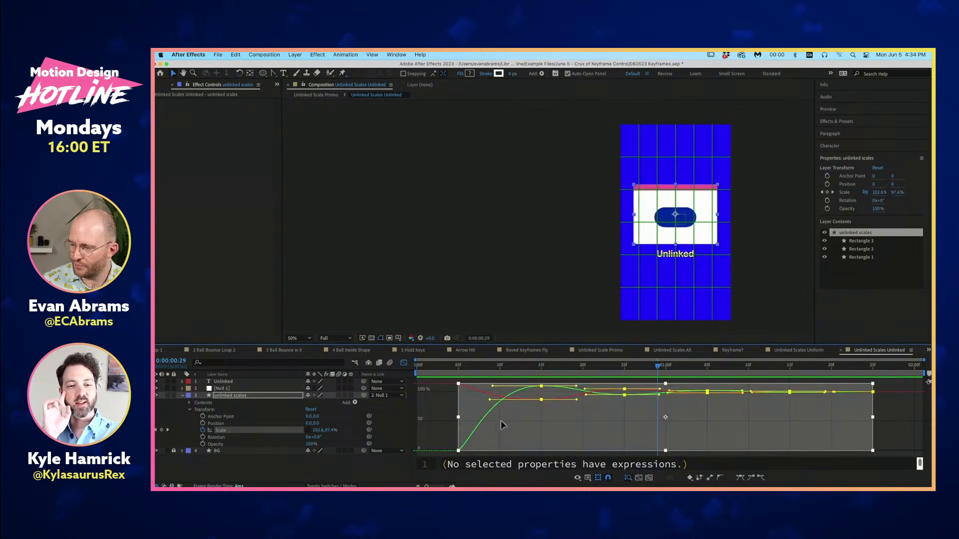
left_click(433, 398)
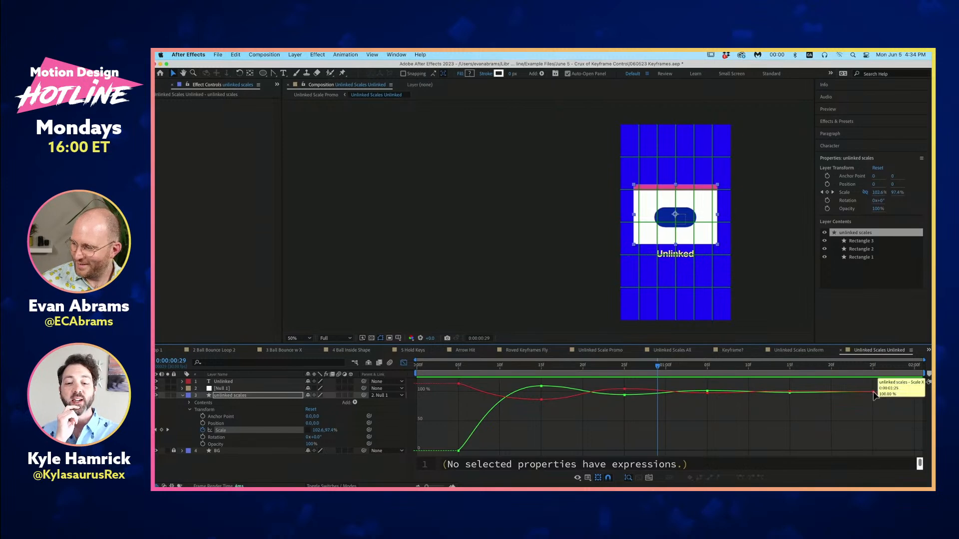
left_click_drag(879, 381, 495, 422)
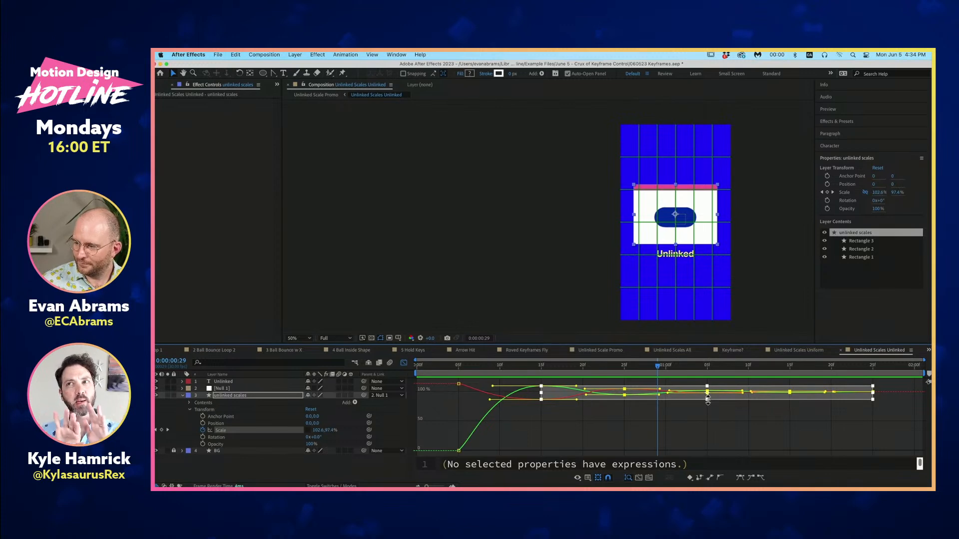
left_click(682, 418)
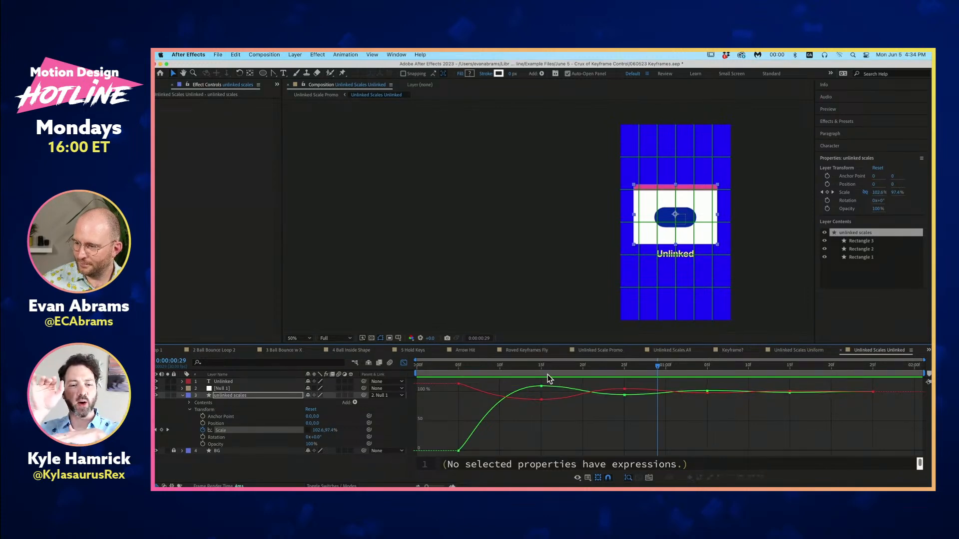
left_click(542, 401)
left_click(552, 412)
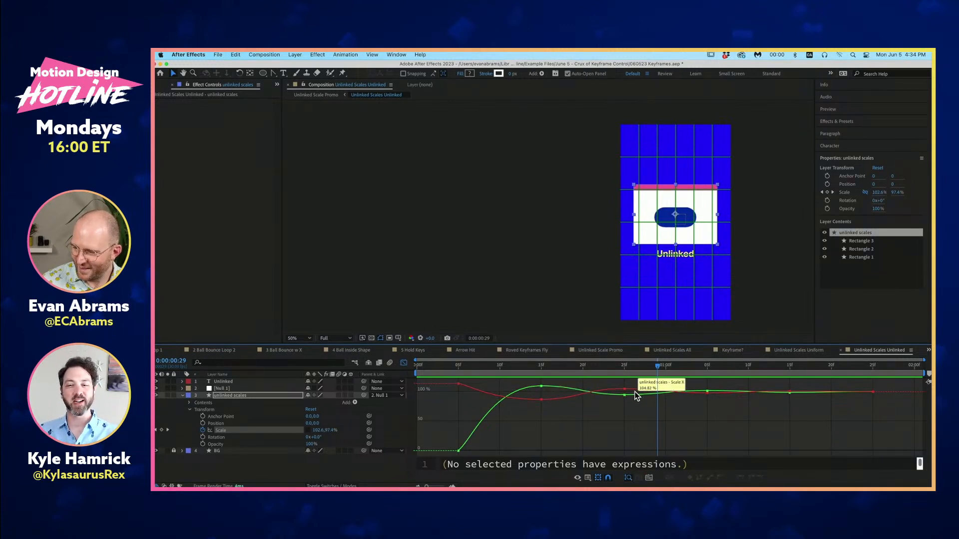
- Check the graph type options without changing them, and inspect the early Scale X keyframes on the curve
left_click(590, 476)
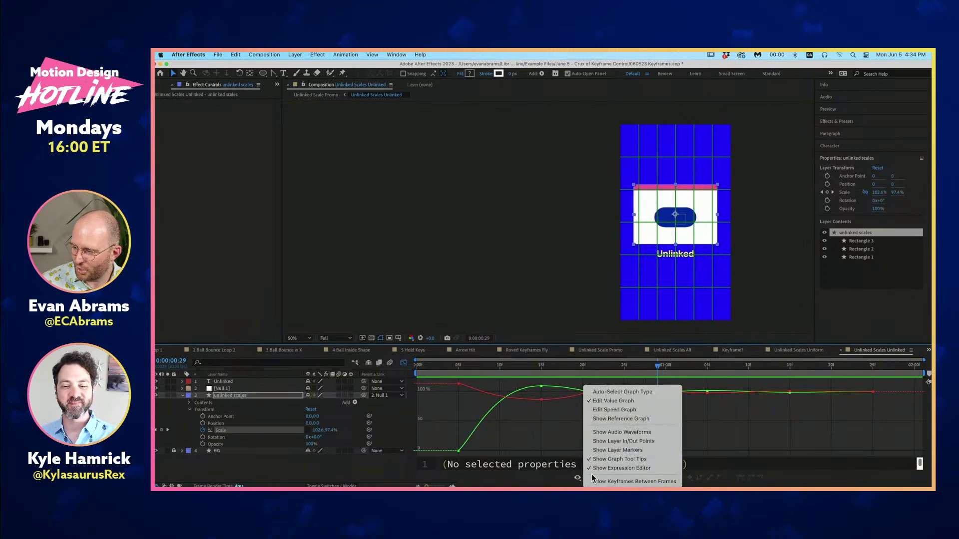
left_click(547, 421)
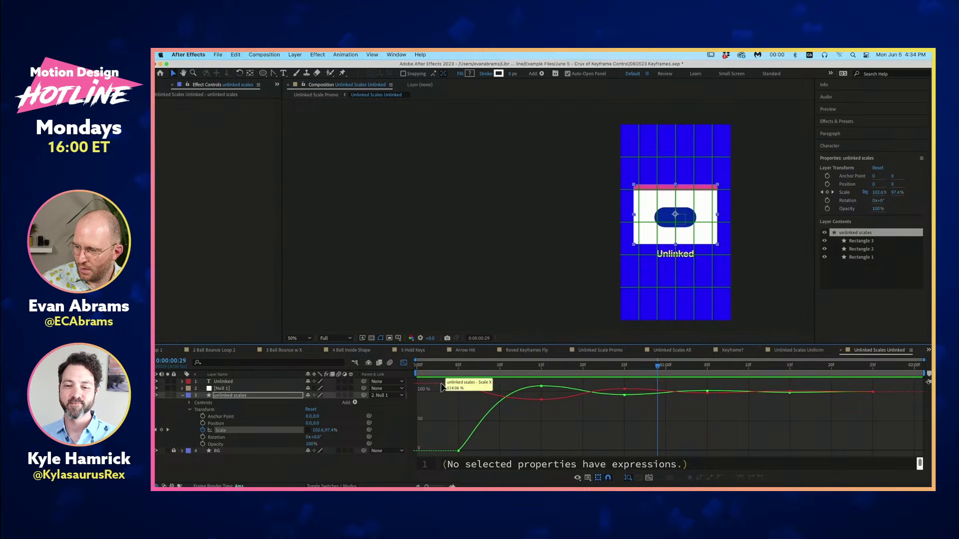
left_click(460, 385)
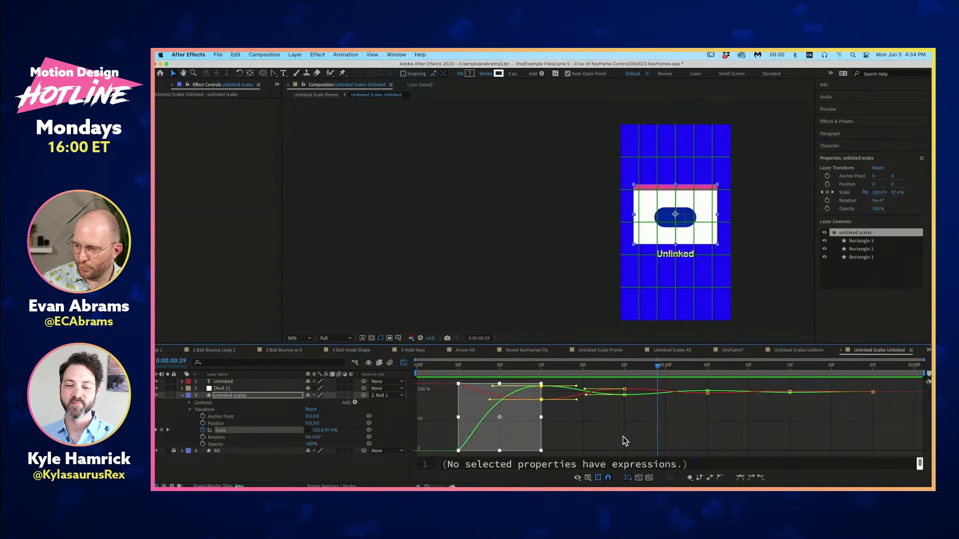
left_click(623, 437)
mouse_move(543, 400)
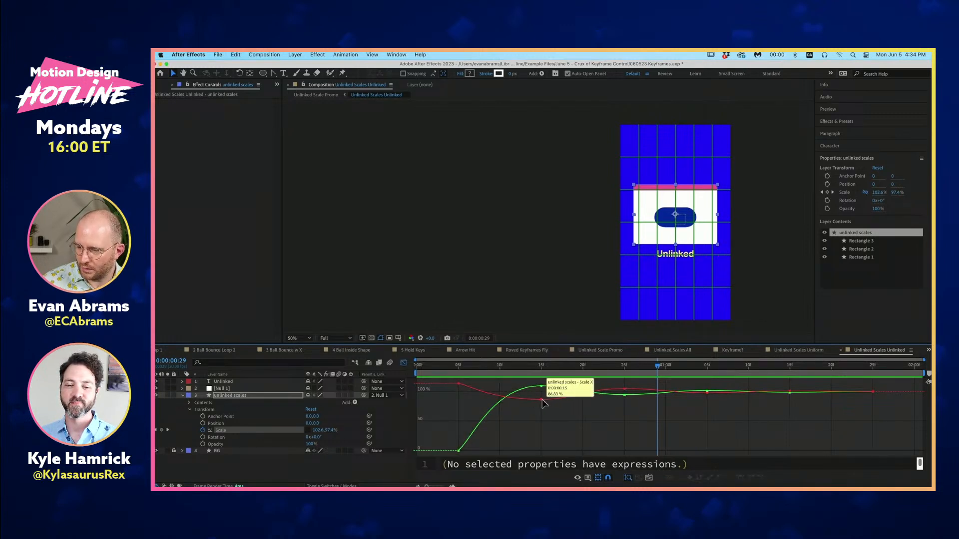
- Move the time to 0:00:00:05, 0:00:00:15 and 0:00:01:15 to compare the X and Y Scale values at these keyframes
left_click(460, 366)
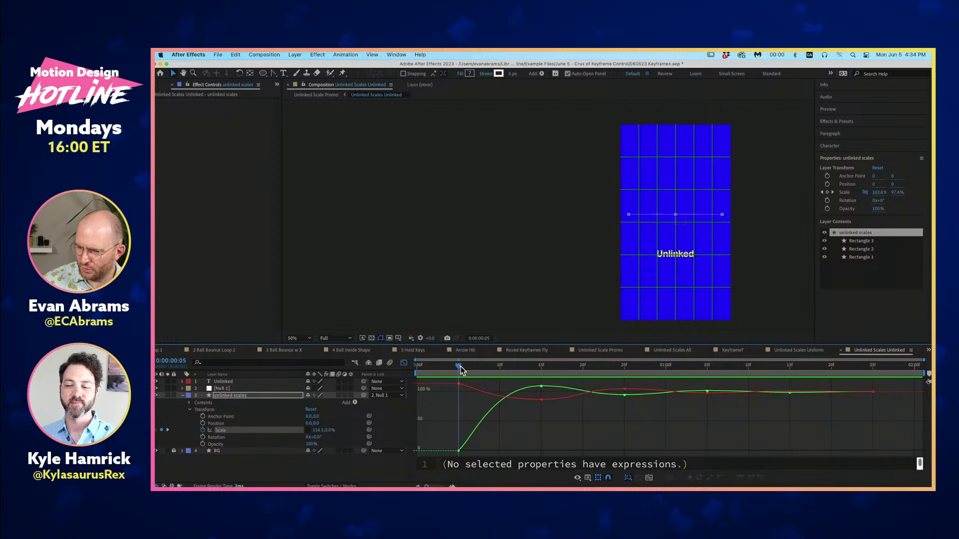
mouse_move(460, 367)
left_mouse_down()
mouse_move(481, 366)
mouse_move(460, 371)
left_mouse_up()
mouse_move(459, 384)
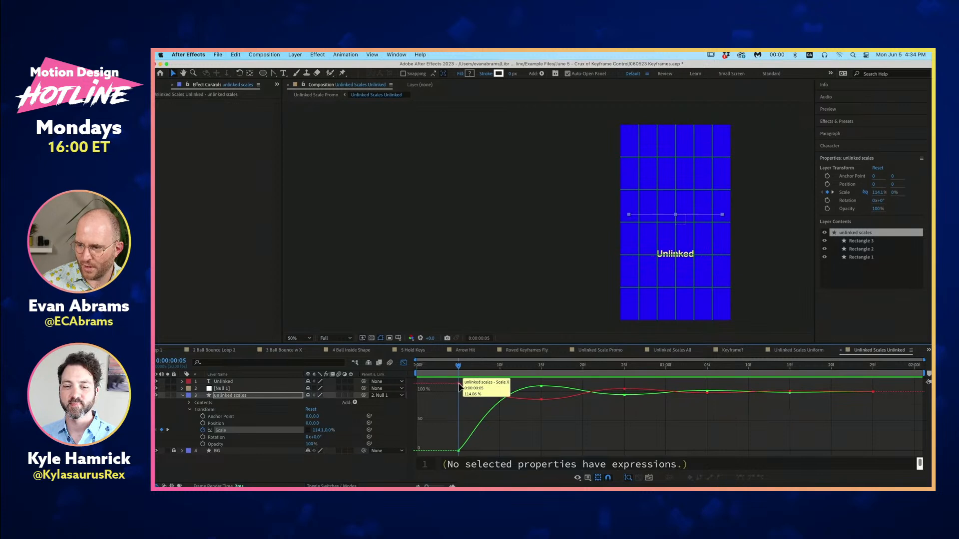
left_click(540, 366)
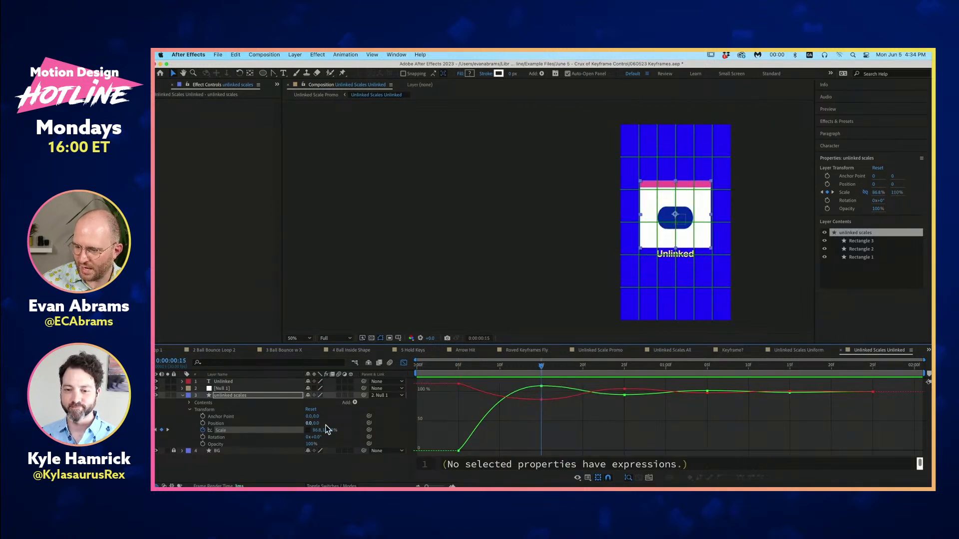
left_click_drag(571, 368, 789, 397)
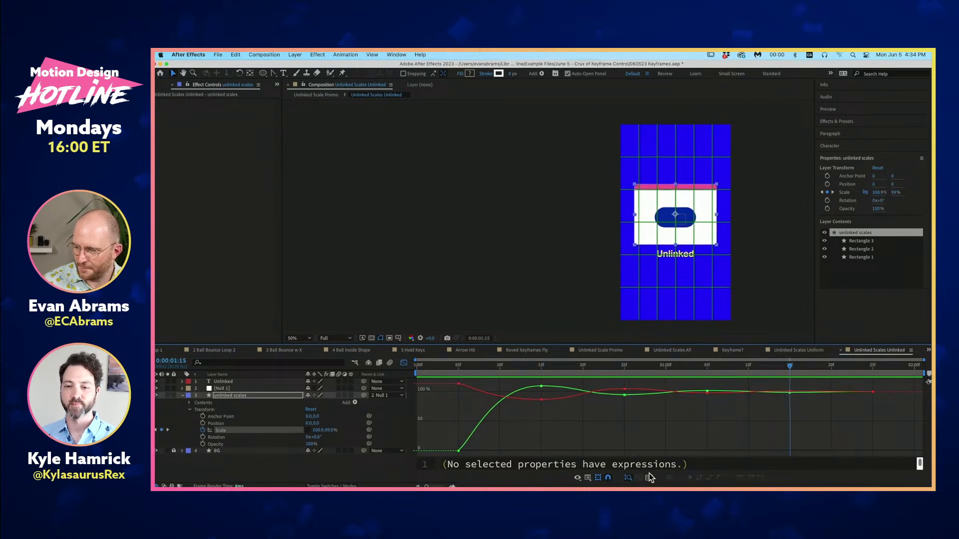
- Examine the unlinked Scale's speed graph at 0:00:00:20 and 0:00:00:05, and return to the value graph
left_click(578, 478)
left_click(599, 410)
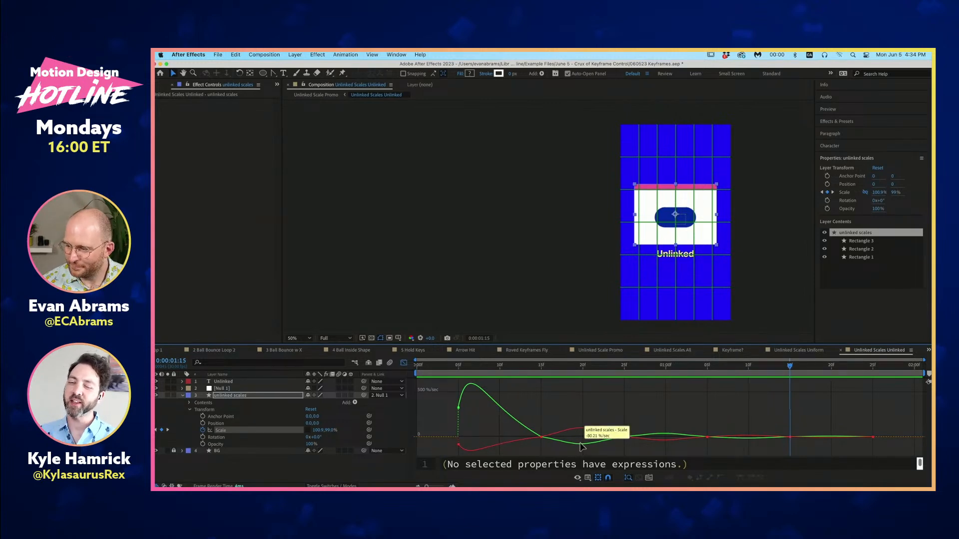
left_click_drag(575, 366, 581, 367)
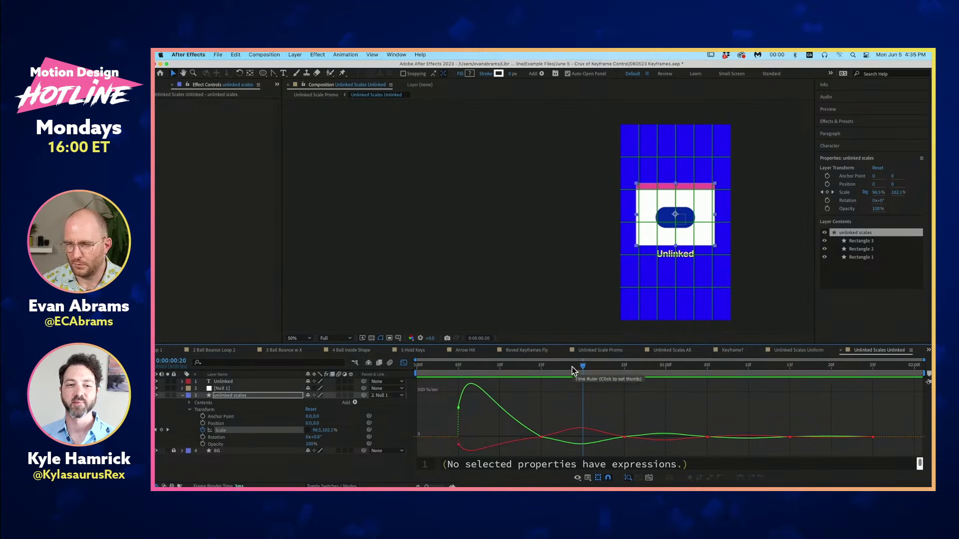
left_click(458, 369)
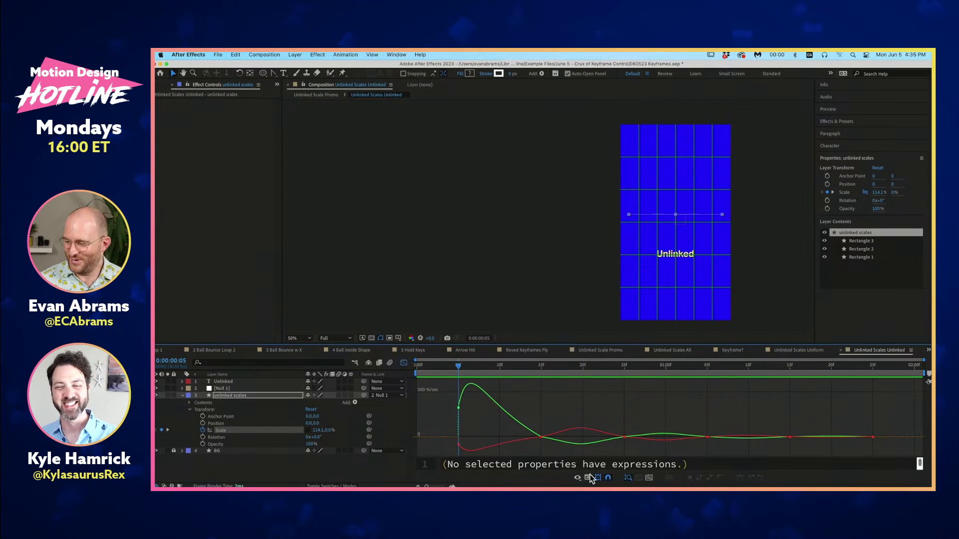
left_click(577, 477)
left_click(602, 401)
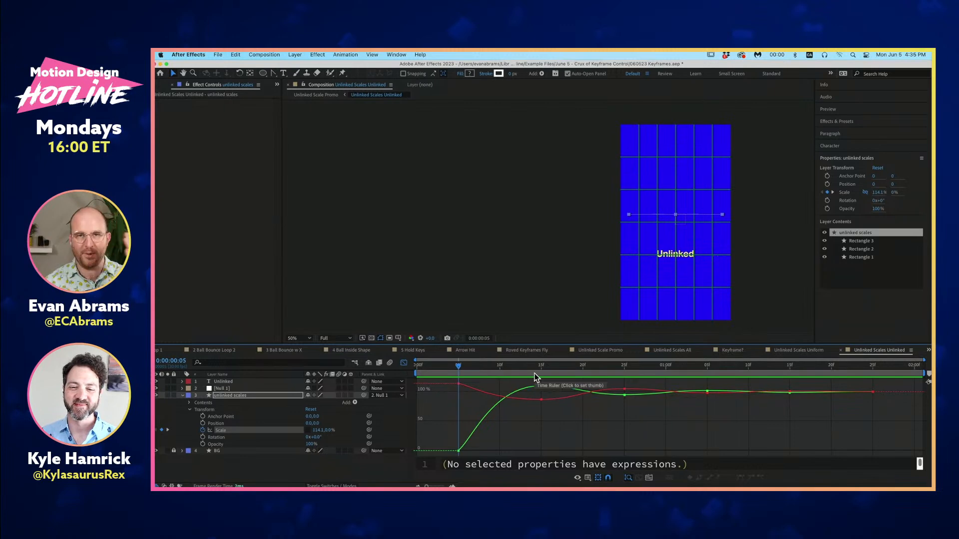
- Preview the unlinked animation several times against its value curves, checking the frame at 0:00:00:25 between playbacks
key("space")
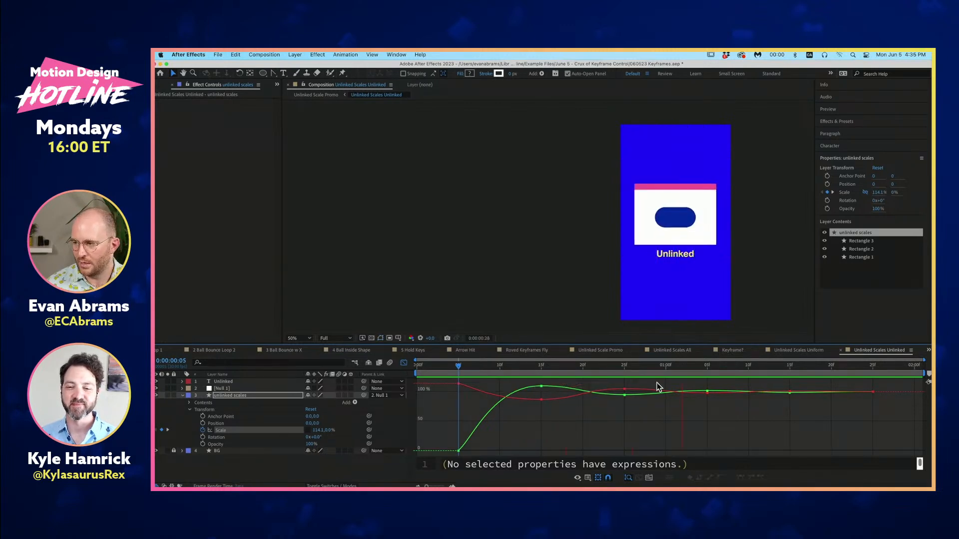
left_click_drag(645, 367, 622, 371)
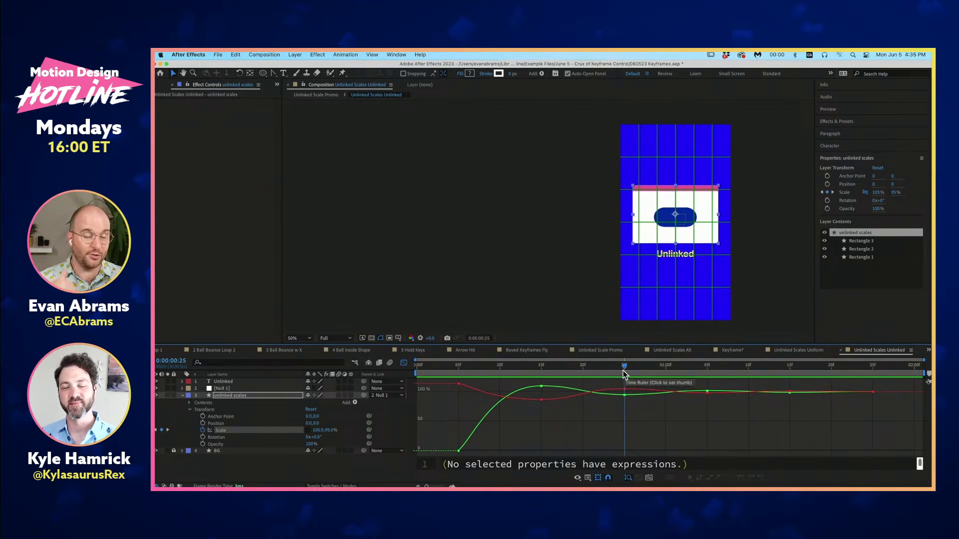
key("space")
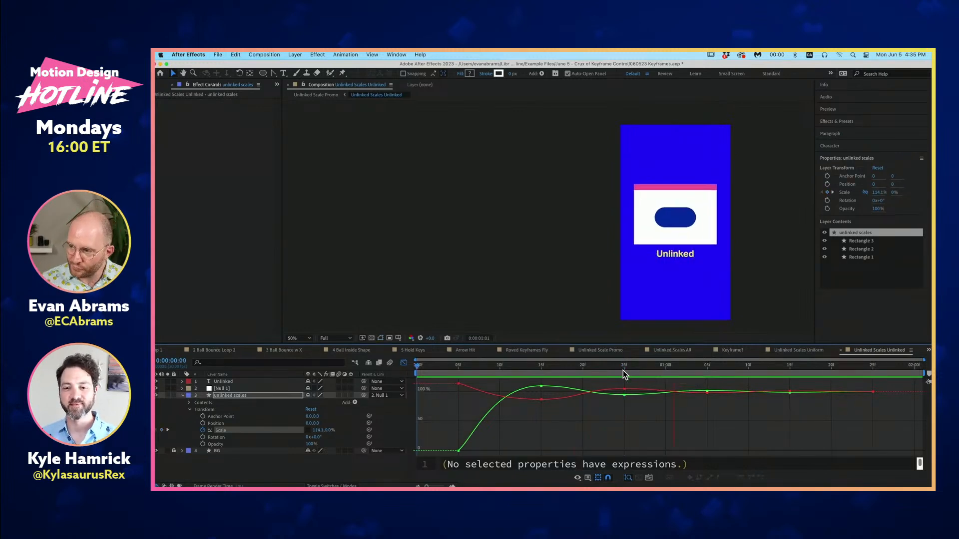
key("space")
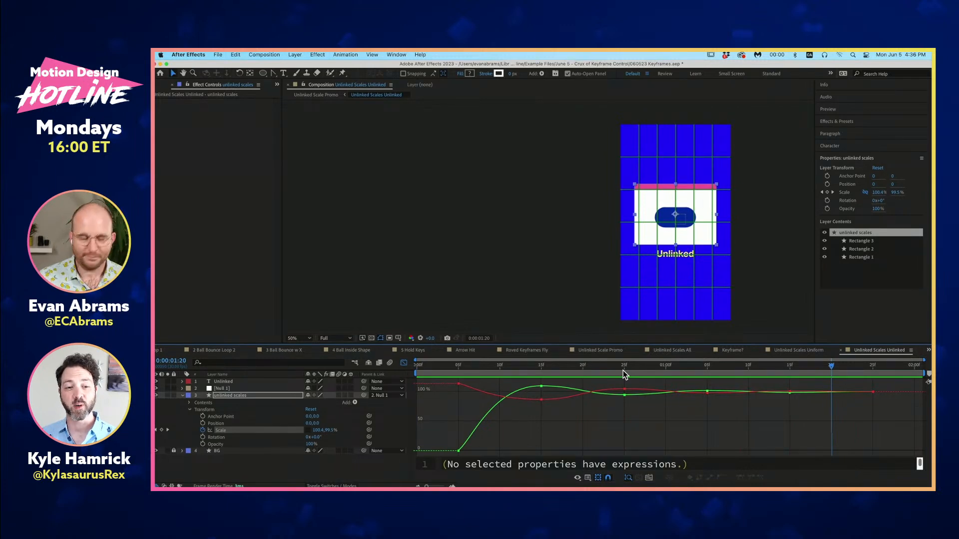
key("space")
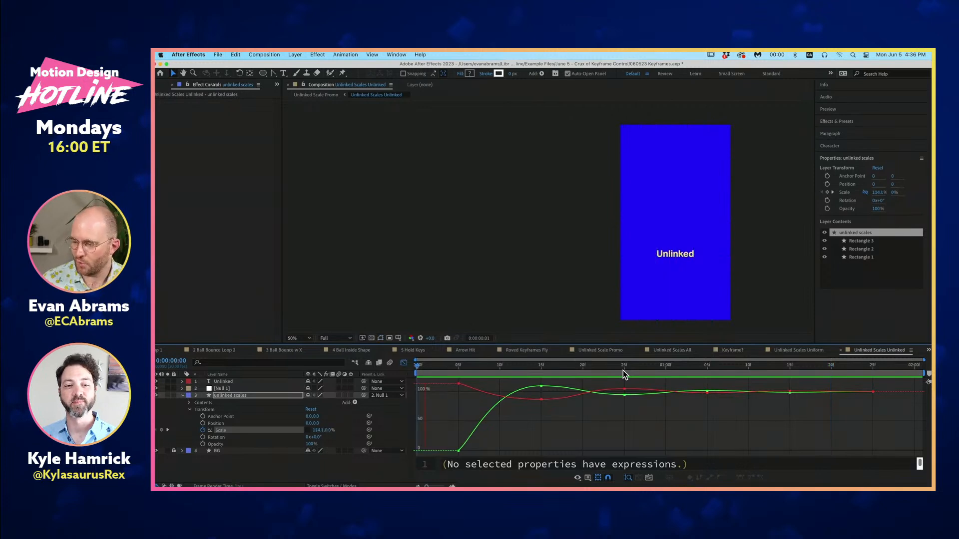
key("space")
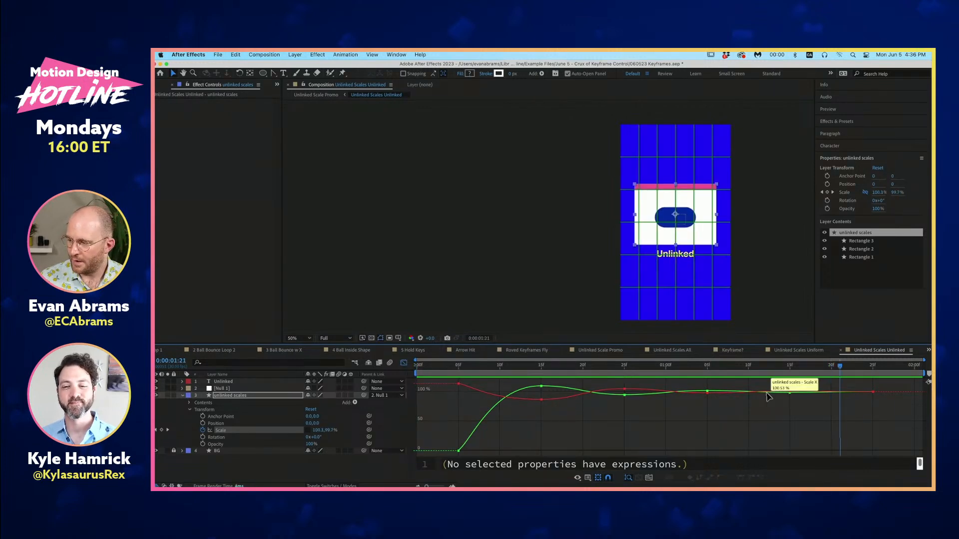
- Return to the Unlinked Scale Promo composition and preview the Separated section from 0:00:04:02
key("Tab")
left_click(696, 395)
left_click_drag(685, 380, 676, 375)
key("space")
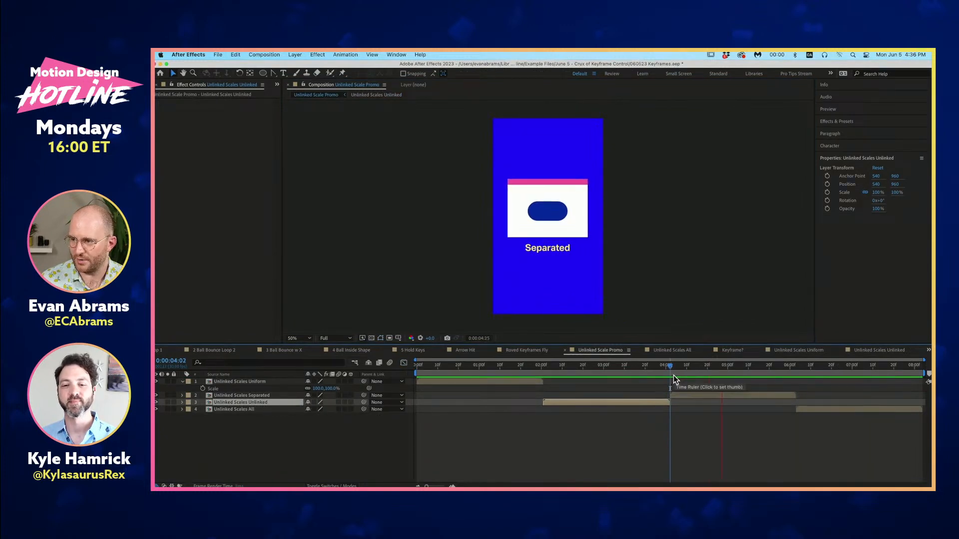
key("space")
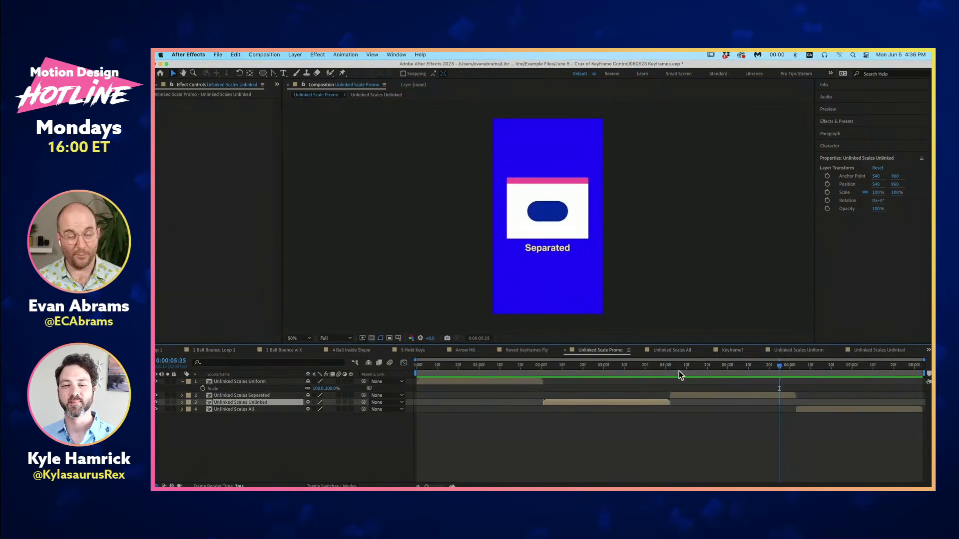
left_click_drag(748, 370, 758, 370)
key("space")
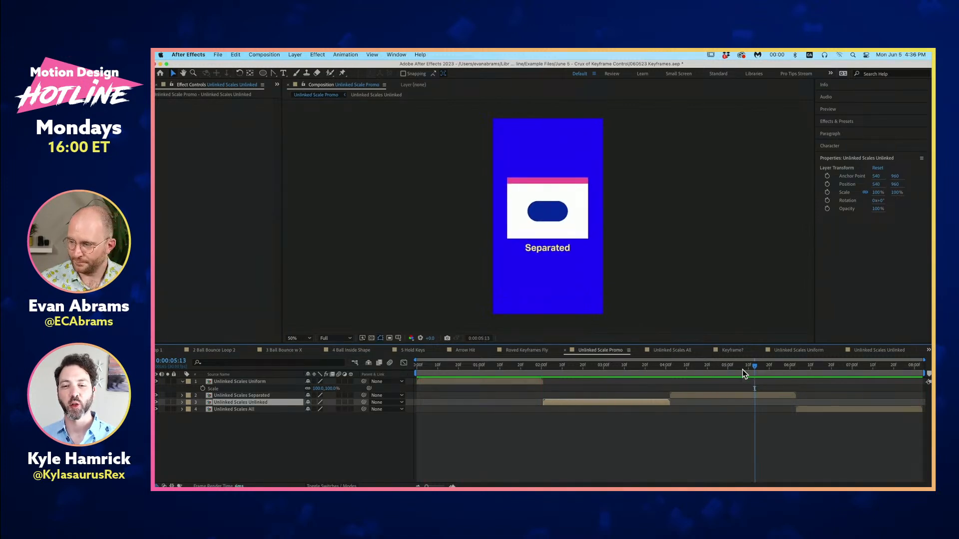
- Open the Unlinked Scales Separated precomp, reveal only the keyframed properties, and select the Separated Scales layer
double_click(748, 395)
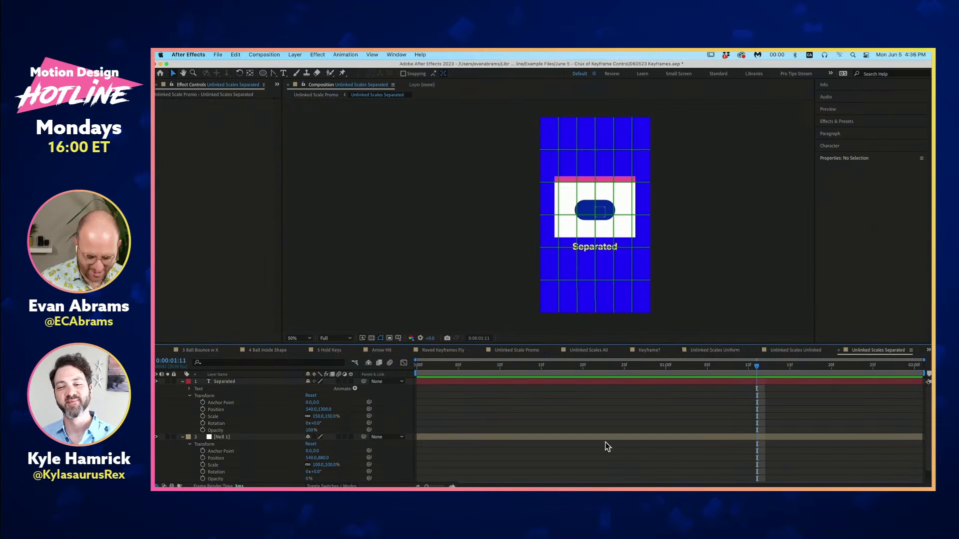
key("u")
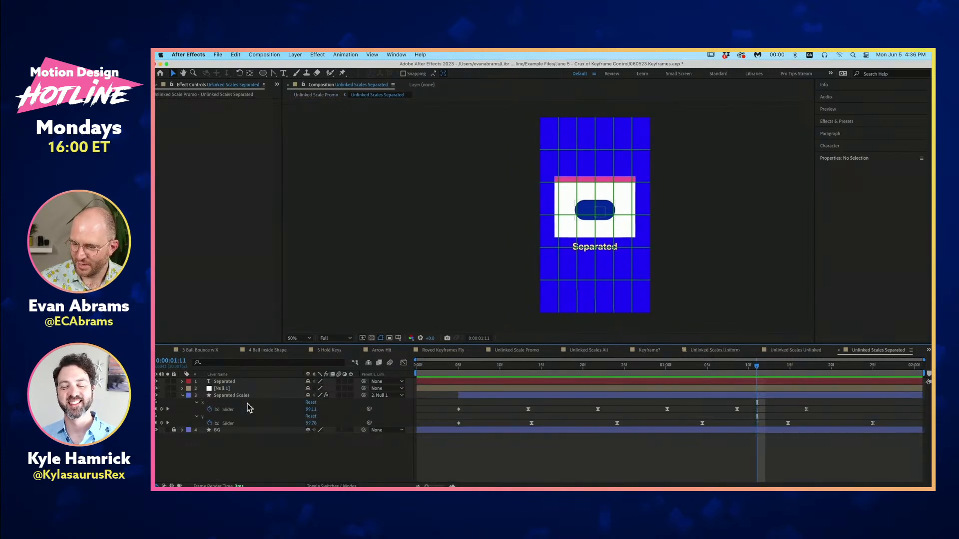
left_click(230, 395)
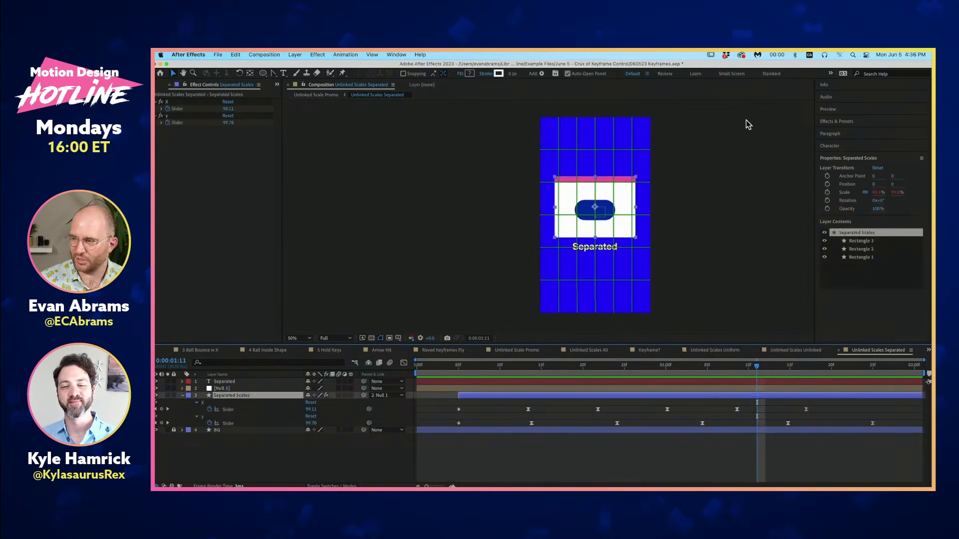
- Find the Slider Control effect by searching for "slider" and add it to the Separated Scales layer
left_click(853, 121)
left_click(842, 132)
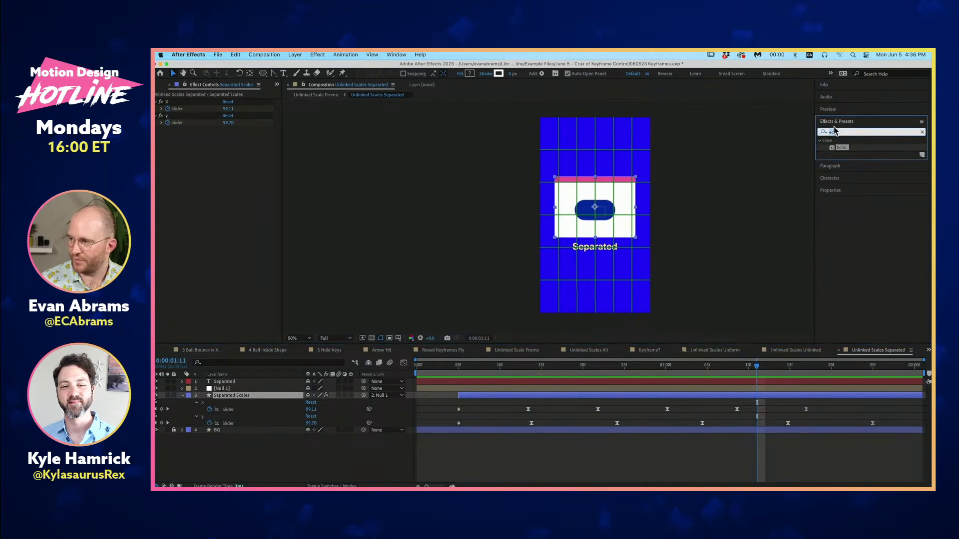
type("slider")
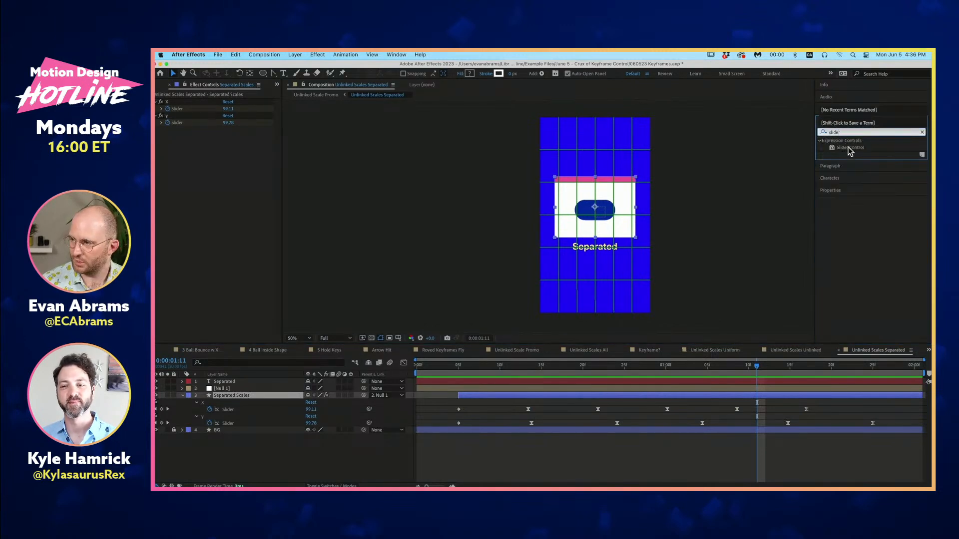
left_click_drag(850, 152, 214, 178)
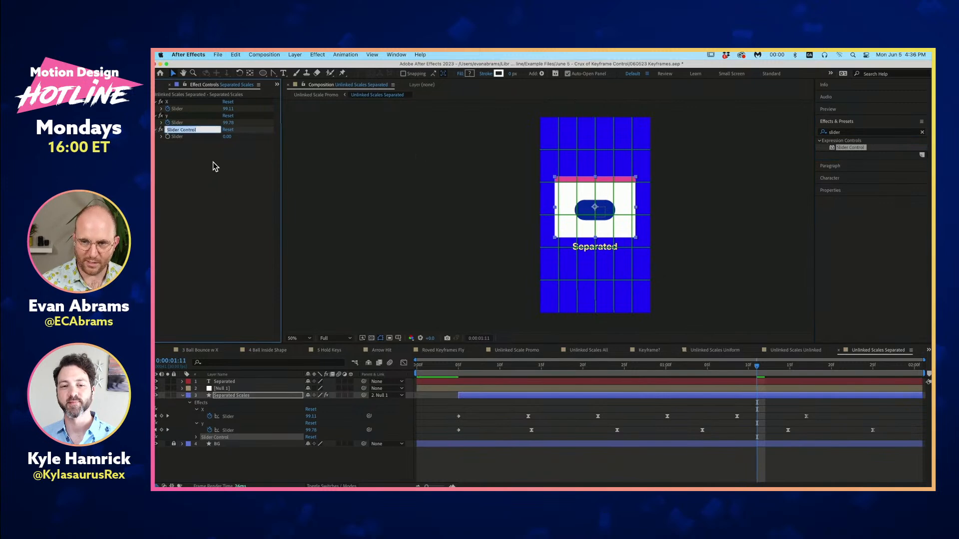
- Try the name "Whatever yo like!" for the added Slider Control, discard it, and delete the effect
type("Whatever yo ike!")
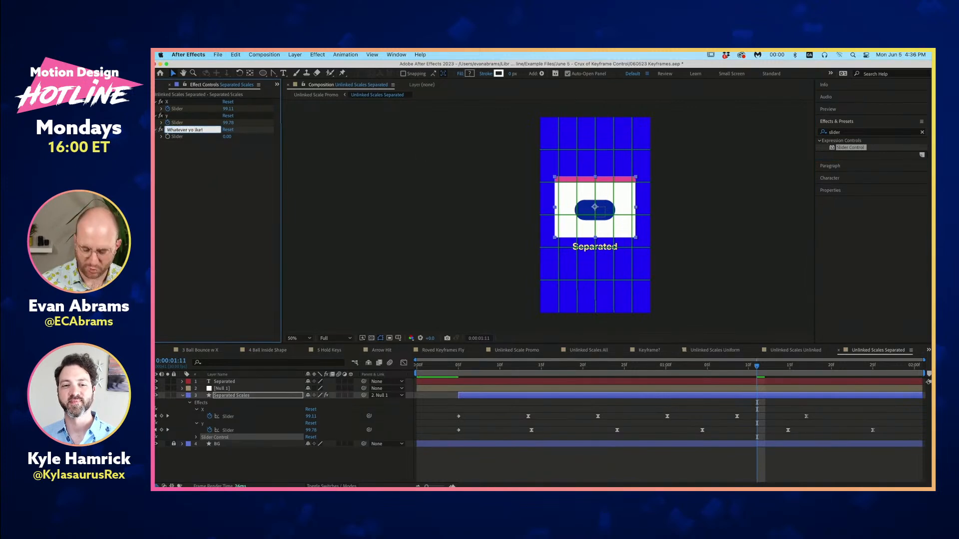
key("super+a")
key("BackSpace")
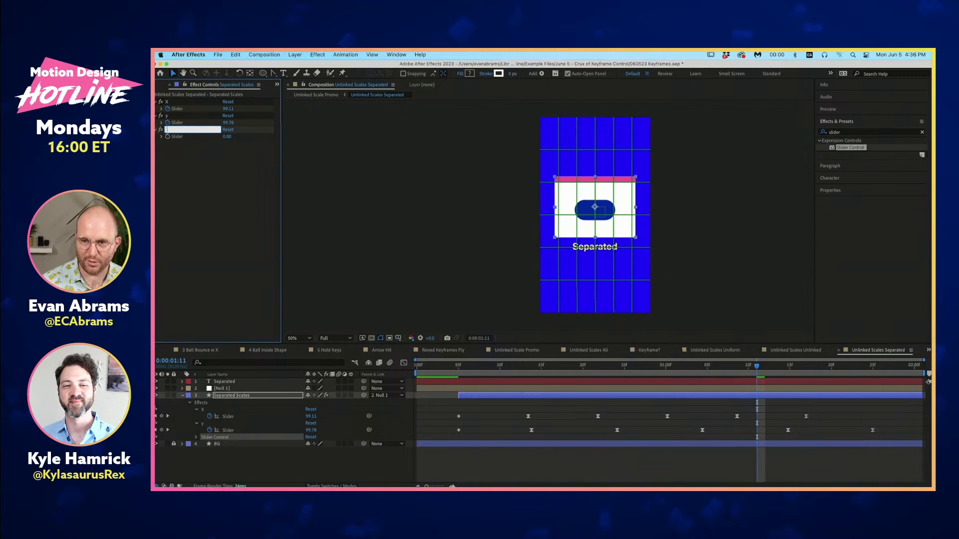
left_click(219, 164)
left_click(199, 131)
key("Delete")
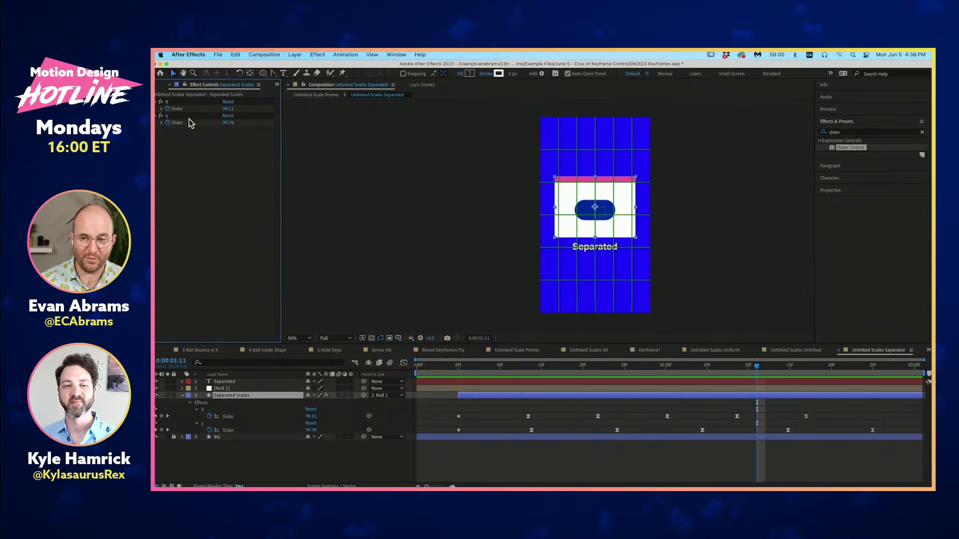
- Move the time to 0:00:00:06 and reveal the expression on the Separated Scales layer's Scale property
left_click(455, 372)
mouse_move(462, 372)
left_mouse_down()
mouse_move(514, 382)
mouse_move(466, 372)
left_mouse_up()
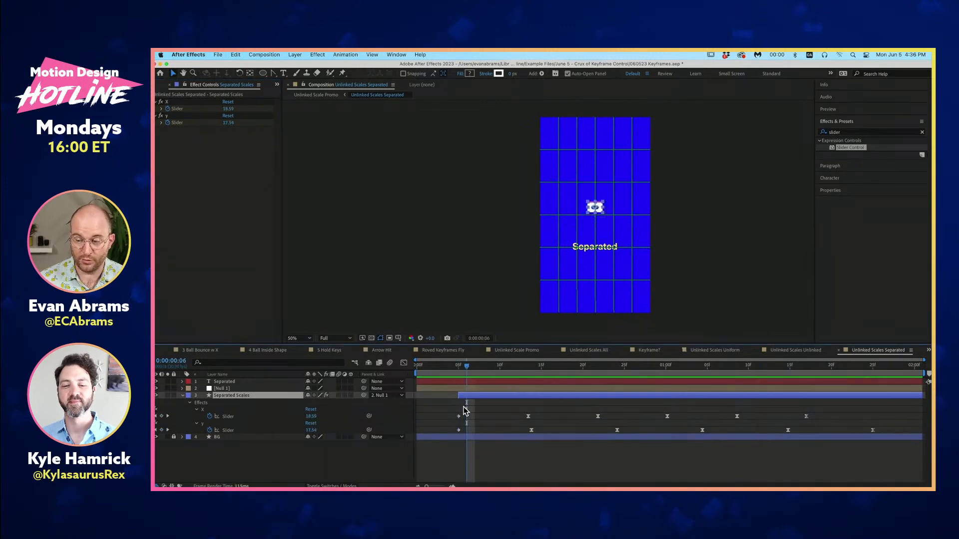
key("shift+s")
left_click(251, 439)
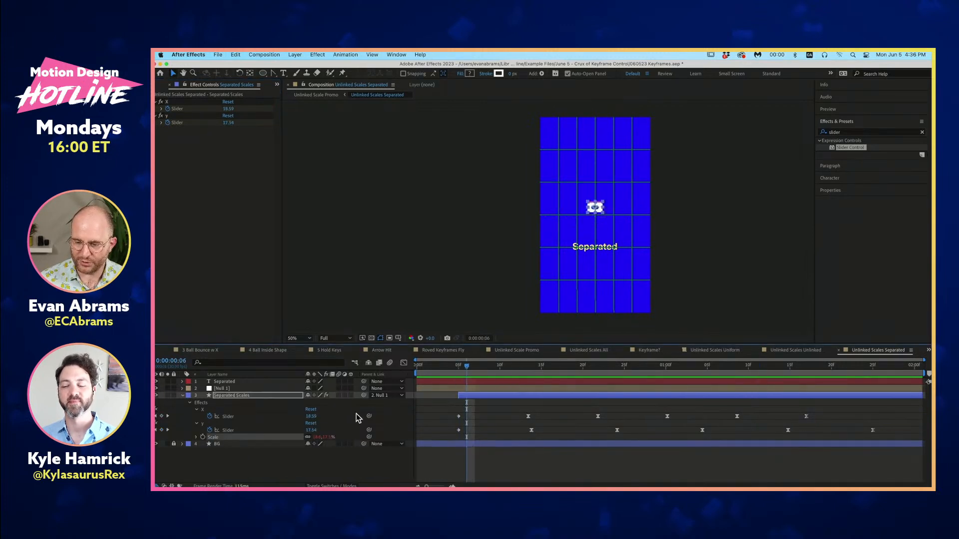
left_click(195, 438)
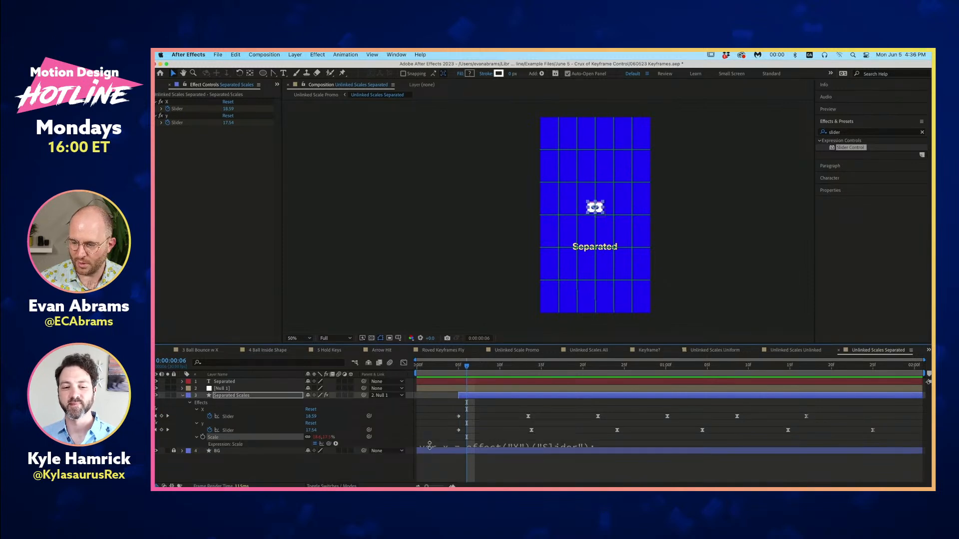
left_click_drag(430, 446, 432, 469)
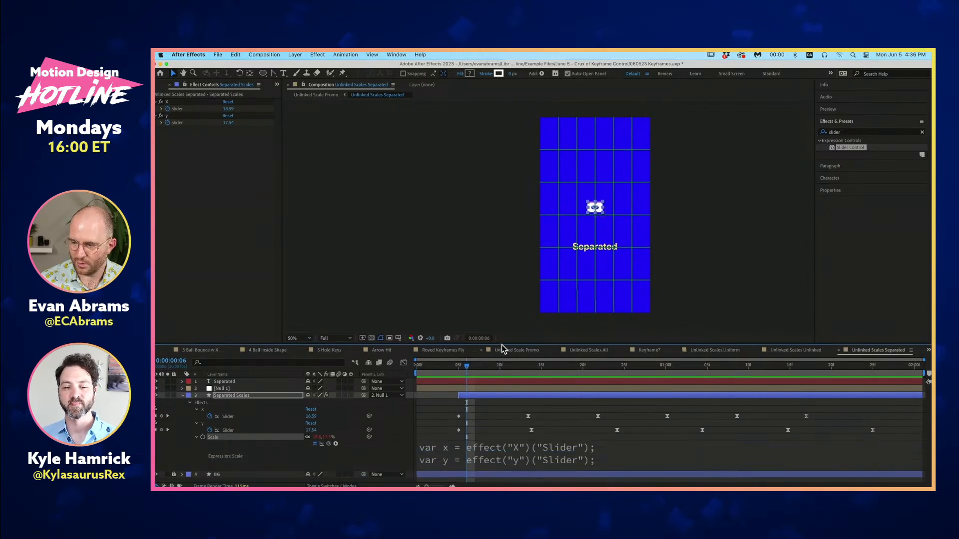
- Enlarge the timeline and expression area to show the whole Scale expression, and turn off the composition's grid overlay
left_click_drag(502, 348, 443, 250)
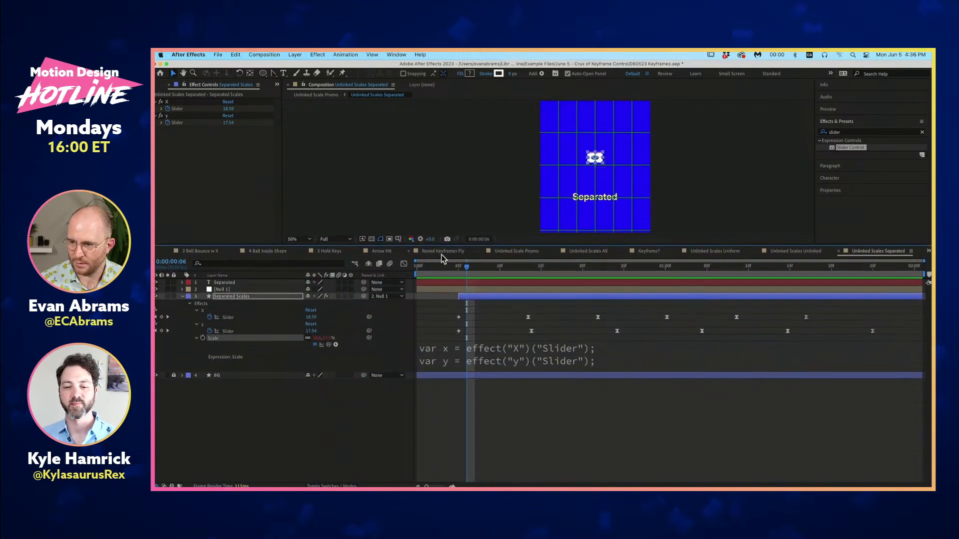
left_click(400, 239)
left_click(410, 258)
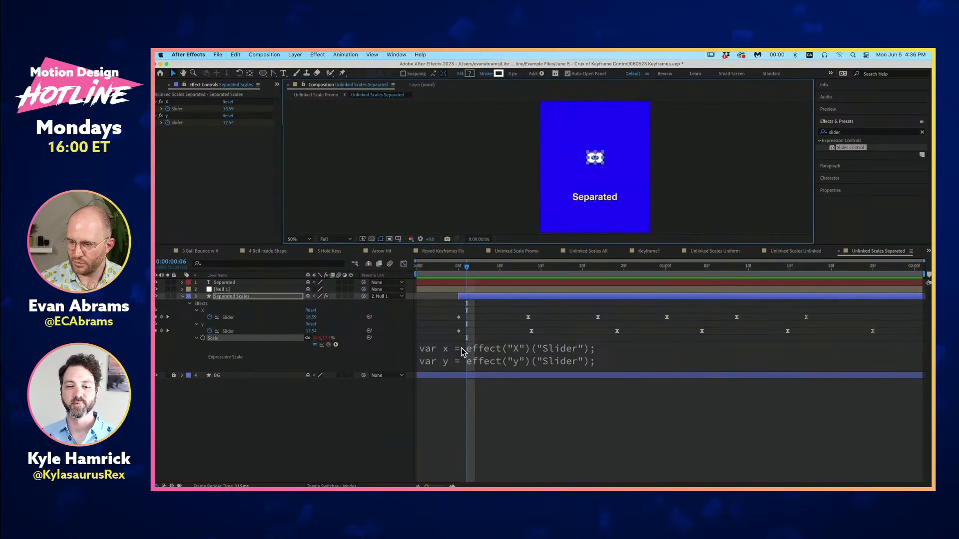
left_click_drag(508, 372, 497, 418)
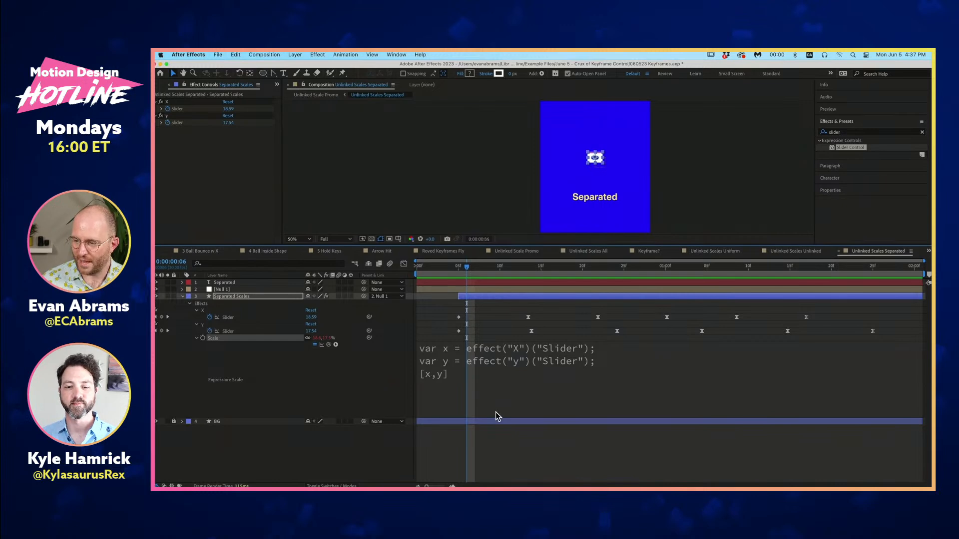
left_click(490, 462)
- At 0:00:00:05, select all X slider keyframes and stretch their spacing proportionally so the last lands at about 0:00:01:20
left_click_drag(467, 272, 459, 271)
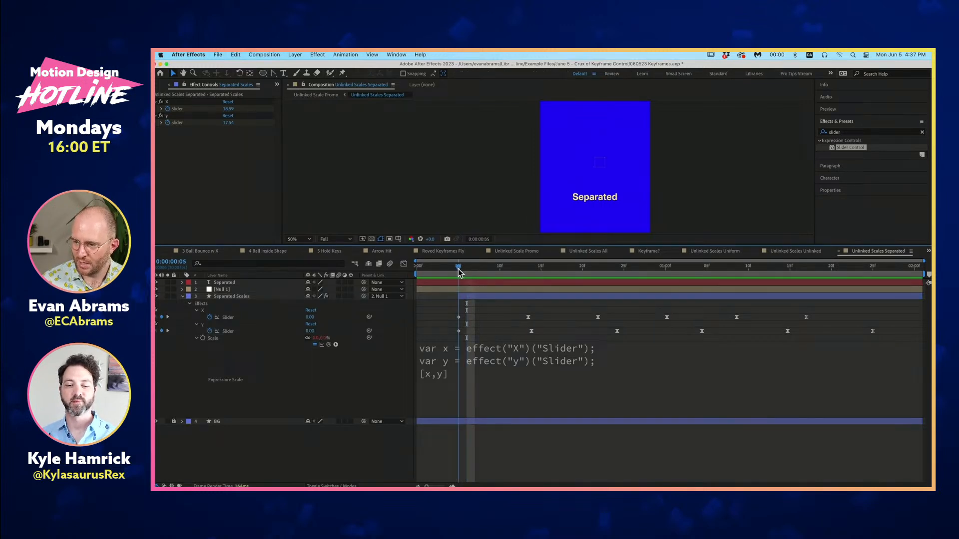
left_click_drag(830, 314, 437, 323)
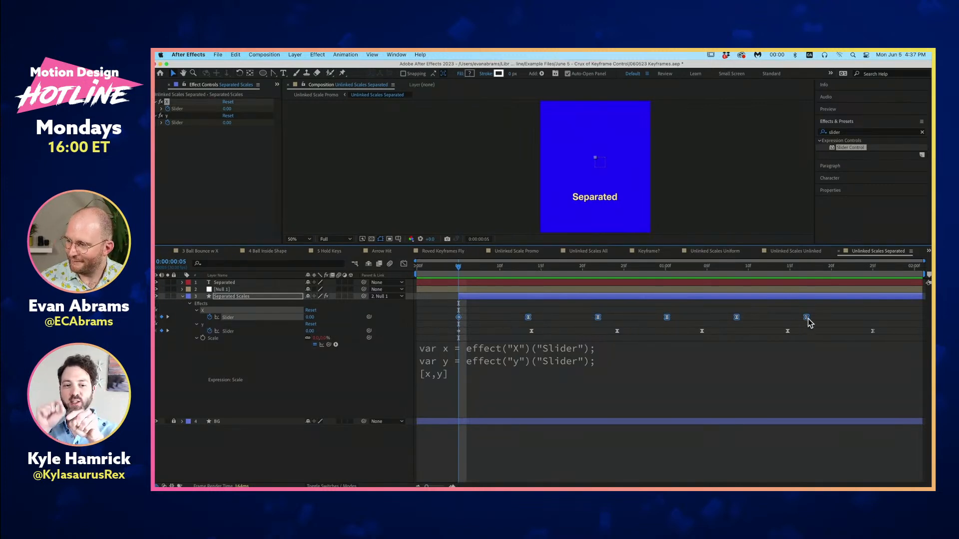
left_click_drag(807, 318, 831, 324)
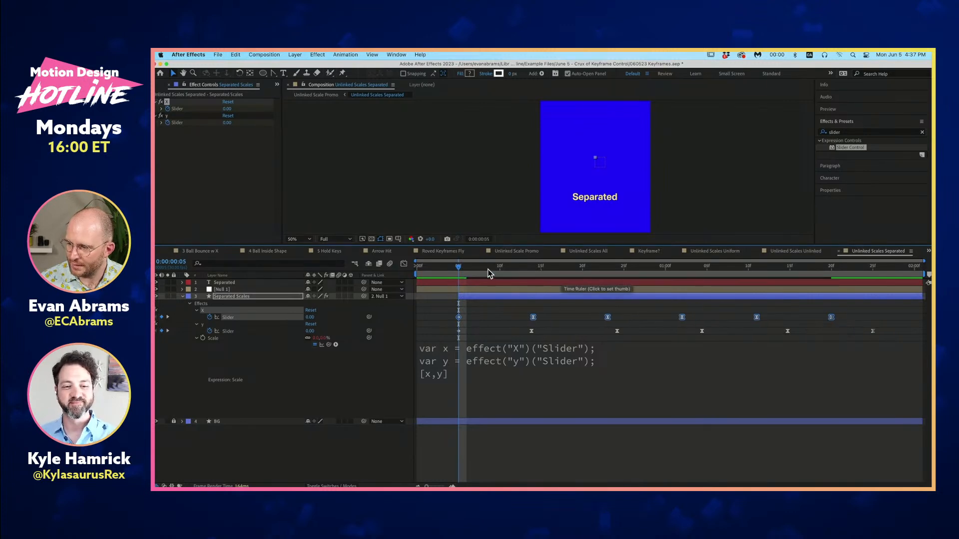
- Line up the second X and Y slider keyframes, moving both to 0:00:00:15
left_click_drag(488, 274, 533, 274)
left_click(533, 319)
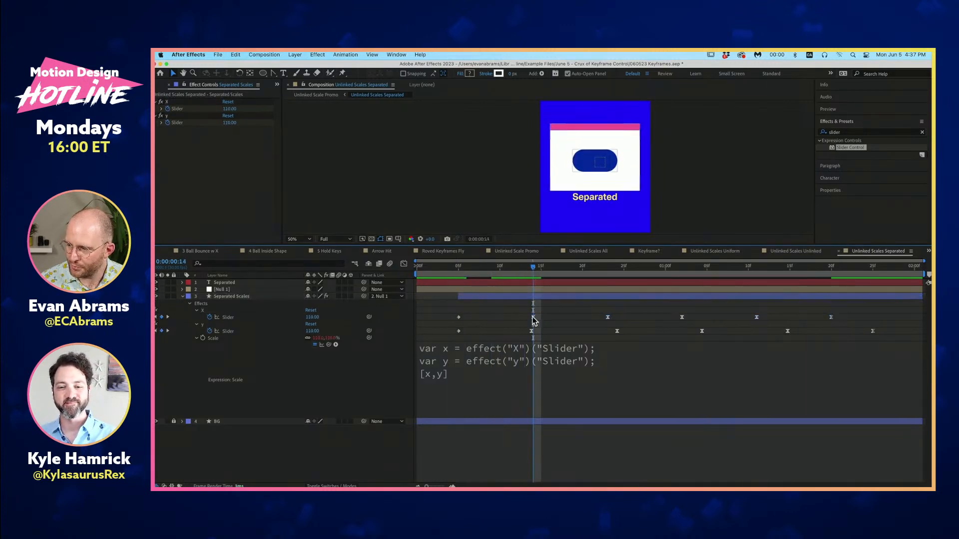
left_click(532, 317)
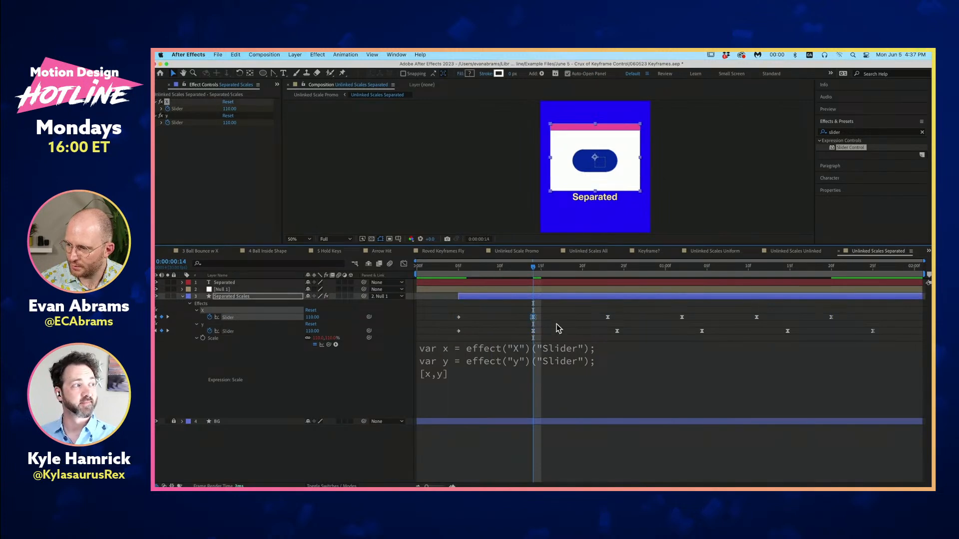
left_click(623, 275)
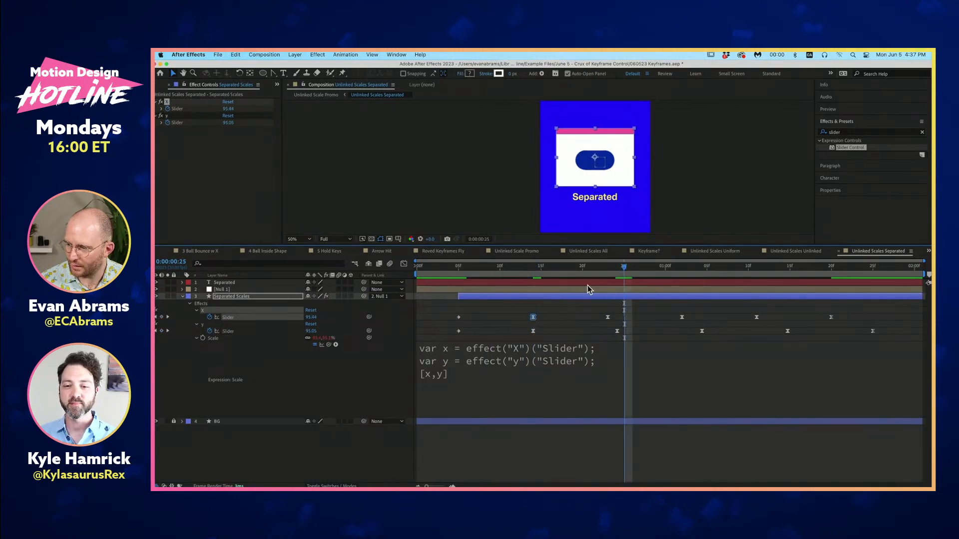
left_click_drag(589, 286, 462, 298)
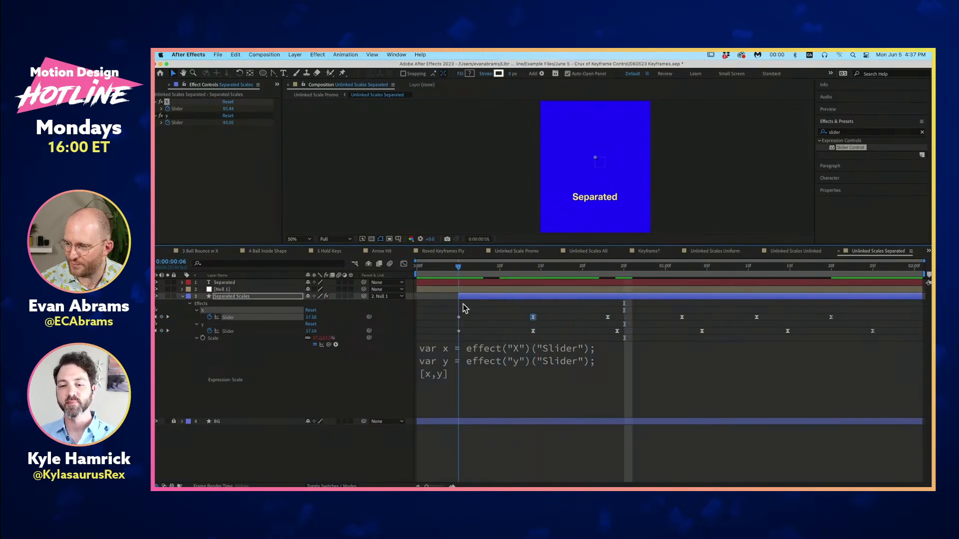
key("shift+Page_Down")
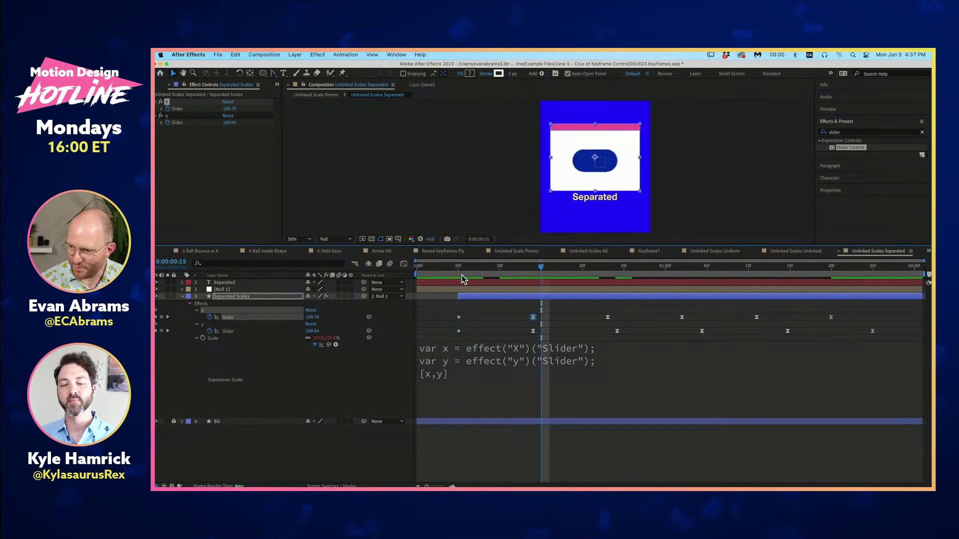
left_click_drag(527, 307, 542, 333)
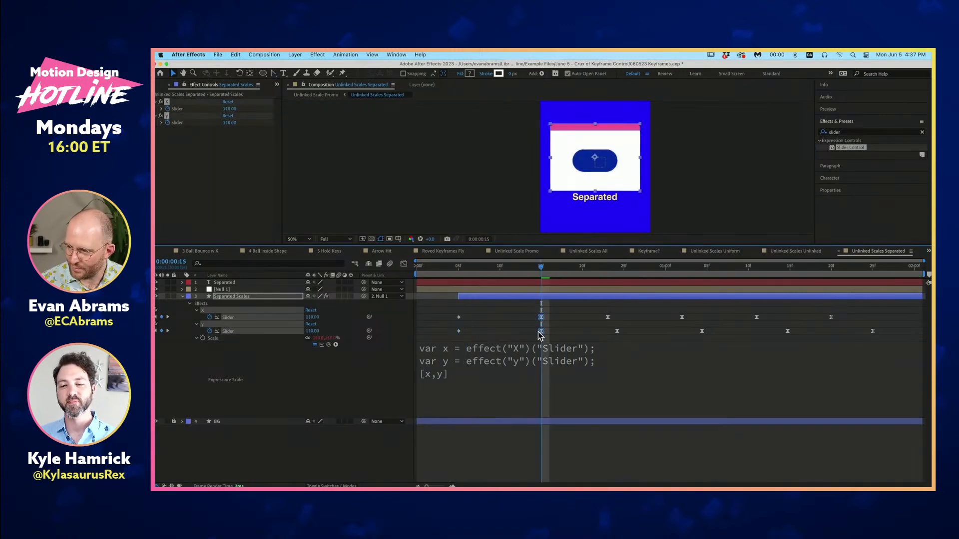
- Move the third X and Y slider keyframes to 0:00:00:25 and the fourth pair to 0:00:01:05
key("shift+Page_Down")
left_click_drag(594, 314, 618, 318)
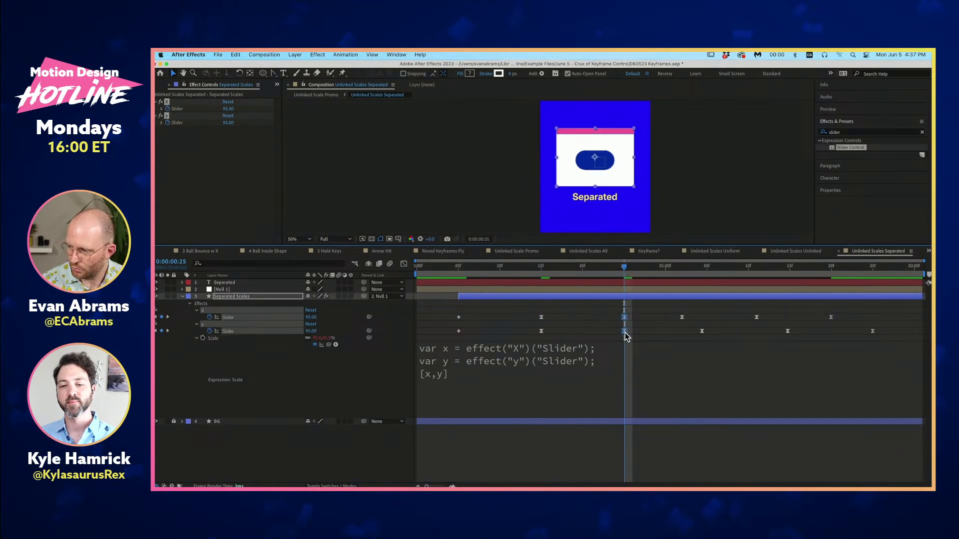
key("shift+Page_Down")
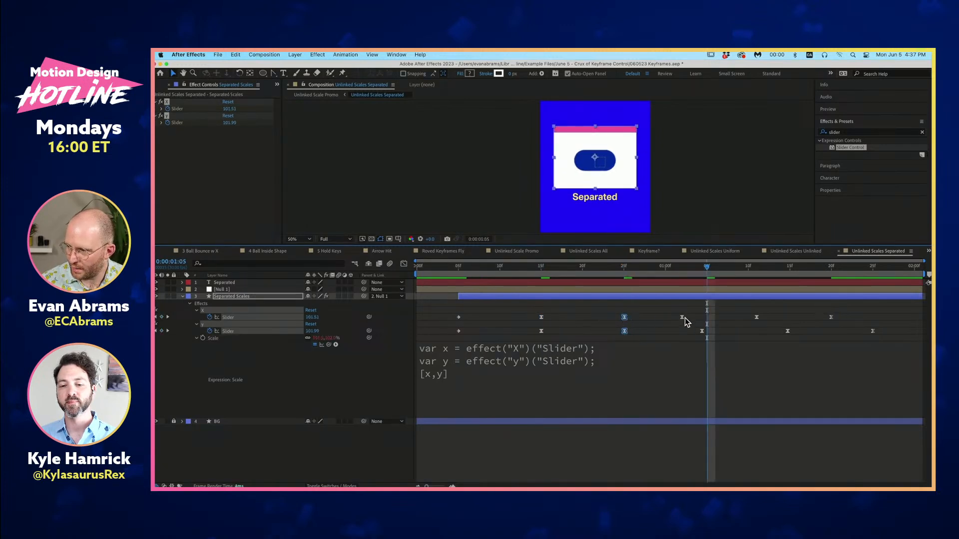
left_click_drag(683, 318, 707, 332)
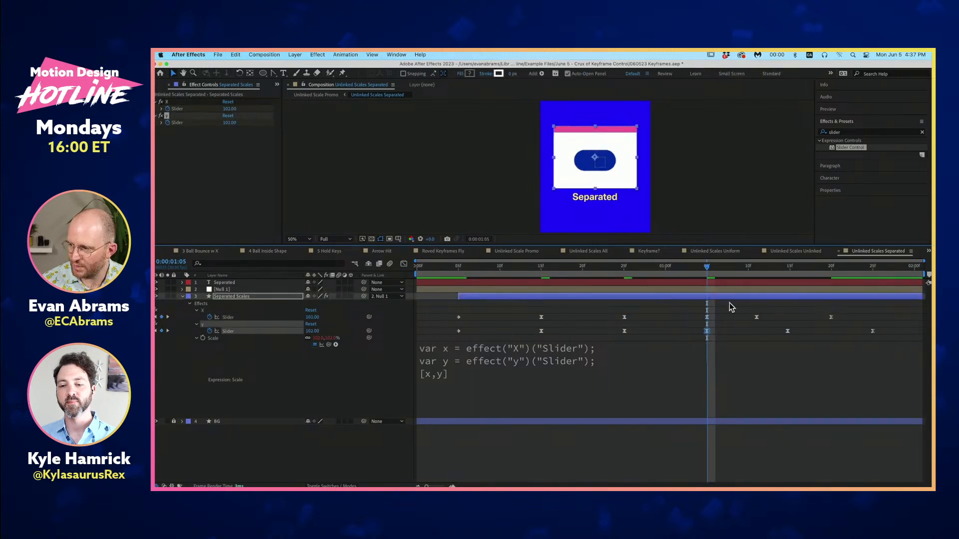
- Move the fifth X and Y slider keyframes to 0:00:01:15 and the last pair to 0:00:01:25
left_click(785, 267)
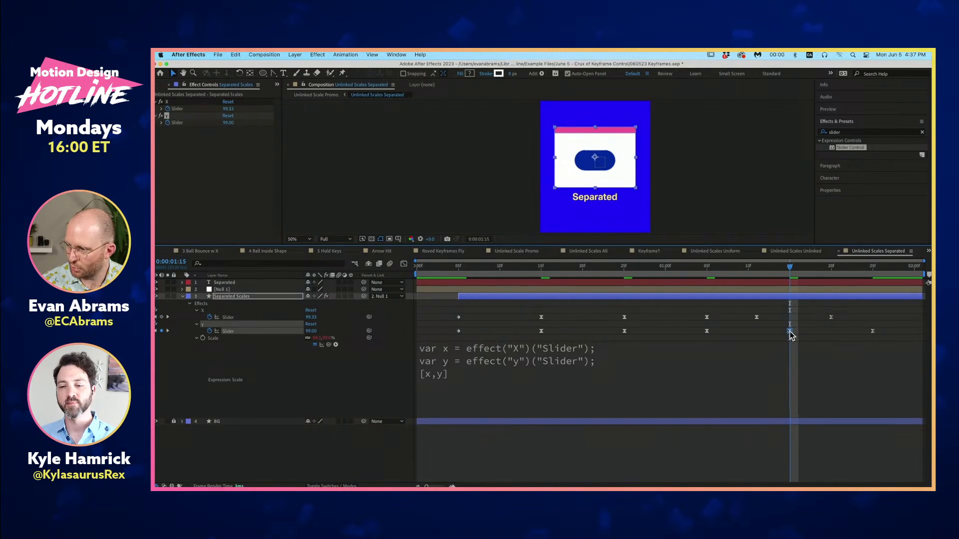
left_click_drag(756, 317, 789, 320)
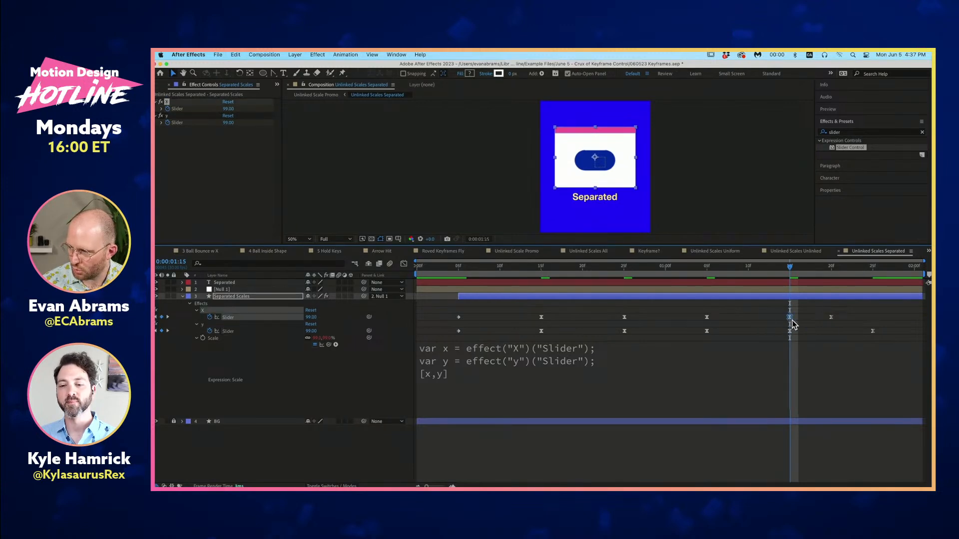
key("shift+Page_Down")
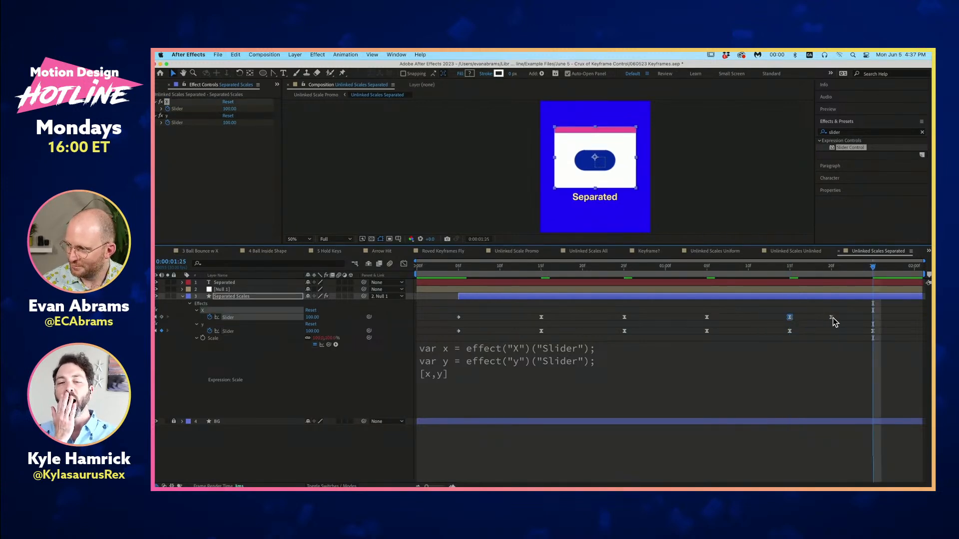
left_click_drag(832, 318, 519, 335)
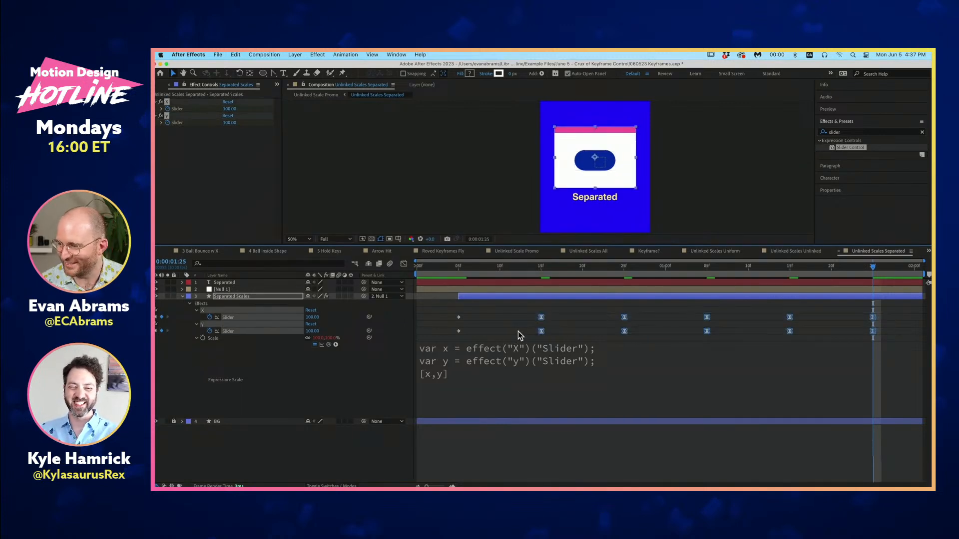
- Compress the spacing of all X slider keyframes proportionally so the last lands at about 0:00:01:17, and preview from 0:00:00:05
left_click(458, 270)
left_click_drag(458, 271, 855, 311)
left_click_drag(894, 325, 454, 316)
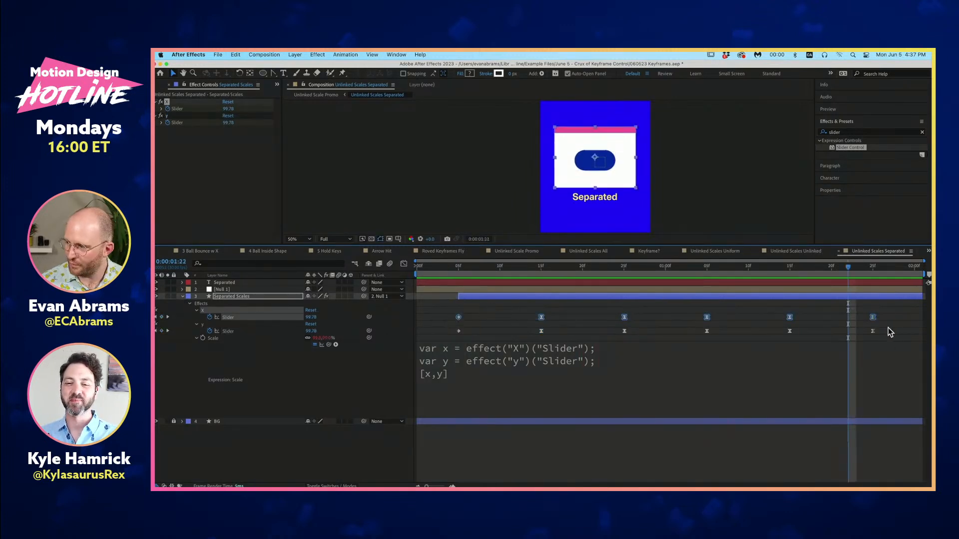
left_click_drag(872, 317, 806, 323)
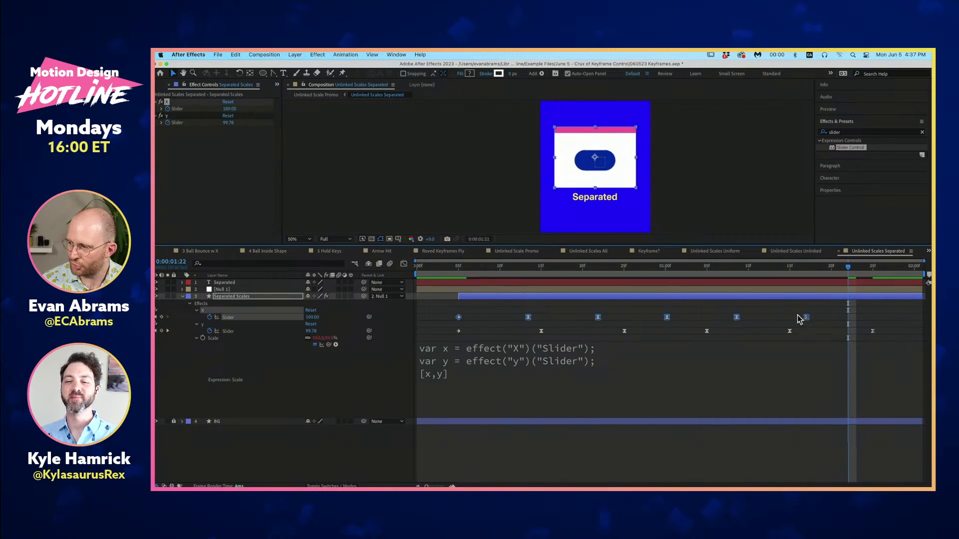
left_click(459, 272)
key("space")
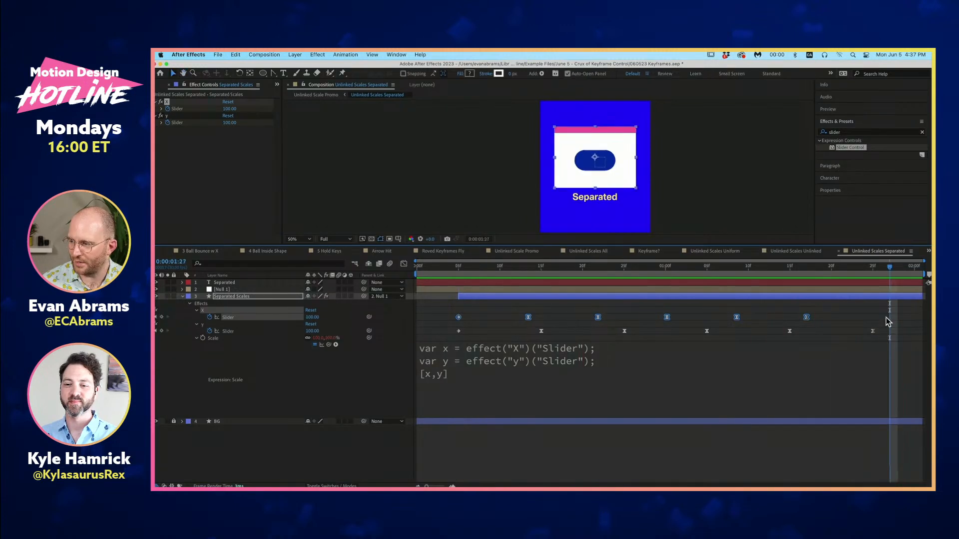
- Compress all X and Y slider keyframes together proportionally so the last Y keyframe lands at about 0:00:01:08, and preview from 0:00:00:05
left_click_drag(883, 316, 452, 343)
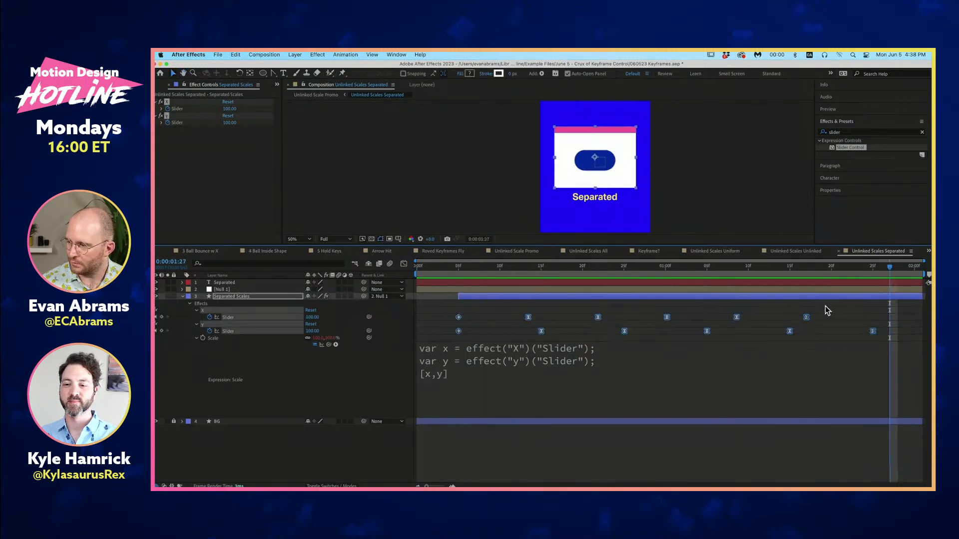
left_click_drag(873, 331, 732, 331)
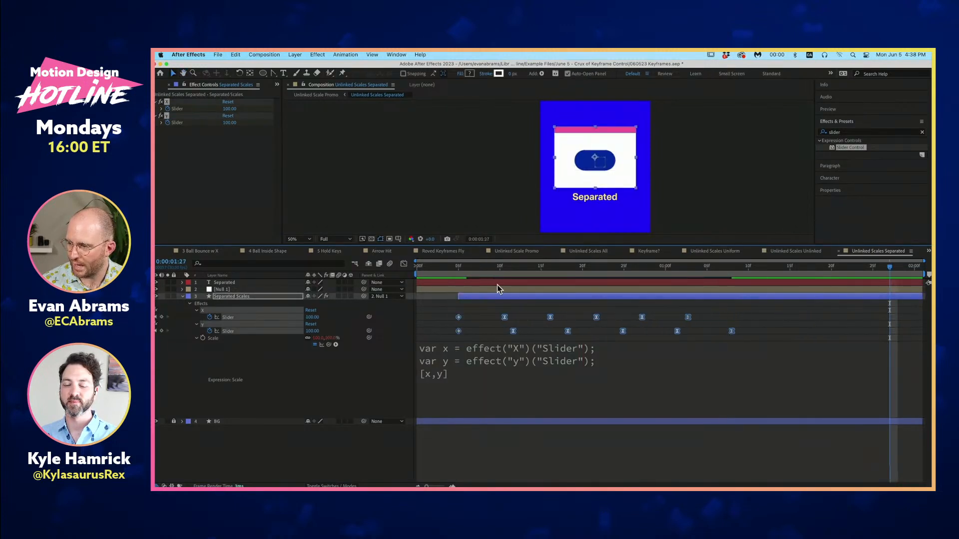
left_click(457, 269)
key("space")
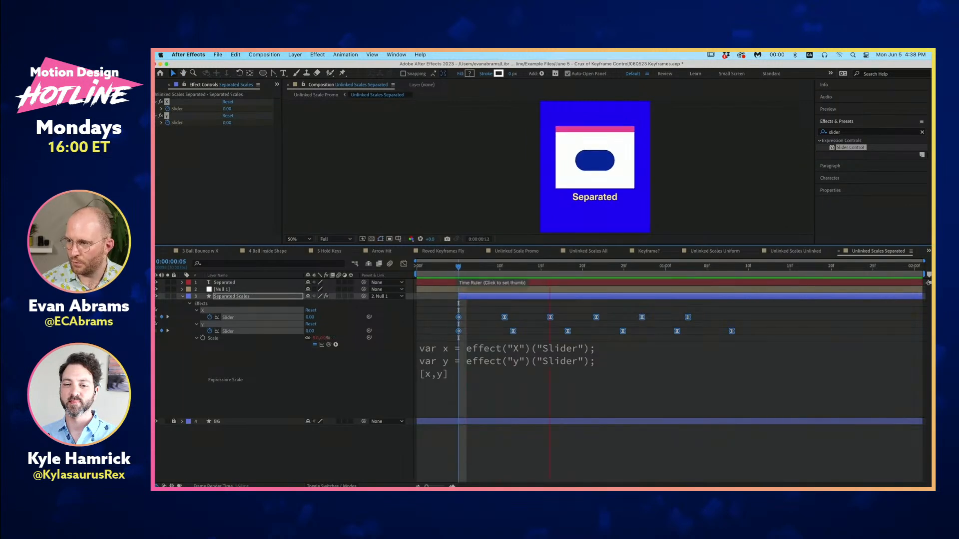
left_click(633, 305)
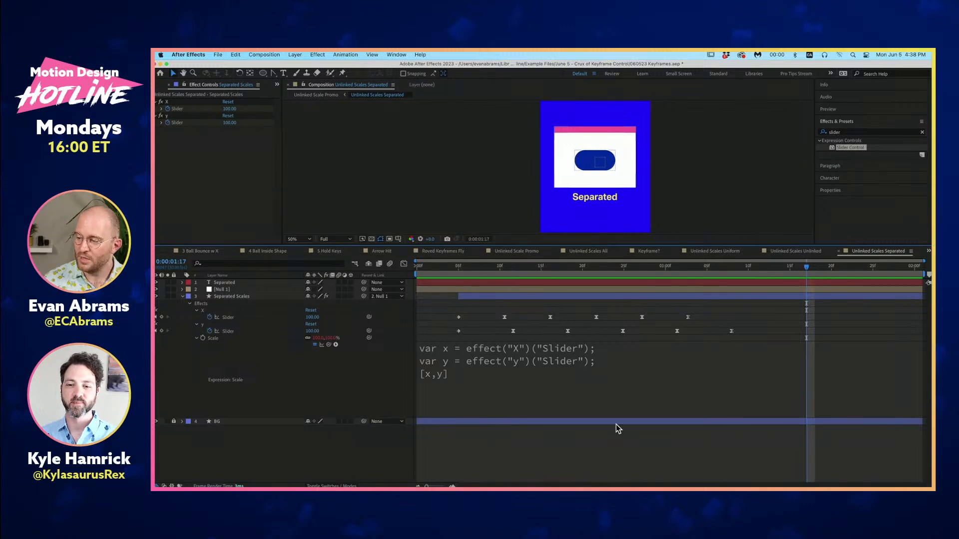
left_click(457, 268)
key("space")
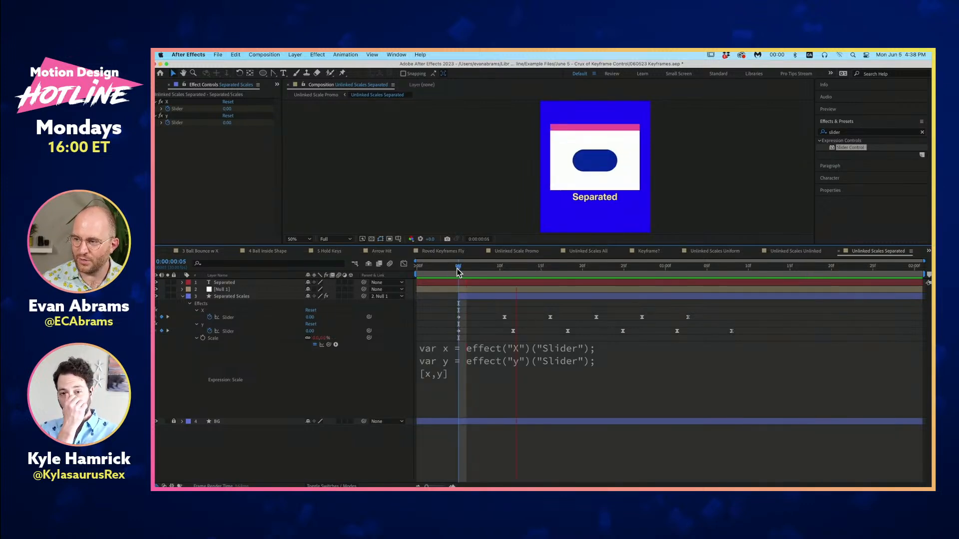
key("space")
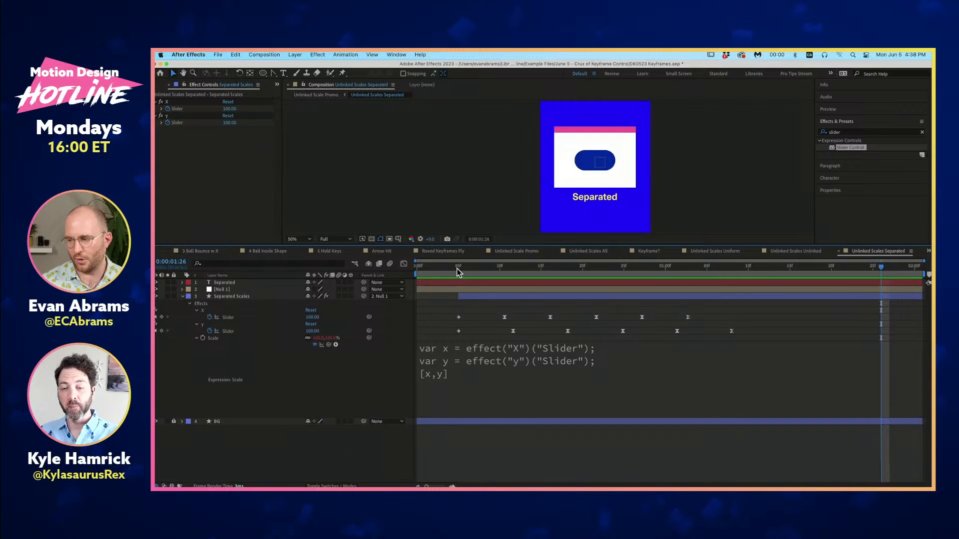
- Select only the X slider keyframes, compress them so the last lands at about 0:00:00:29, and preview the offset
left_click_drag(719, 312, 428, 319)
left_click_drag(688, 319, 657, 320)
left_click(456, 269)
key("space")
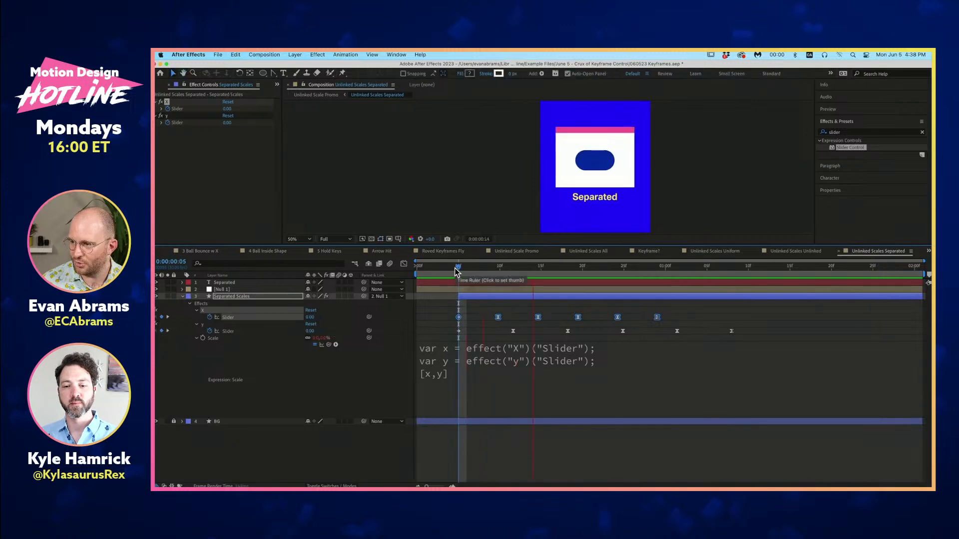
key("space")
- Compress the X slider keyframes further so the last lands at about 0:00:00:23, and preview the faster X scaling
left_click_drag(658, 320, 609, 320)
left_click(458, 269)
key("space")
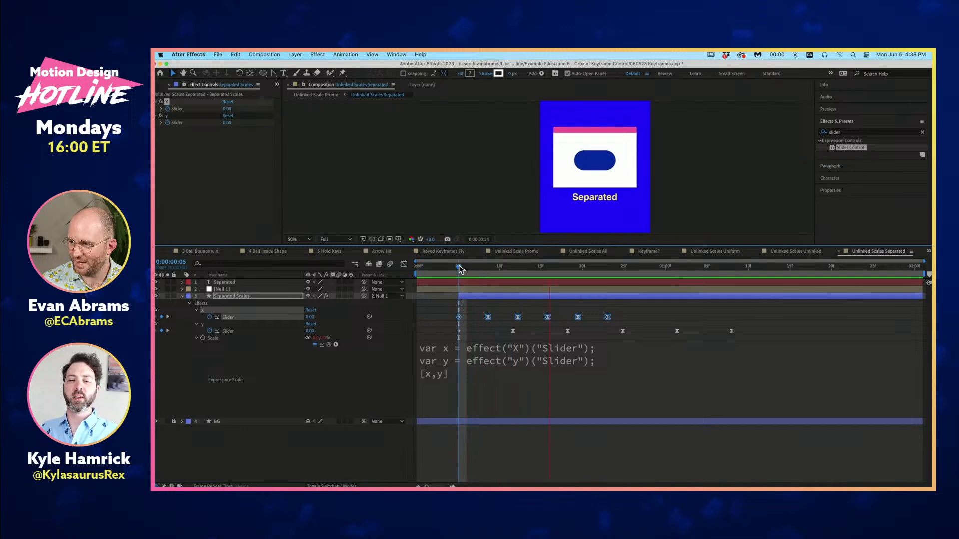
key("space")
- Stretch the X slider keyframes so the last lands at about 0:00:01:06, and preview from 0:00:00:05
left_click_drag(608, 319, 718, 336)
left_click(456, 270)
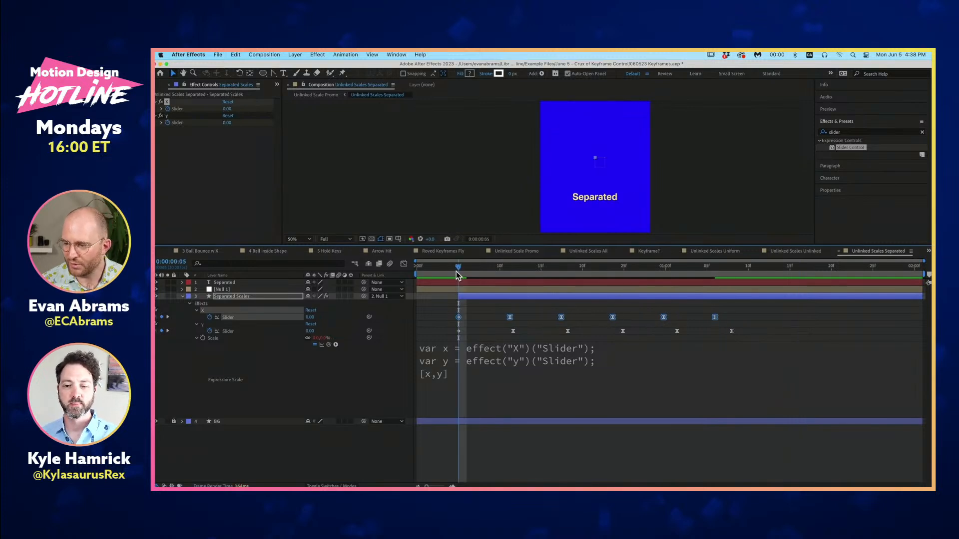
key("space")
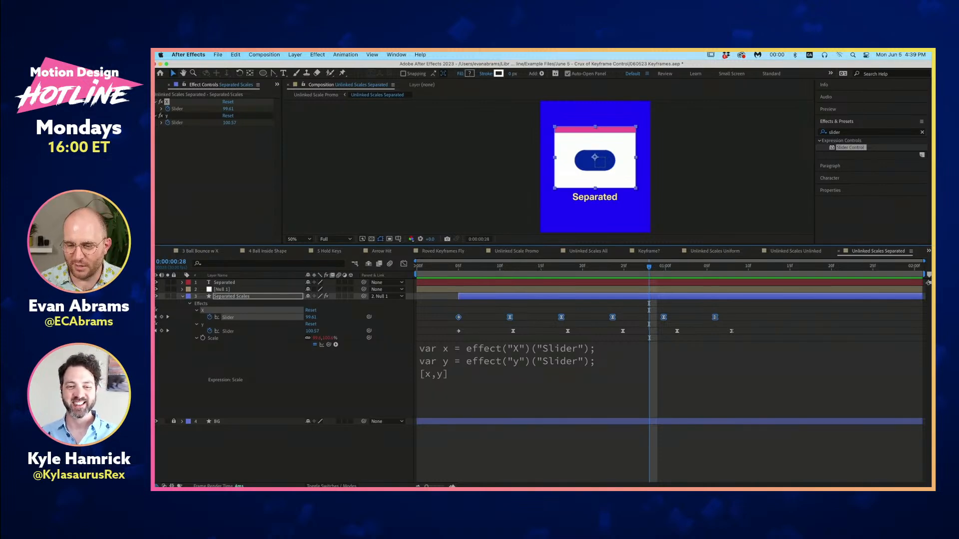
- Switch to the 4 Ball Inside Shape composition, give the viewer more height, and return to the first frame
left_click(277, 254)
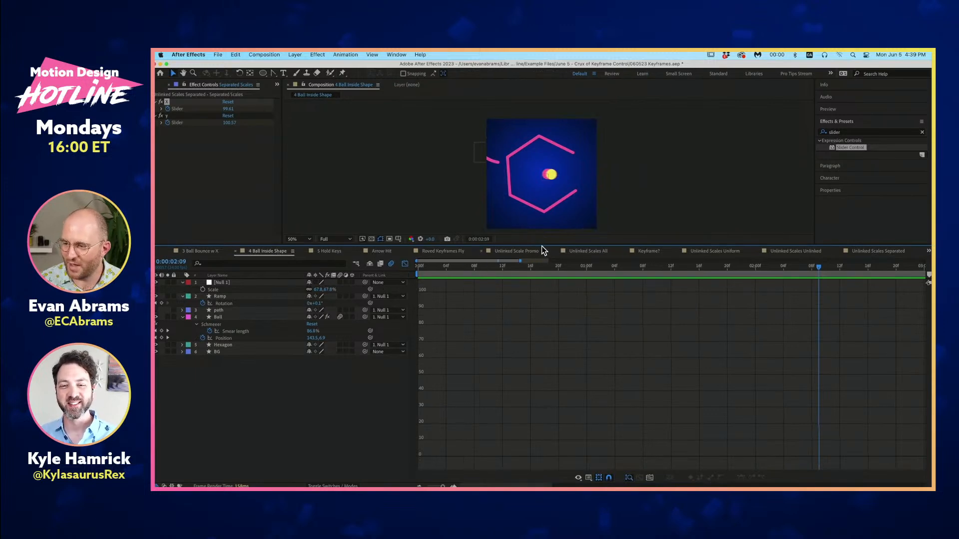
left_click_drag(542, 246, 557, 345)
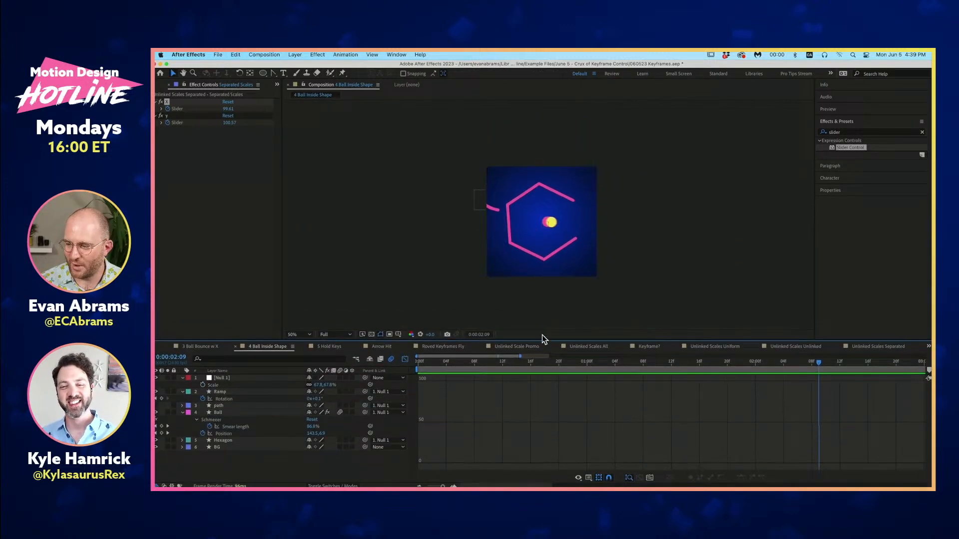
key("Home")
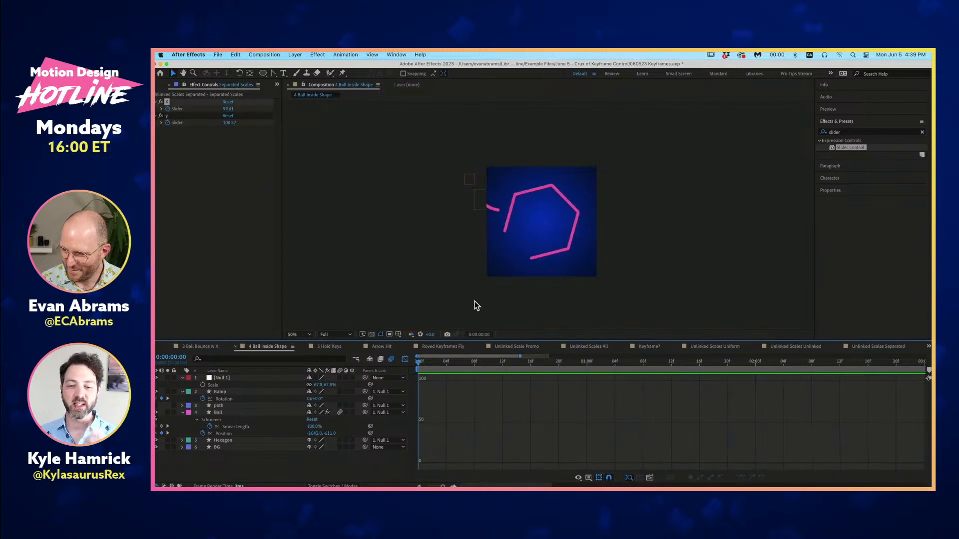
- Change the timeline from the Graph Editor to layer bars and reveal every layer's keyframed properties
key("u")
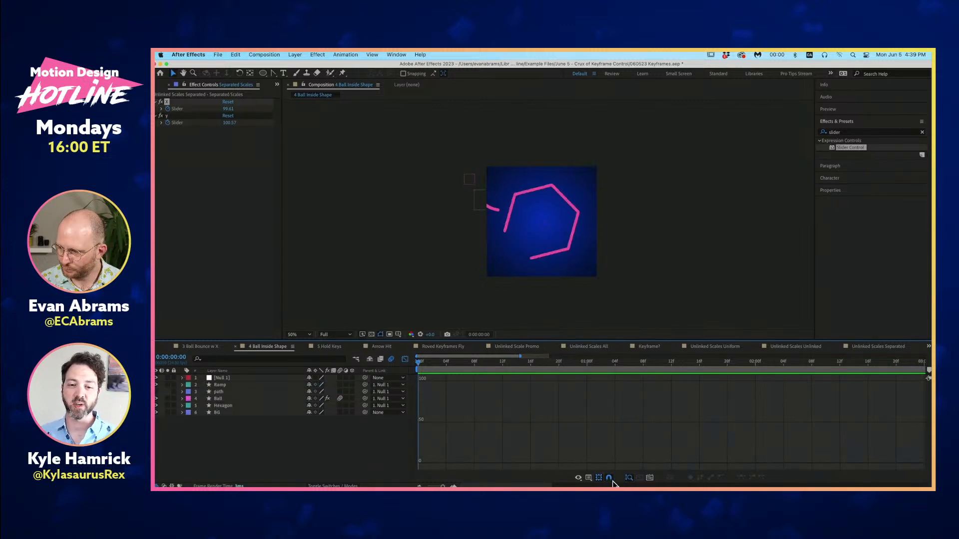
left_click(588, 477)
left_click(405, 359)
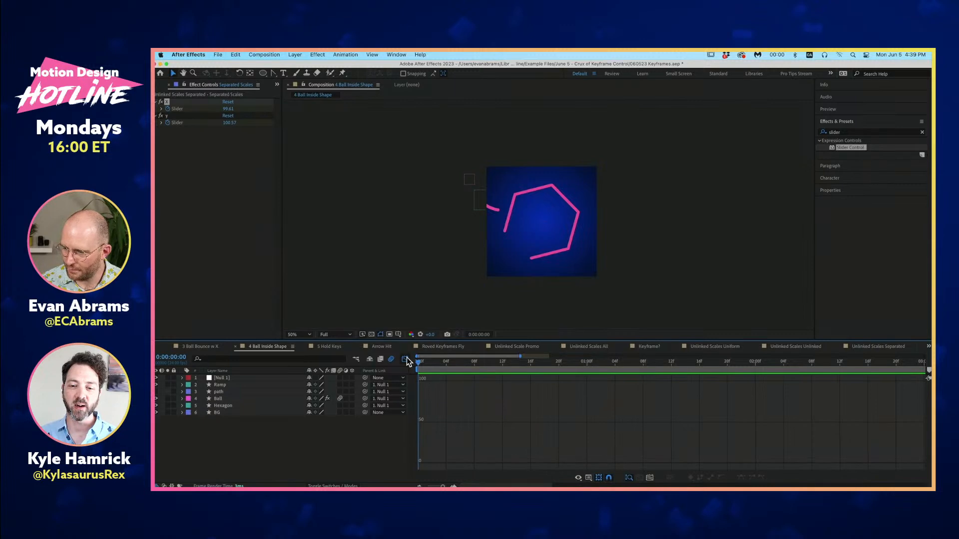
key("u")
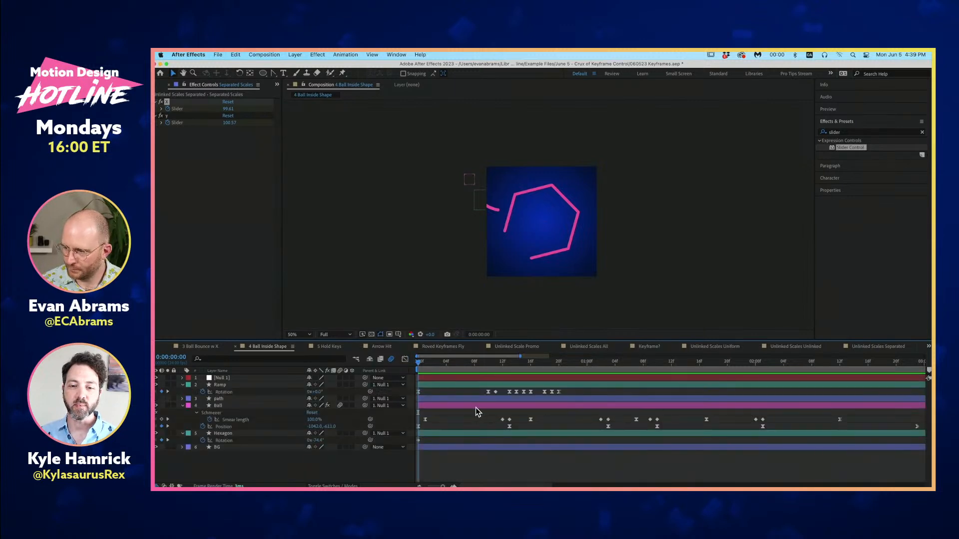
- Preview the ball animation and select the Ball layer's Position keyframes to show its motion path
key("space")
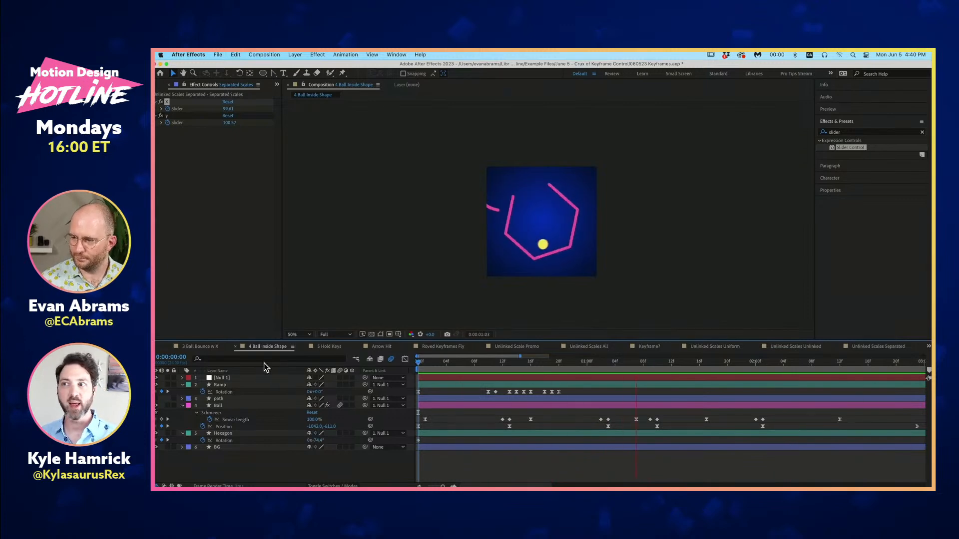
key("space")
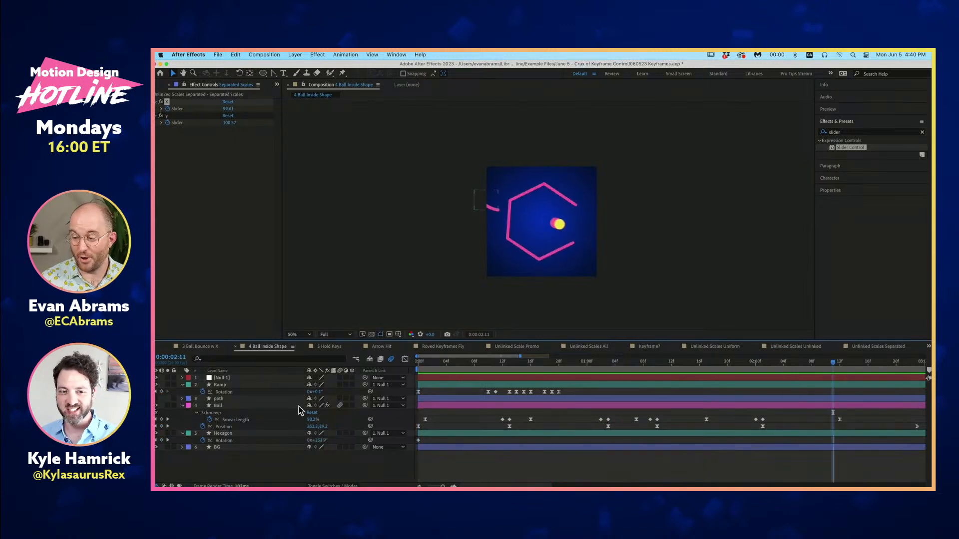
left_click(246, 427)
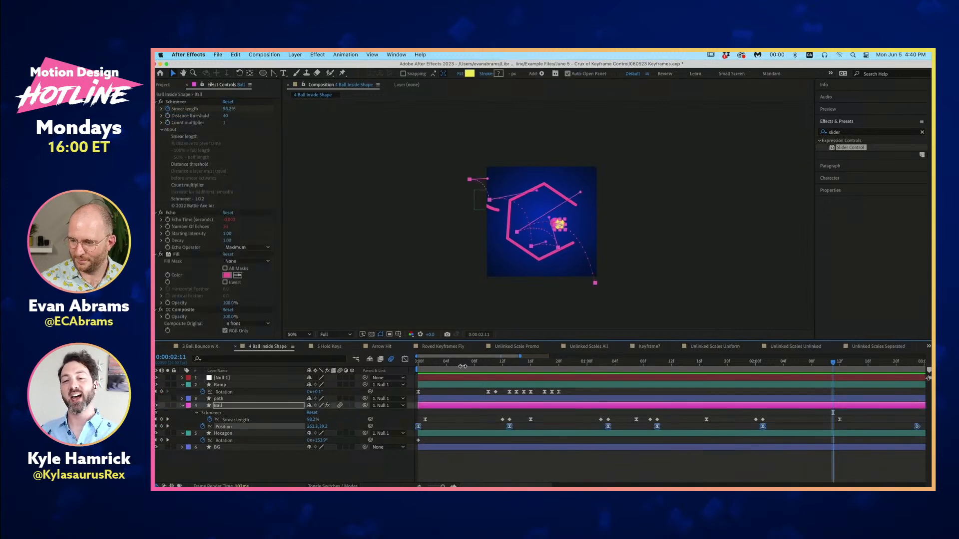
- Preview the ball animation from 0:00:00:03
left_click_drag(460, 365, 439, 364)
key("space")
key("space")
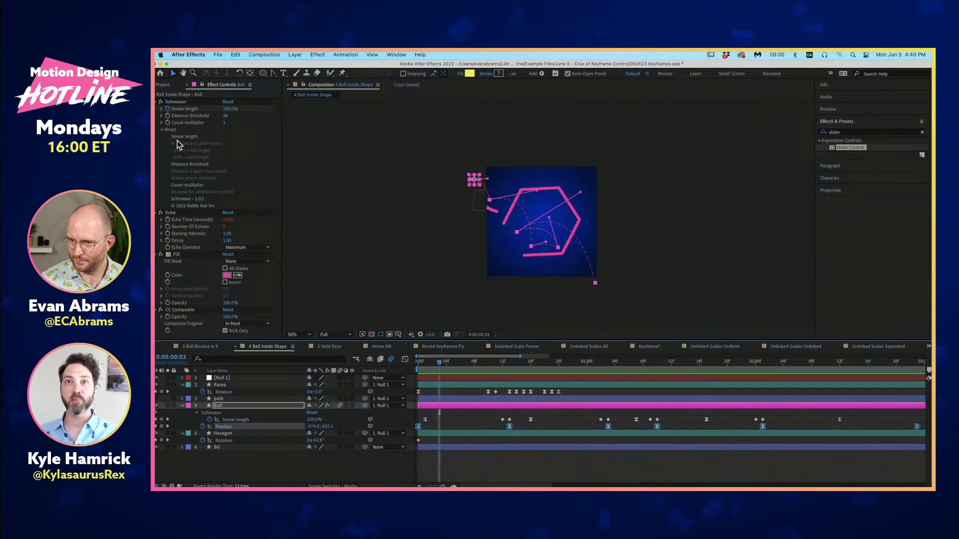
- Collapse the settings of all four effects on the Ball layer
left_click(160, 102)
left_click(160, 109)
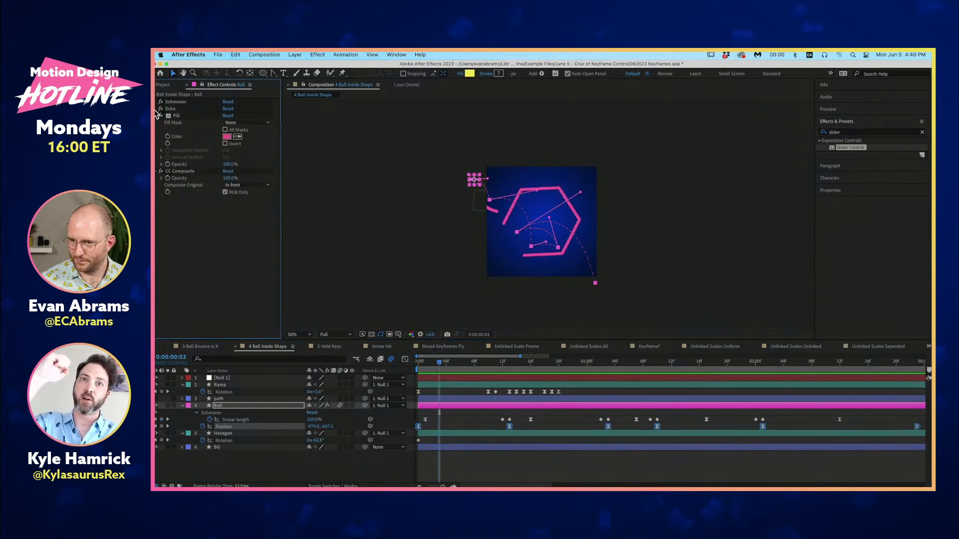
left_click(224, 243)
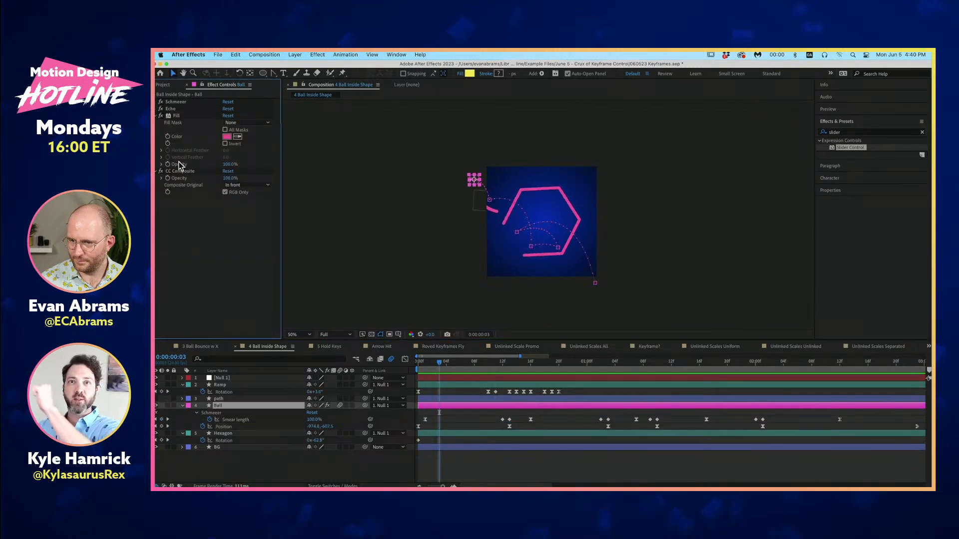
left_click(157, 116)
left_click(156, 123)
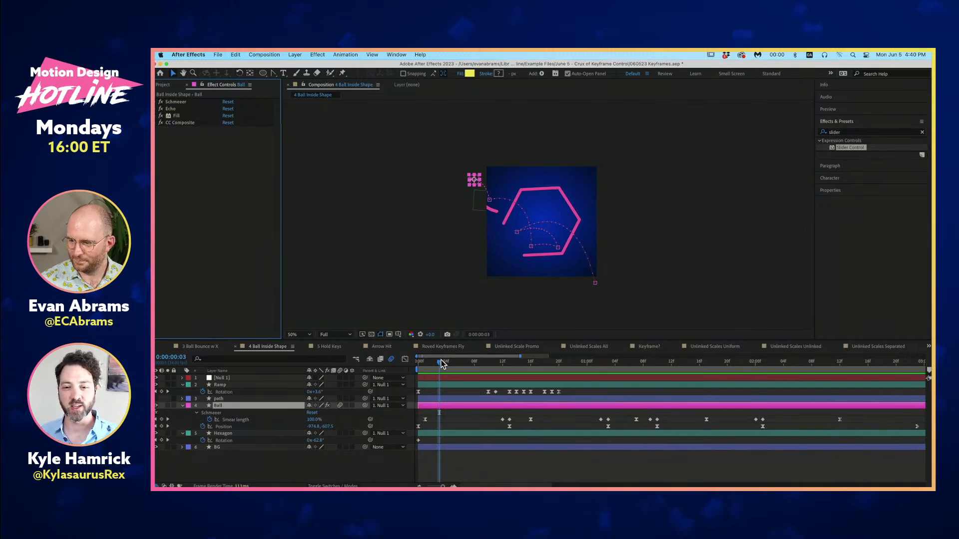
- Scrub the ball animation from 0:00:00:03 to 0:00:02:16 and play it back
mouse_move(439, 362)
left_mouse_down()
mouse_move(698, 352)
mouse_move(816, 358)
mouse_move(917, 378)
mouse_move(482, 404)
mouse_move(609, 393)
mouse_move(869, 396)
left_mouse_up()
key("space")
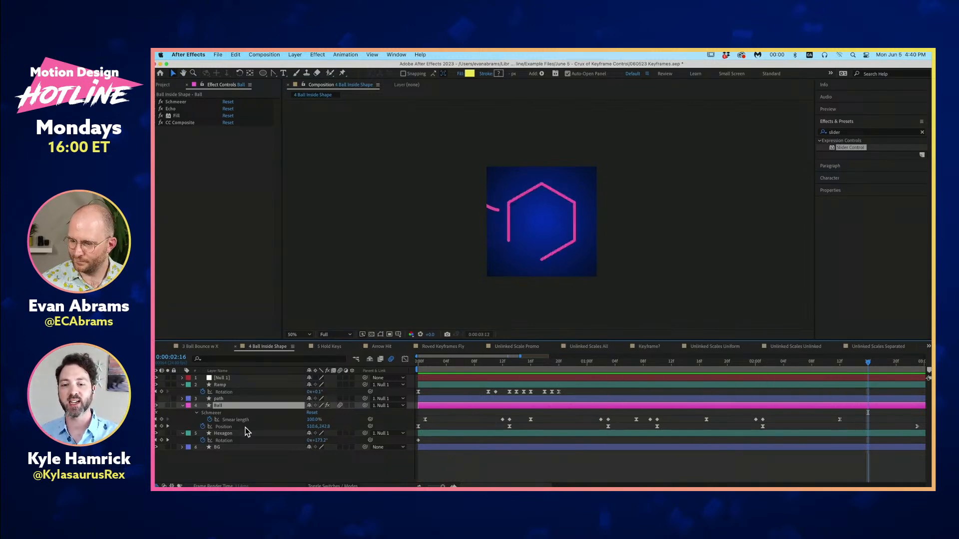
key("space")
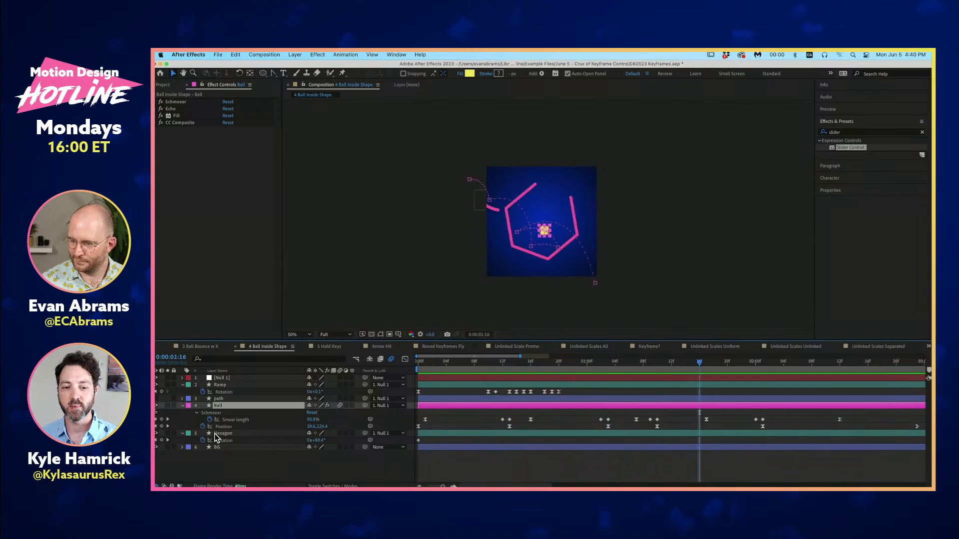
- Show the speed graph of the Ball layer's Position in the Graph Editor and play the animation
left_click(224, 427)
left_click(405, 359)
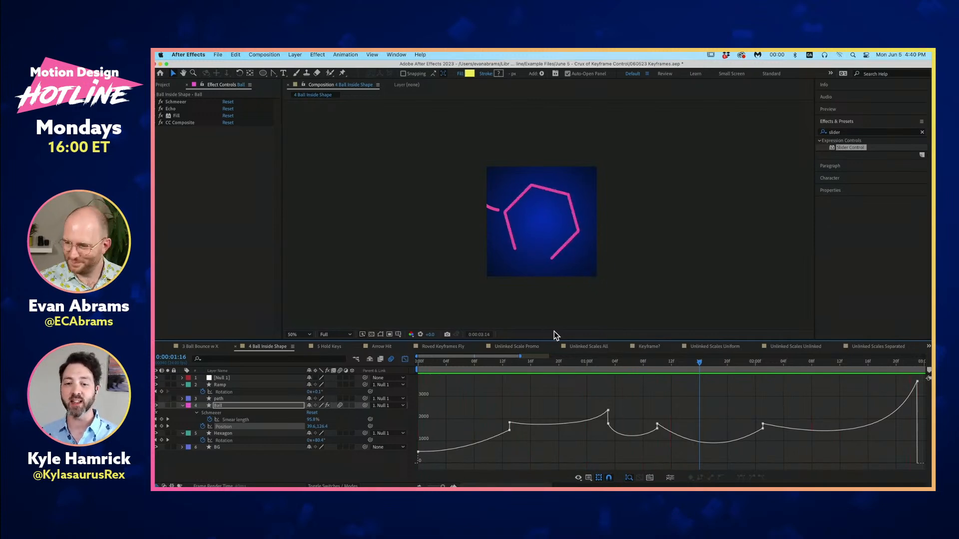
key("space")
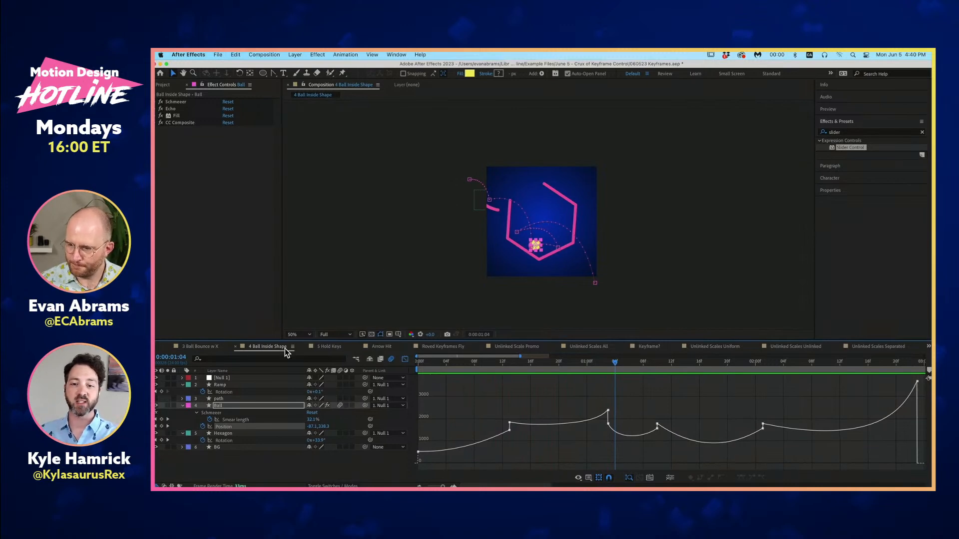
- Set the composition viewer's magnification to 100% and restart the preview
left_click(341, 334)
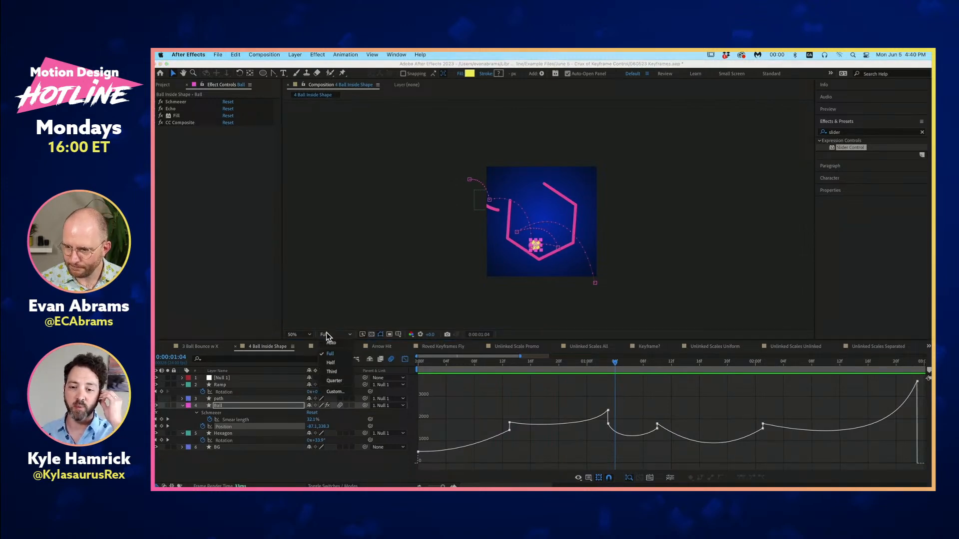
left_click(310, 334)
left_click(310, 351)
key("space")
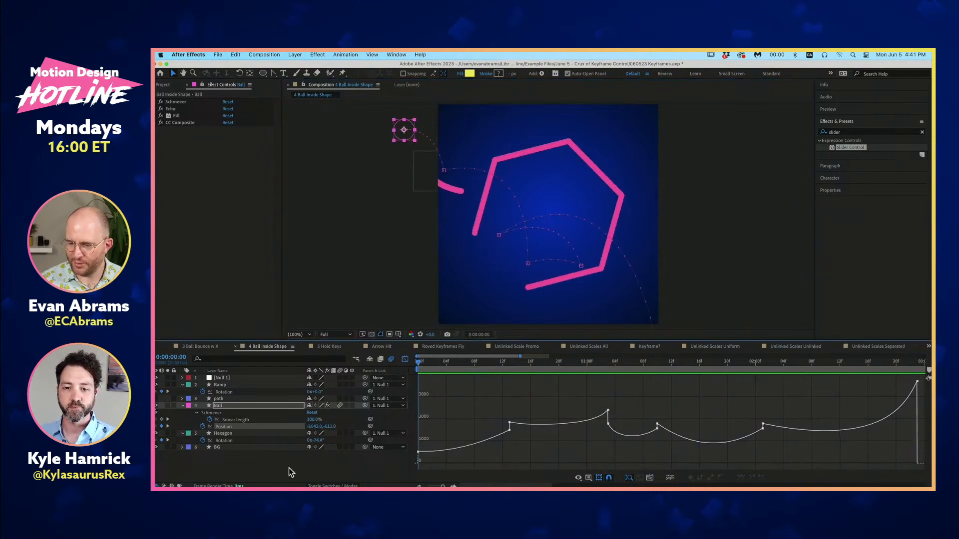
- Select all of the Ball's Position keyframes in the speed graph and preview the motion from the first frame
left_click(278, 427)
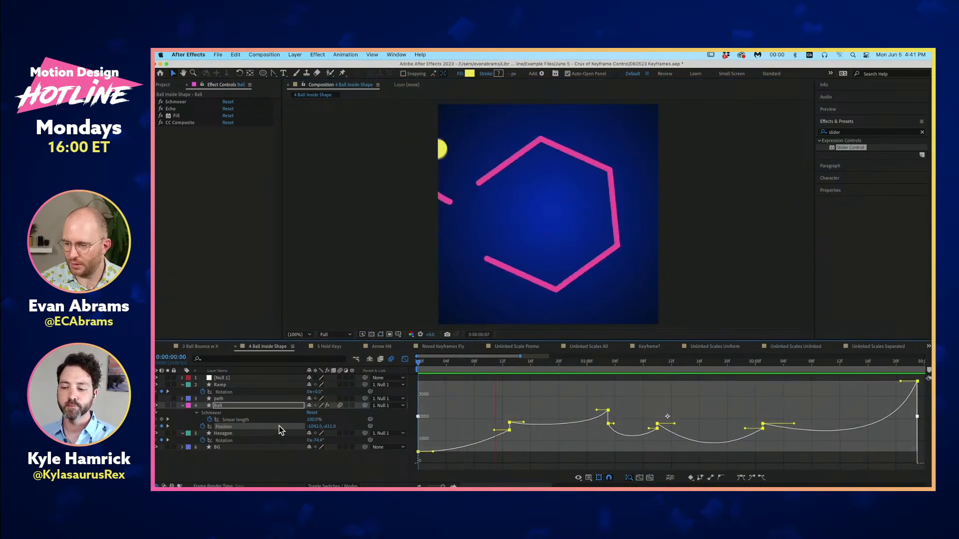
left_click(455, 366)
key("space")
key("space")
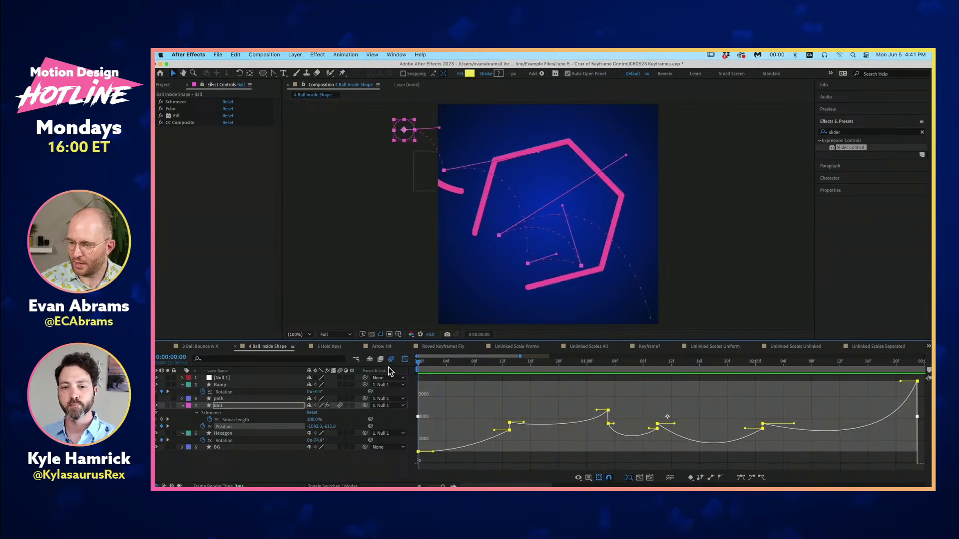
key("space")
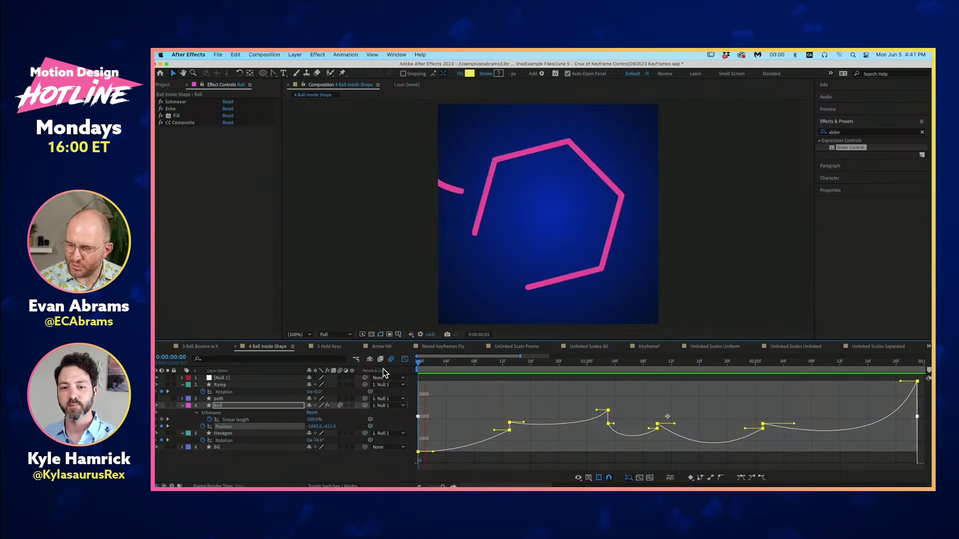
key("space")
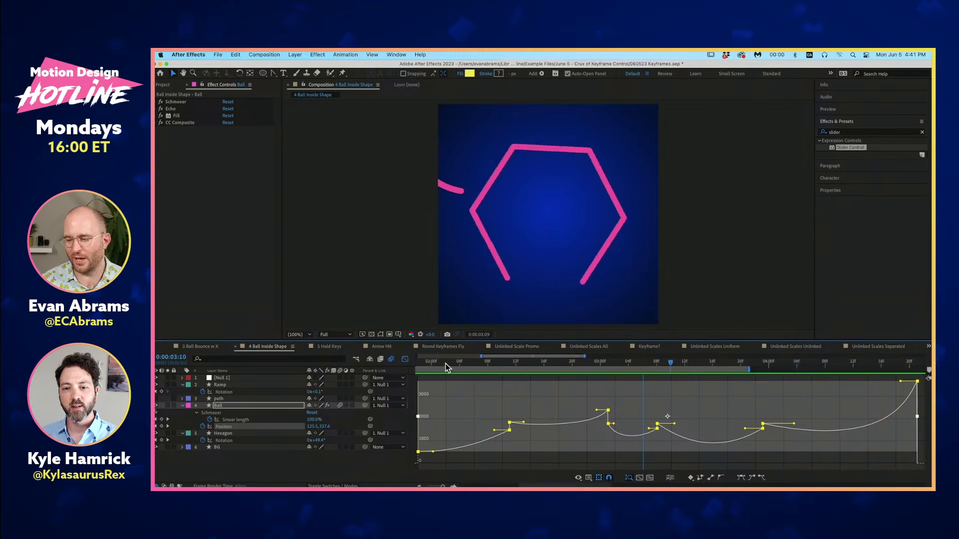
key("space")
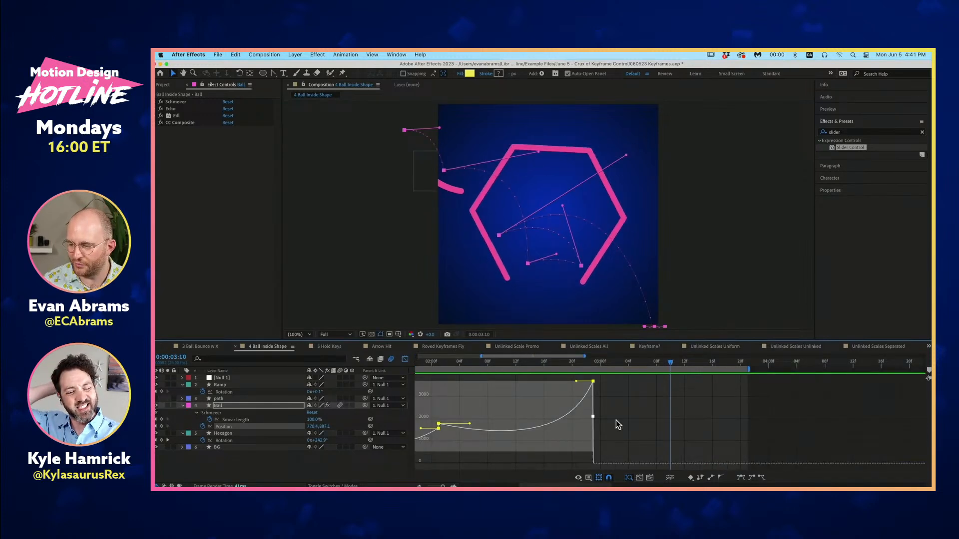
- Fit the whole Position speed graph in view, replay the animation, and deselect the keyframes
scroll(616, 422, "down", 3)
scroll(556, 469, "left", 3)
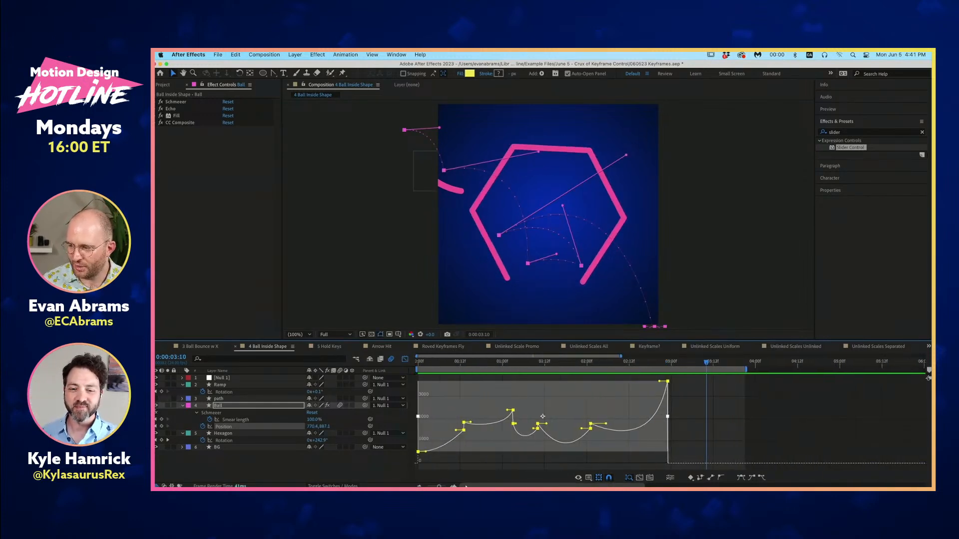
key("space")
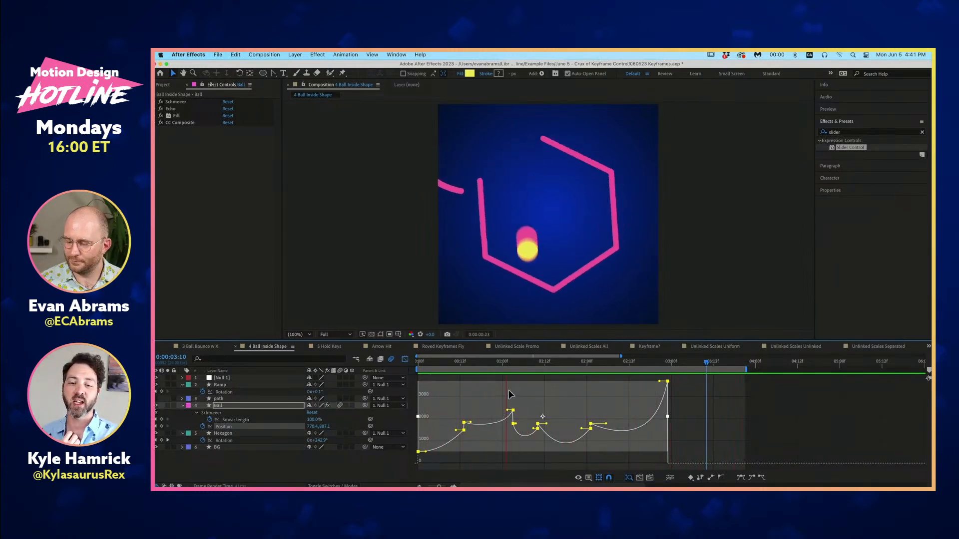
left_click(534, 379)
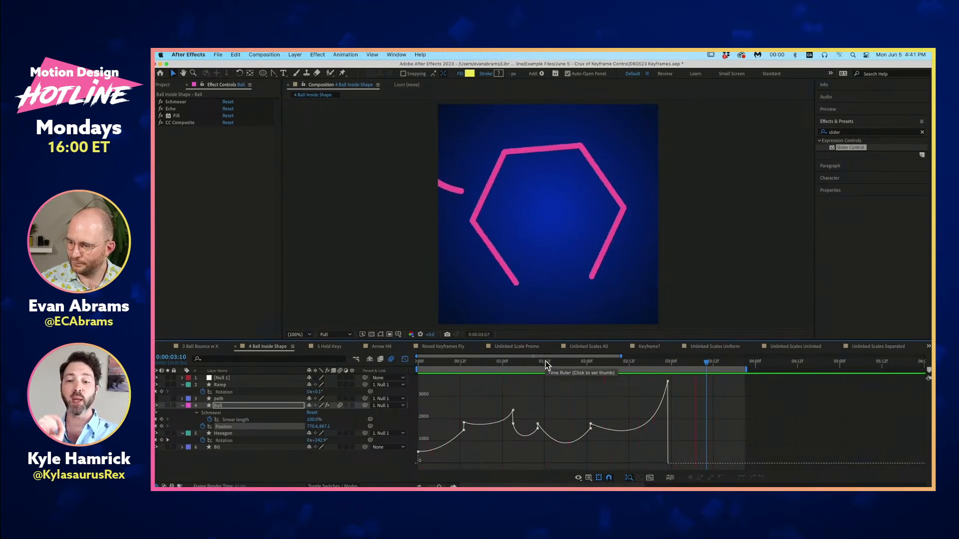
- Compare the ball's bounces at 0:00:01:03 and 0:00:02:01 with the speed graph, scrubbing and replaying the motion
left_click(513, 363)
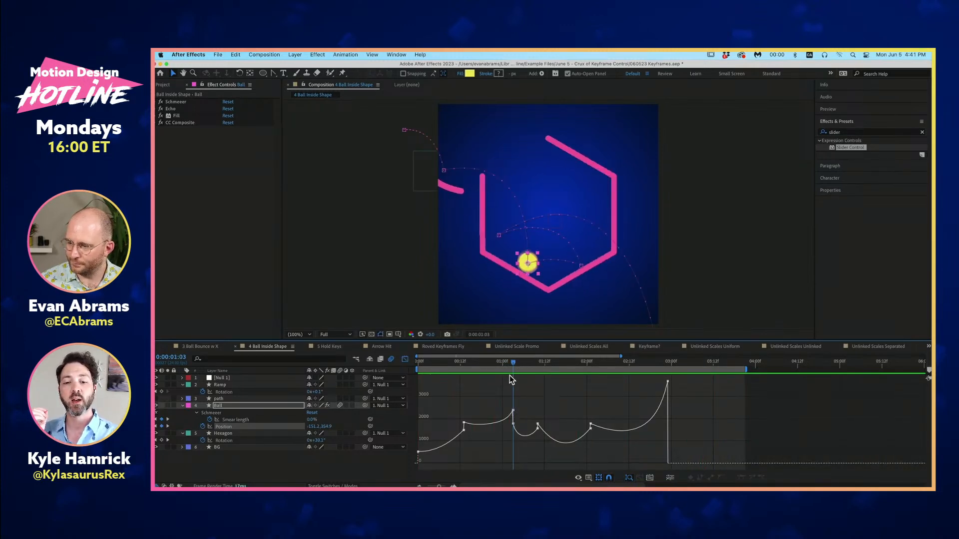
left_click_drag(546, 361, 592, 371)
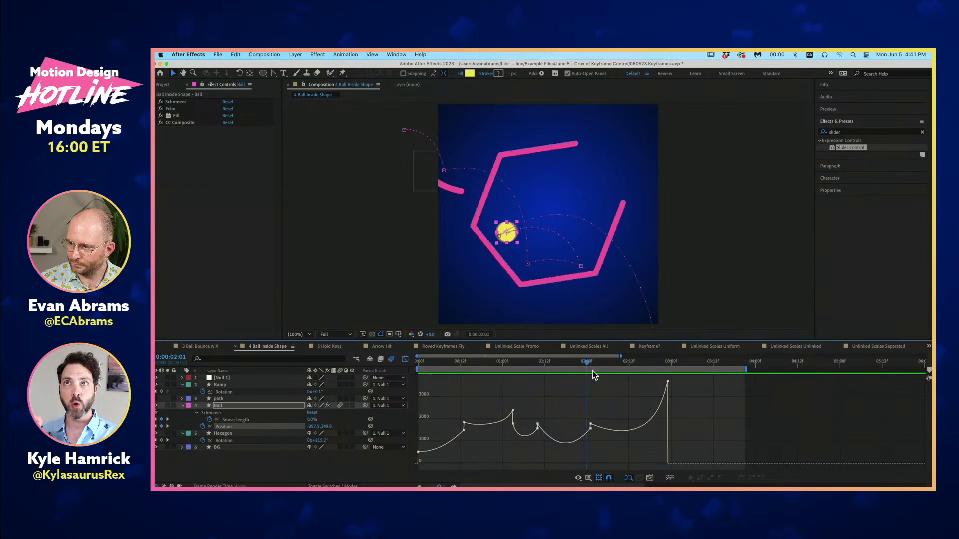
key("space")
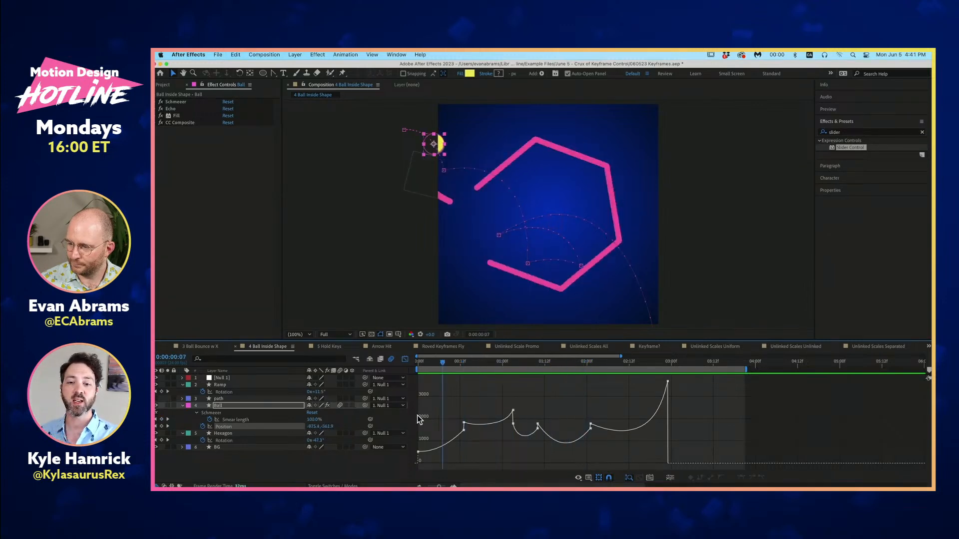
key("space")
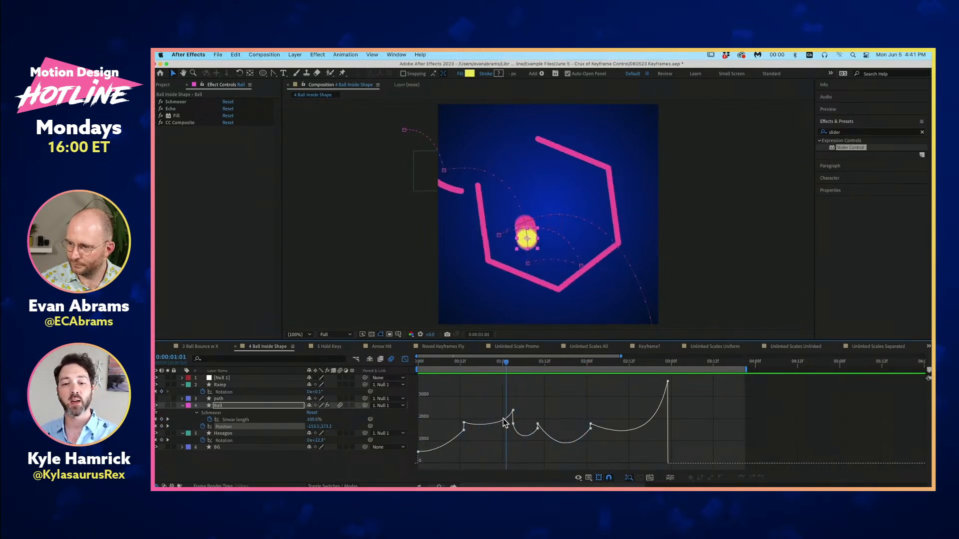
- Lower the incoming speed of the Ball's Position keyframe at 0:00:01:03 to about 400 px/sec and preview the bounce
left_click_drag(508, 418, 515, 457)
left_click(463, 364)
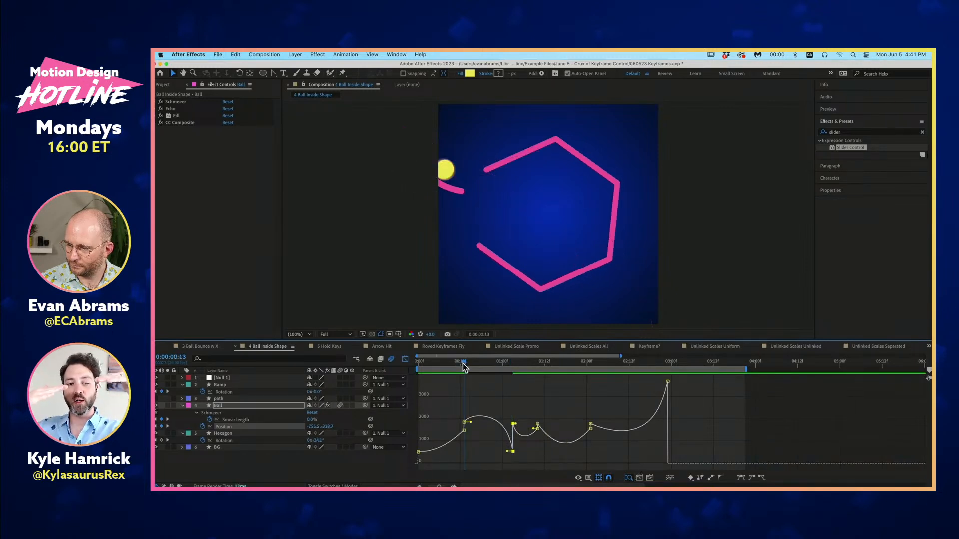
key("space")
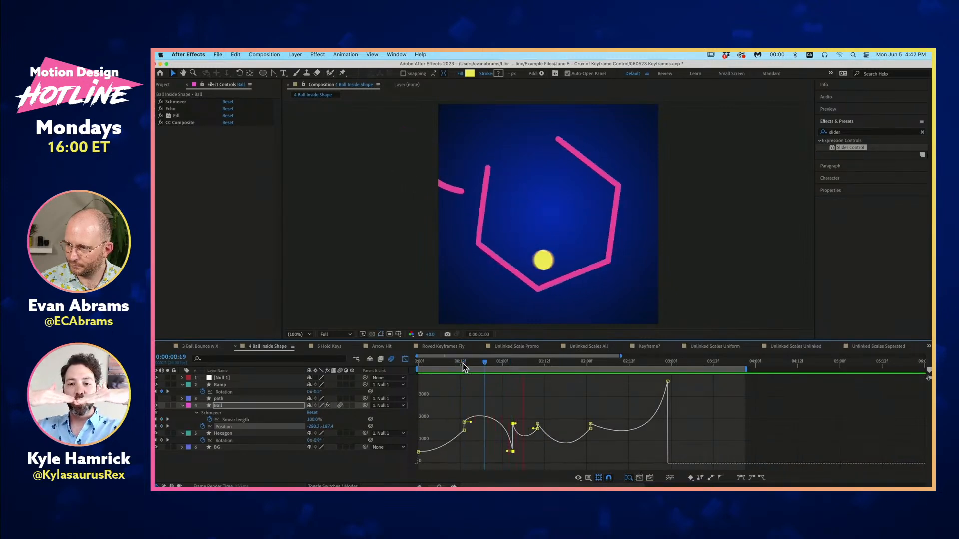
key("space")
left_click_drag(459, 364, 452, 364)
key("space")
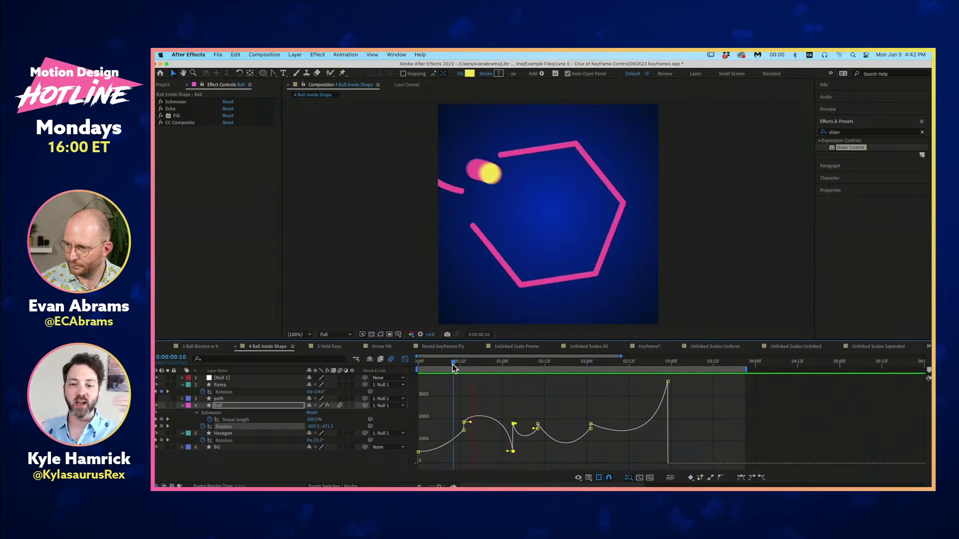
key("space")
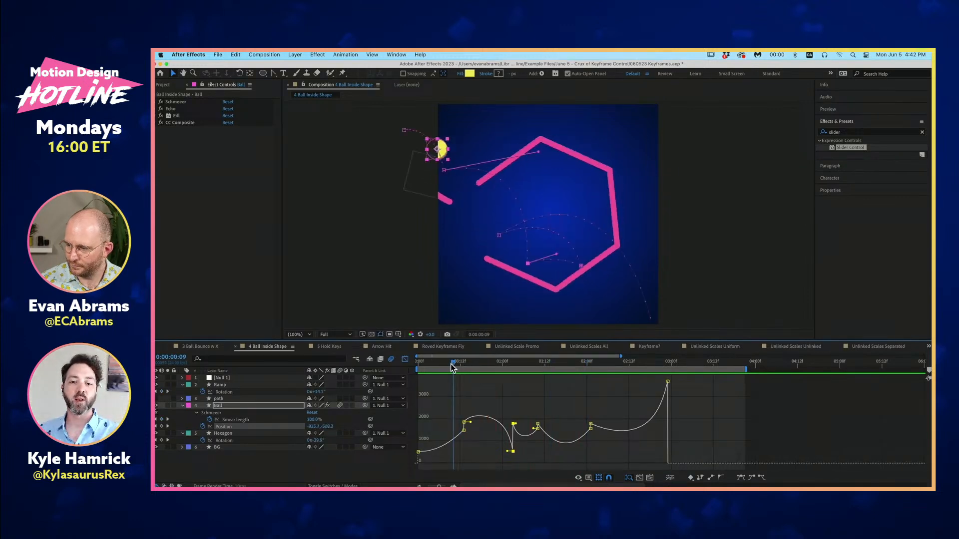
- Raise the 0:00:00:13 keyframe's speed to about 2100 px/sec and set the 0:00:01:03 keyframe to about 2500 px/sec incoming, 2000 px/sec outgoing
left_click_drag(509, 451, 513, 381)
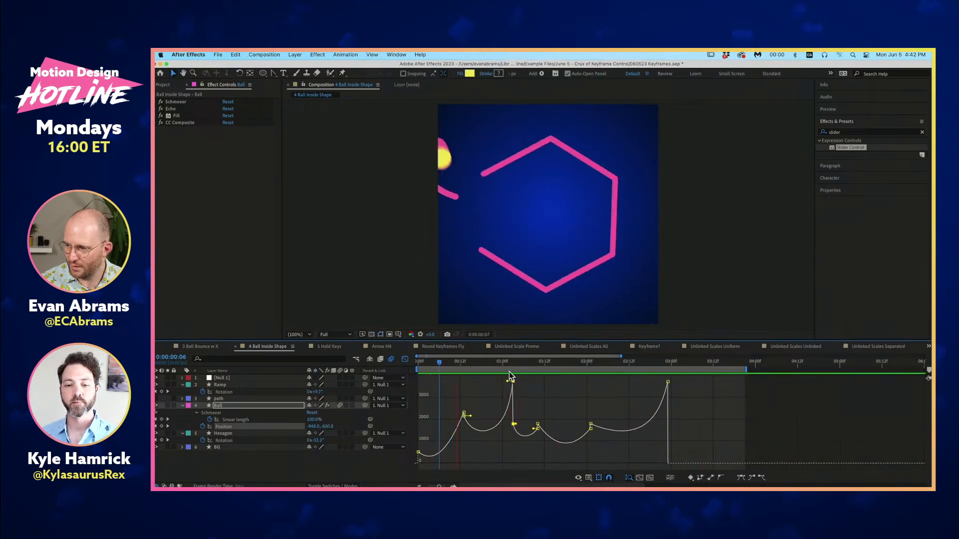
left_click_drag(504, 363, 513, 415)
key("space")
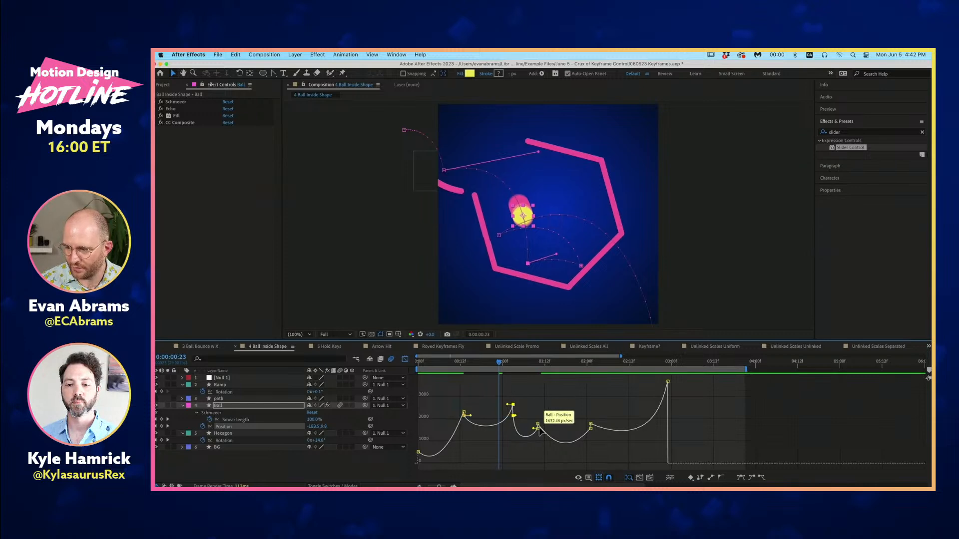
- Raise the incoming and outgoing speeds of the 0:00:01:10 Position keyframe to about 2000 px/sec and preview the bounce
left_click_drag(539, 423, 537, 419)
key("space")
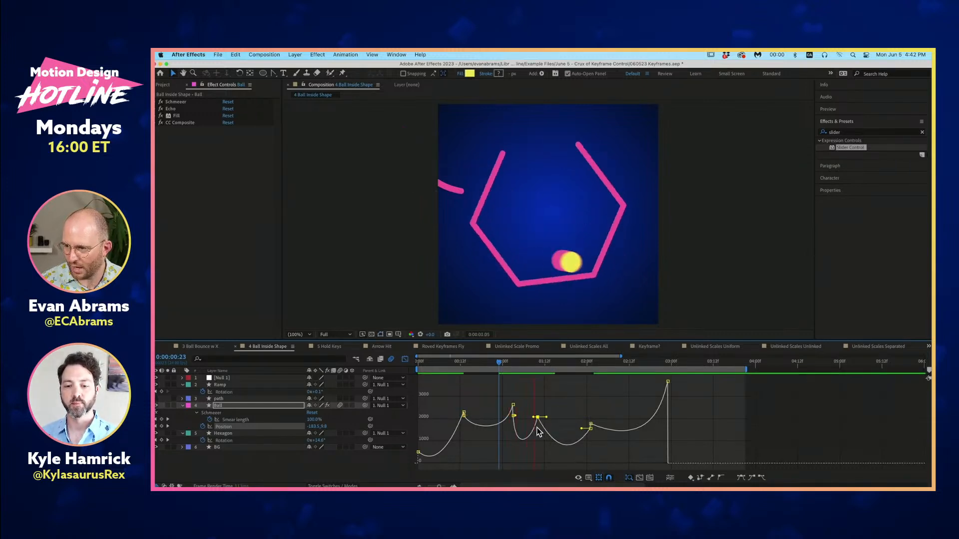
key("space")
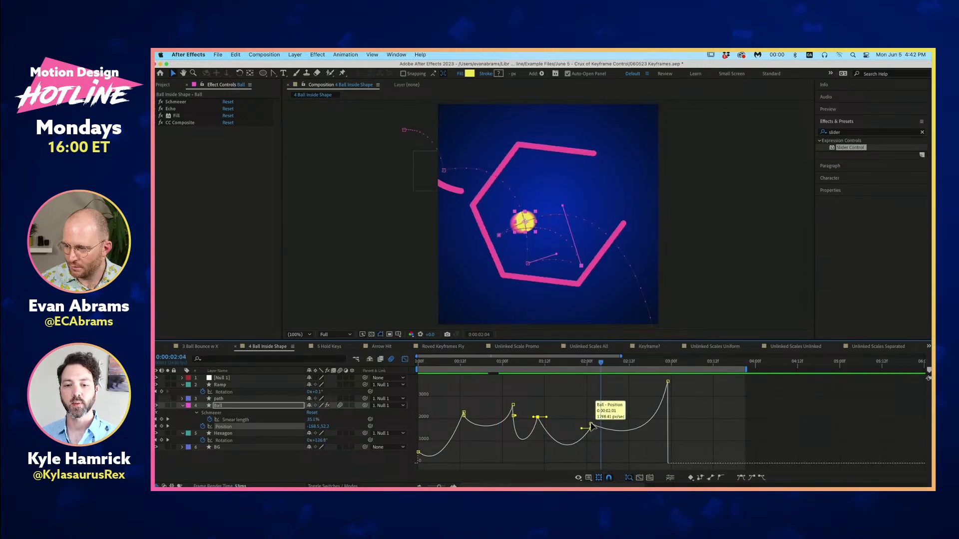
- Raise the incoming and outgoing speeds of the 0:00:02:01 Position keyframe to about 2000 px/sec and preview from 0:00:00:11
left_click_drag(590, 425, 591, 416)
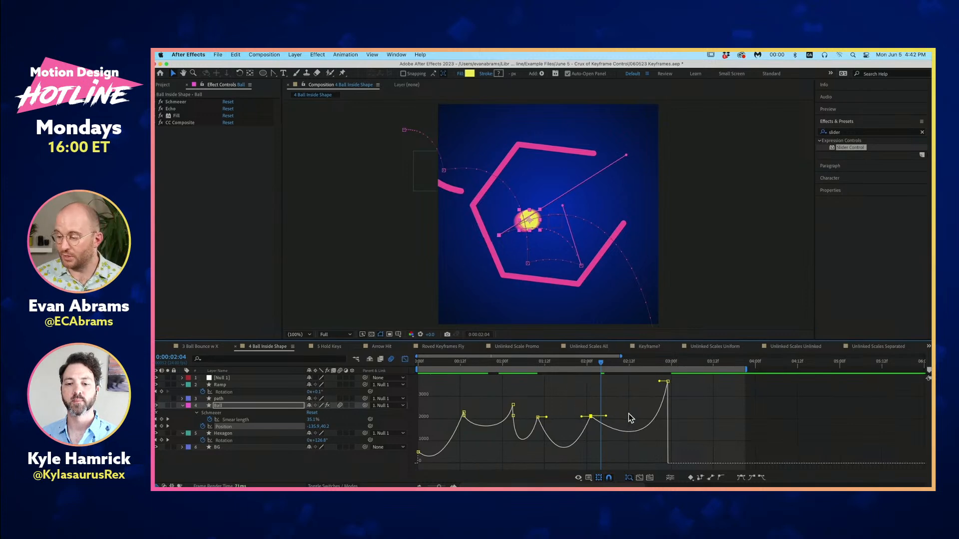
left_click_drag(576, 358, 460, 380)
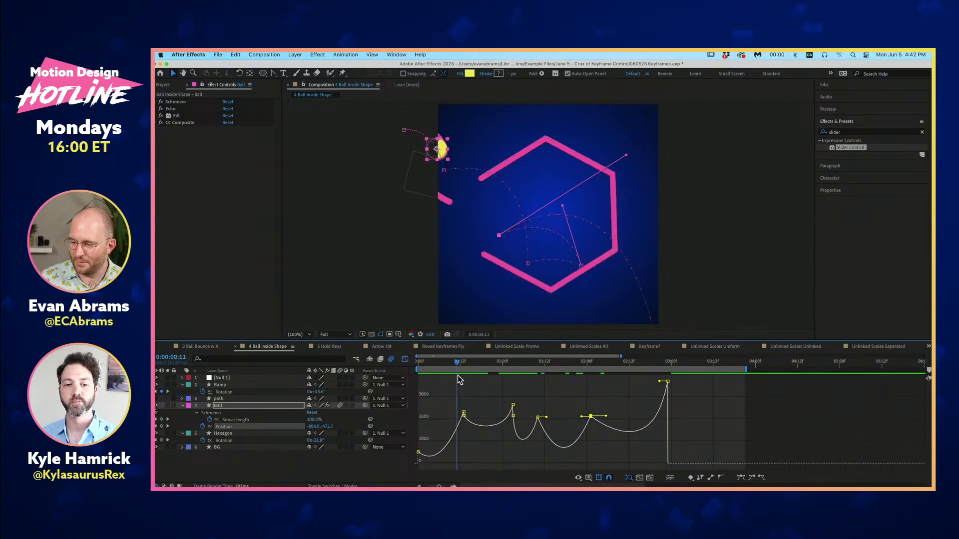
key("space")
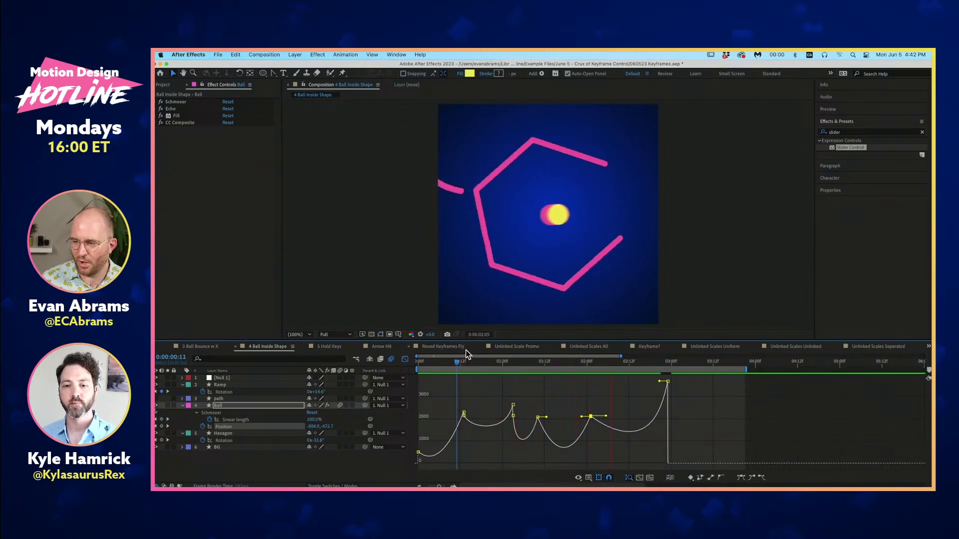
key("space")
- Return to the first frame and play the whole ball animation with the adjusted speed graph
left_click_drag(607, 358, 622, 370)
key("Home")
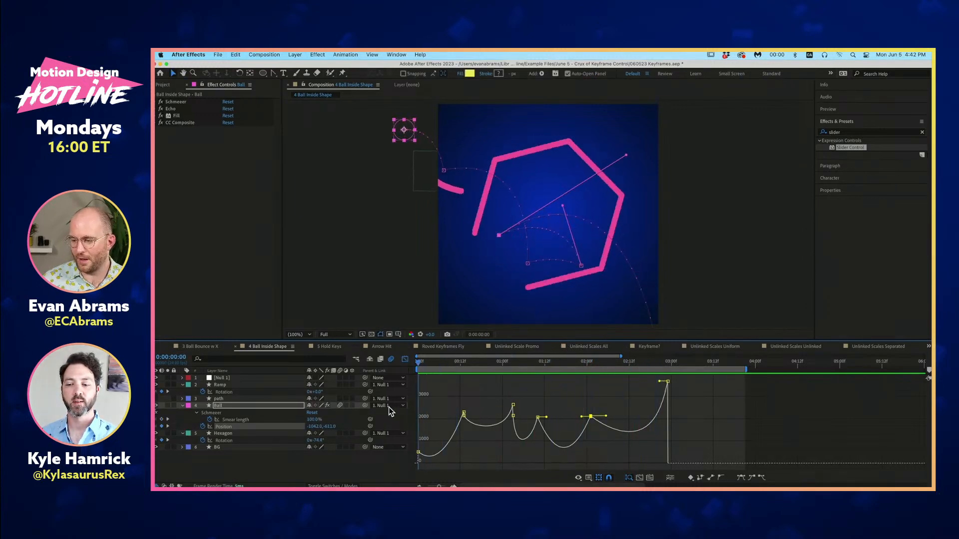
key("space")
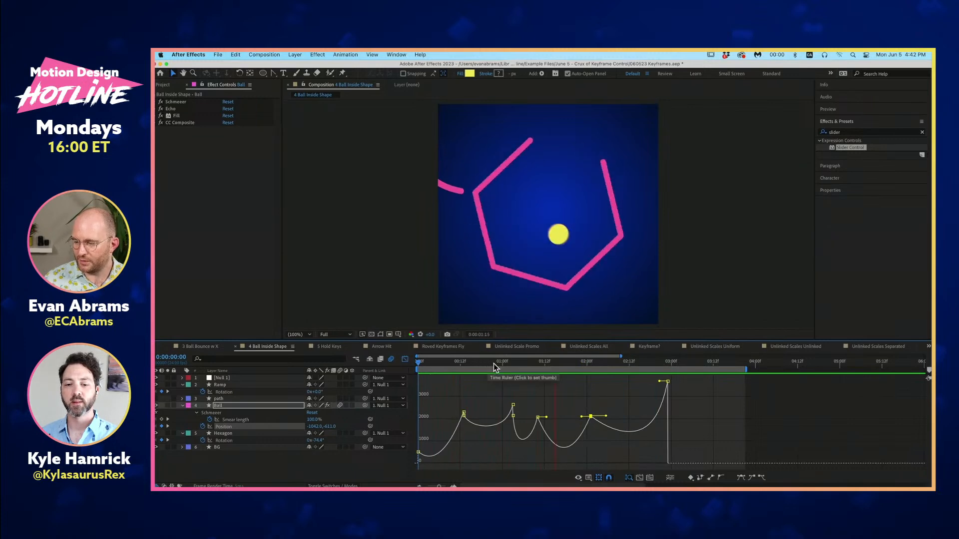
- Switch the Ball's Position to the value graph and preview the motion with its 0:00:01:03 keyframe selected
key("space")
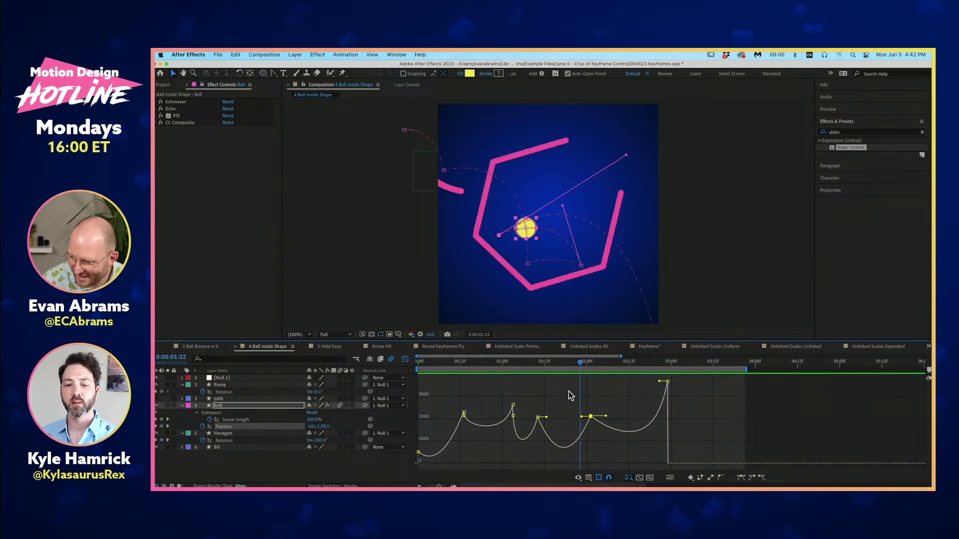
left_click_drag(512, 364, 509, 367)
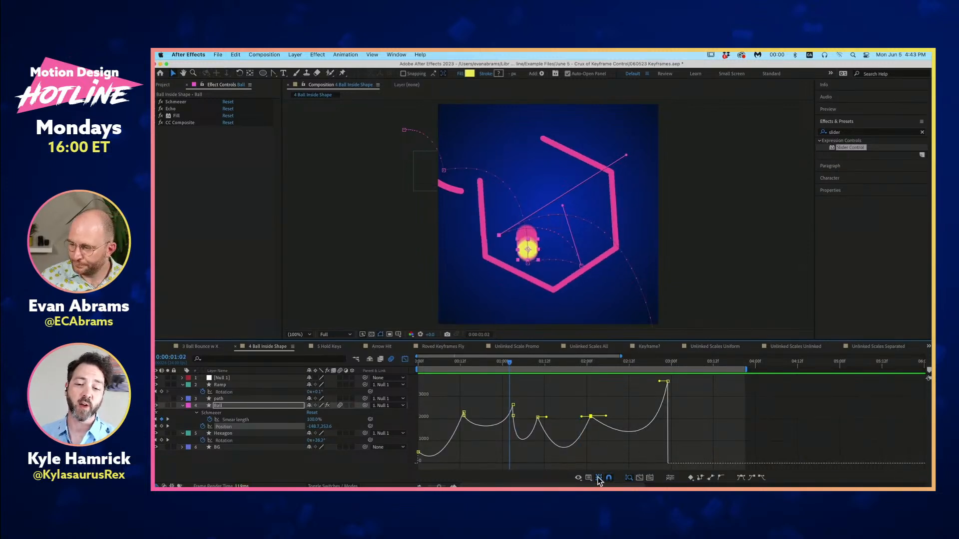
right_click(589, 457)
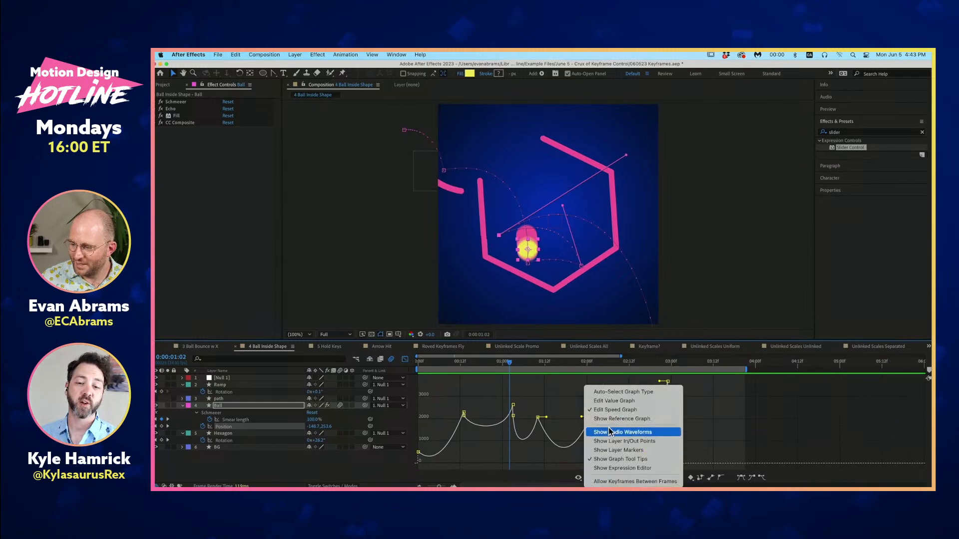
left_click(612, 400)
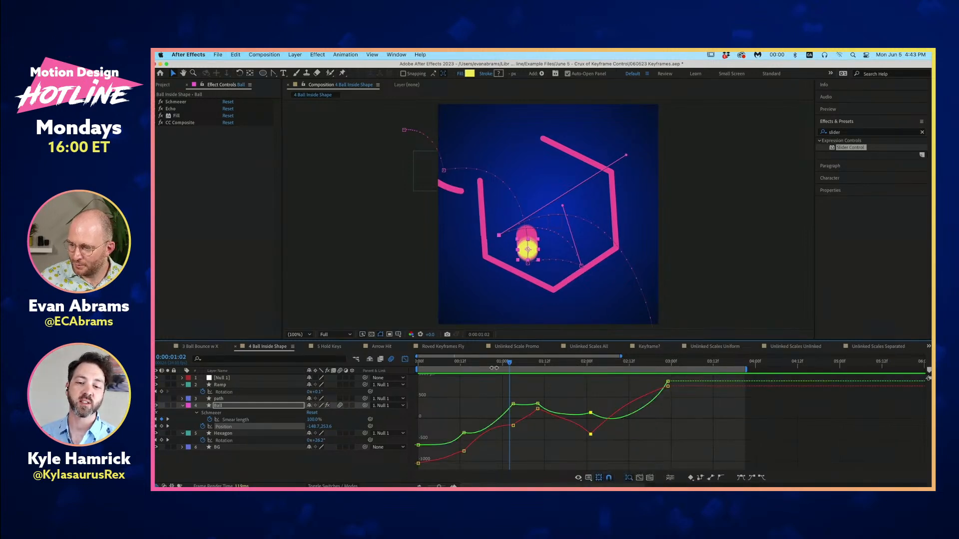
left_click(513, 403)
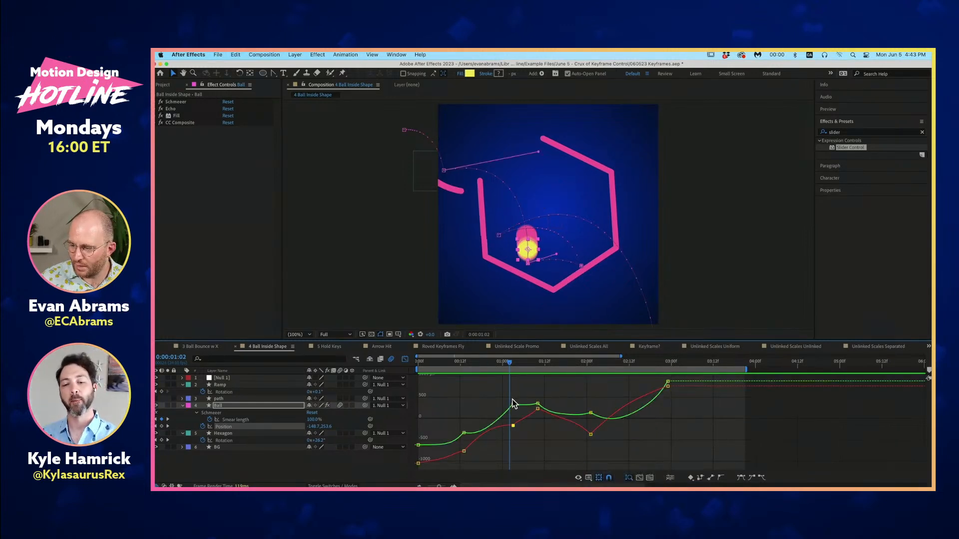
key("space")
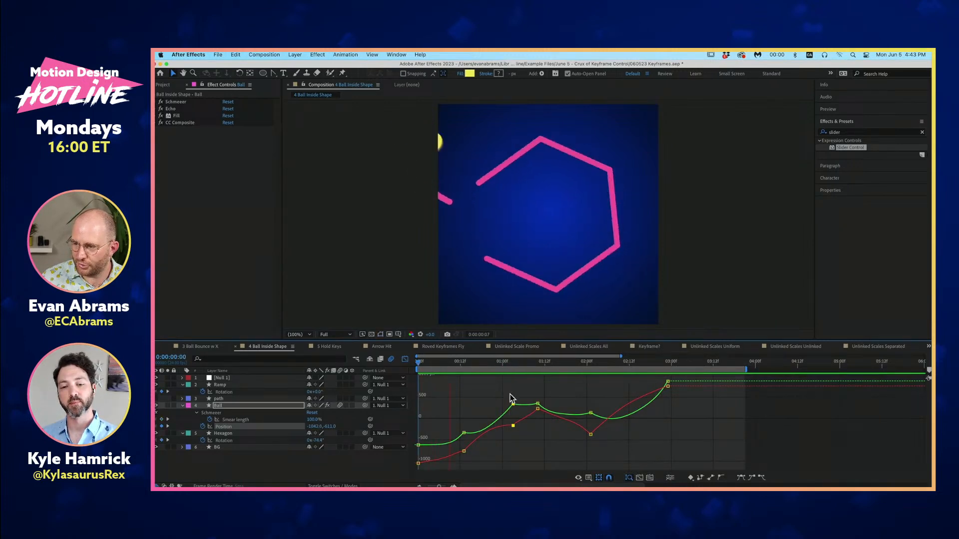
key("space")
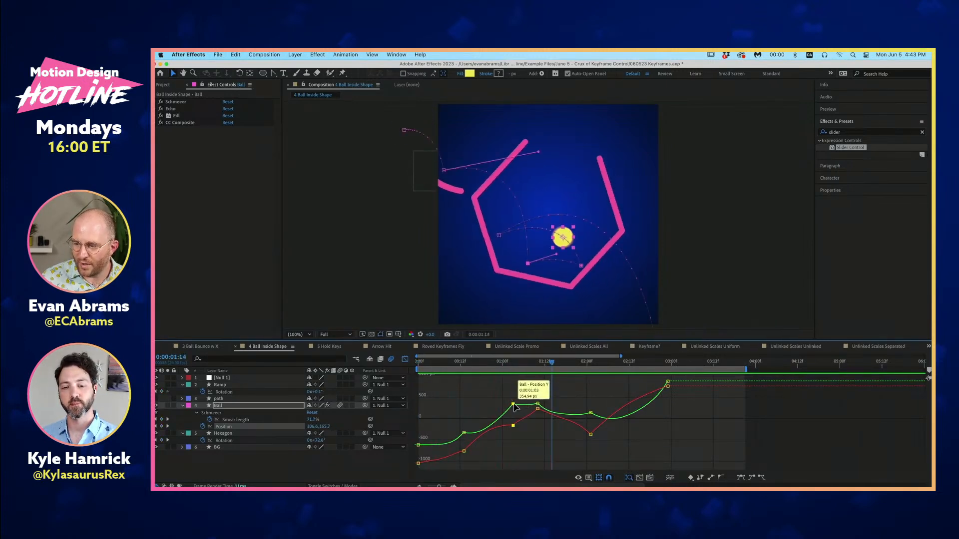
- Separate the Ball's Position property into X Position and Y Position dimensions
right_click(514, 405)
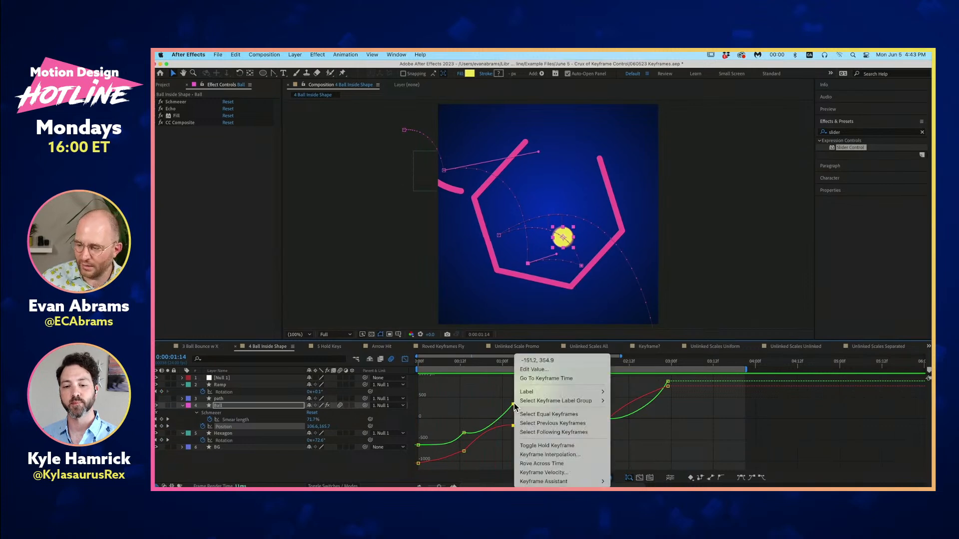
key("Escape")
right_click(265, 424)
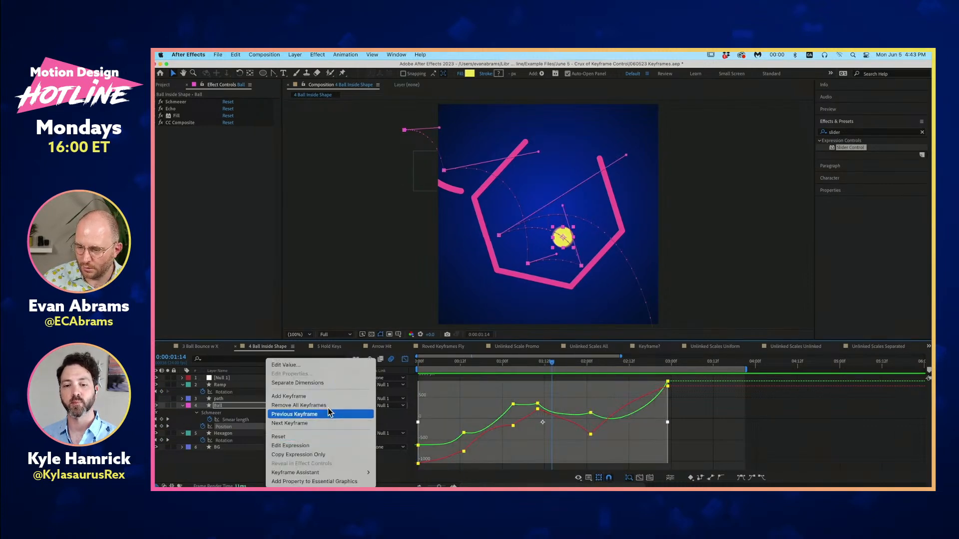
left_click(322, 383)
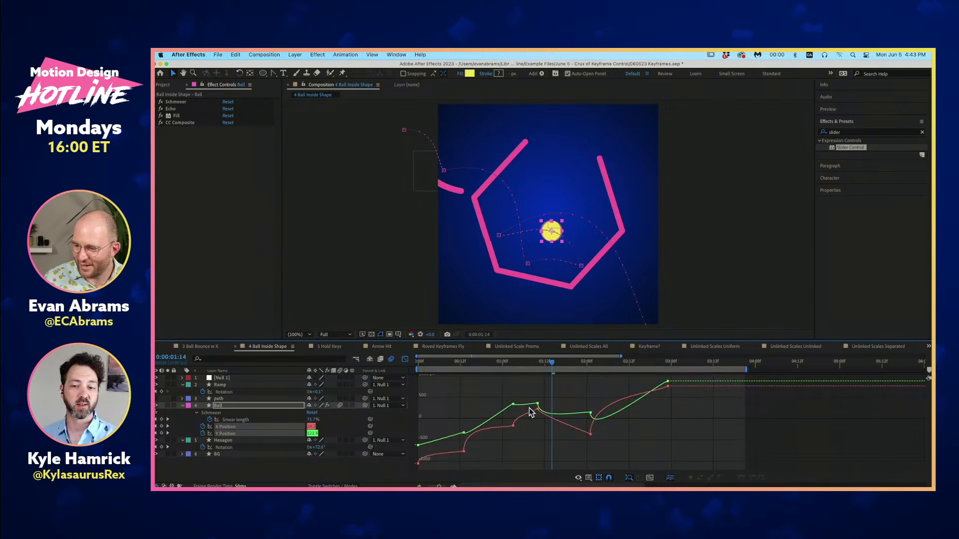
- Reshape the Y Position curve after the 0:00:01:10 keyframe by pulling its outgoing handle down and forward
left_click(538, 361)
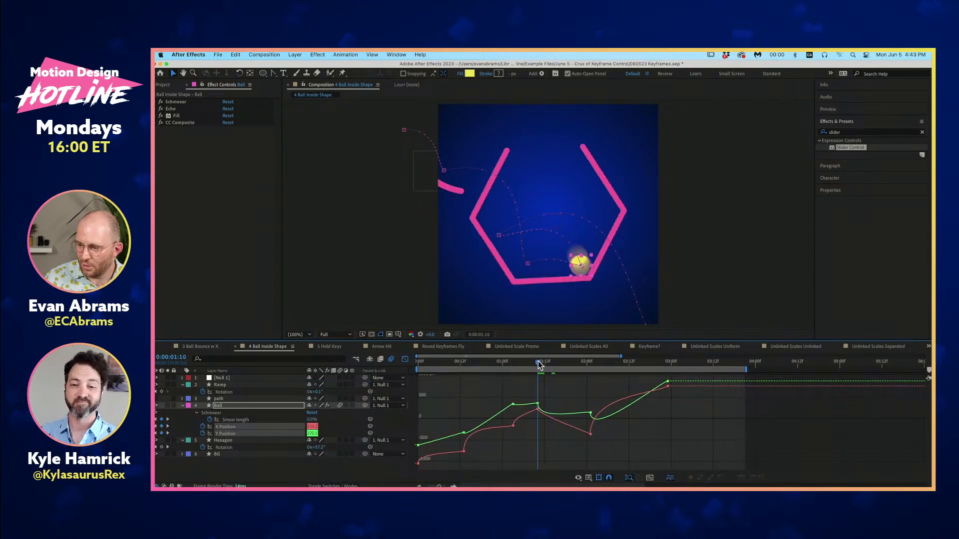
mouse_move(539, 404)
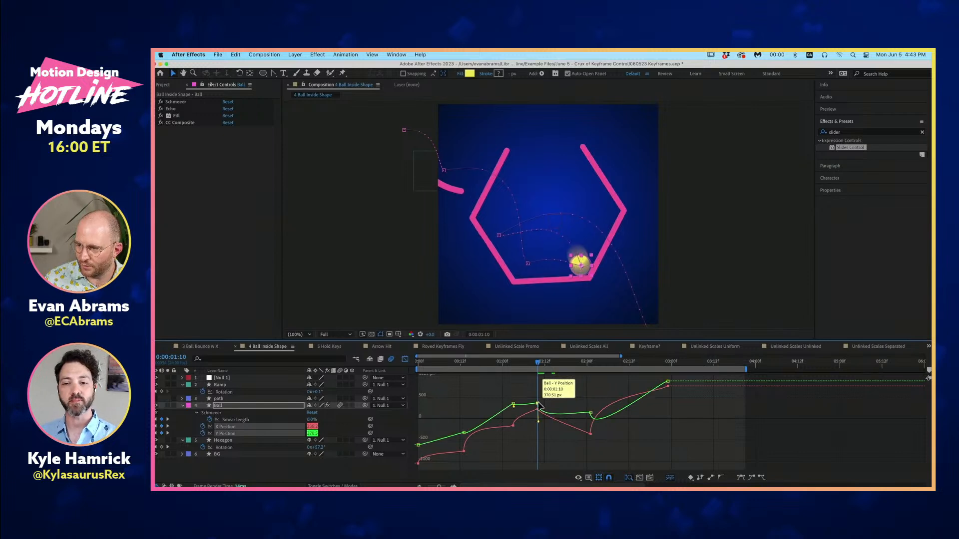
left_click_drag(538, 421, 563, 425)
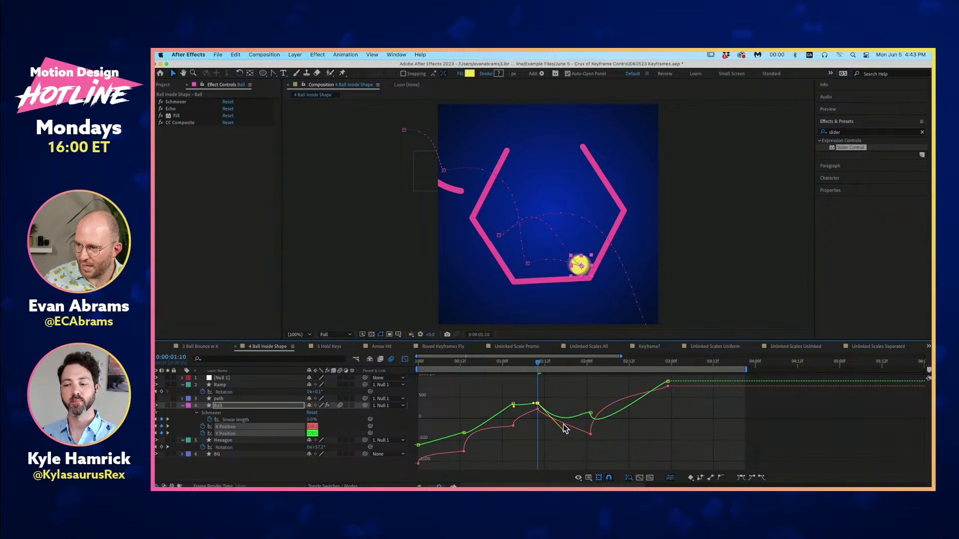
left_click_drag(566, 439, 566, 442)
- Undo the Y Position curve edits and the separation of the Ball's Position dimensions
key("super+z")
key("super+z")
key("super+z")
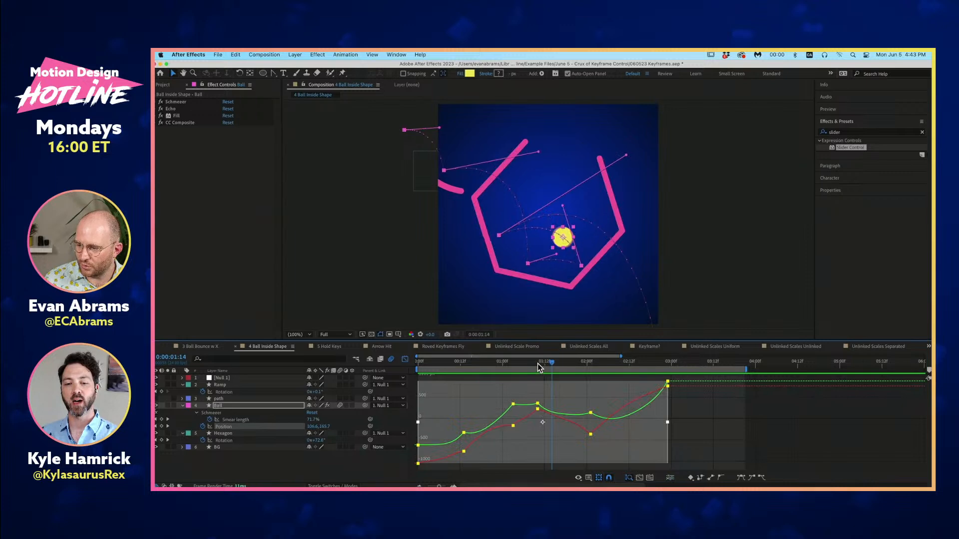
- Preview the ball animation from 0:00:00:16 and return the Position property to the speed graph
left_click_drag(537, 364, 474, 369)
key("space")
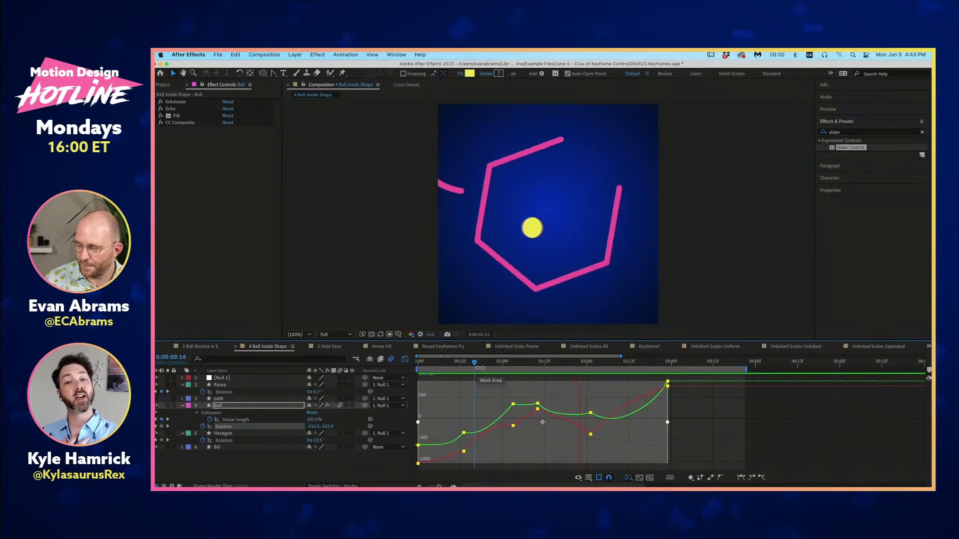
left_click(406, 359)
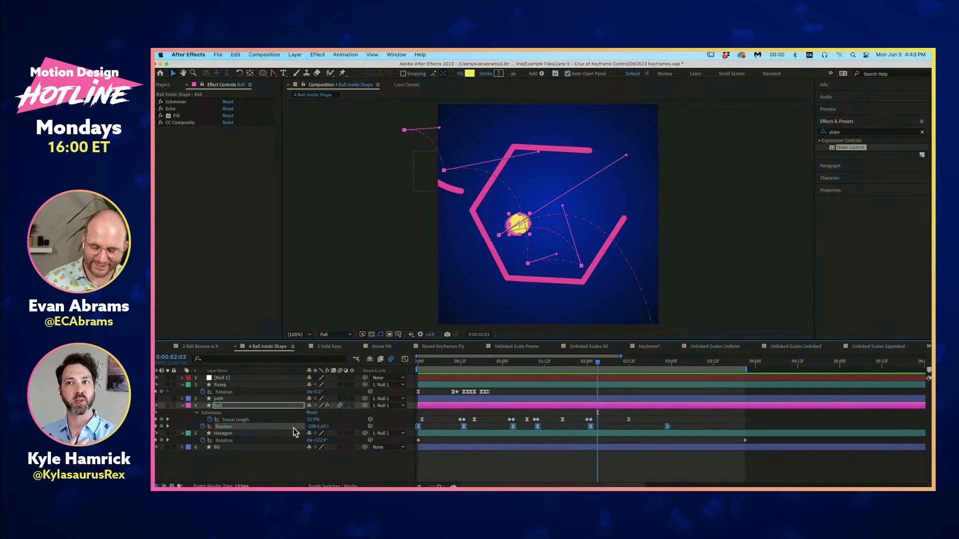
left_click(405, 359)
left_click(588, 478)
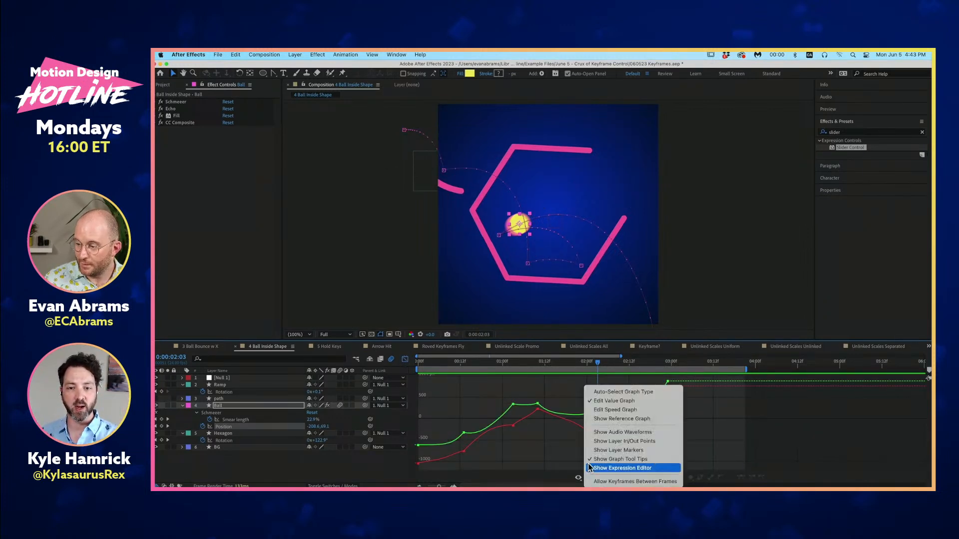
left_click(597, 410)
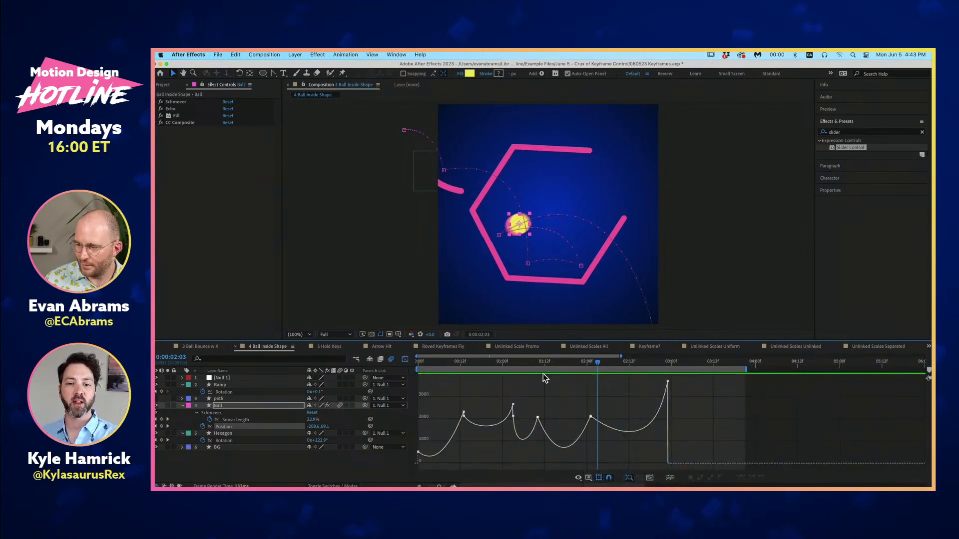
- Play the ball animation against its speed graph and examine the frames around 0:00:02:03 and 0:00:01:13
left_click_drag(535, 364, 612, 362)
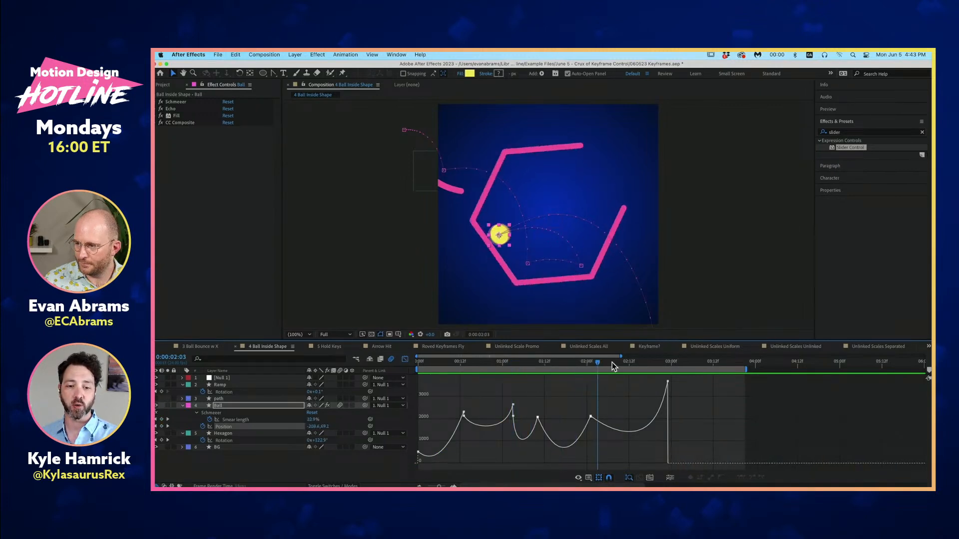
key("space")
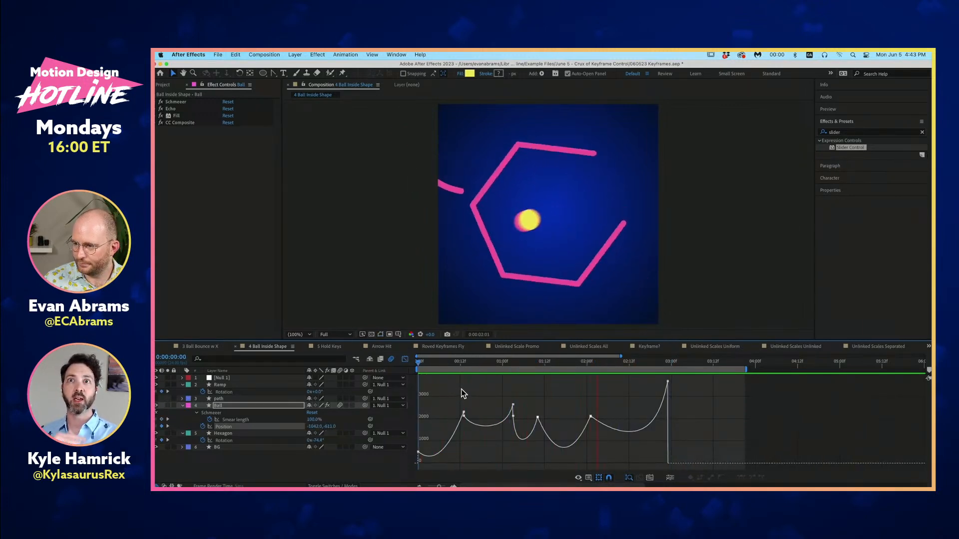
key("space")
left_click(593, 358)
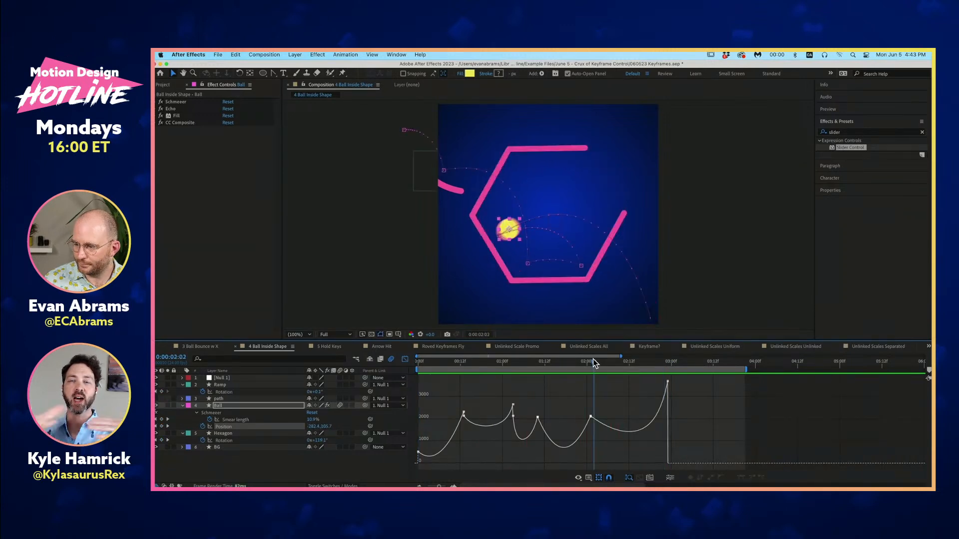
left_click(596, 361)
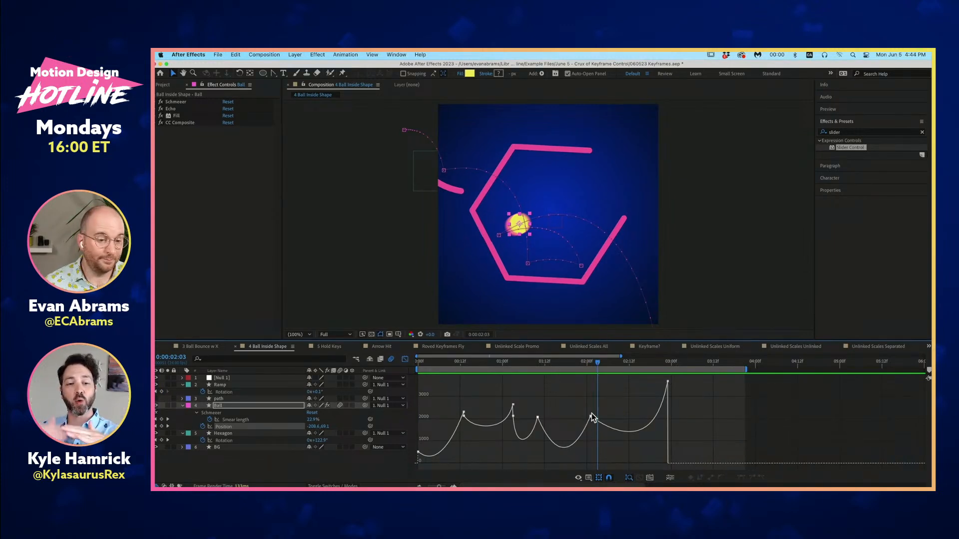
mouse_move(592, 418)
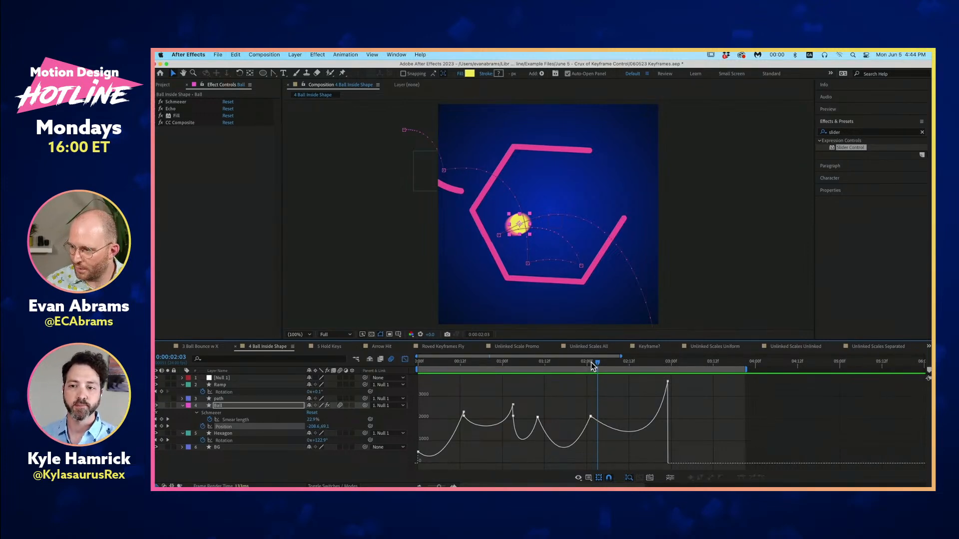
left_click_drag(591, 364, 548, 364)
- Raise the 0:00:01:03 keyframe's incoming speed to about 3400 px/sec, lock outgoing to incoming, and lower both to about 2000 px/sec
mouse_move(516, 406)
left_mouse_down()
mouse_move(517, 381)
mouse_move(511, 388)
left_mouse_up()
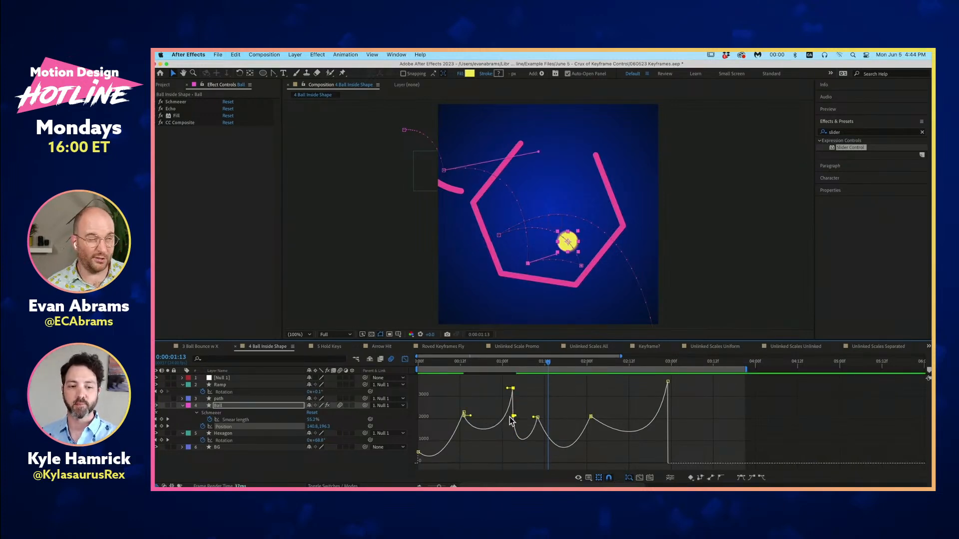
mouse_move(514, 415)
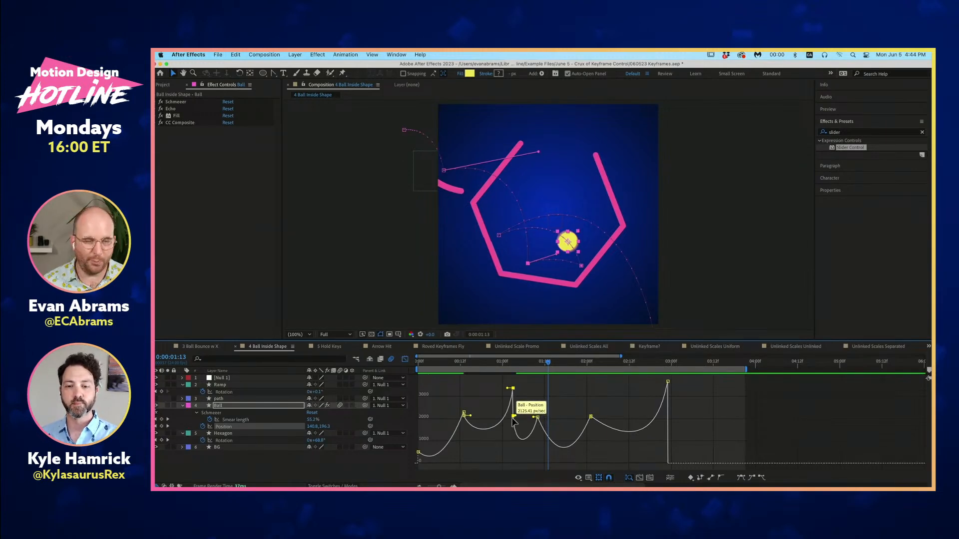
double_click(513, 389)
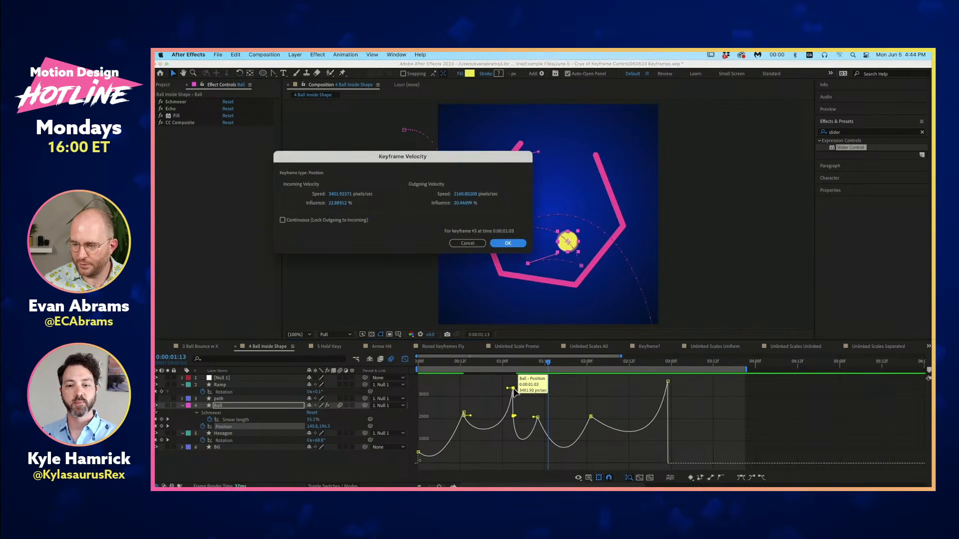
left_click(340, 220)
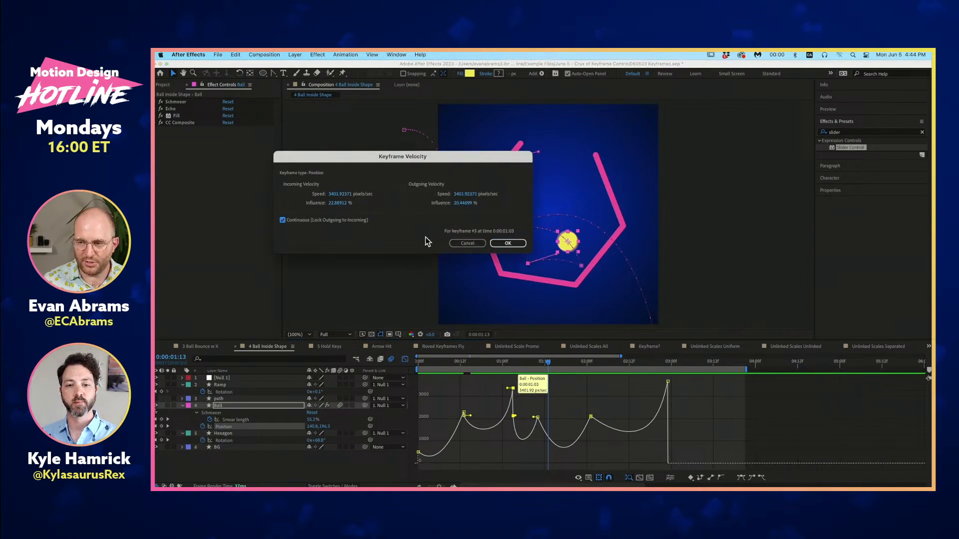
left_click(510, 243)
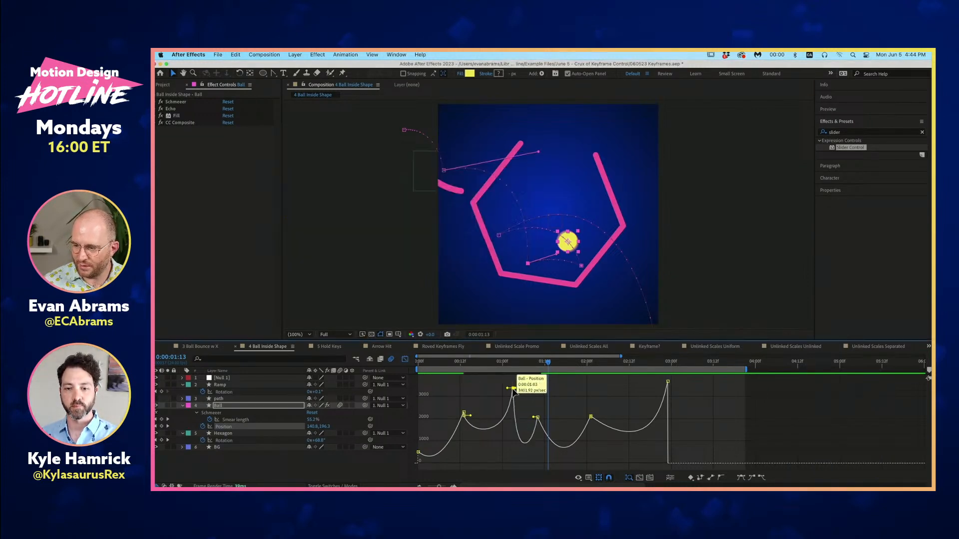
left_click_drag(514, 395, 509, 419)
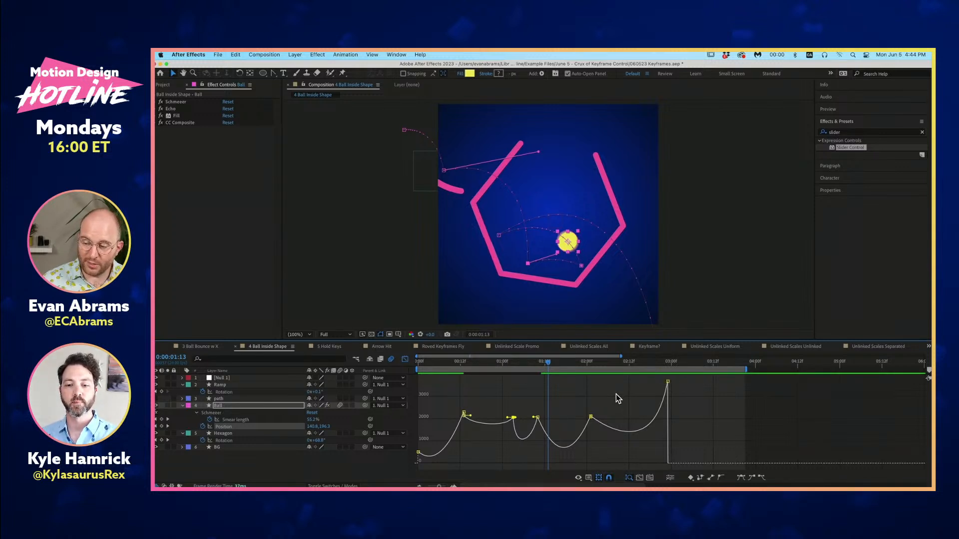
- Lower the four bounce keyframes from 0:00:00:13 to 0:00:02:01 to 0 px/sec and check the last one's velocity settings
left_click_drag(615, 394, 445, 451)
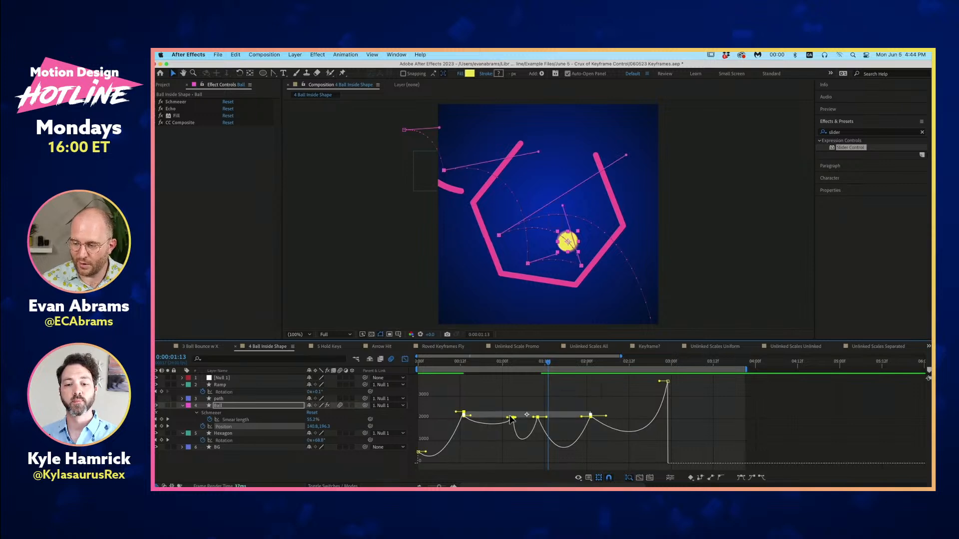
left_click_drag(511, 419, 542, 466)
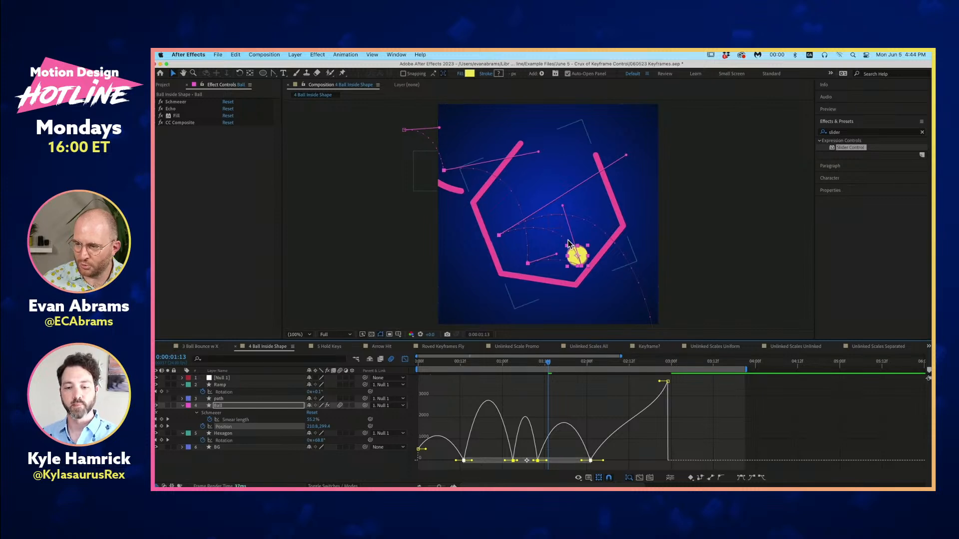
left_click(591, 460)
key("super+shift+k")
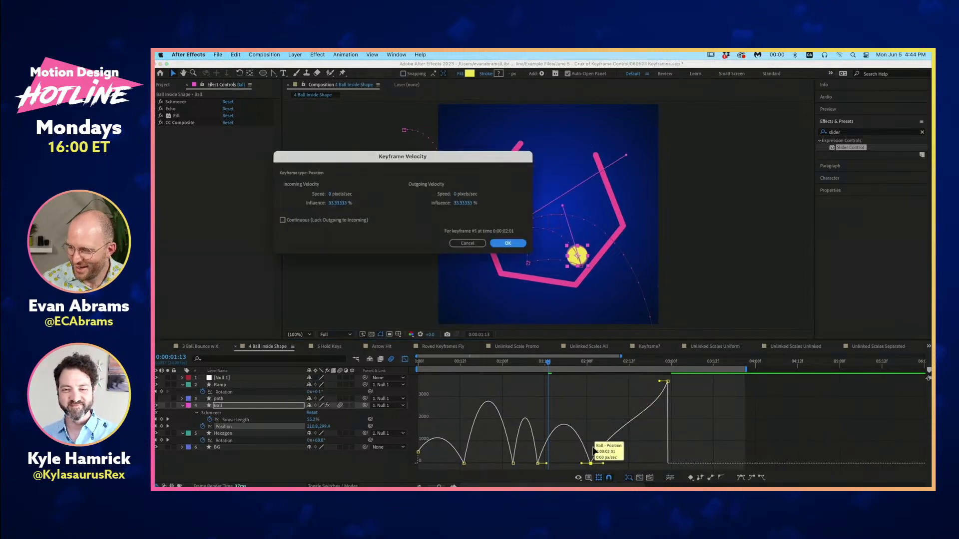
left_click(507, 244)
- Review the shared Keyframe Velocity settings of the four bounce keyframes and clear the selection
left_click_drag(415, 429, 634, 474)
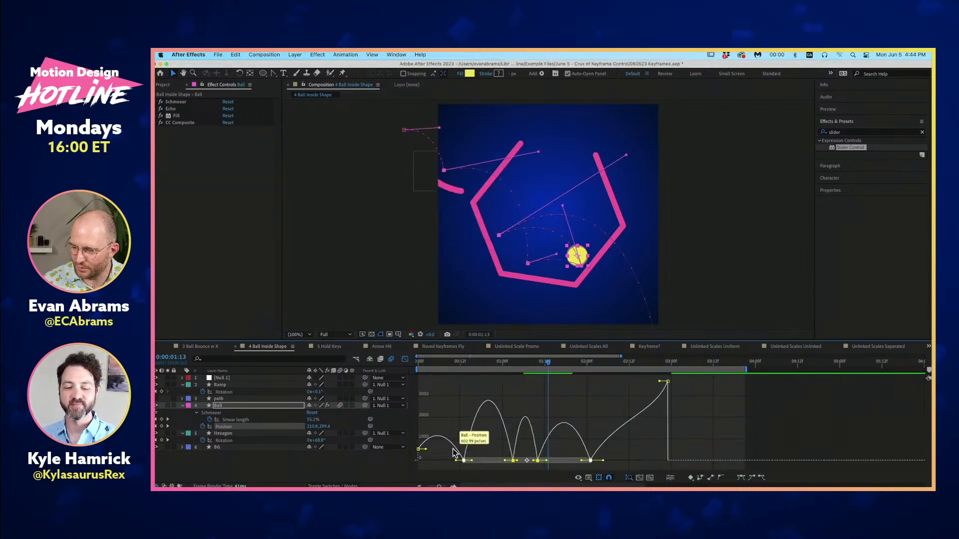
key("super+shift+k")
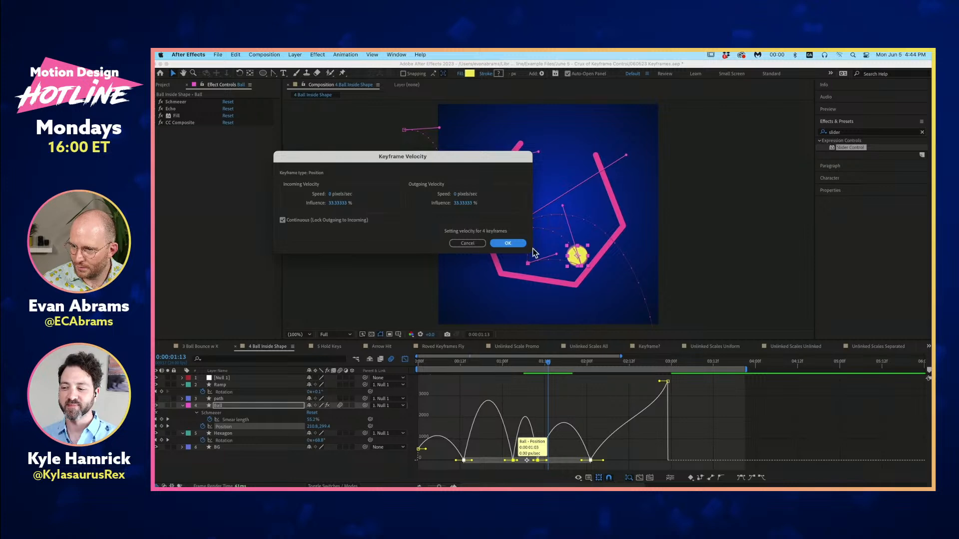
left_click(507, 245)
left_click(468, 441)
left_click(478, 449)
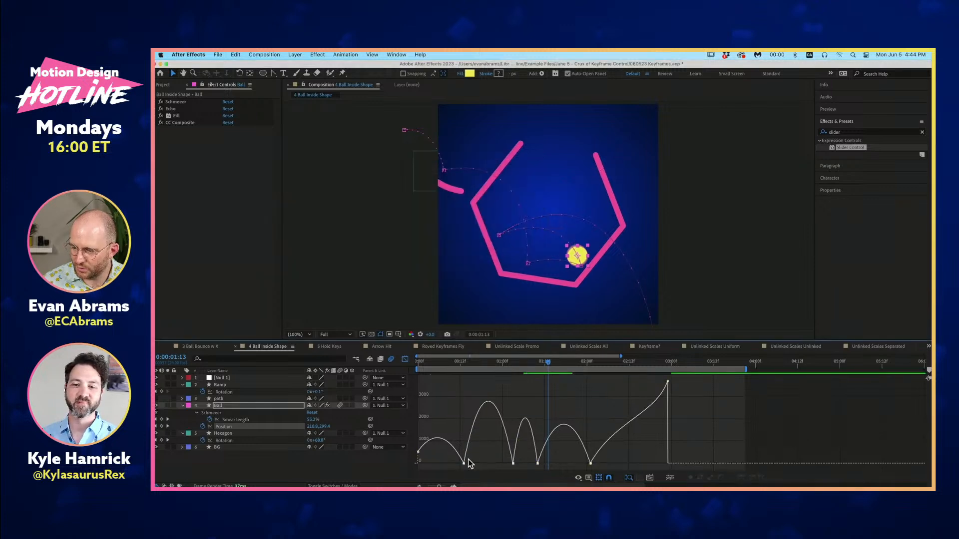
- Play the ball animation with its bounce keyframes at zero speed and return to 0:00:00:04
left_click_drag(464, 463, 466, 446)
key("super+z")
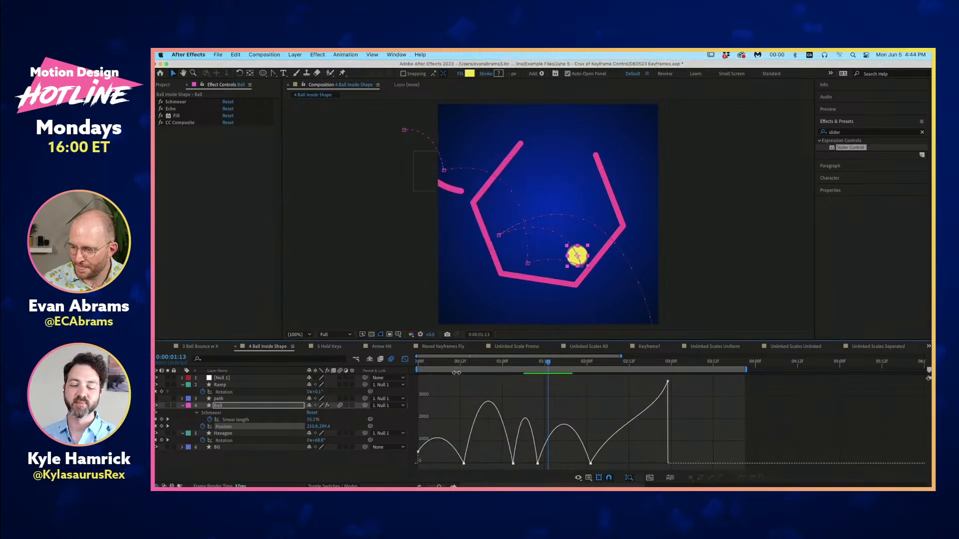
left_click_drag(451, 364, 369, 376)
key("space")
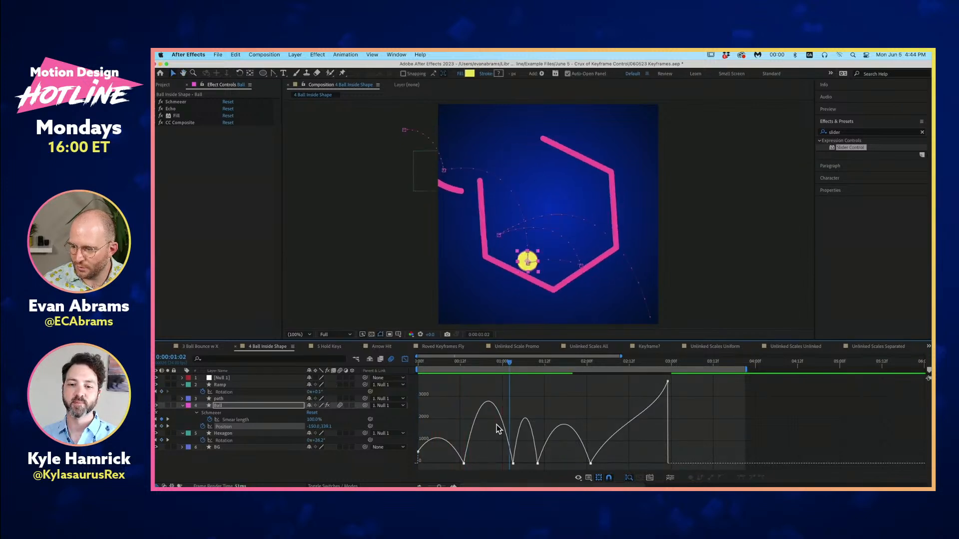
left_click_drag(478, 361, 434, 384)
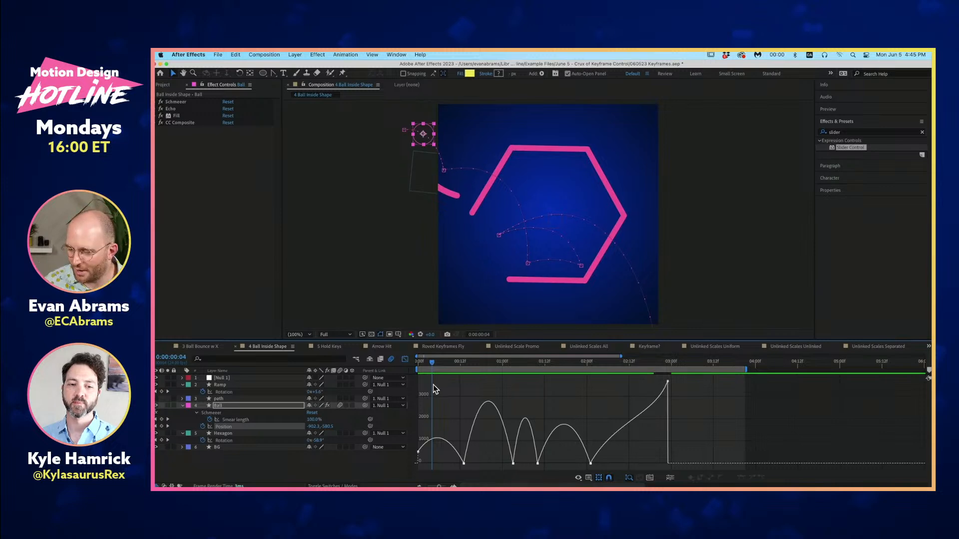
mouse_move(464, 463)
left_mouse_down()
mouse_move(457, 419)
mouse_move(460, 449)
left_mouse_up()
left_click_drag(513, 463, 511, 450)
key("super+z")
key("super+z")
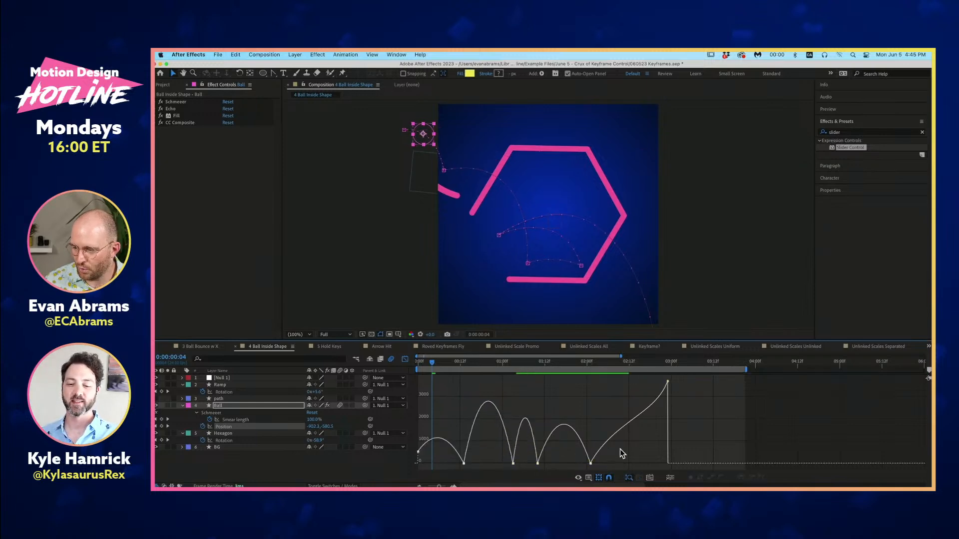
- Raise the four bounce keyframes of the Ball's Position together to about 2400 px/sec and play the result
left_click_drag(696, 430, 458, 473)
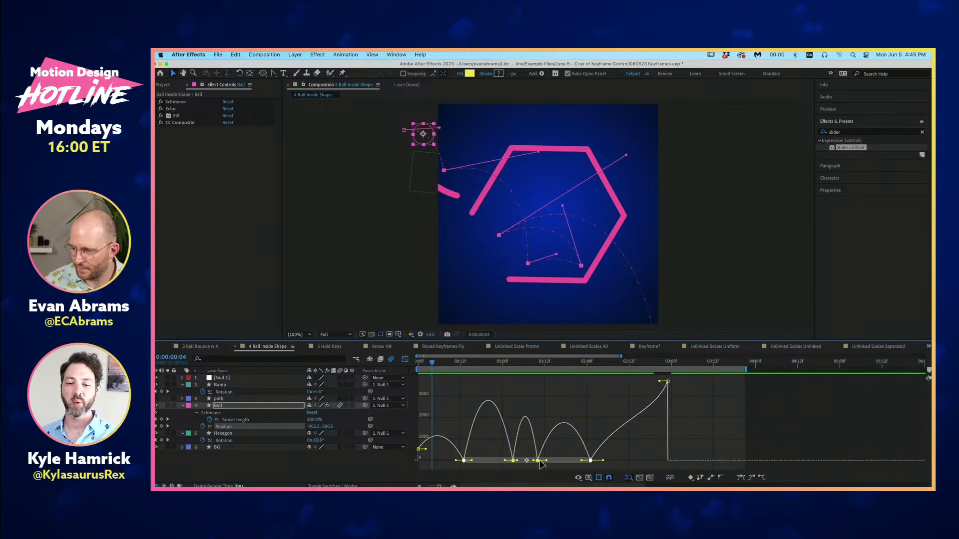
left_click_drag(538, 460, 535, 412)
key("space")
left_click(429, 363)
key("space")
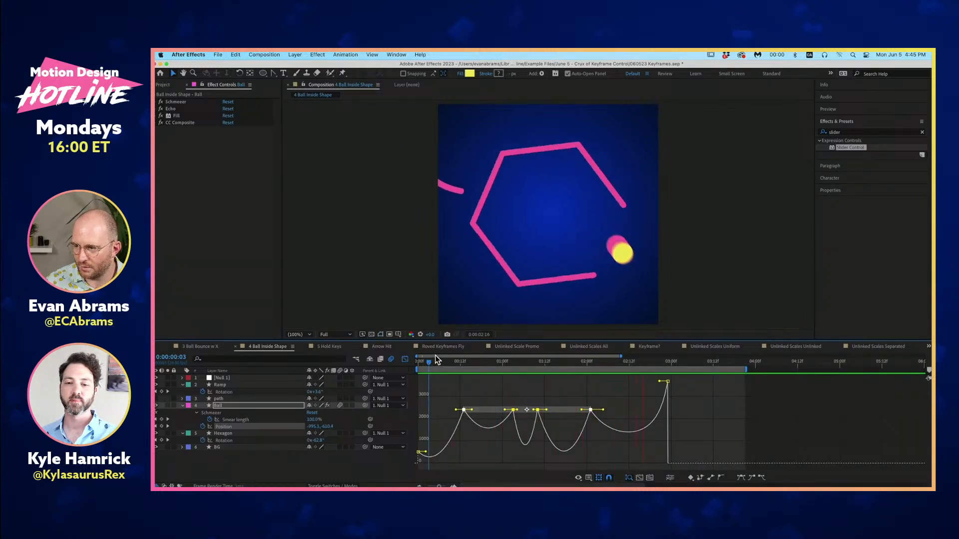
key("space")
- Lower the Ball's last four Position keyframes to about 2100, 1800, 1500 and 2300 px/sec in time order and play the animation
left_click(494, 392)
left_click(512, 364)
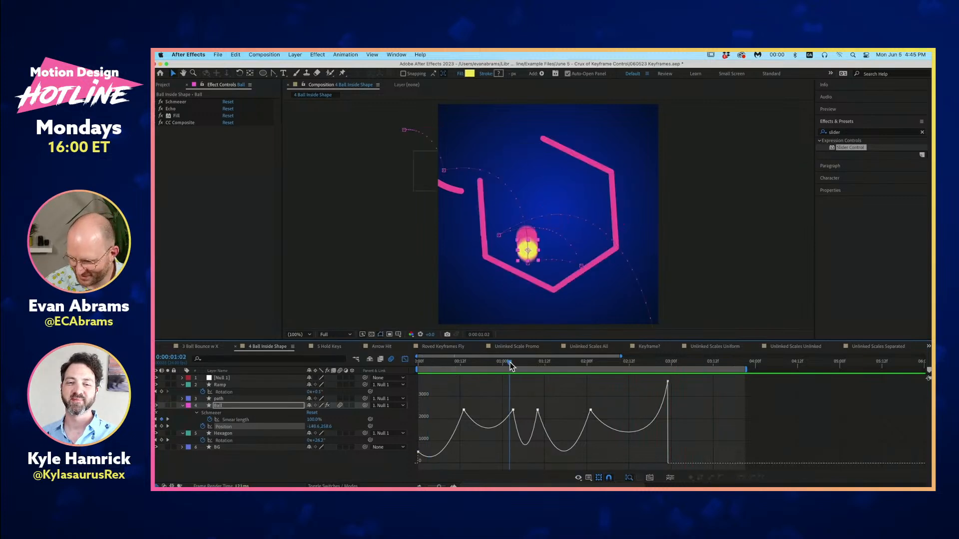
left_click(513, 412)
left_click_drag(537, 411, 537, 424)
left_click_drag(590, 411, 591, 430)
left_click(691, 399)
left_click_drag(668, 383, 666, 408)
left_click(444, 361)
key("space")
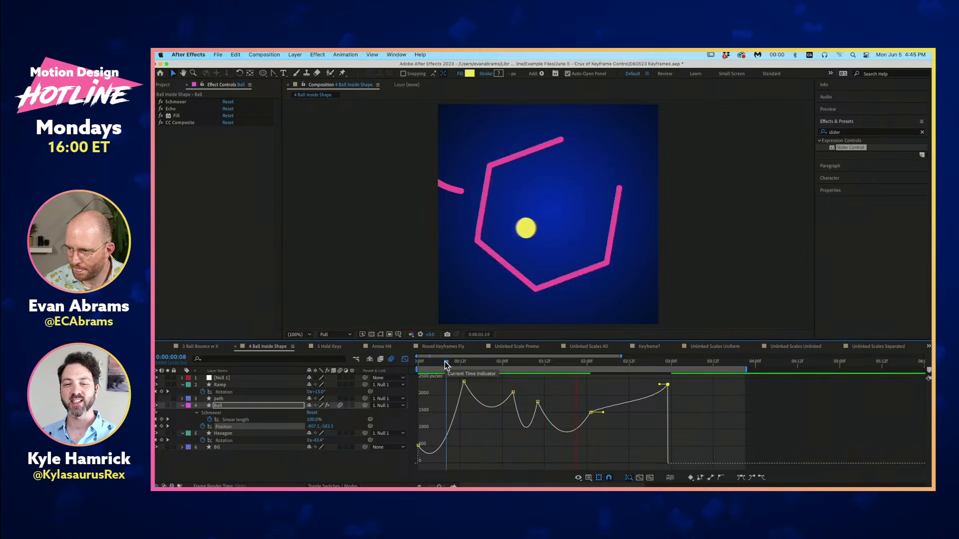
key("space")
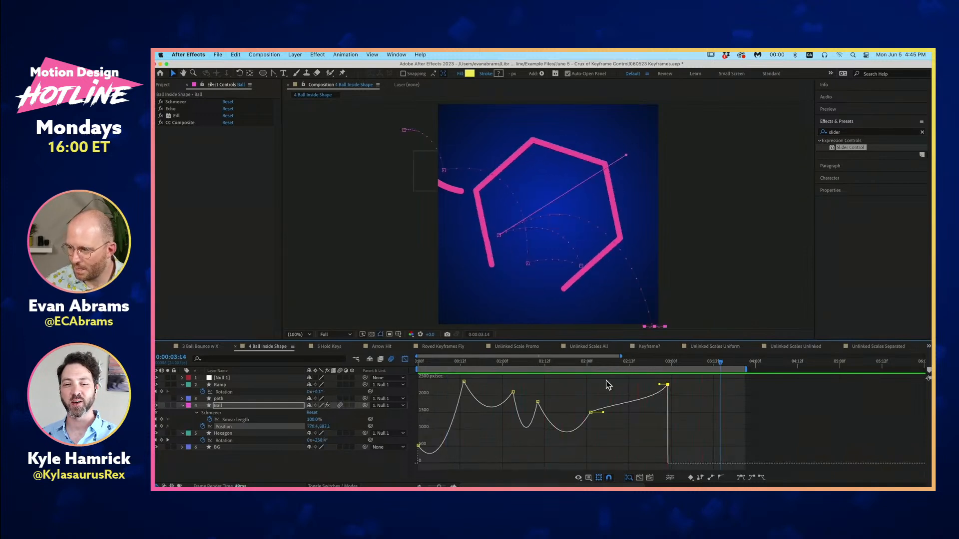
- Raise the final Position keyframe at 0:00:02:23 to about 3160 px/sec and play the animation from the start
left_click_drag(667, 389, 668, 382)
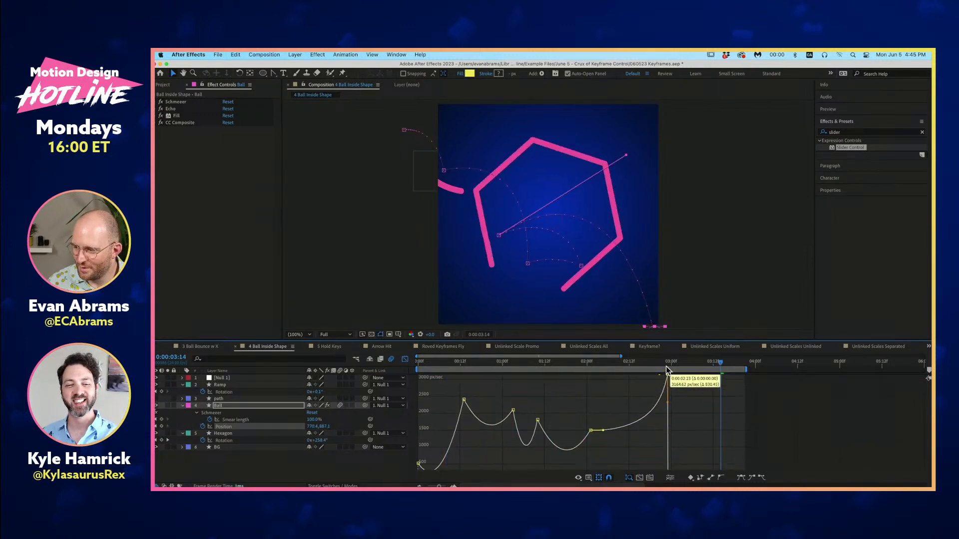
left_click_drag(542, 366, 158, 391)
key("space")
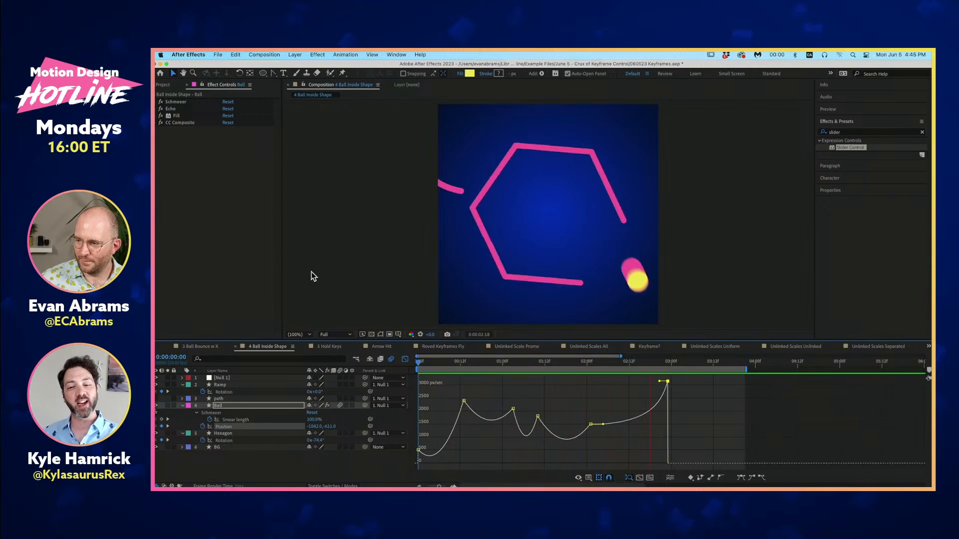
key("space")
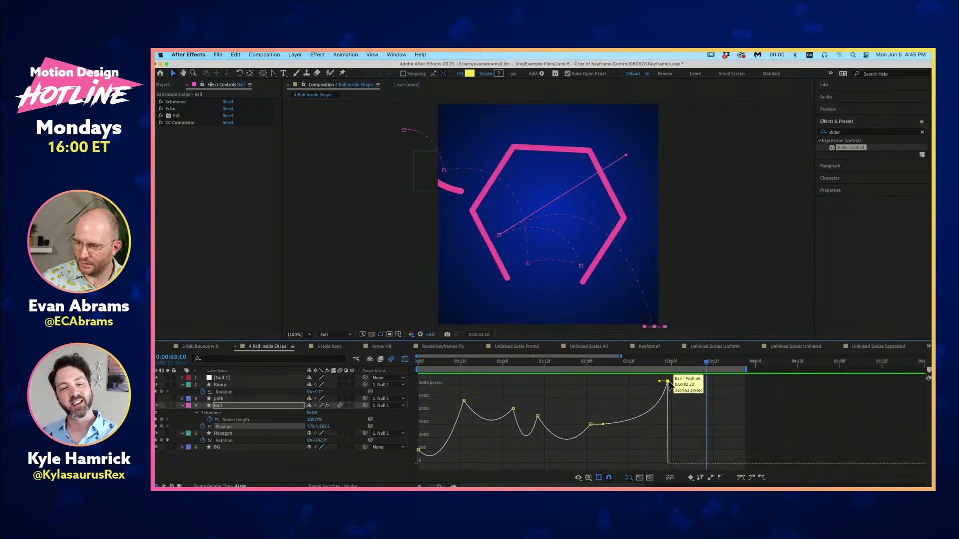
- Raise the Ball's final Position keyframe to about 4800 px/sec and review the complete animation from the start
left_click_drag(667, 382, 667, 364)
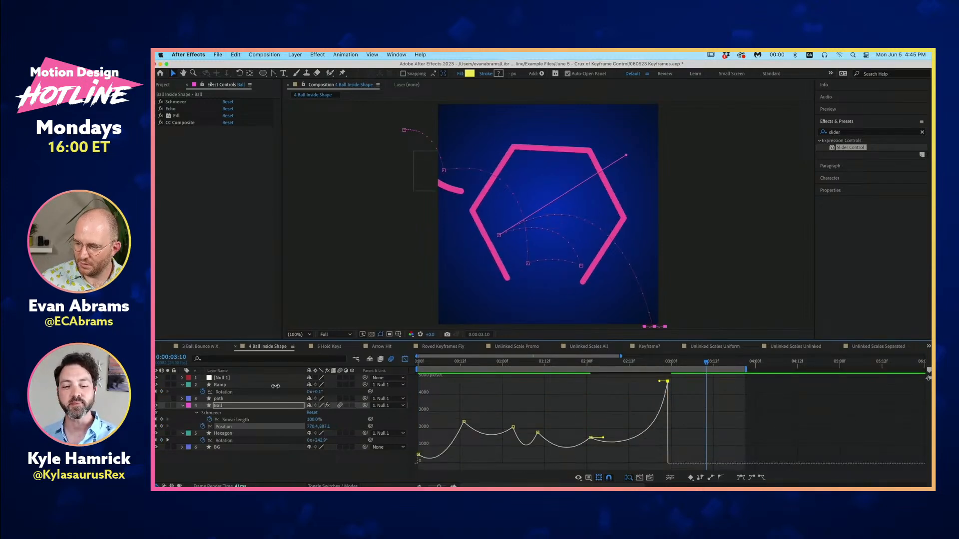
left_click_drag(438, 360, 295, 385)
key("space")
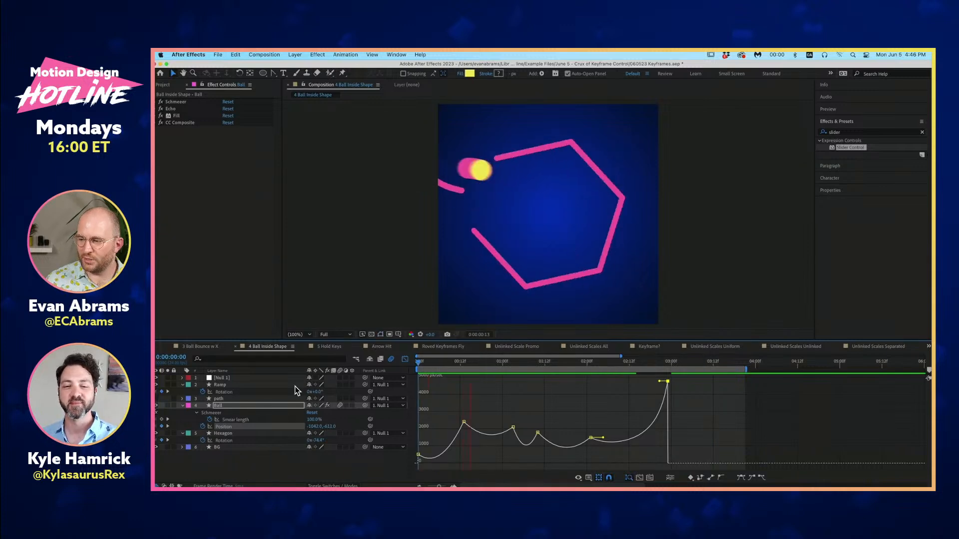
key("space")
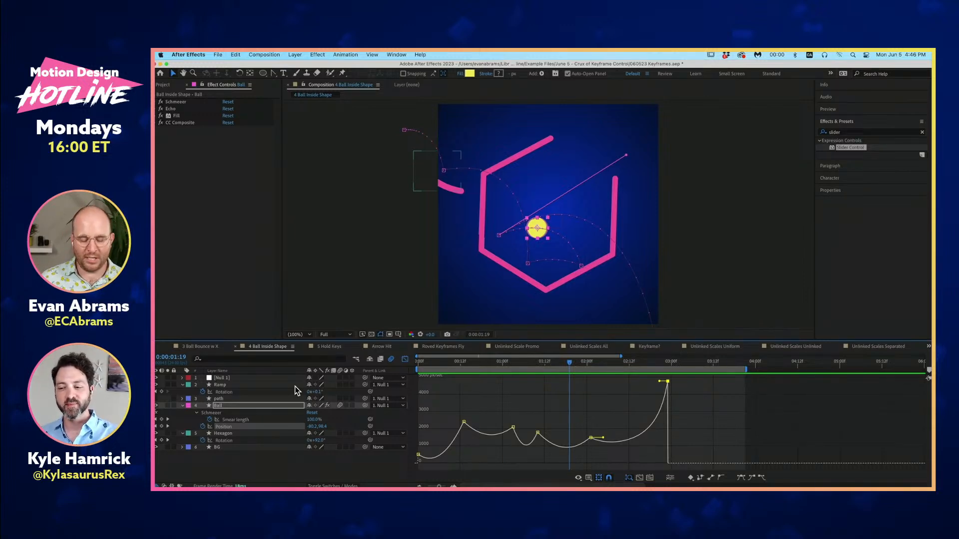
key("space")
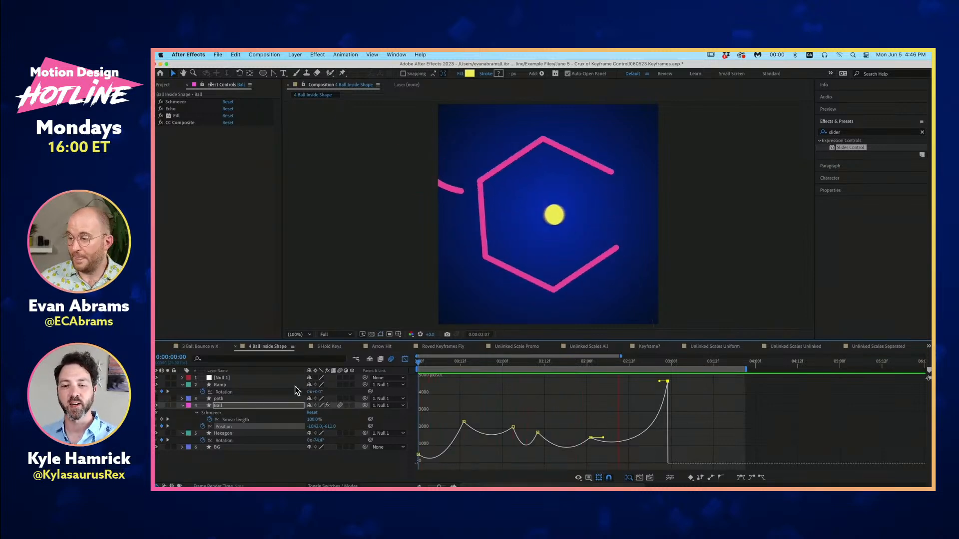
key("space")
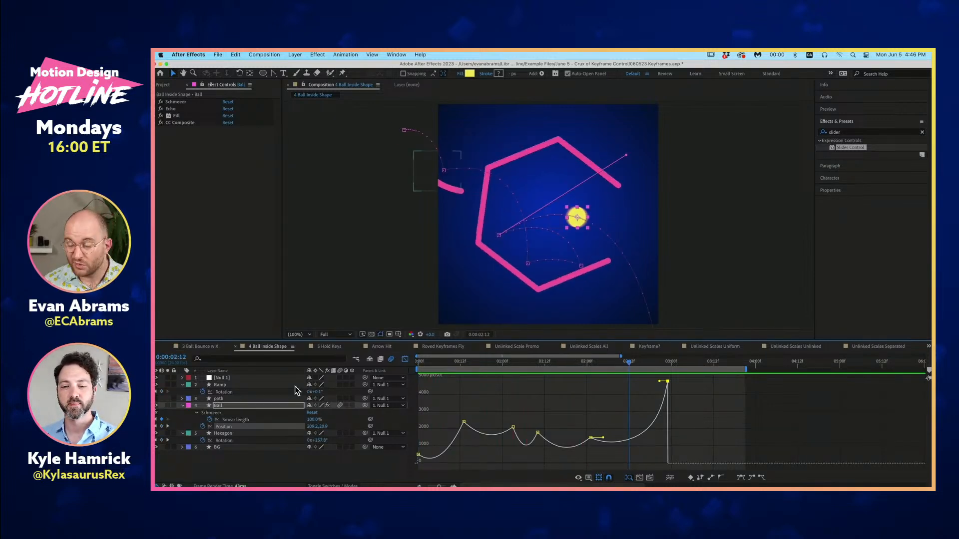
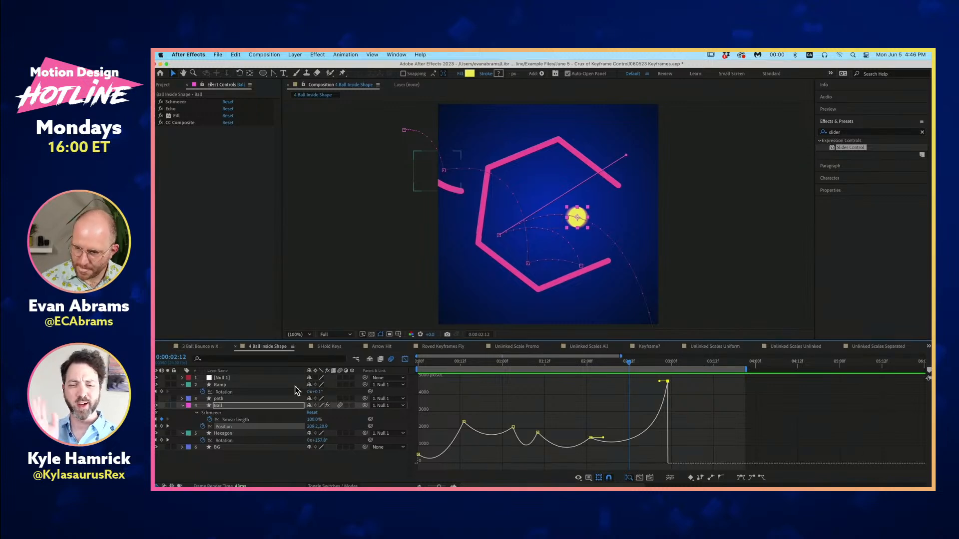
- Switch to the Roved Keyframes Fly composition and play its animation
key("Home")
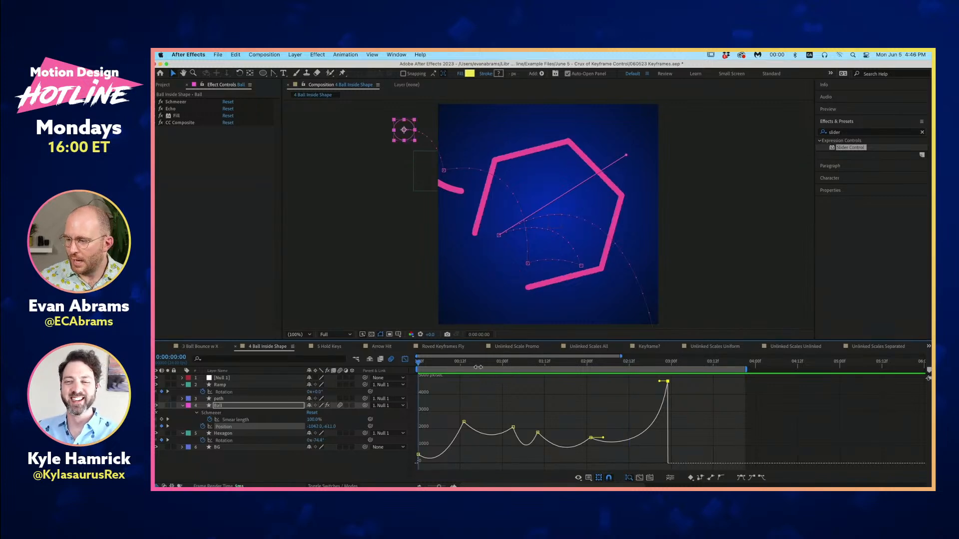
left_click(446, 347)
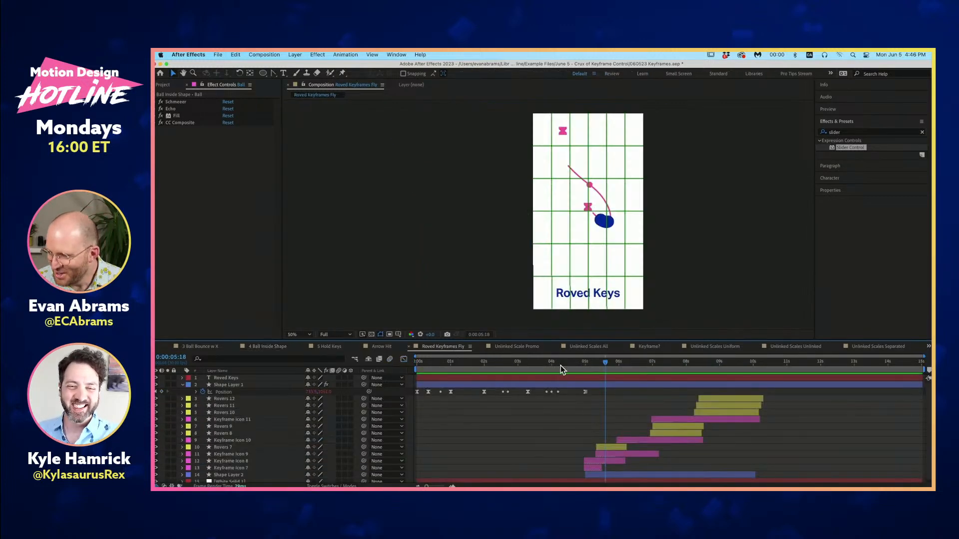
key("space")
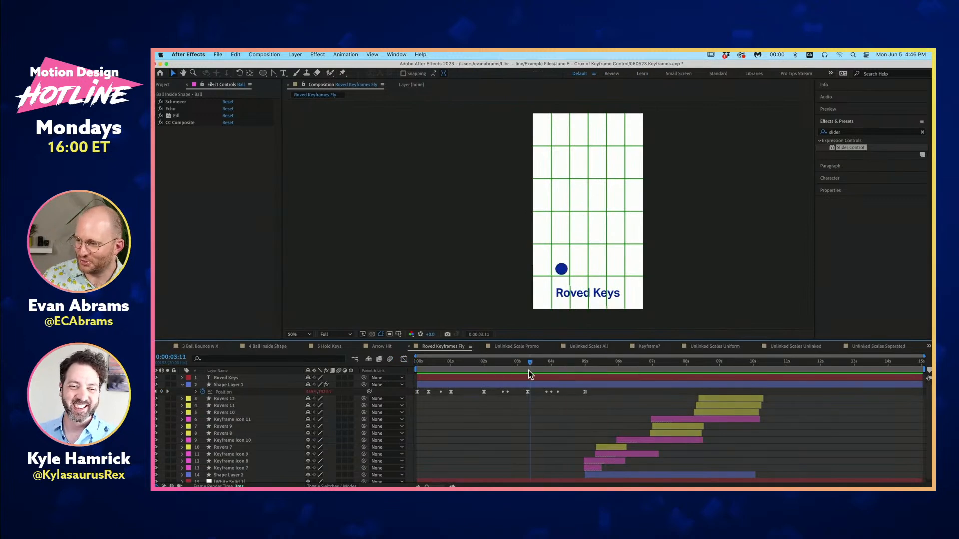
- Hide the grid overlay in the Roved Keyframes Fly composition and play the animation
left_click(398, 335)
left_click(407, 352)
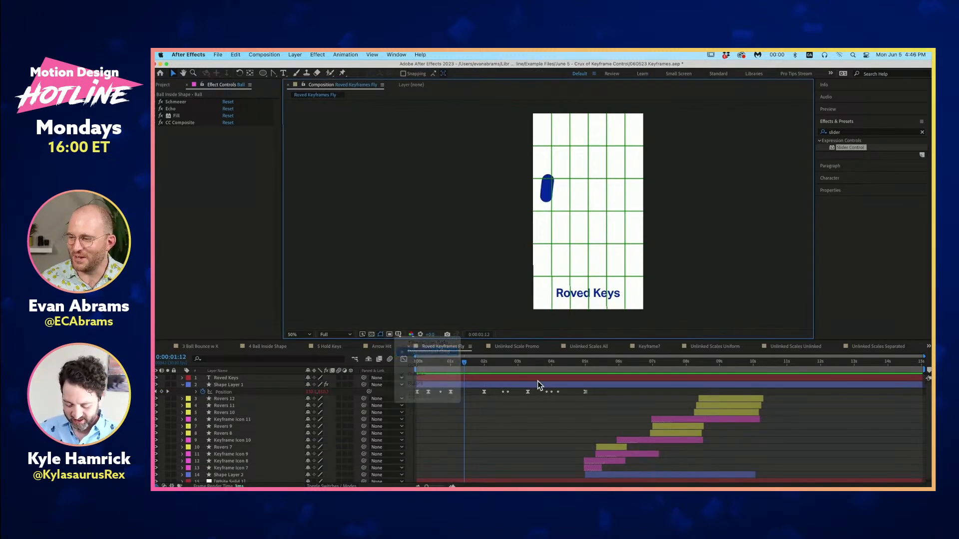
left_click(520, 378)
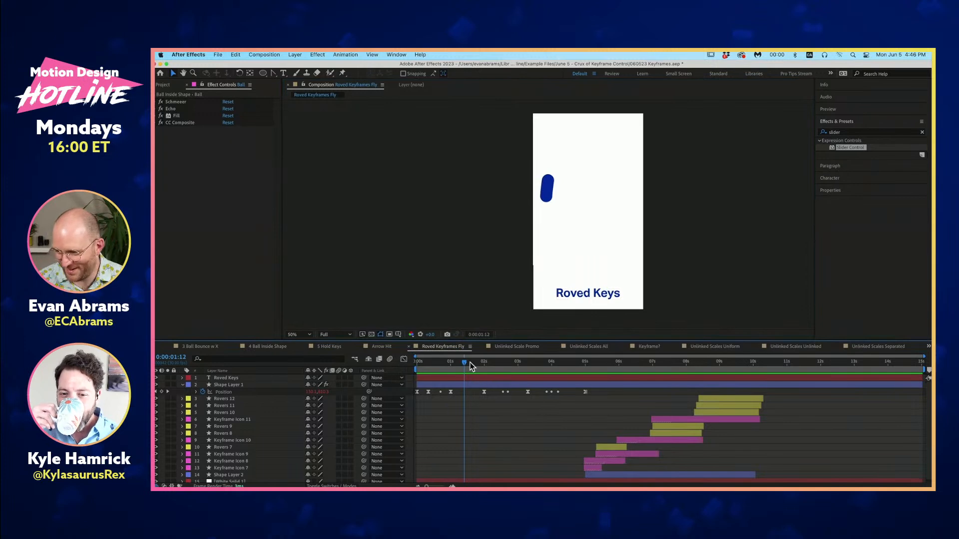
key("space")
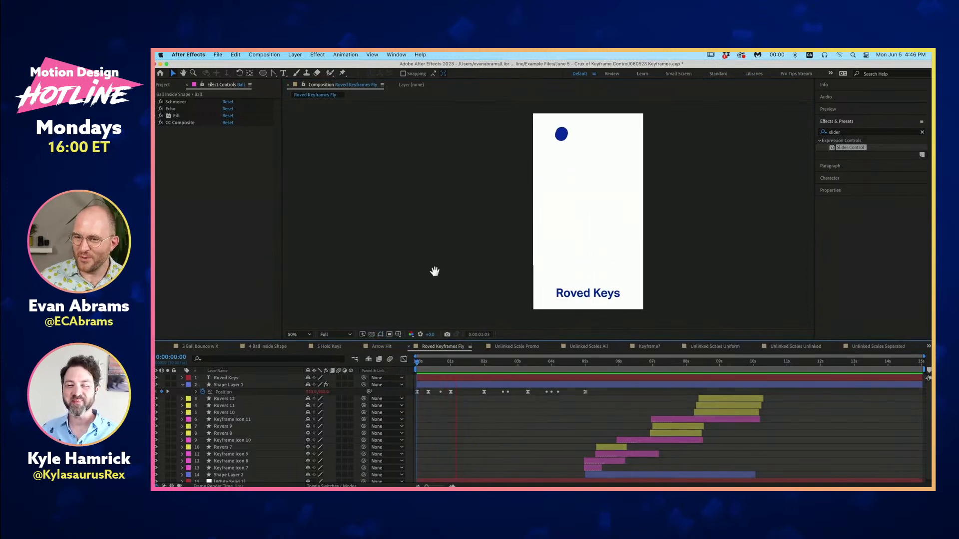
- Disable the Echo effect on Shape Layer 1 and play the animation from the start
left_click(569, 385)
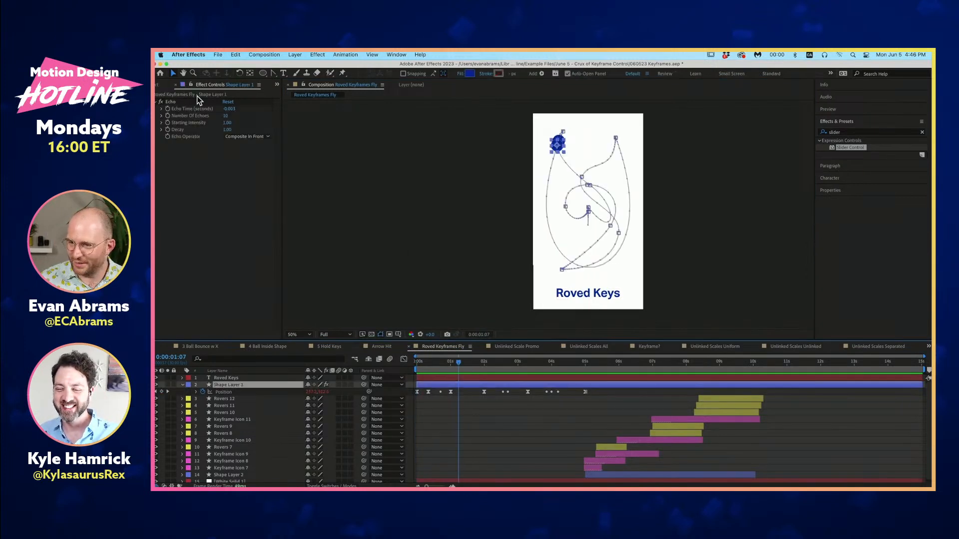
left_click(160, 102)
left_click(539, 403)
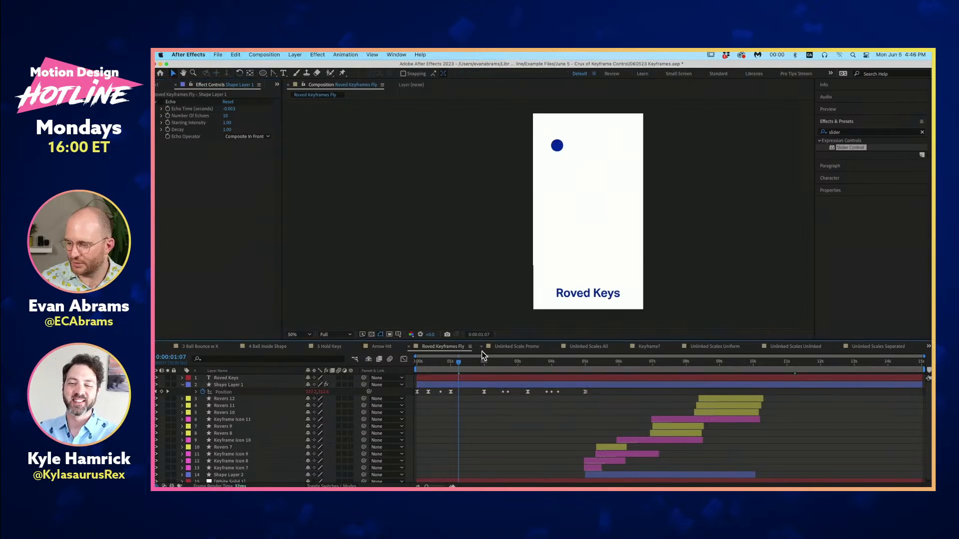
key("Home")
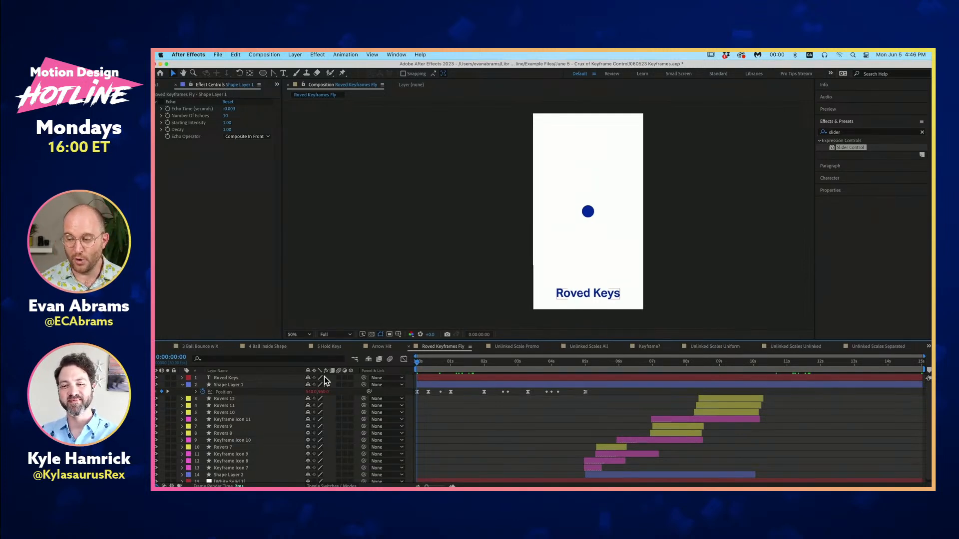
key("space")
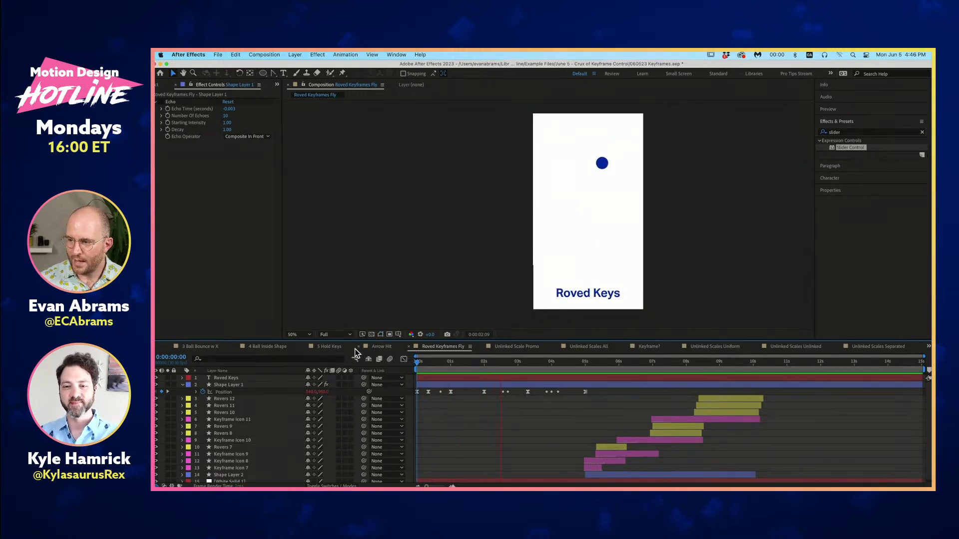
- Examine Shape Layer 1's Position keyframes between 0:00:02:00 and 0:00:03:09, including the roving ones, and scrub through that span
left_click(505, 363)
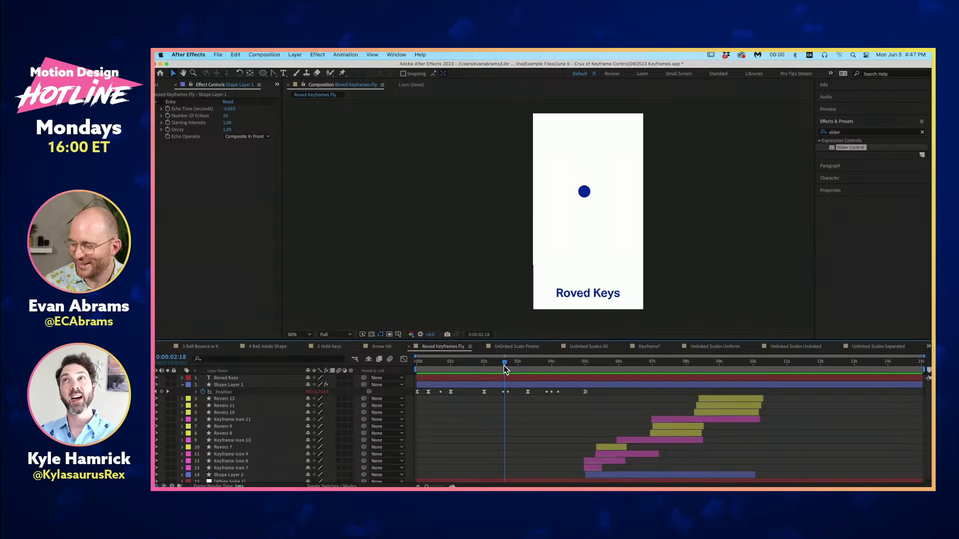
left_click(504, 392)
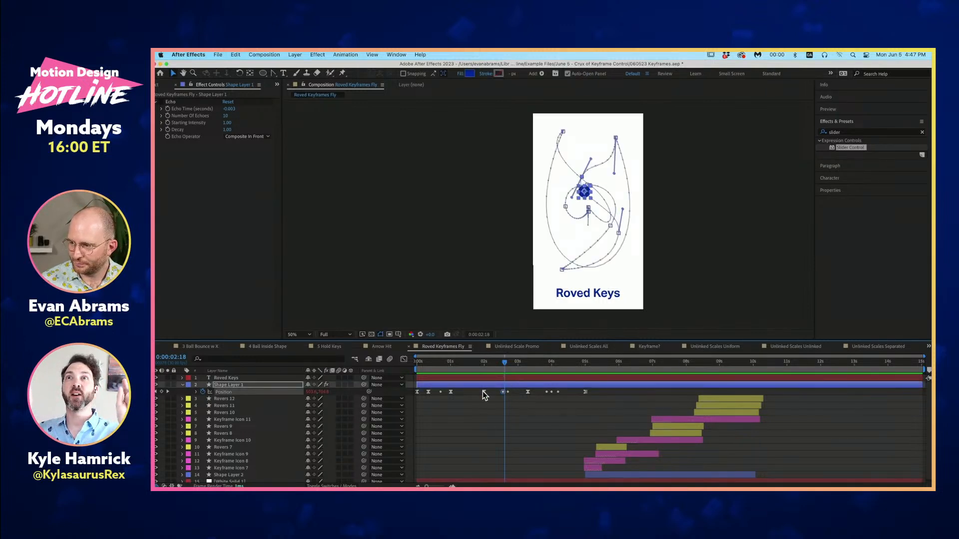
left_click(518, 395)
scroll(604, 246, "up", 2)
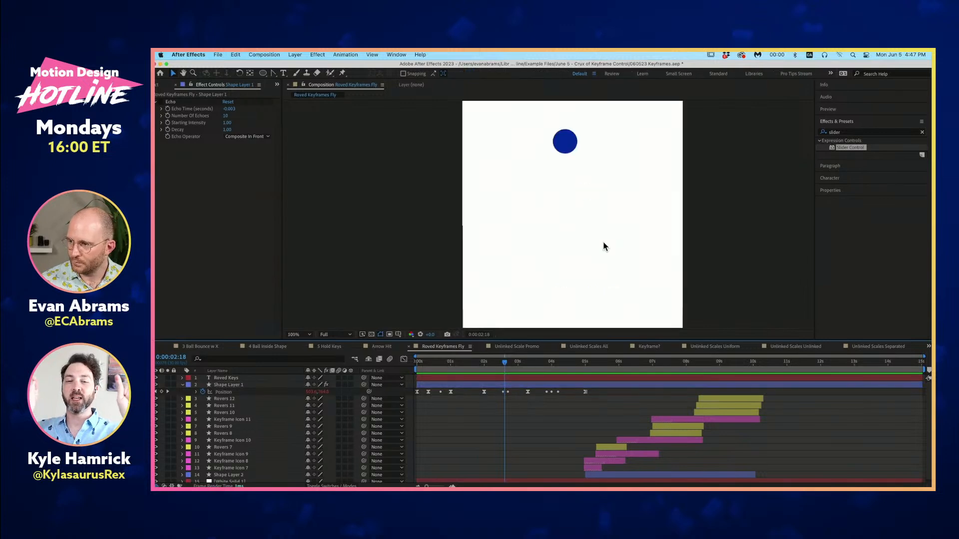
left_click(528, 392)
left_click(484, 392, "shift")
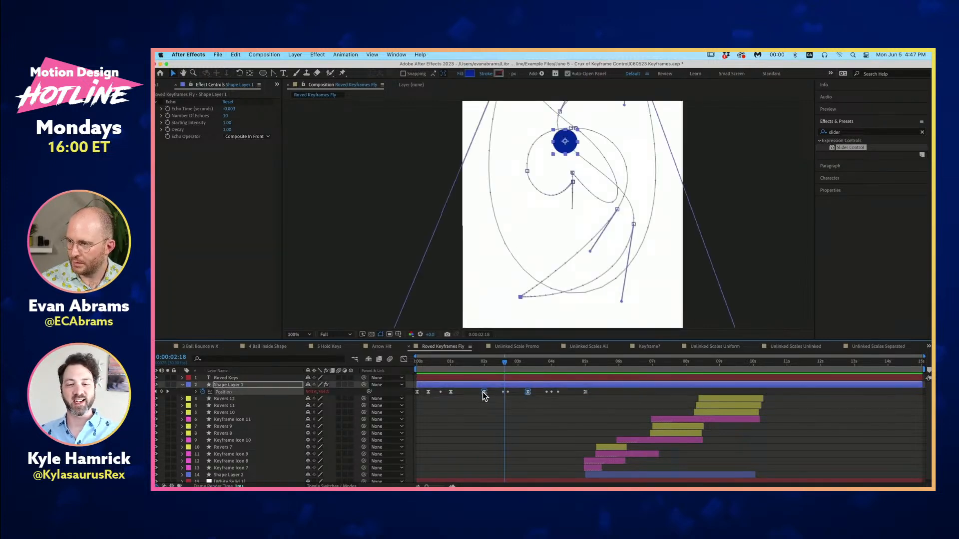
scroll(524, 242, "down", 2)
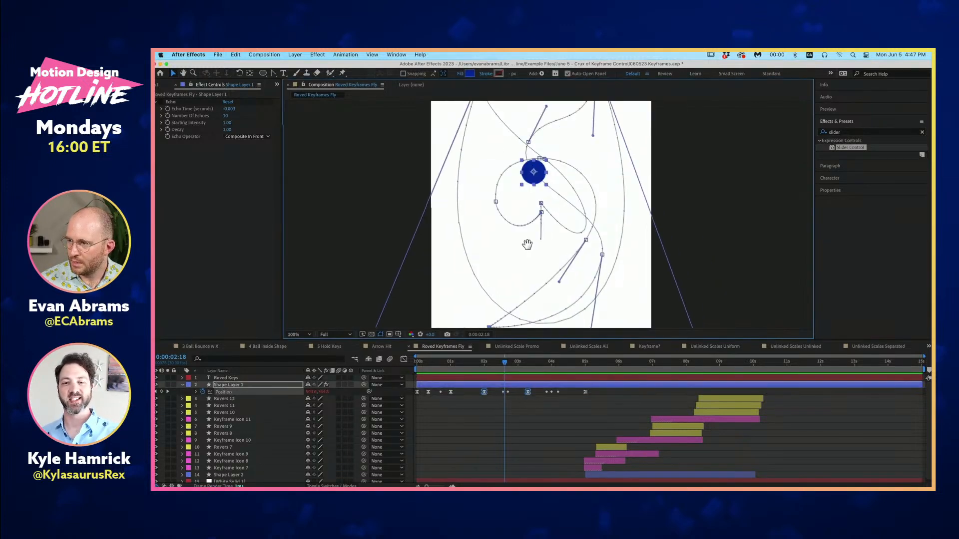
left_click(514, 397)
left_click(484, 368)
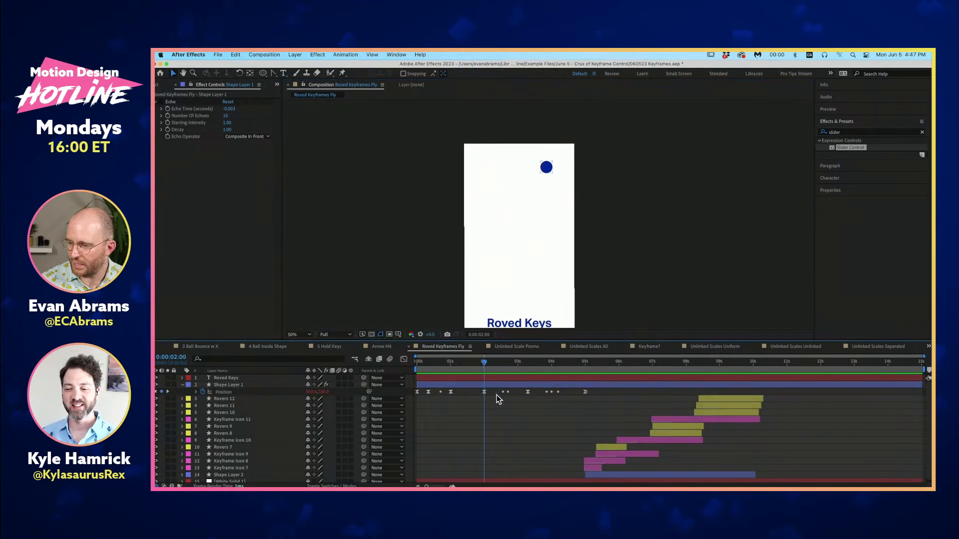
left_click(484, 392)
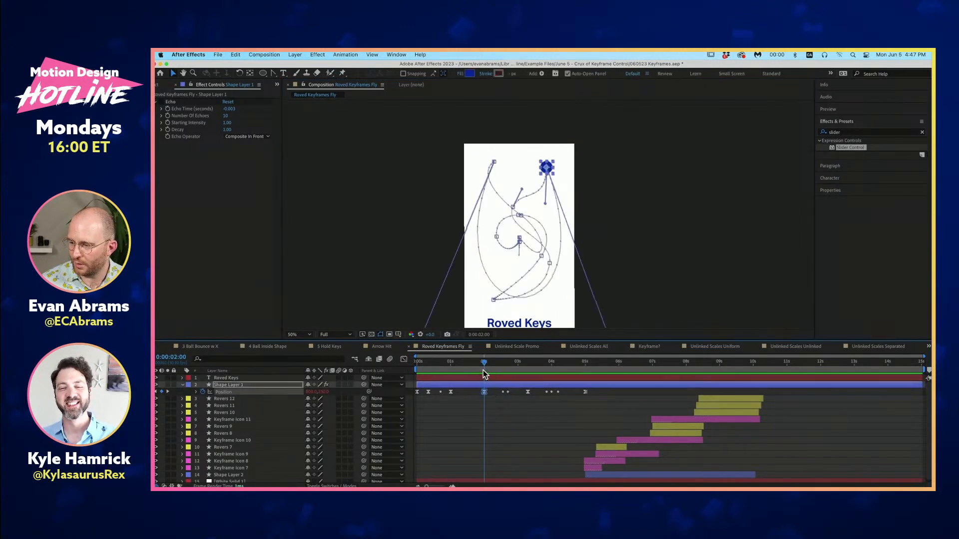
left_click_drag(484, 370, 526, 369)
- Delete Shape Layer 1's Position keyframes after 0:00:03:09 and those before 0:00:02:00
left_click_drag(590, 393, 535, 399)
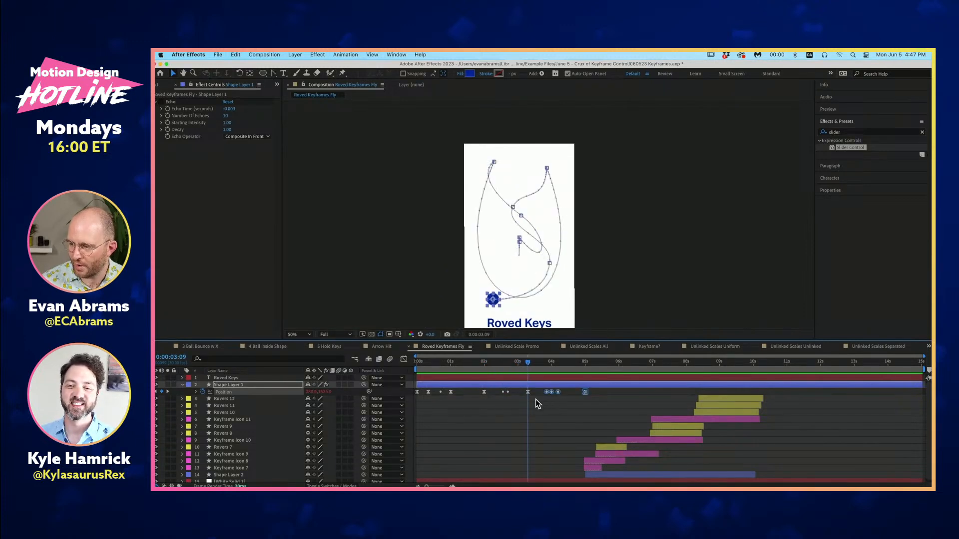
key("Delete")
left_click_drag(475, 389, 415, 397)
key("Delete")
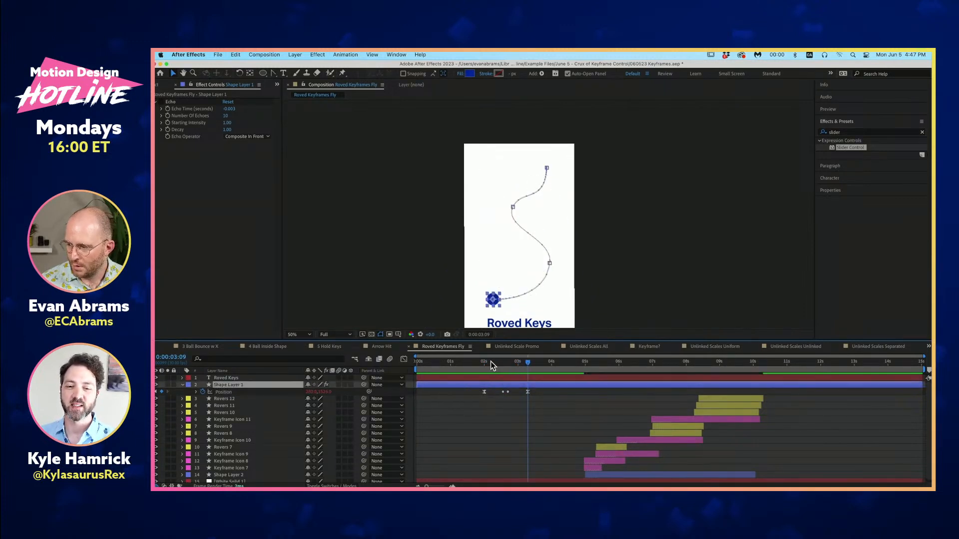
- Scrub through the remaining Position keyframes and retime the two middle roving ones slightly earlier
left_click_drag(490, 364, 481, 367)
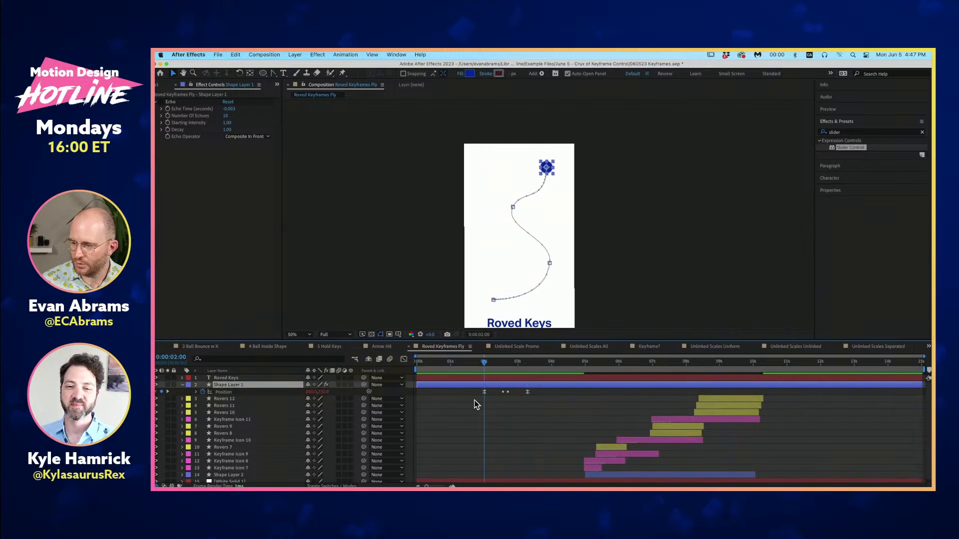
left_click(482, 393)
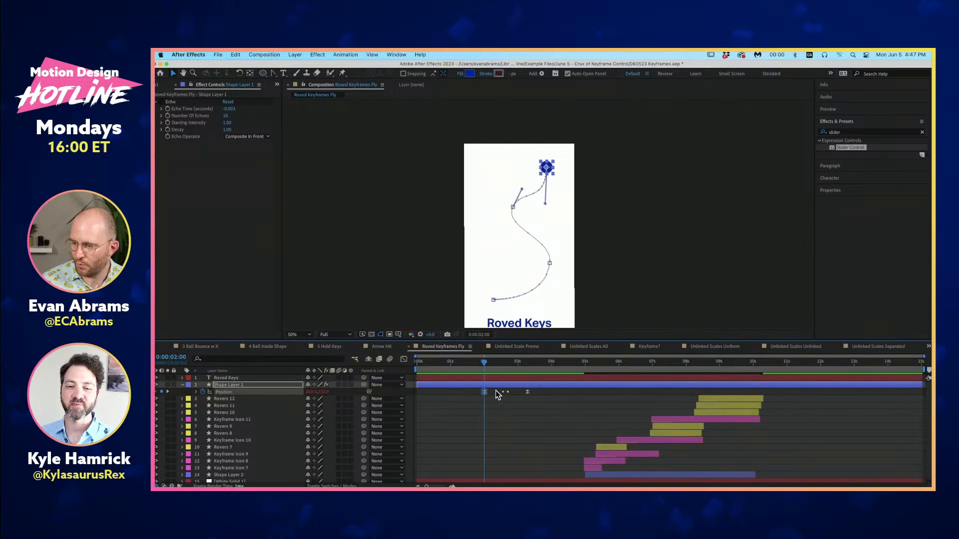
left_click(528, 368)
left_click_drag(528, 369, 503, 376)
key("=")
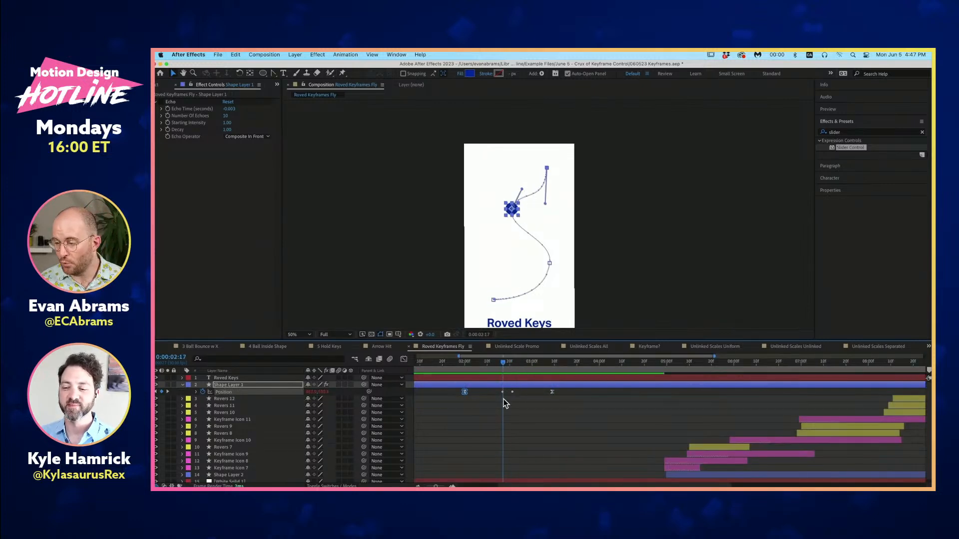
mouse_move(502, 393)
left_mouse_down()
mouse_move(526, 395)
mouse_move(498, 395)
left_mouse_up()
right_click(497, 393)
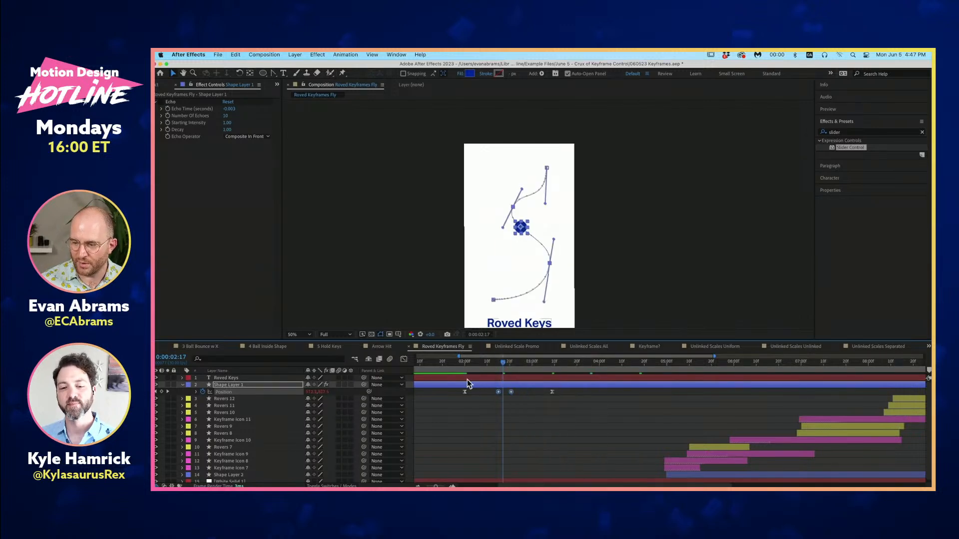
- Show the Position speed graph and adjust the final keyframe's incoming influence to about 65% at 0 px/sec
left_click(403, 359)
left_click(599, 409)
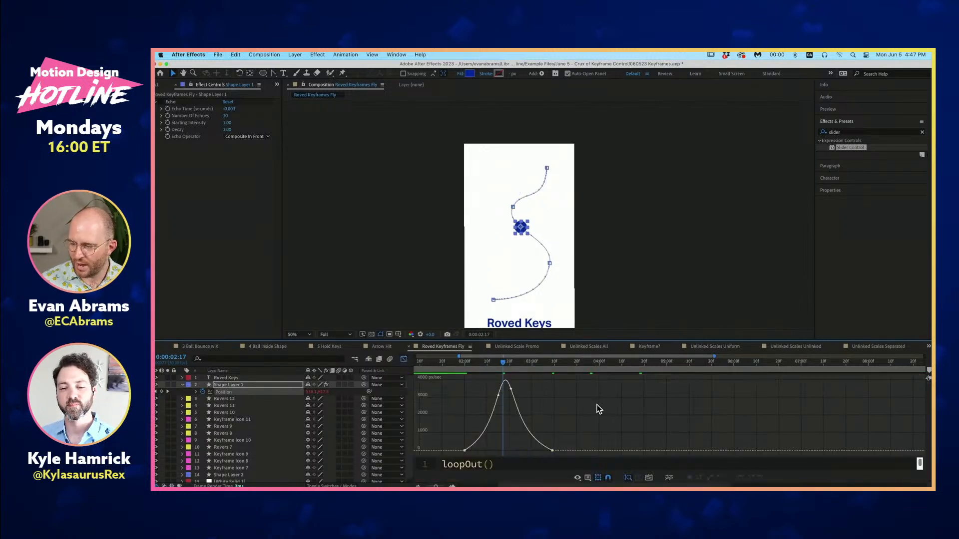
left_click(552, 451)
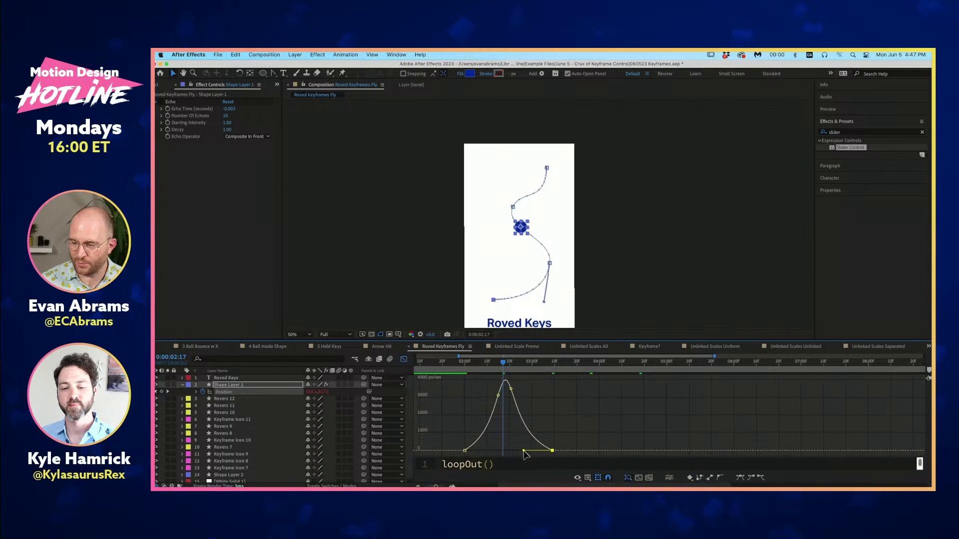
left_click_drag(525, 450, 580, 447)
scroll(527, 432, "up", 3)
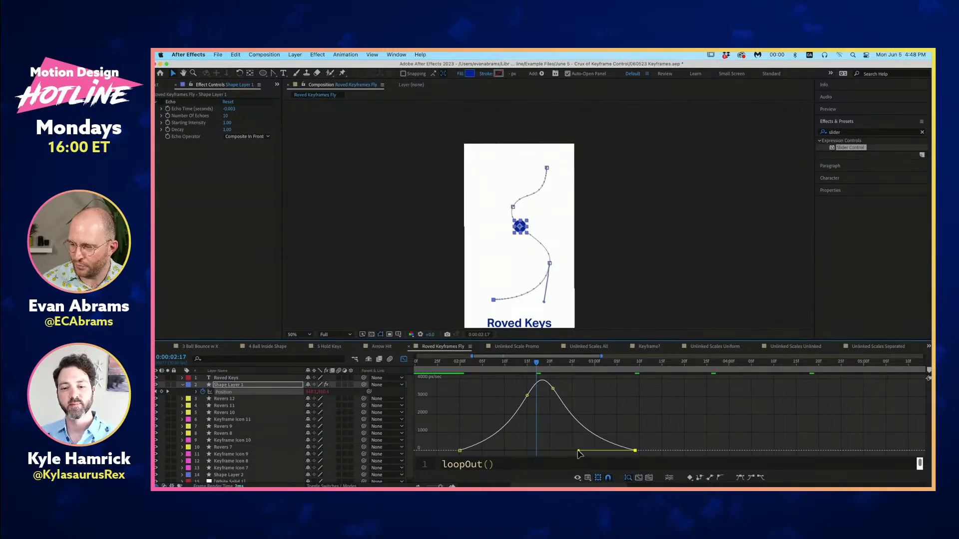
mouse_move(578, 453)
left_mouse_down()
mouse_move(589, 451)
mouse_move(559, 451)
mouse_move(579, 455)
left_mouse_up()
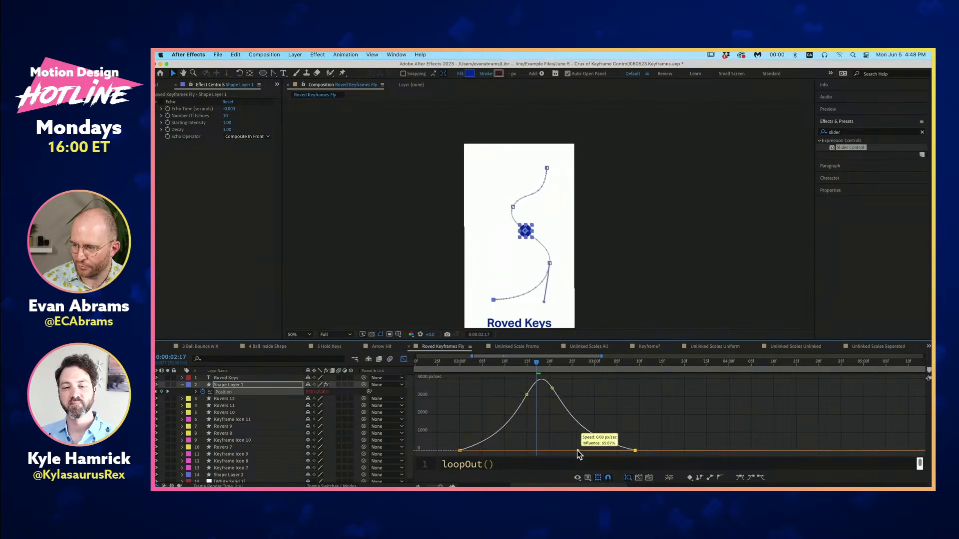
- Slightly lengthen the first Position keyframe's outgoing influence and scrub back to 0:00:02:15 to check the motion
left_click(462, 451)
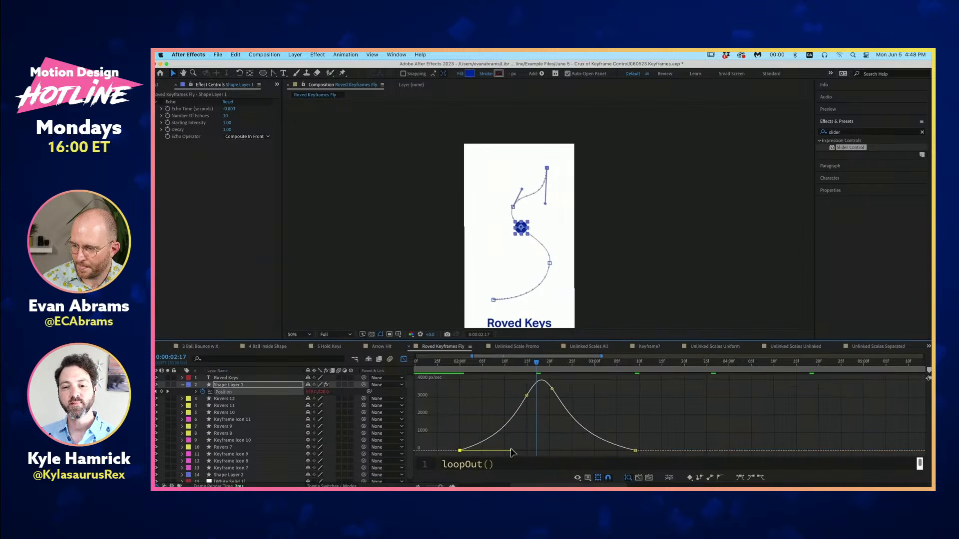
mouse_move(512, 452)
left_mouse_down()
mouse_move(497, 451)
mouse_move(514, 451)
left_mouse_up()
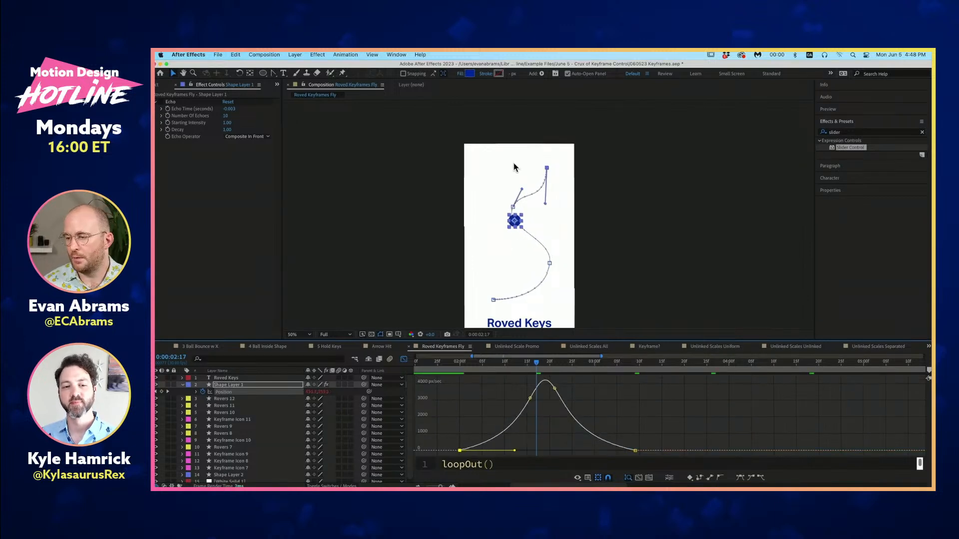
left_click(532, 364)
left_click_drag(532, 364, 527, 365)
left_click_drag(650, 429, 625, 455)
left_click(649, 420)
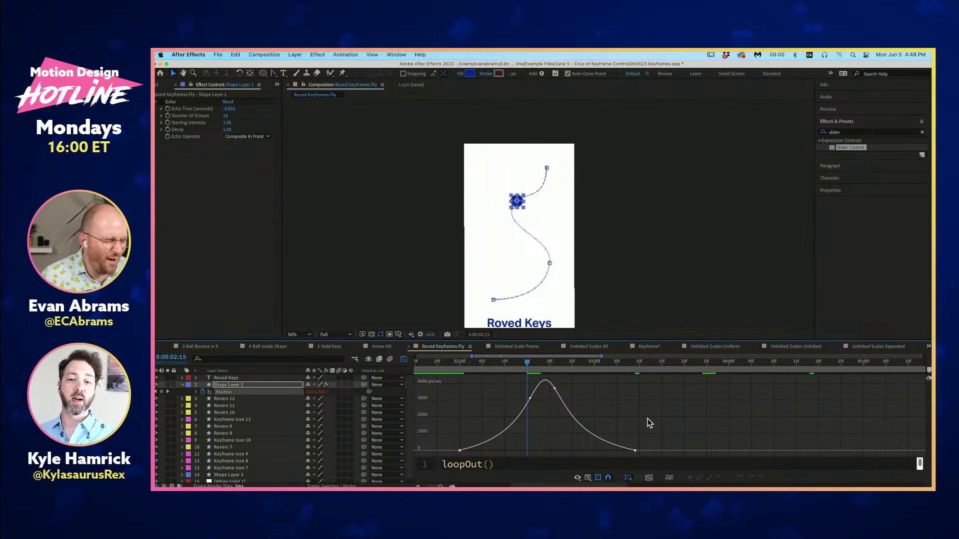
- Preview the eased roving motion from the start and again from 0:00:02:00, and scrub to 0:00:02:13
key("space")
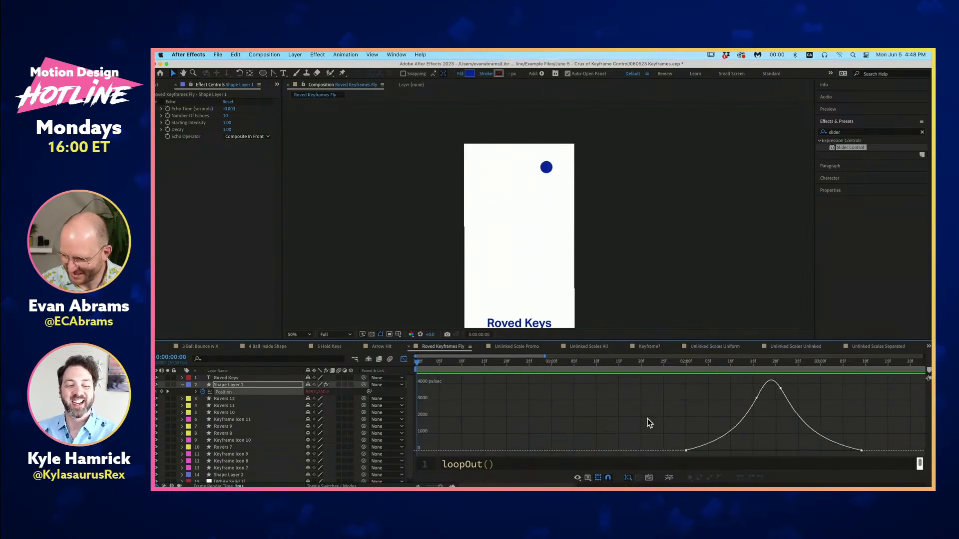
key("minus")
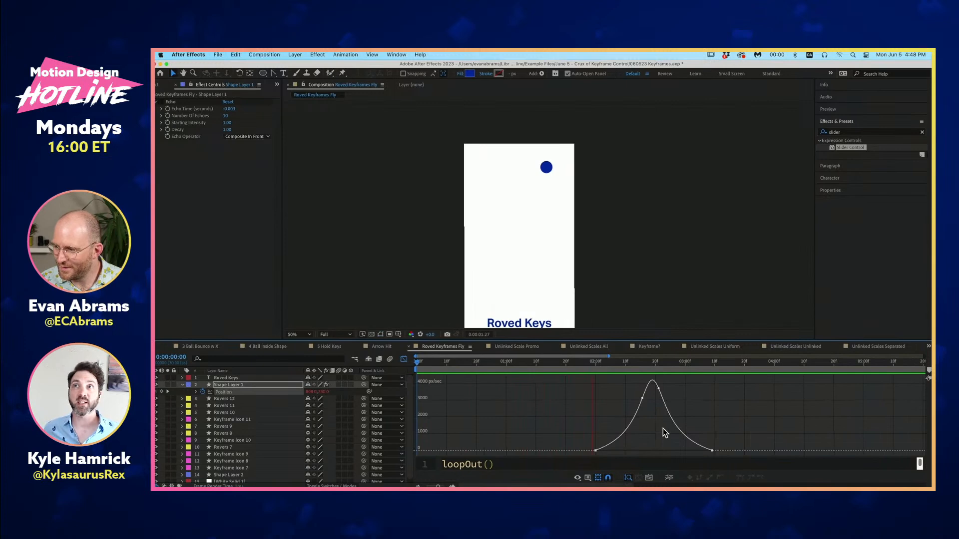
key("space")
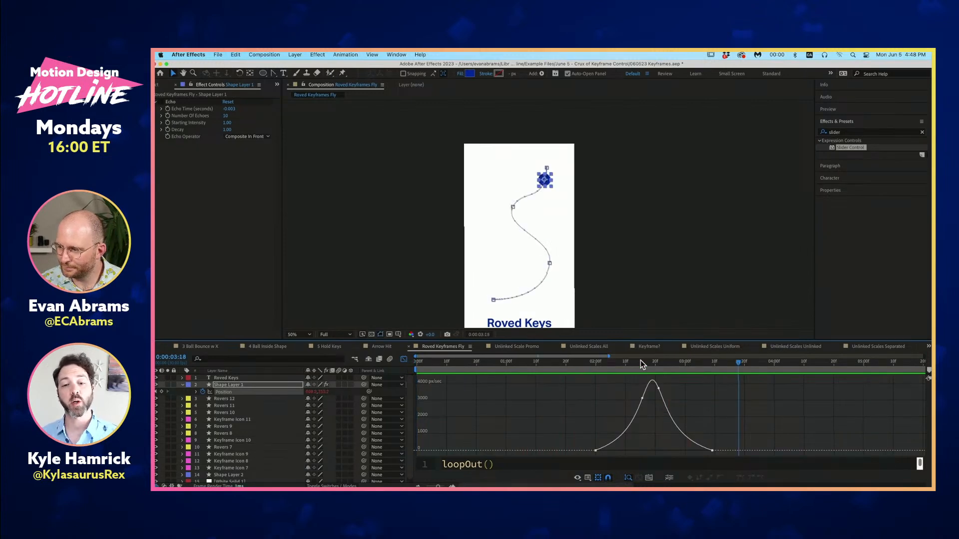
left_click_drag(640, 361, 595, 384)
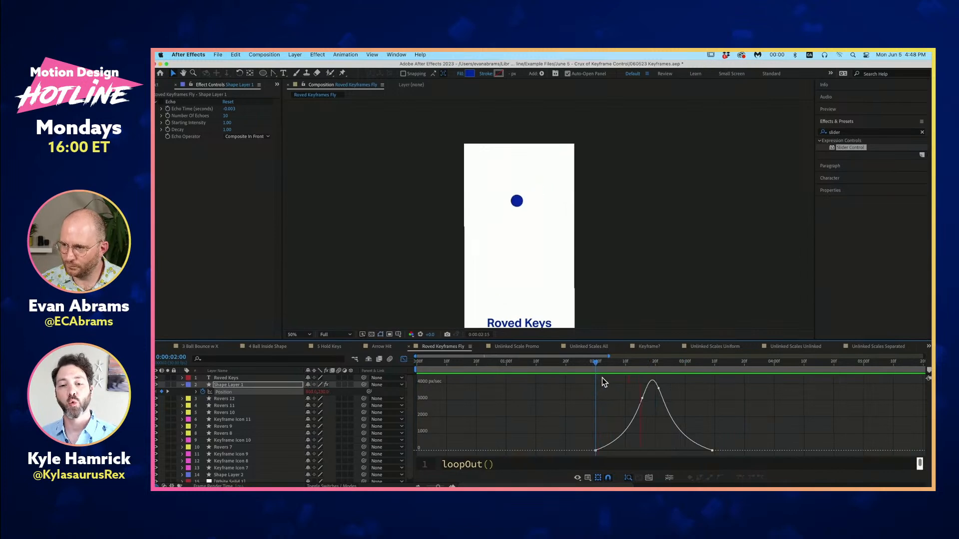
key("space")
left_click_drag(637, 362, 636, 428)
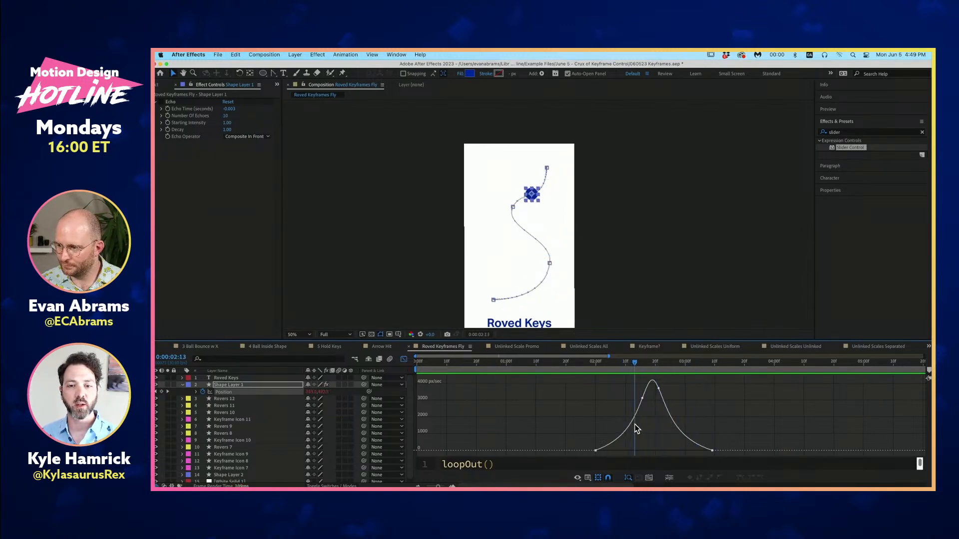
- Examine the shape on its motion path up close and return the current time to 0:00:02:00
mouse_move(644, 401)
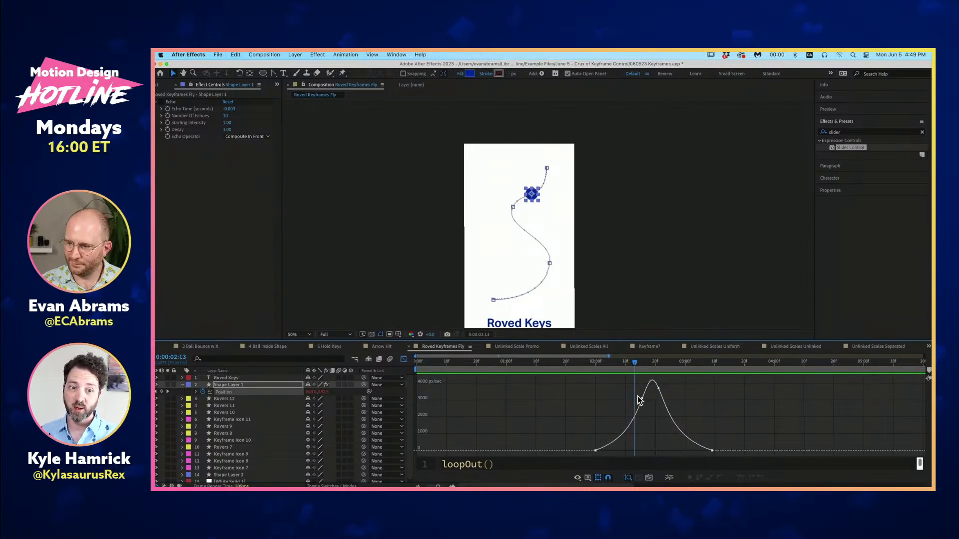
scroll(546, 184, "up", 2)
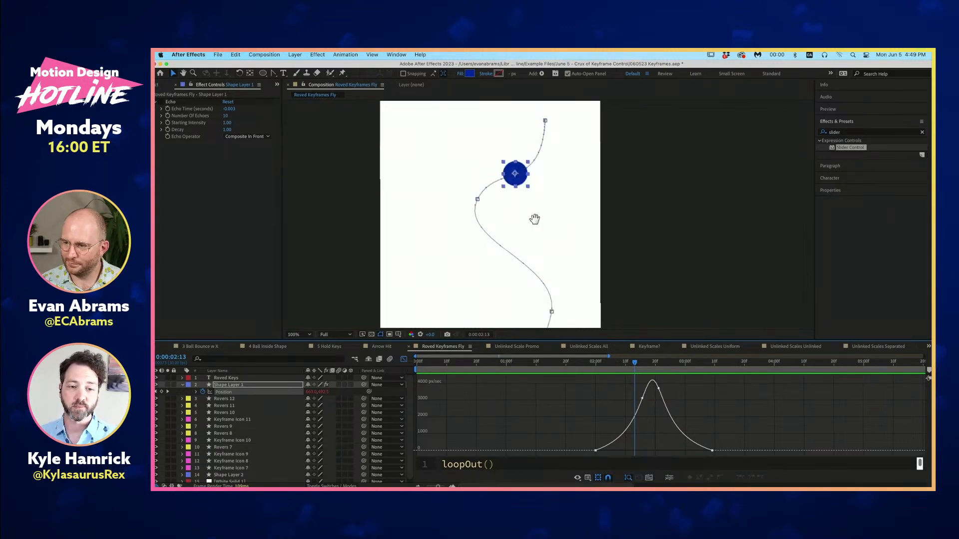
left_click_drag(524, 183, 514, 205)
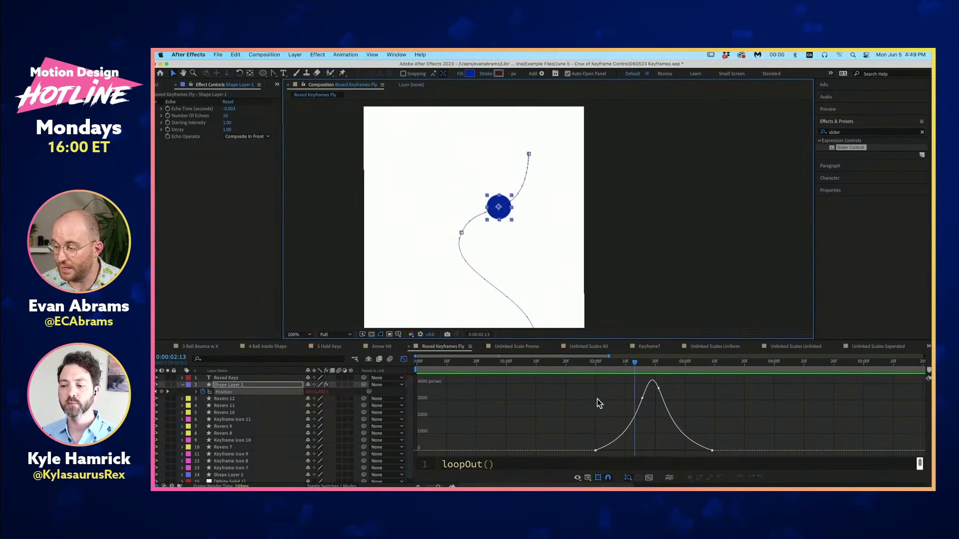
left_click(607, 363)
left_click_drag(607, 365, 601, 393)
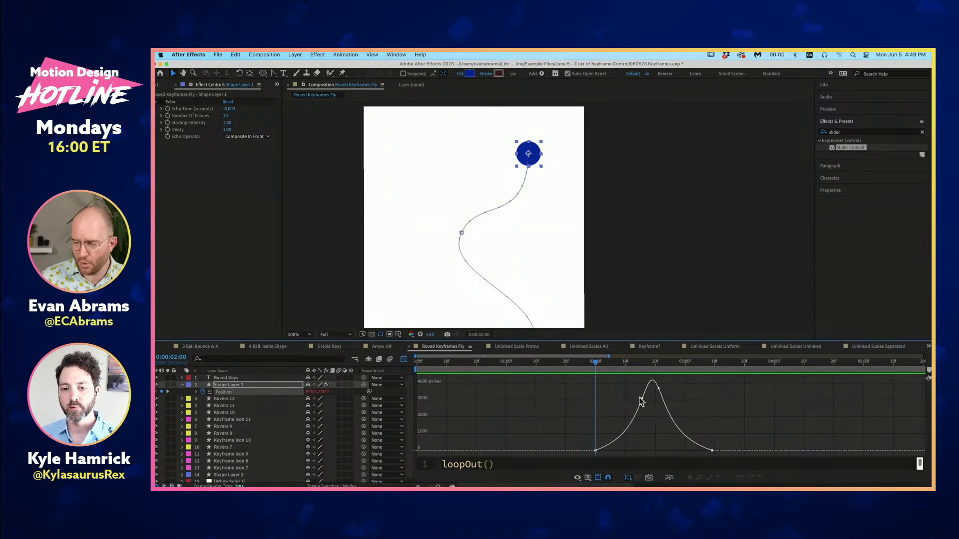
scroll(562, 193, "down", 2)
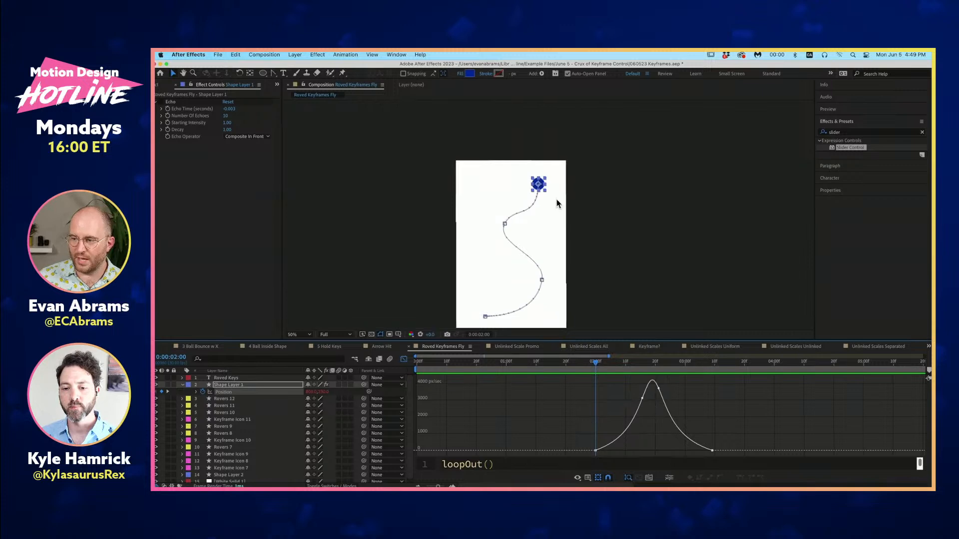
- Move the second Position keyframe slightly earlier to about 0:00:02:14 and preview the motion from 0:00:02:00
left_click(642, 395)
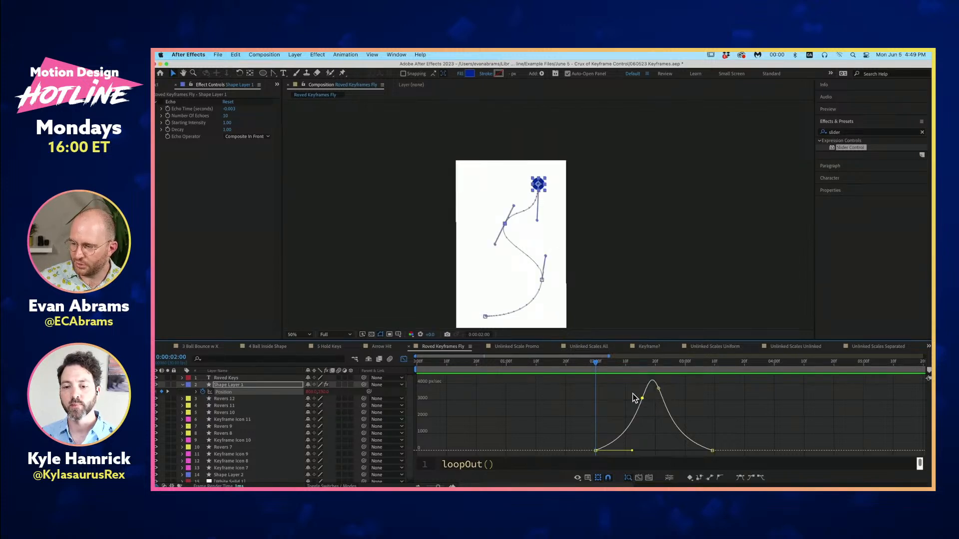
mouse_move(643, 398)
left_mouse_down()
mouse_move(659, 396)
mouse_move(638, 395)
left_mouse_up()
key("space")
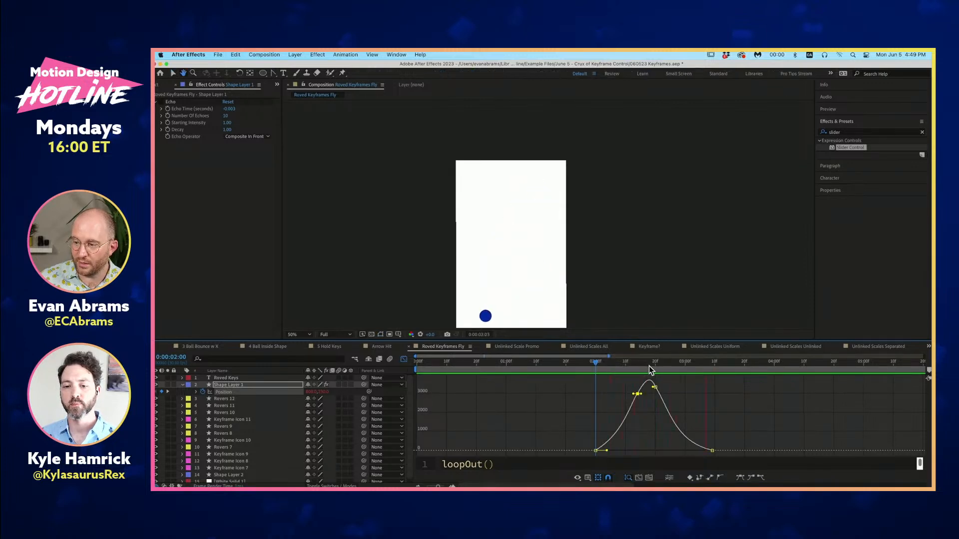
key("space")
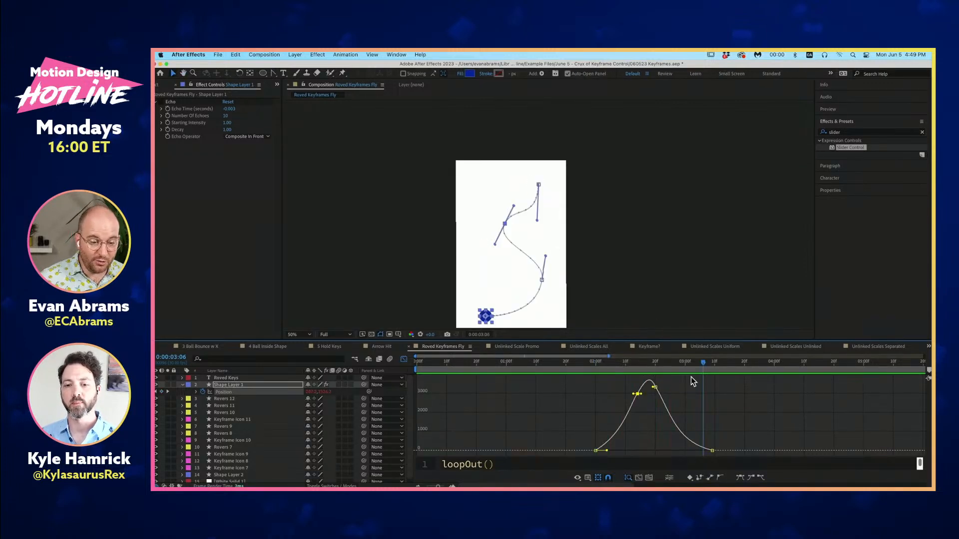
- Move the final Position keyframe about half a second later and the first to 0:00:01:20, previewing from there
left_click(712, 450)
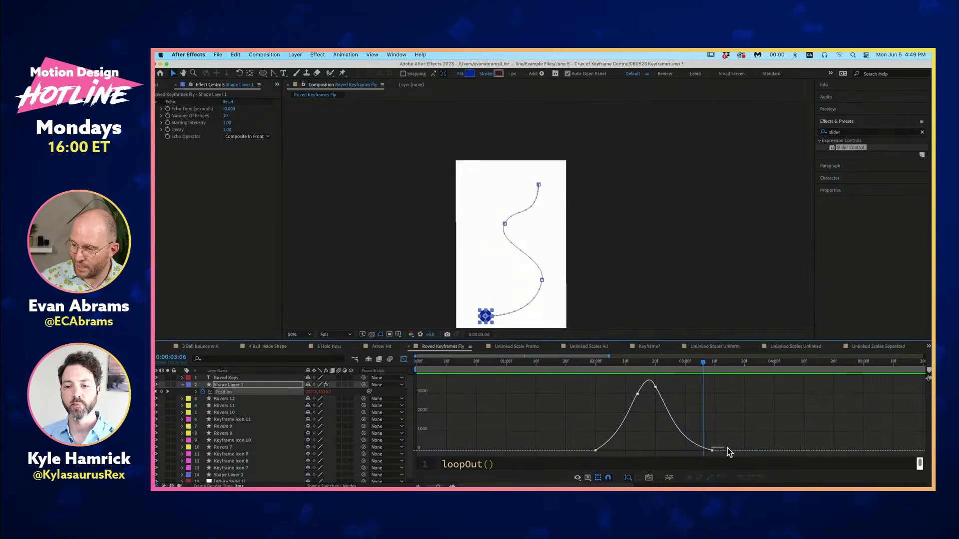
left_click_drag(713, 450, 753, 449)
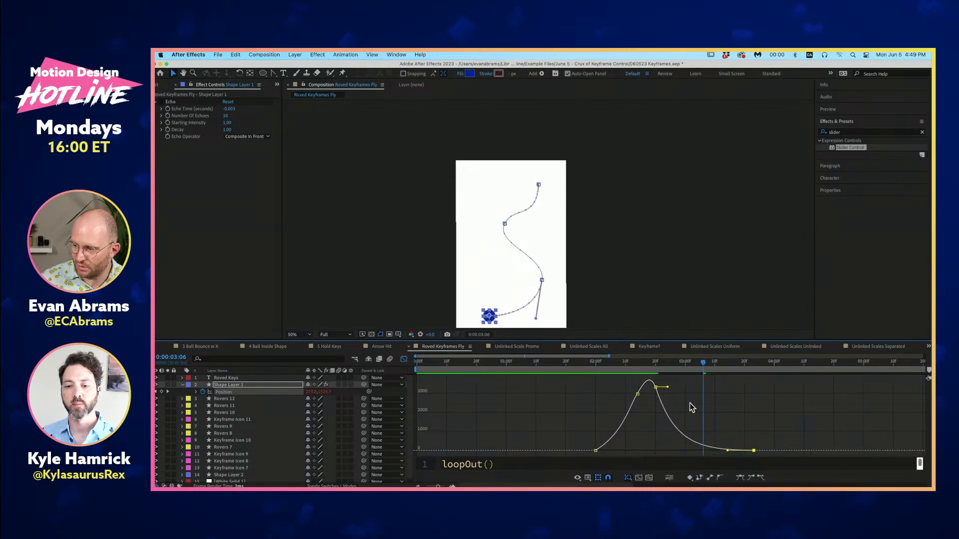
mouse_move(595, 450)
left_mouse_down()
mouse_move(566, 450)
mouse_move(598, 451)
left_mouse_up()
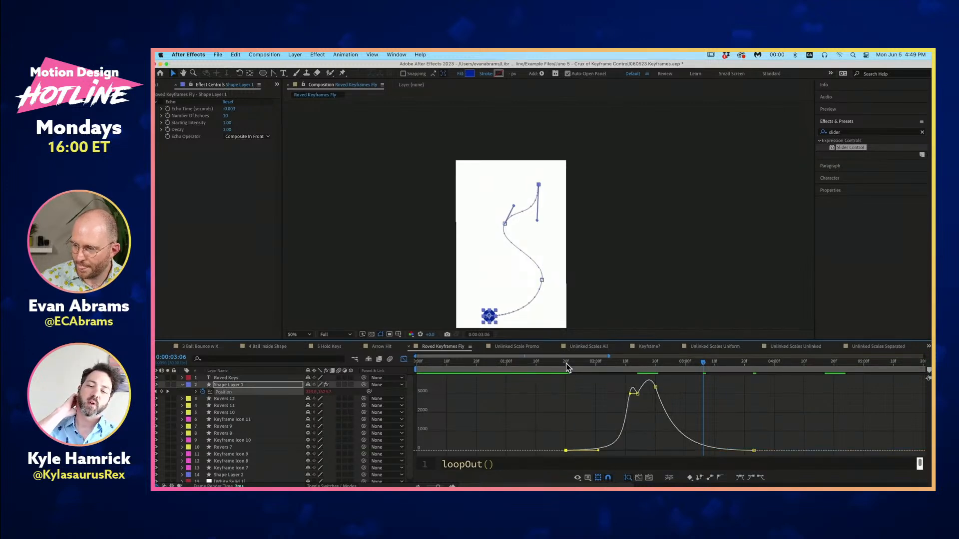
left_click(566, 367)
key("space")
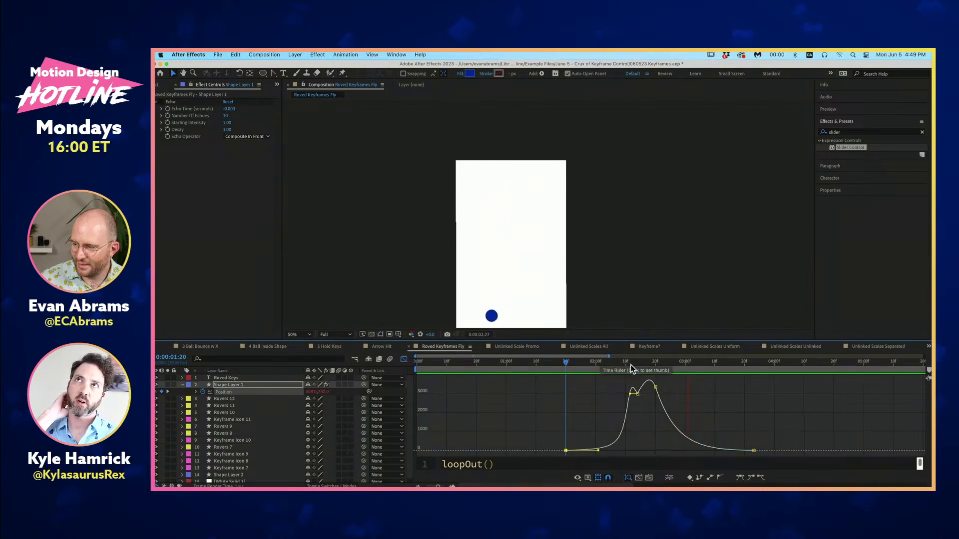
- Lower the two middle Position keyframes' speeds to about 1,700 px/sec and preview the motion from 0:00:01:20
left_click_drag(638, 394, 655, 422)
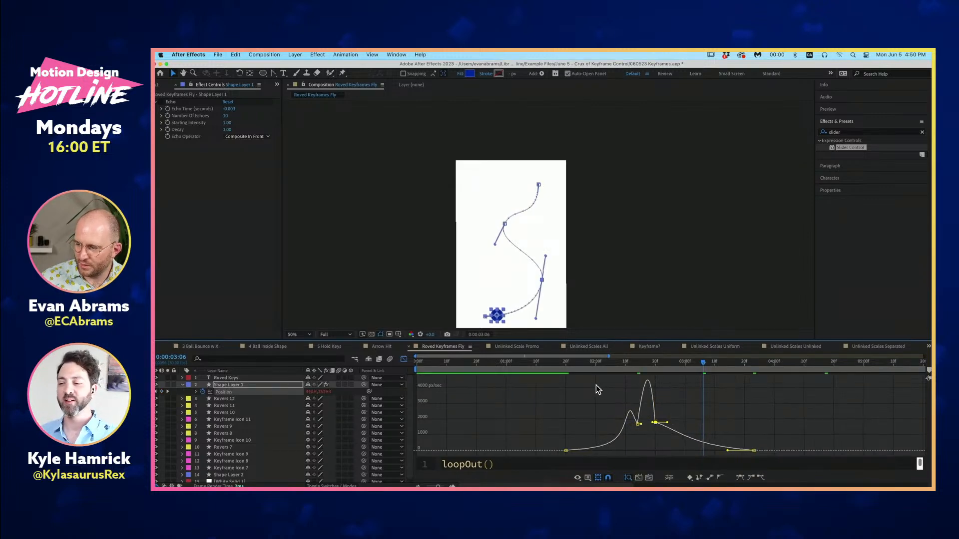
left_click(563, 360)
key("space")
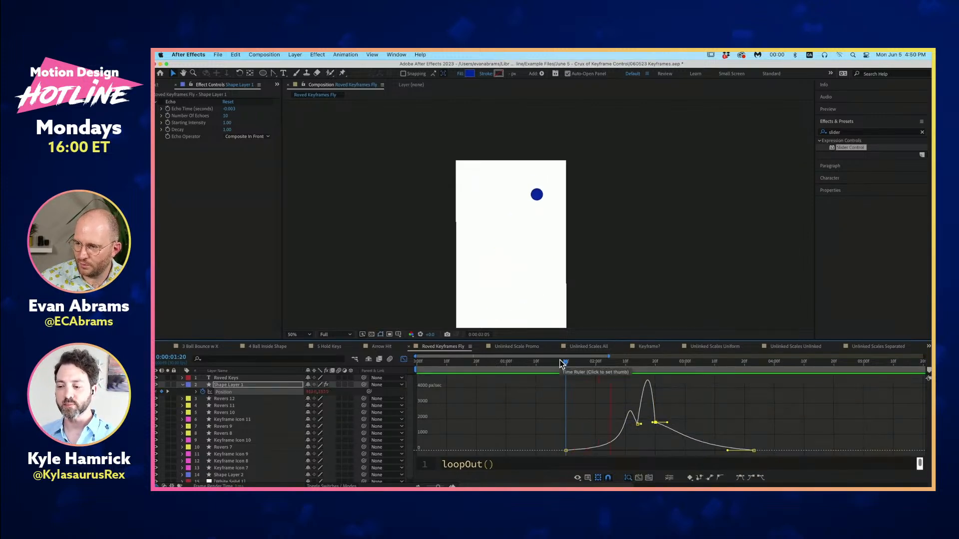
key("space")
- Reduce the speed at the two middle Position keyframes further, retime the third slightly later, and preview from 0:00:01:22
left_click(636, 364)
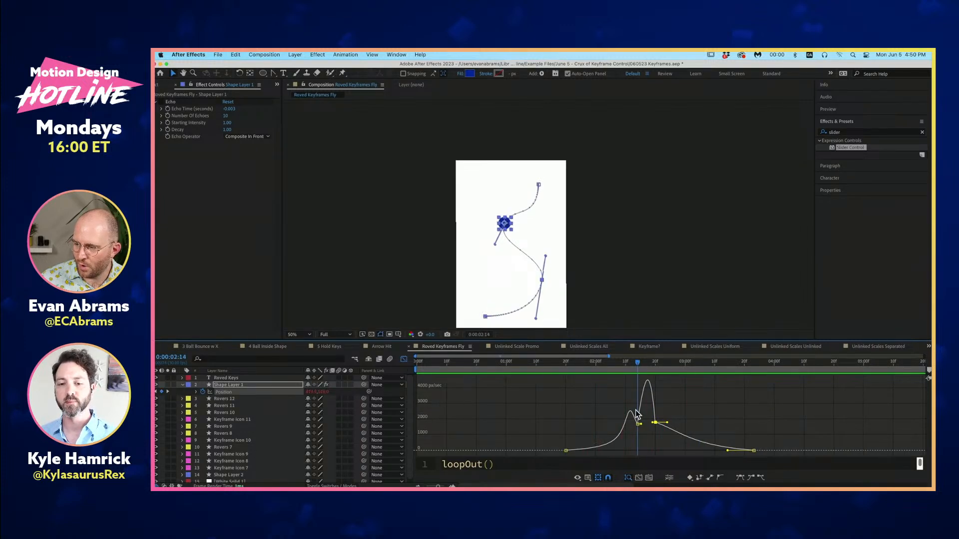
left_click_drag(639, 424, 664, 443)
left_click(575, 366)
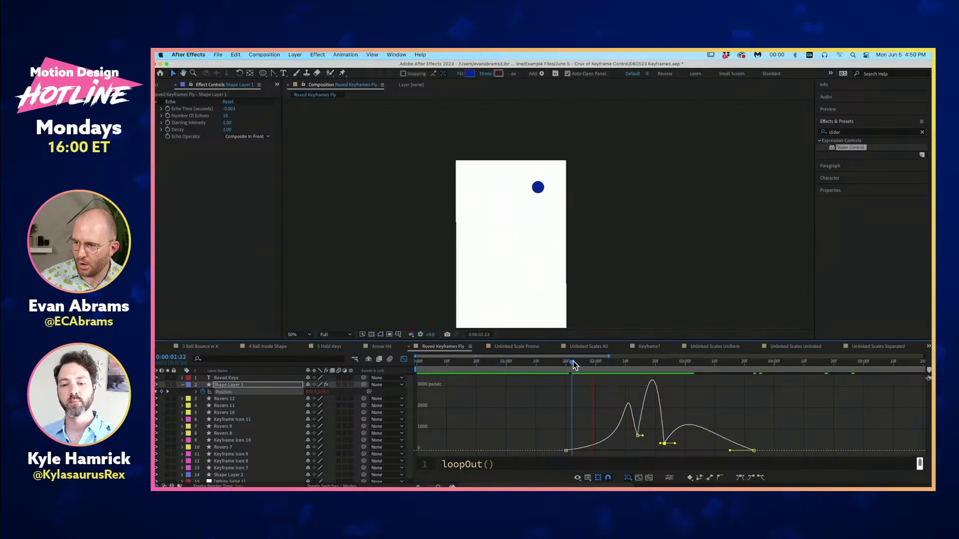
key("space")
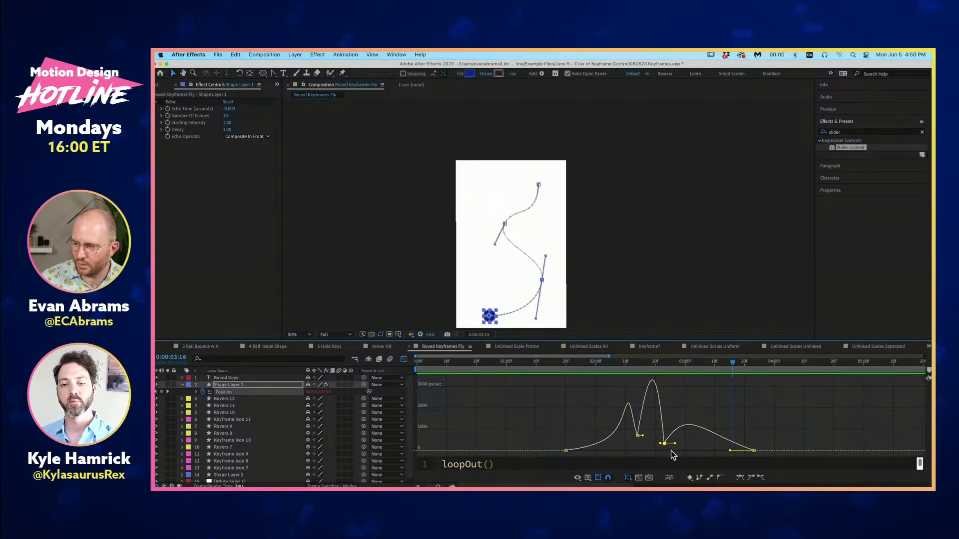
- Move the final Position keyframe about half a second earlier and preview the motion from 0:00:01:20
left_click_drag(756, 453, 704, 449)
left_click(566, 363)
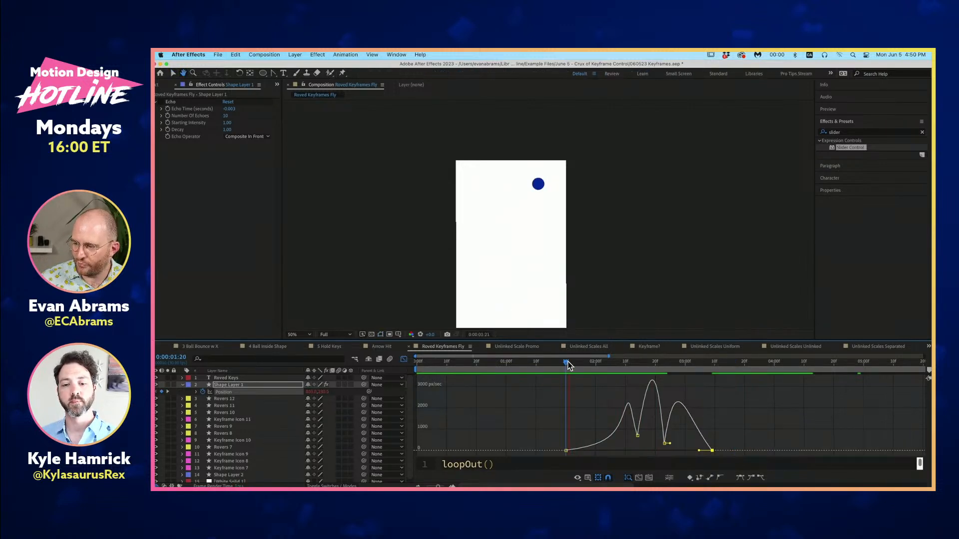
key("space")
key("space")
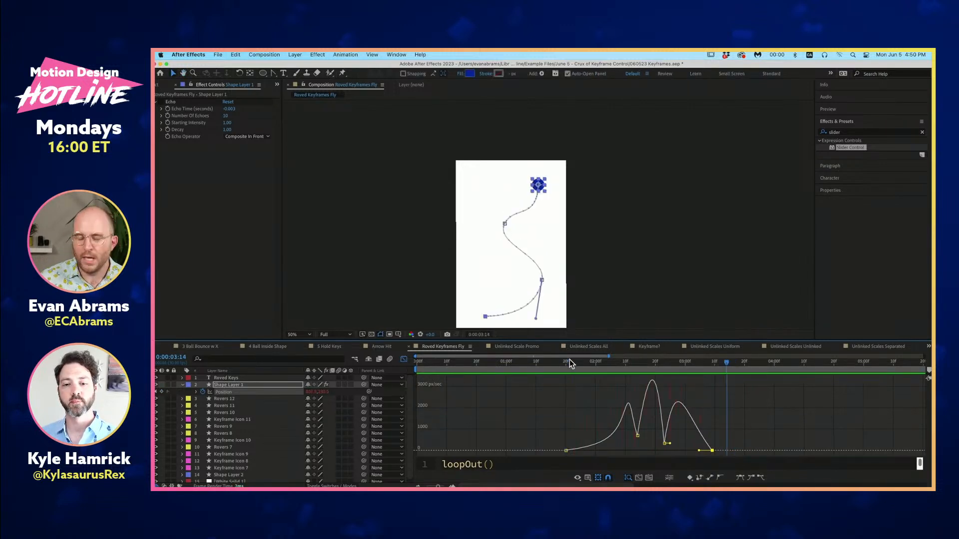
- Apply Easy Ease to all four Position keyframes
left_click_drag(732, 402, 543, 459)
key("F9")
left_click(562, 392)
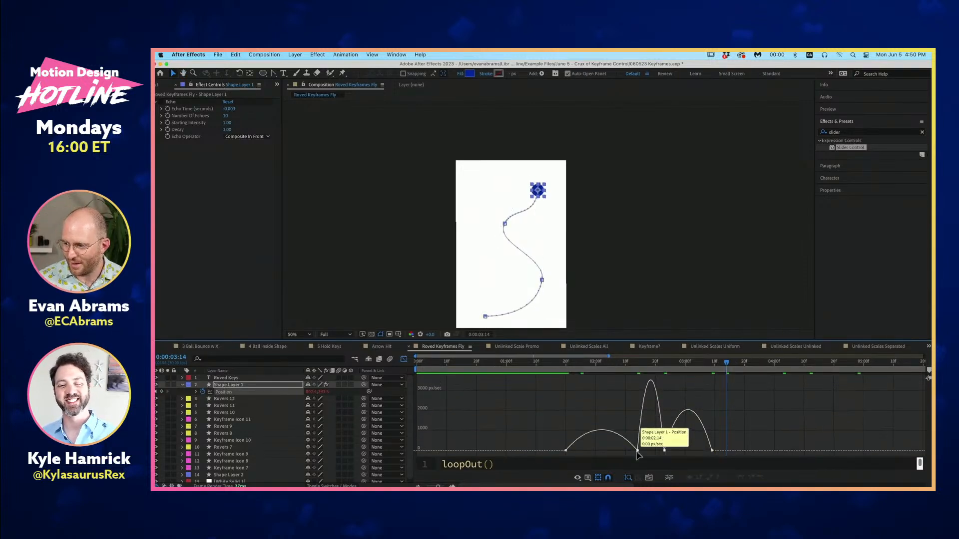
- Raise the middle Position keyframes' speeds above zero, the second to about 860 px/sec, and preview from 0:00:01:19
left_click_drag(638, 447, 665, 443)
left_click(564, 364)
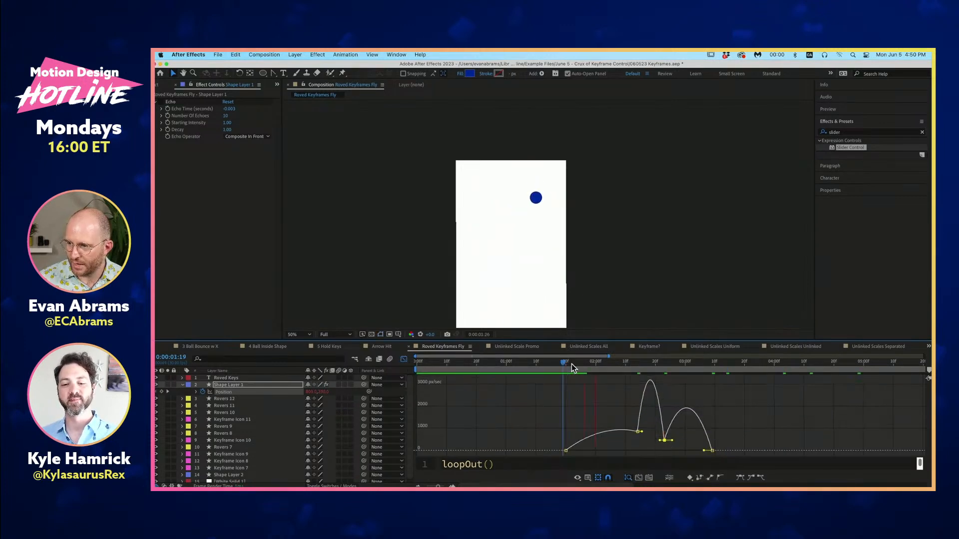
key("space")
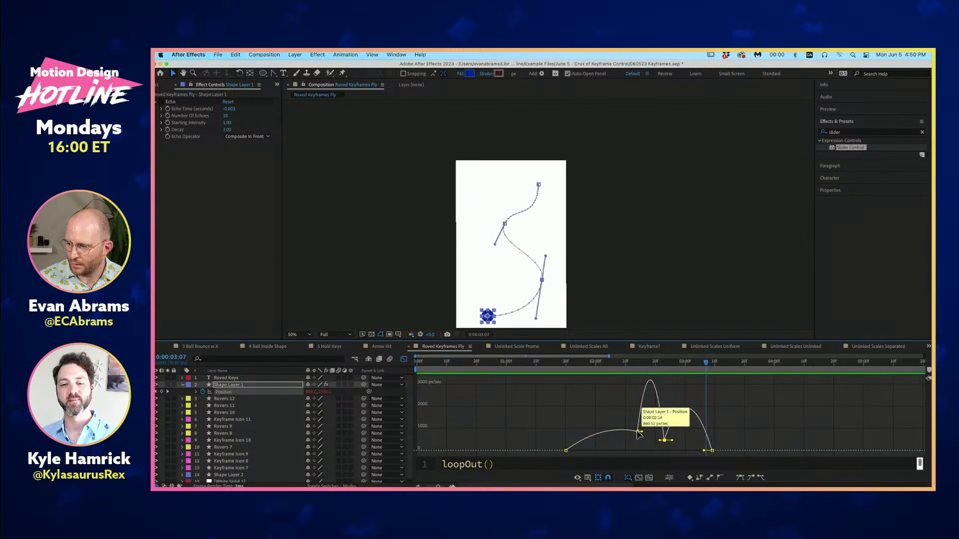
- Move the first Position keyframe to 0:00:02:00 and strengthen the easing around the two middle keyframes
left_click_drag(566, 450, 596, 450)
left_click_drag(577, 403, 683, 452)
left_click(616, 418)
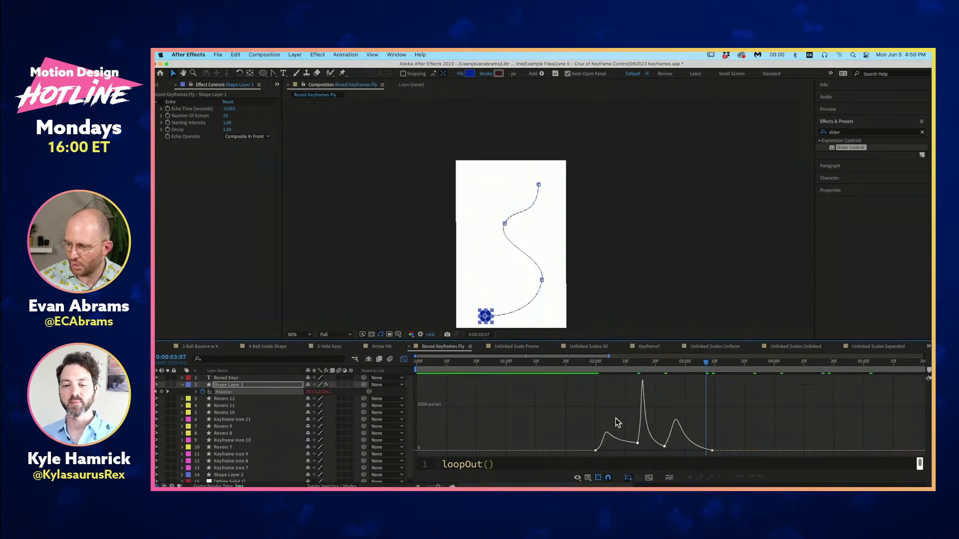
- Preview the uneven motion from 0:00:01:26 and scrub to 0:00:02:25
left_click(583, 364)
key("space")
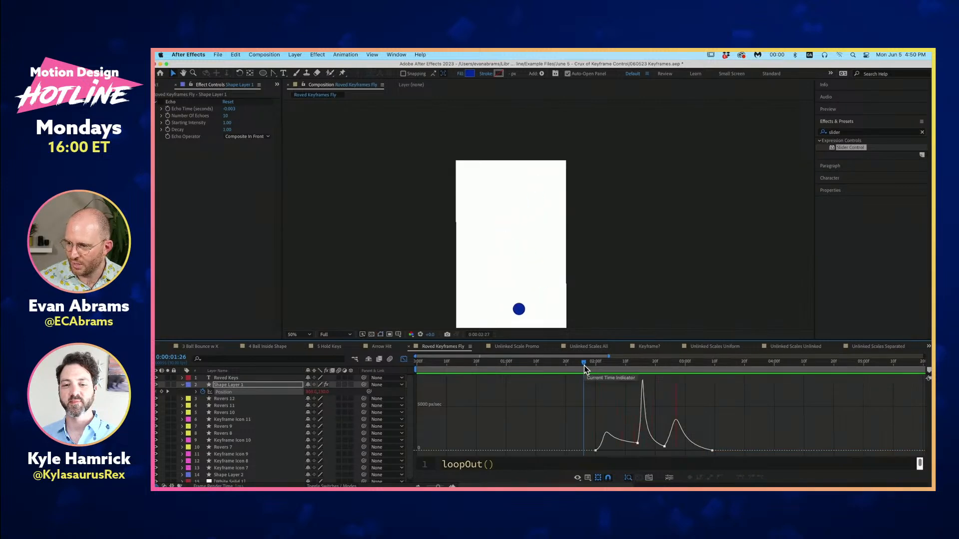
left_click_drag(583, 366, 670, 386)
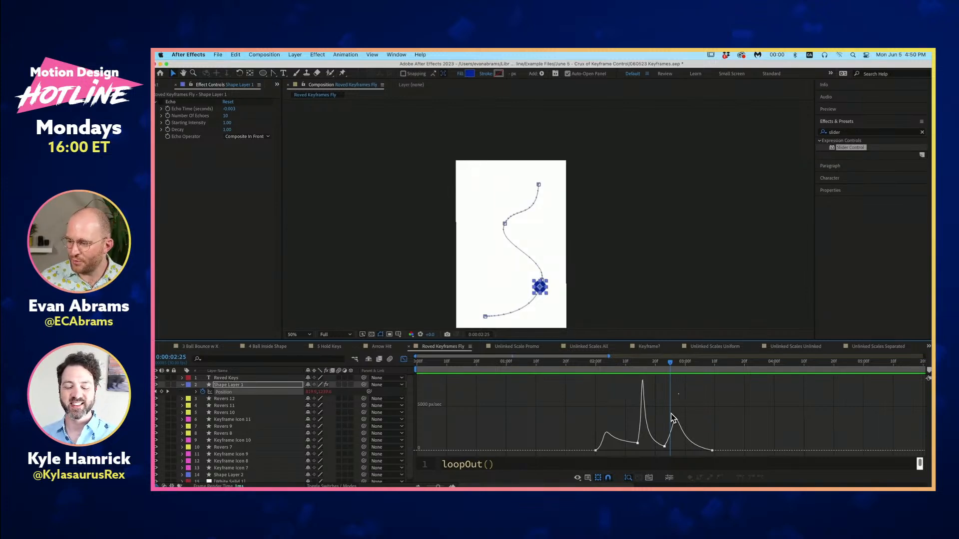
- Delete the two middle Position keyframes and swing the first keyframe's motion path handle out to the left
left_click_drag(678, 393, 629, 454)
key("Delete")
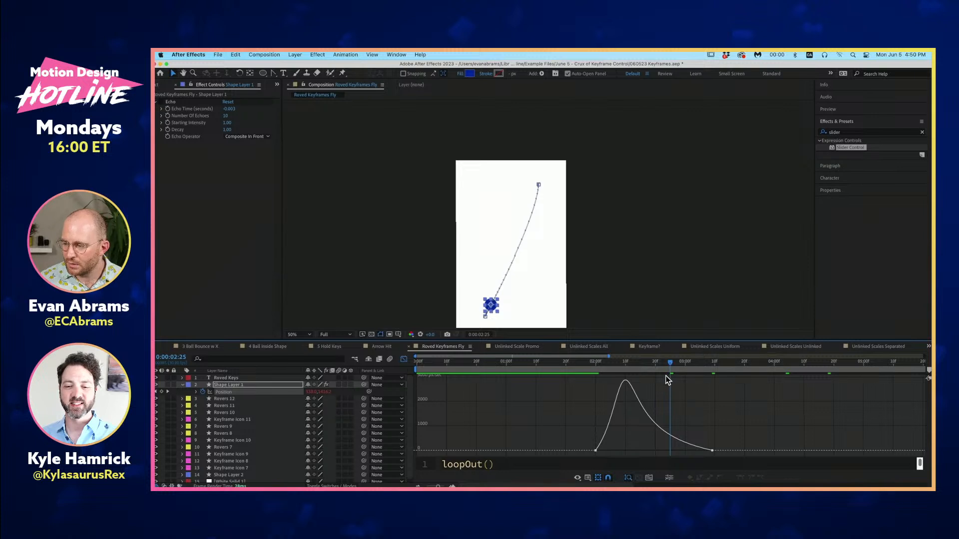
left_click(539, 185)
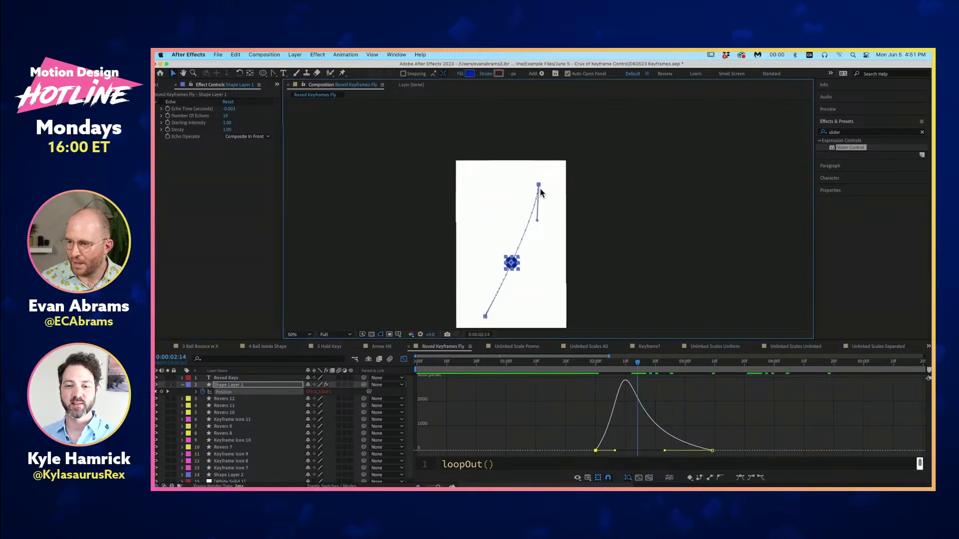
left_click_drag(537, 222, 492, 222)
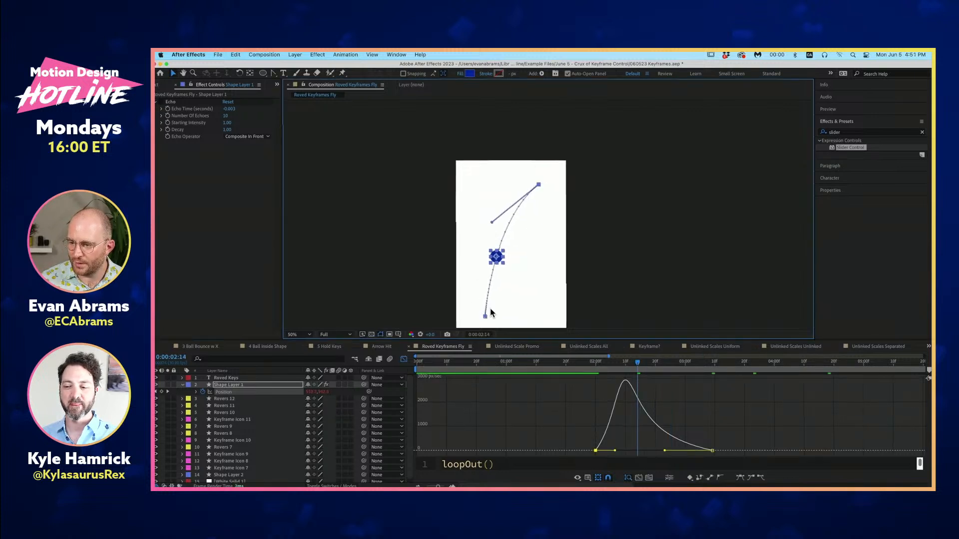
- Pull a path handle from the last keyframe with the Convert Vertex tool and adjust both end handles into an S-curve
left_click(276, 73)
left_click_drag(486, 317, 570, 230)
left_click_drag(494, 224, 428, 215)
left_click_drag(473, 191, 485, 181)
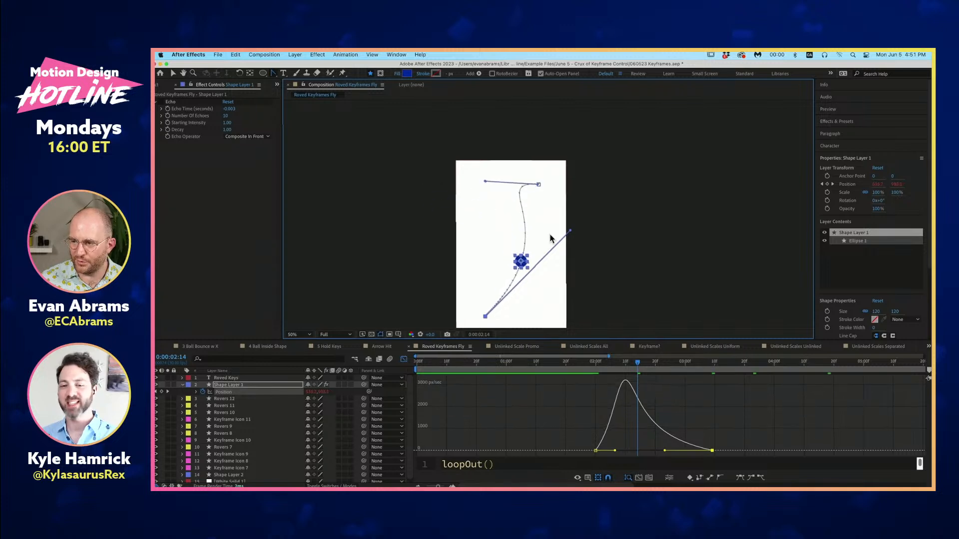
left_click_drag(570, 231, 578, 256)
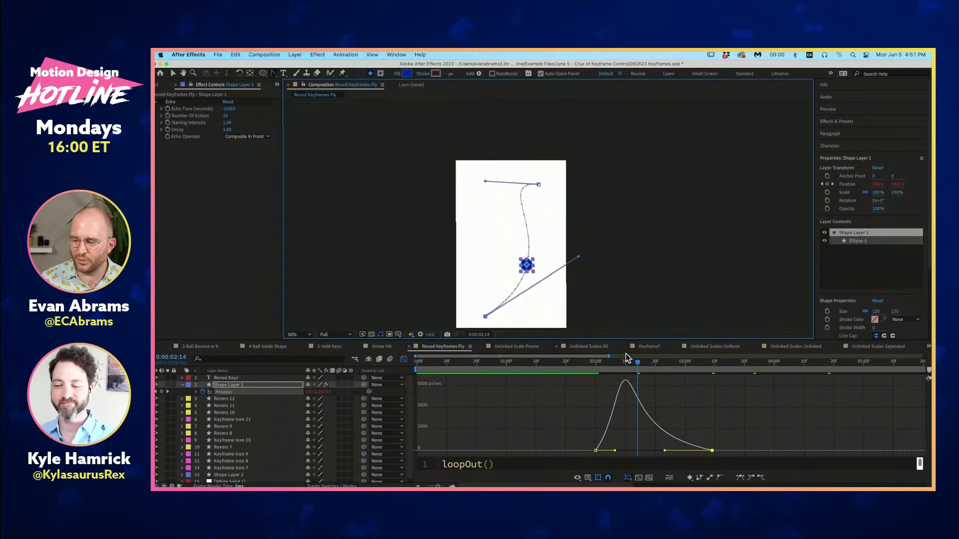
- Try a Position keyframe at 0:00:02:14, undo it, and add one directly on the motion path above the shape with the Pen tool
left_click(161, 392)
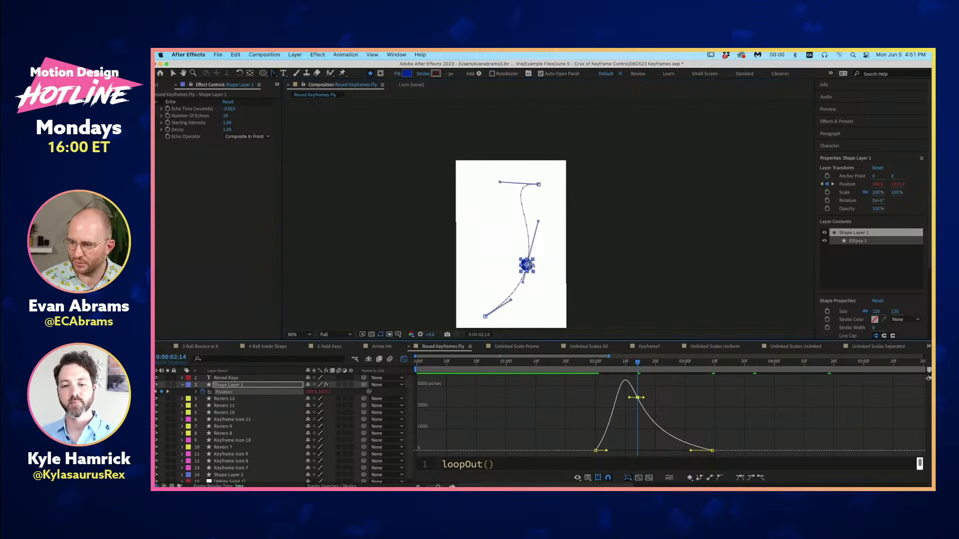
key("super+z")
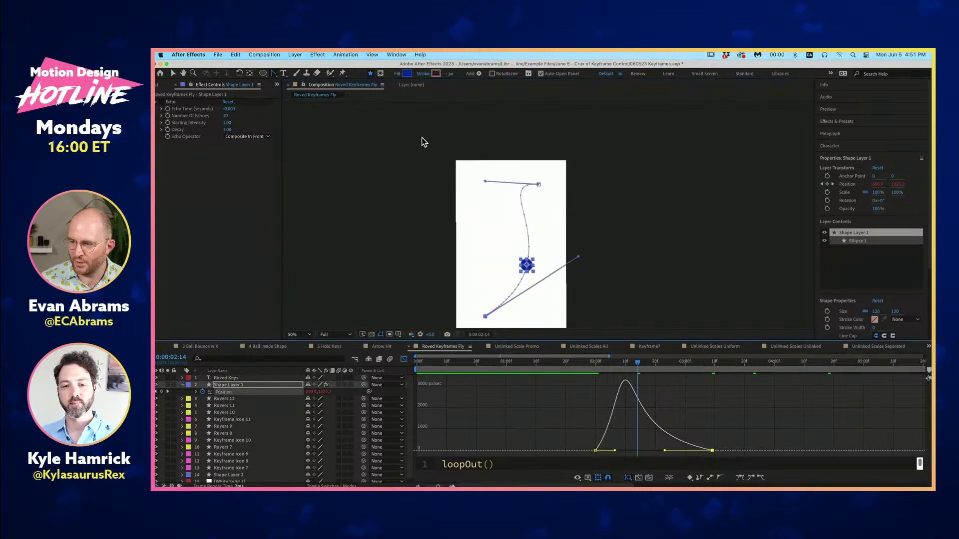
left_click(265, 74)
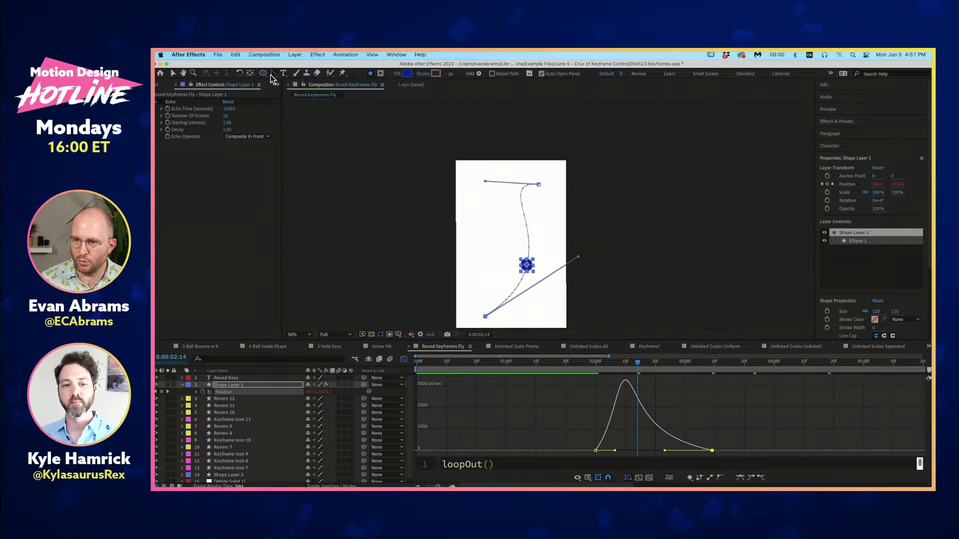
left_click(273, 73)
left_click(302, 73)
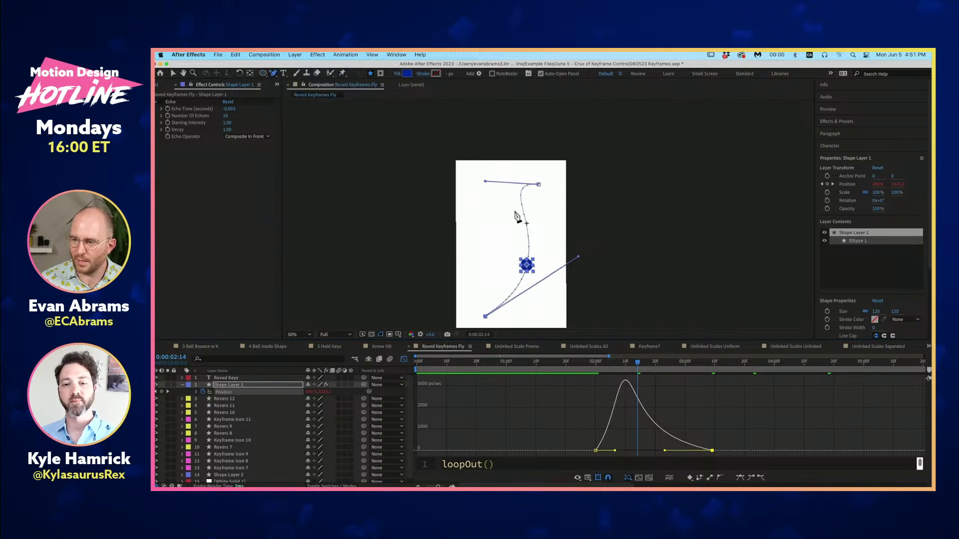
left_click(528, 238)
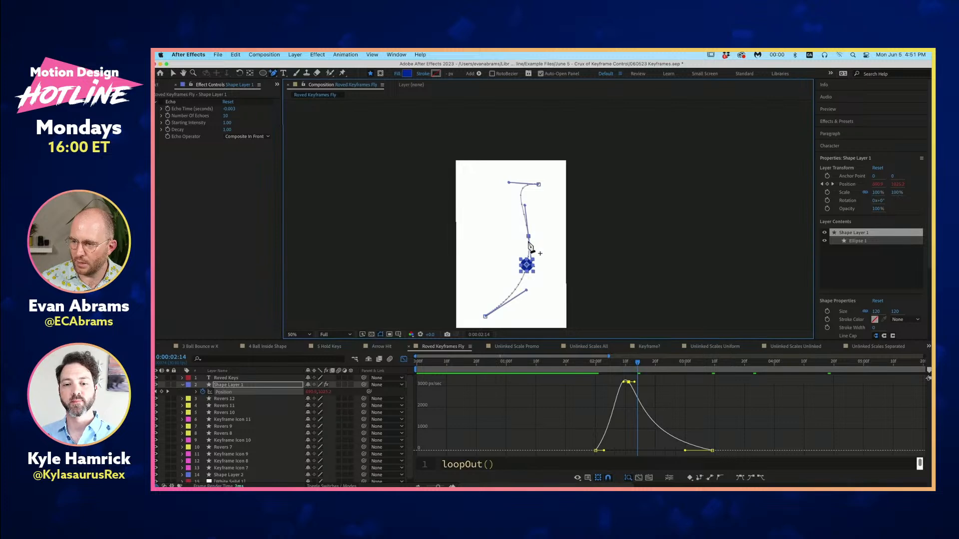
- Undo the last path edit, move the middle Position keyframe left on the motion path, and level the last keyframe's handle
key("super+z")
left_click_drag(528, 239, 500, 234)
key("v")
left_click_drag(526, 292, 539, 312)
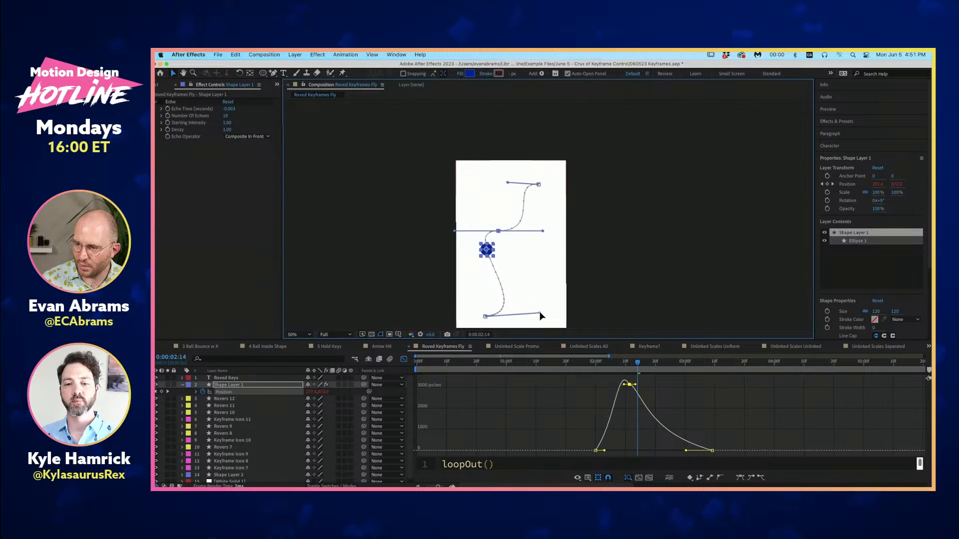
left_click_drag(498, 232, 506, 234)
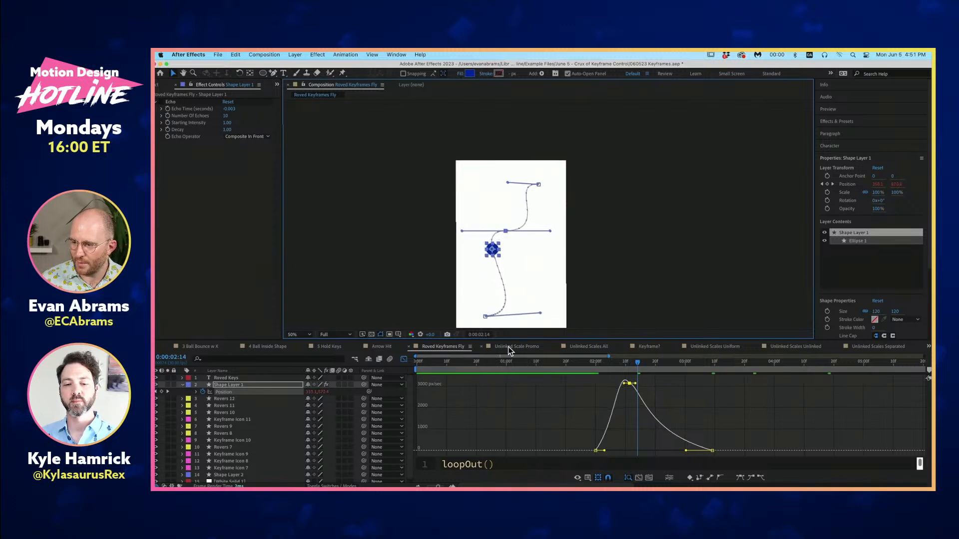
- Set the middle Position keyframe to rove across time in the layer view and preview the motion from 0:00:01:29
left_click(404, 359)
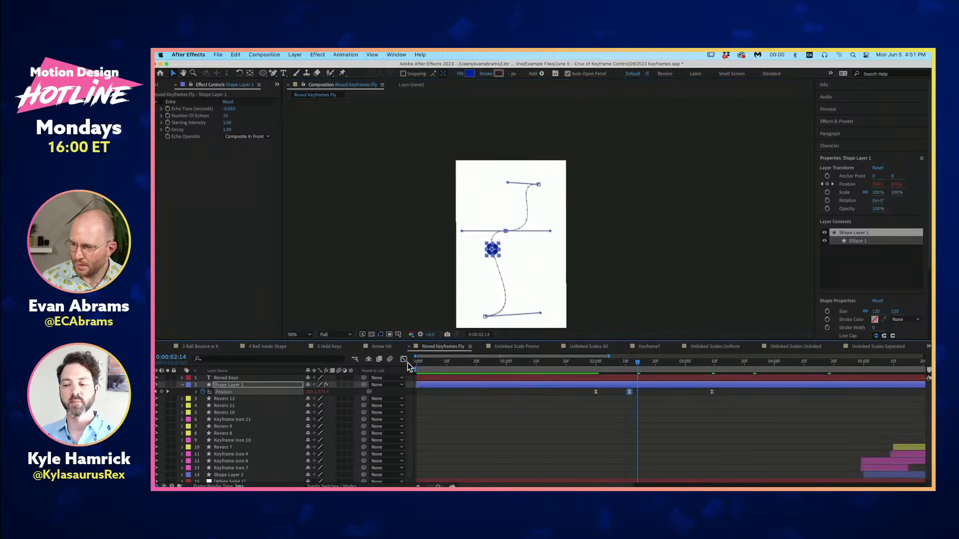
right_click(630, 392)
left_click(667, 460)
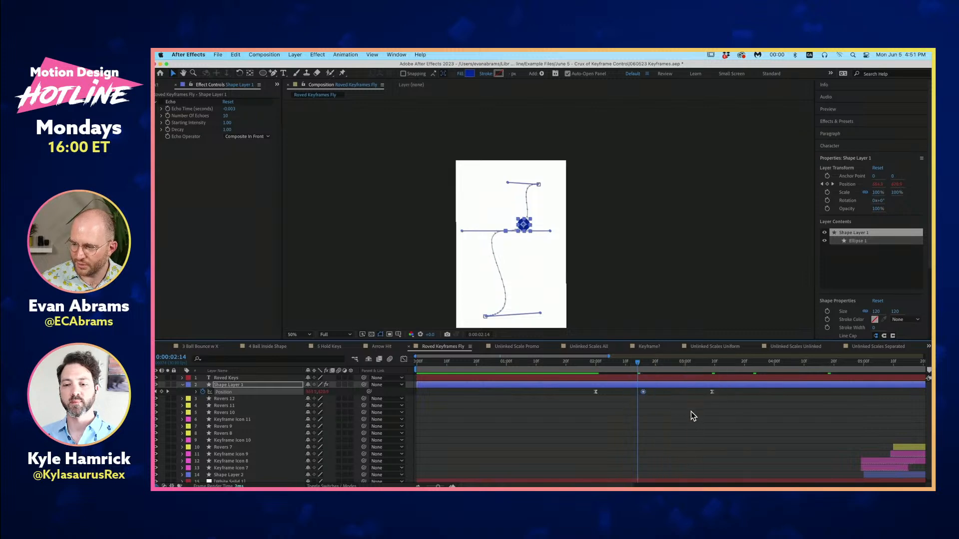
left_click(594, 362)
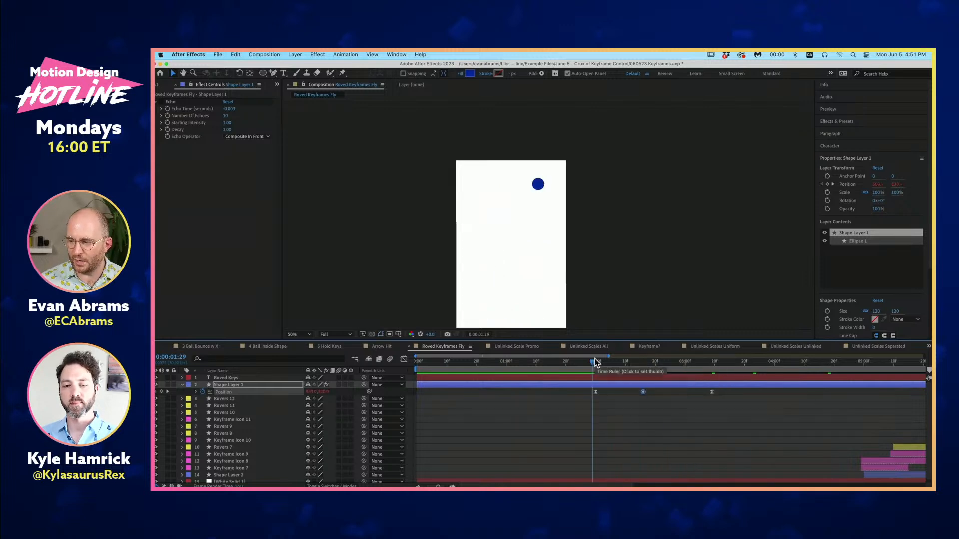
key("space")
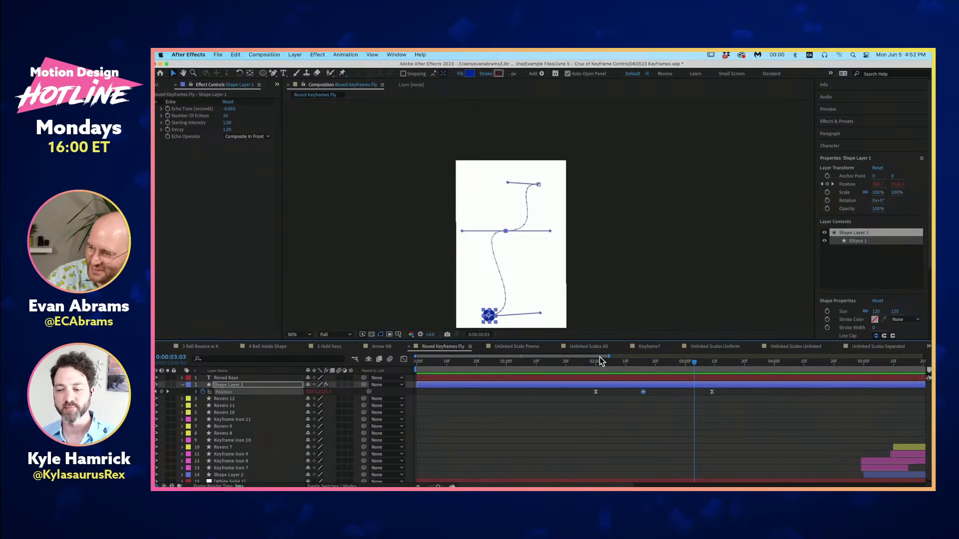
- Go back and forth through the undo history to restore the S-shaped path with two roving middle Position keyframes
key("super+z")
key("super+z")
key("super+z")
key("super+z")
key("super+z")
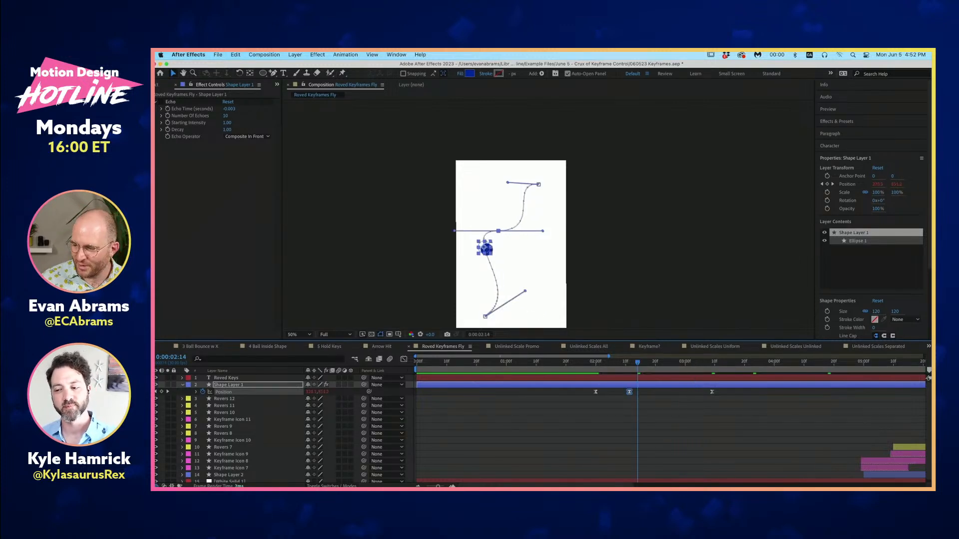
key("super+shift+z")
key("super+shift+z")
key("super+shift+z")
key("super+shift+z")
key("super+shift+z")
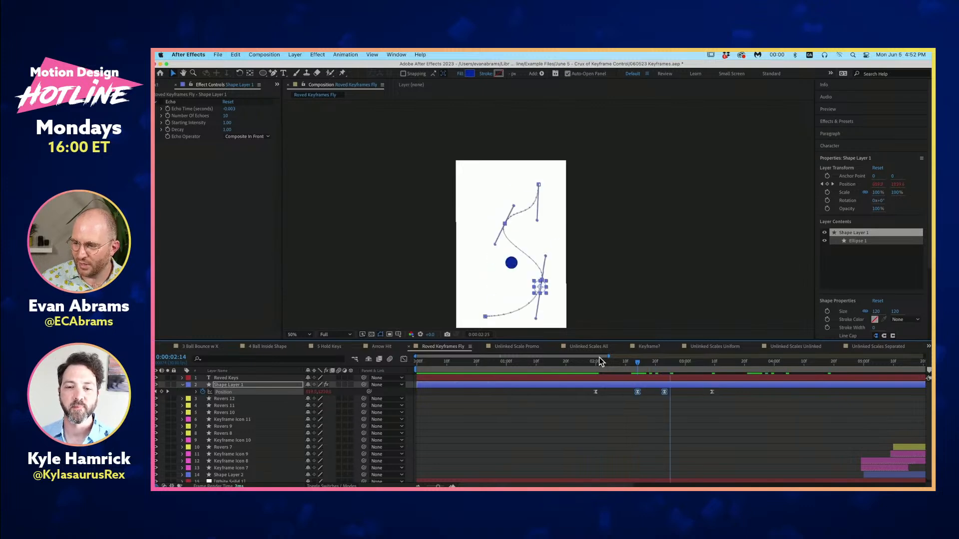
key("super+z")
key("super+z")
key("super+z")
key("super+z")
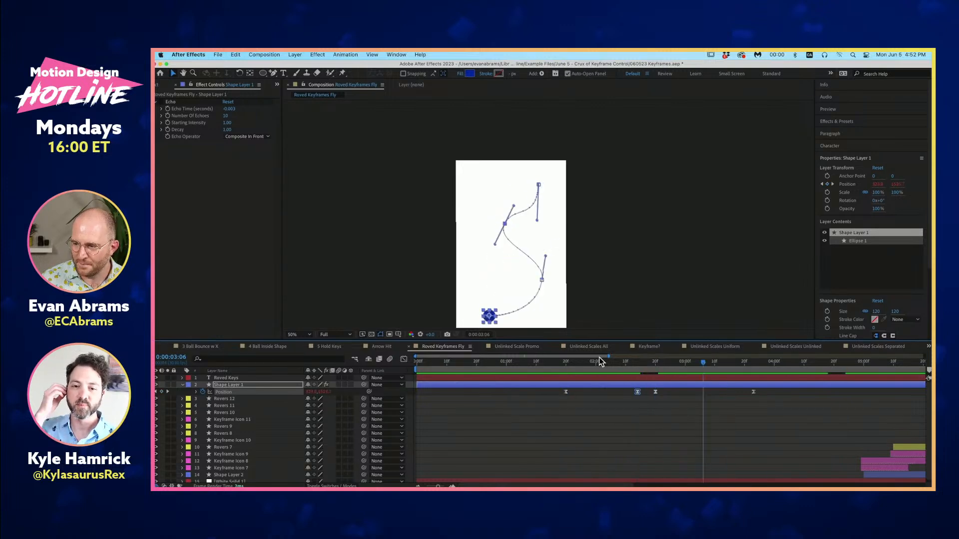
key("super+shift+z")
key("super+shift+z")
key("super+shift+z")
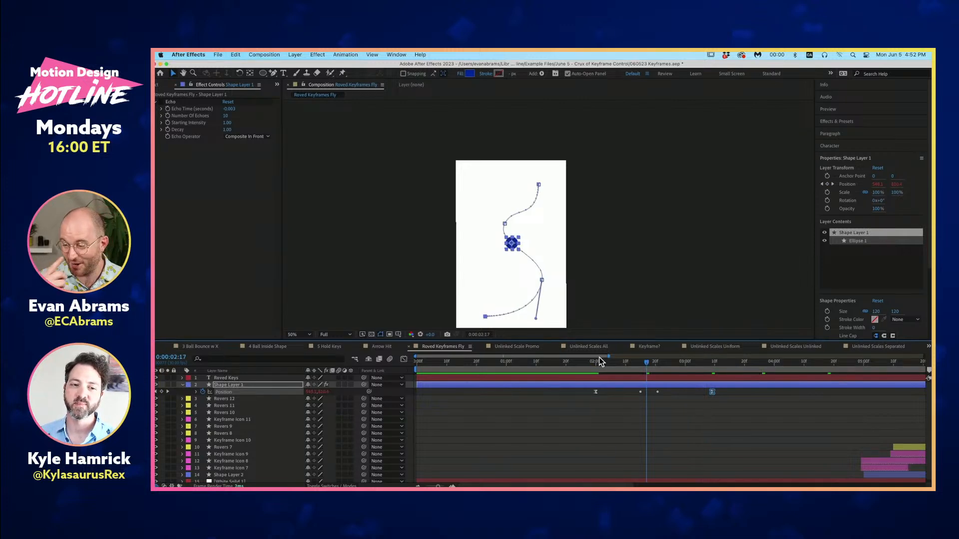
key("super+shift+z")
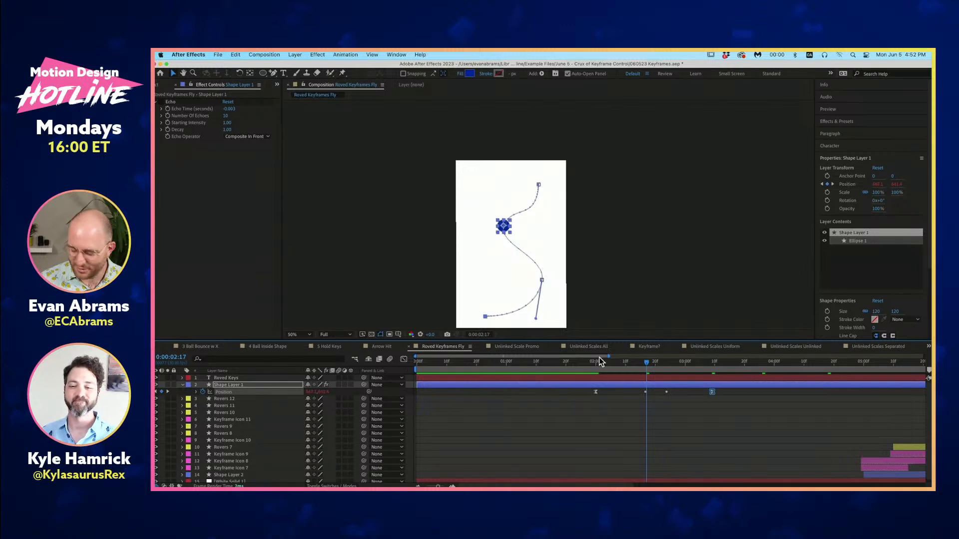
- Collapse Shape Layer 1's keyframed properties, deselect everything, and switch to the 5 Hold Keys composition
key("u")
left_click(628, 412)
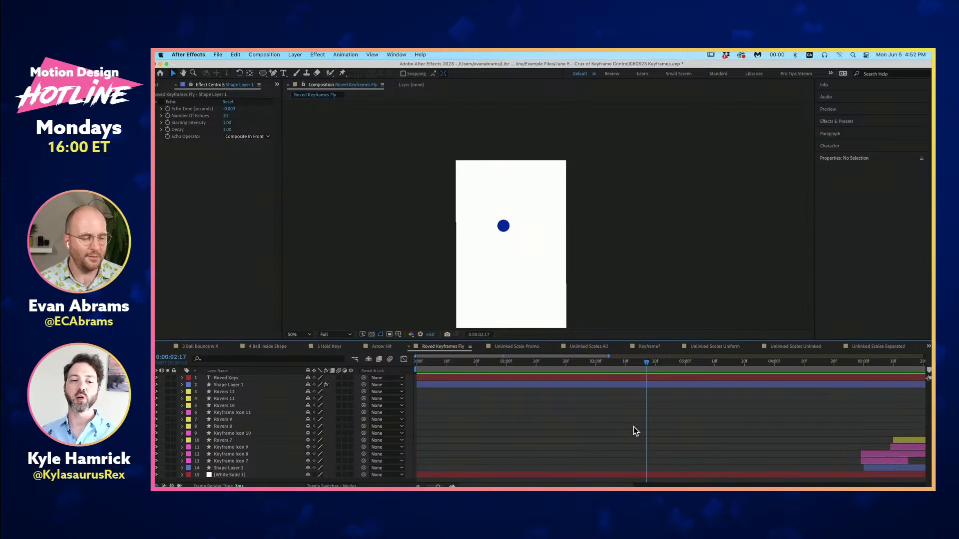
left_click(320, 350)
- Preview the ball from 0:00:00:07, examine its hold keyframes in the layer bar view, and scrub to 0:00:00:13
left_click(501, 367)
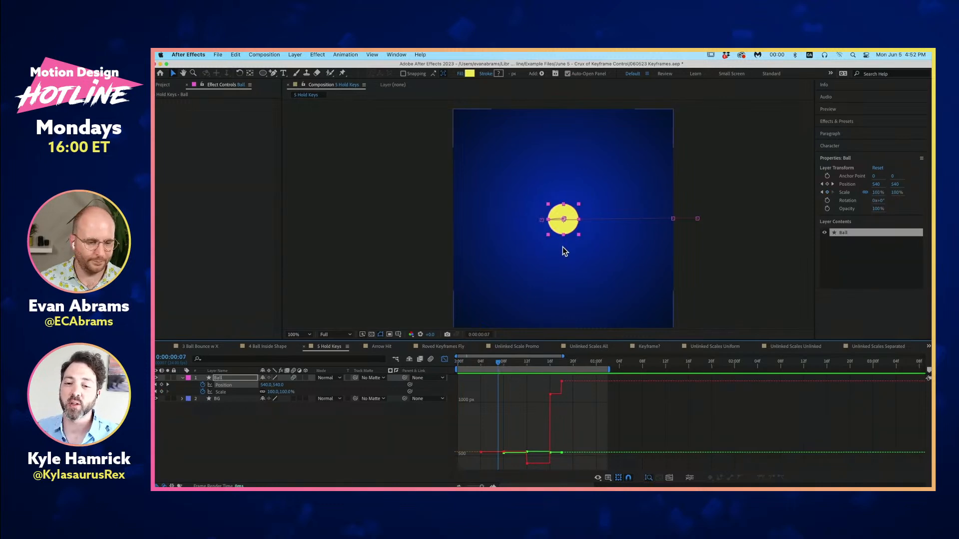
key("space")
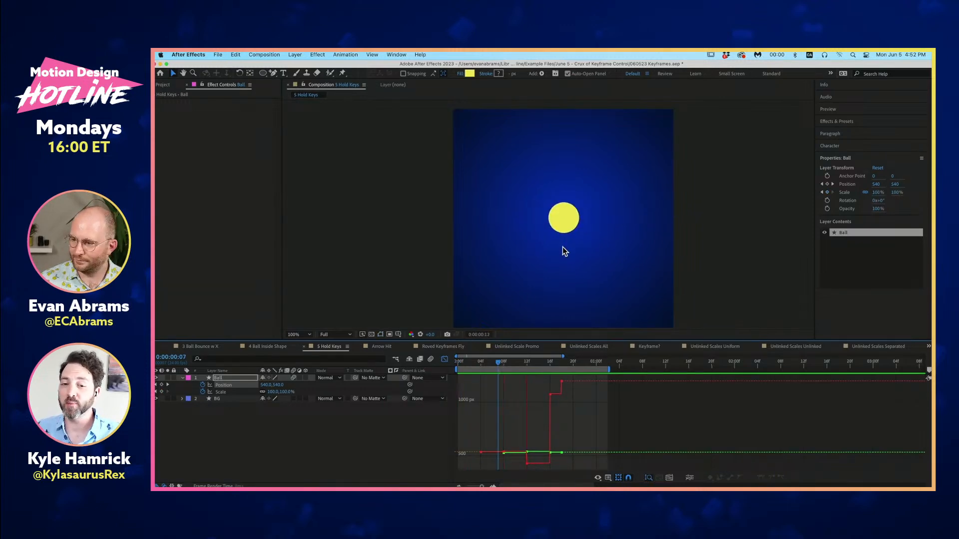
left_click(444, 360)
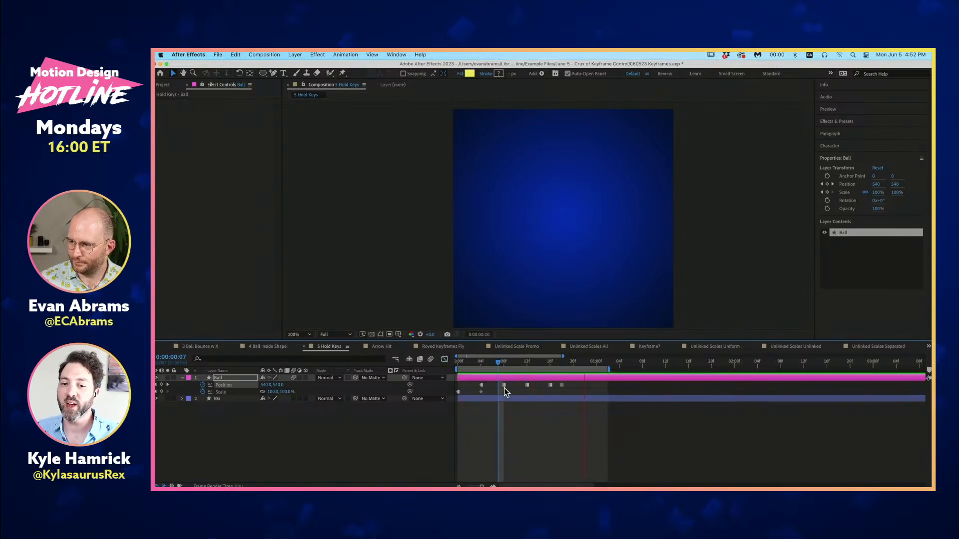
mouse_move(504, 386)
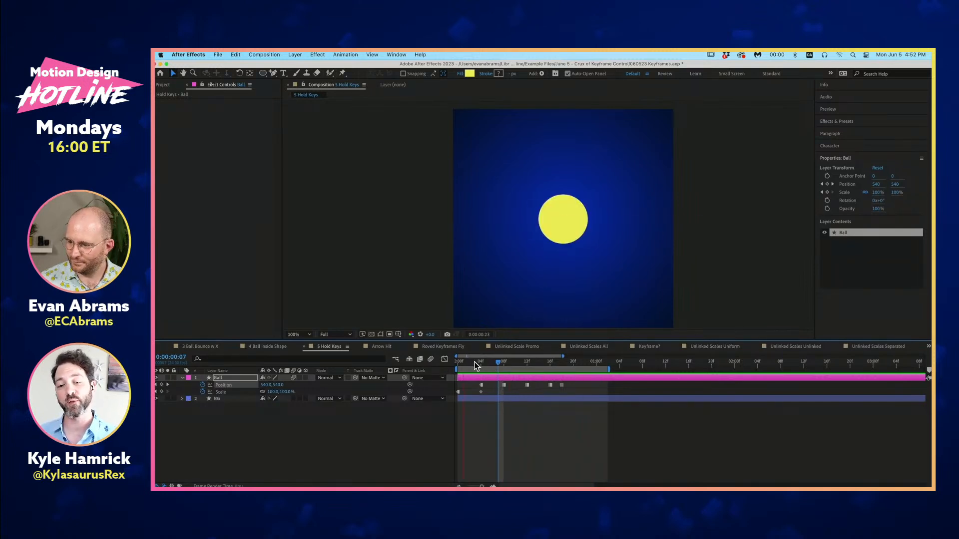
left_click_drag(474, 366, 533, 365)
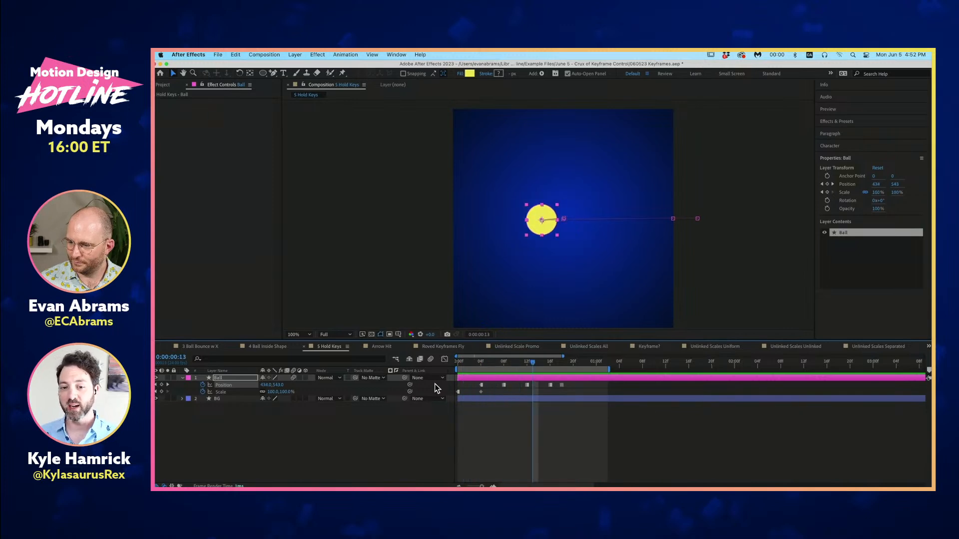
- Compare the Ball's Position speed graph with its value graph in the Graph Editor, ending on the value graph
left_click(445, 359)
left_click(598, 478)
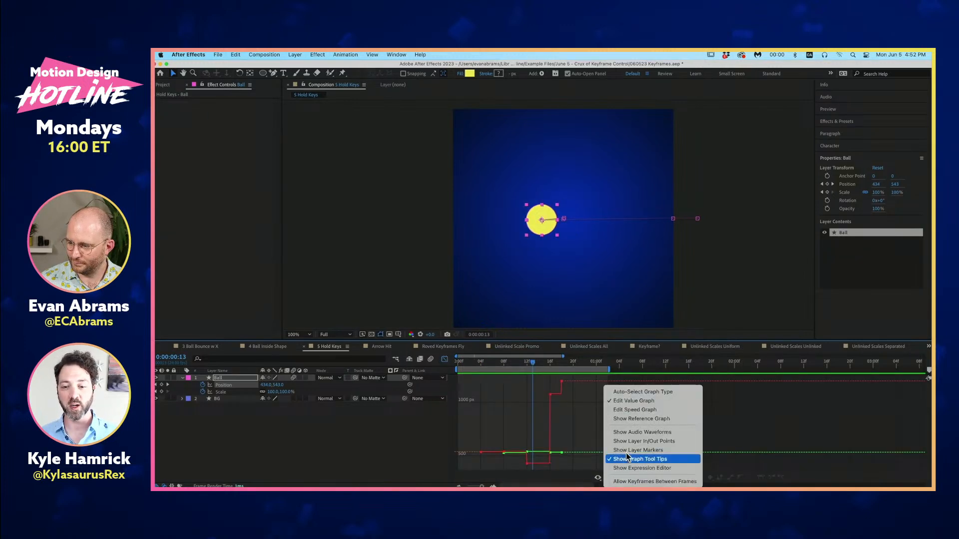
left_click(628, 410)
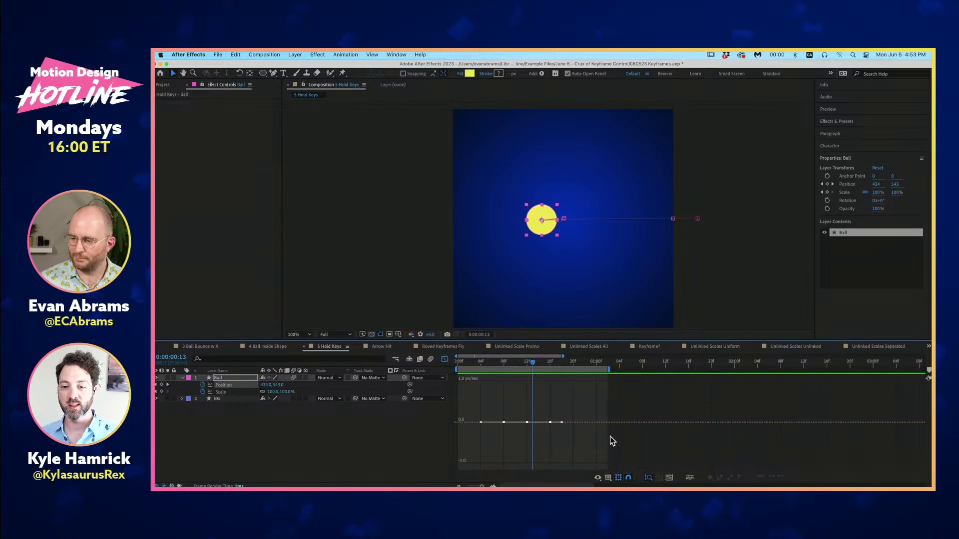
left_click(609, 479)
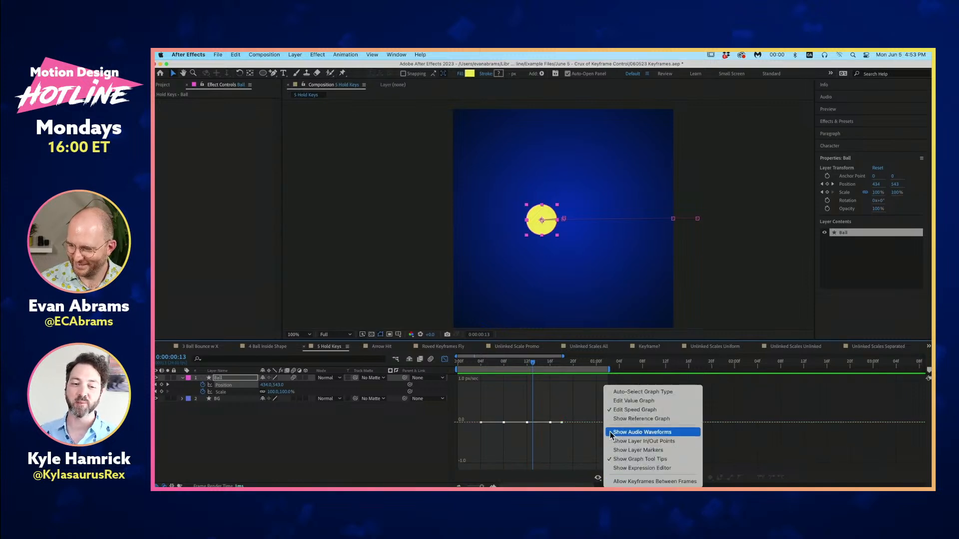
left_click(614, 397)
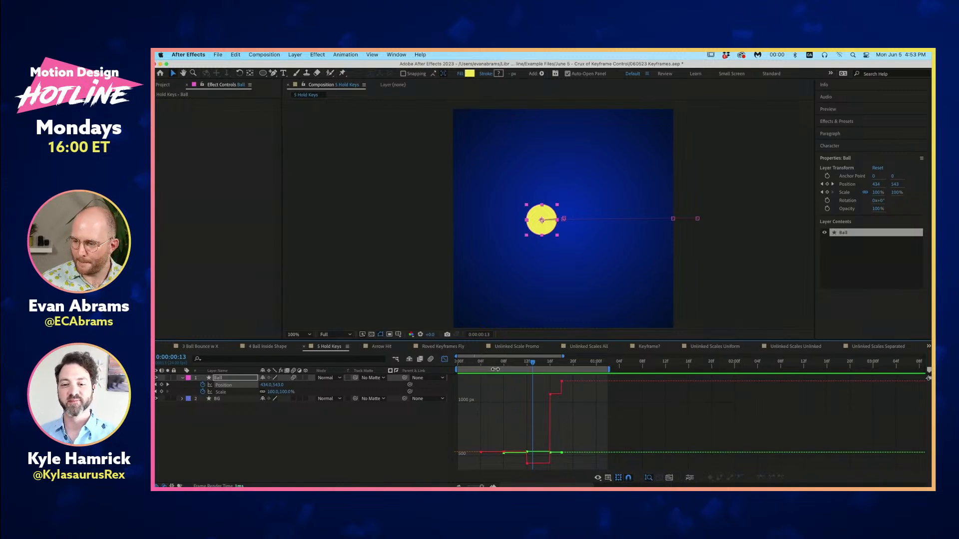
- Scrub the value graph from 0:00:00:04 to 0:00:00:13, return to the layer bar view, and deselect the Ball layer
left_click(481, 361)
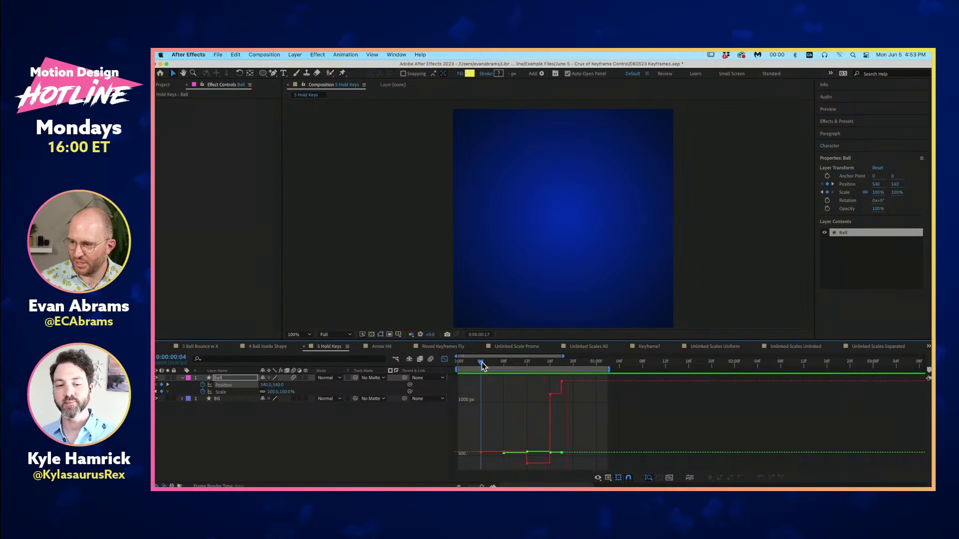
left_click_drag(481, 365, 523, 382)
left_click(446, 360)
left_click(491, 418)
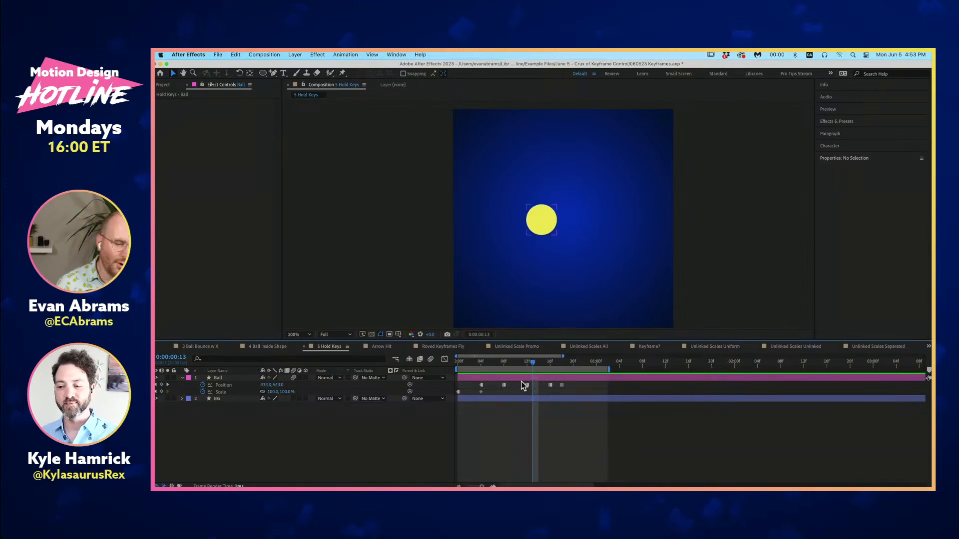